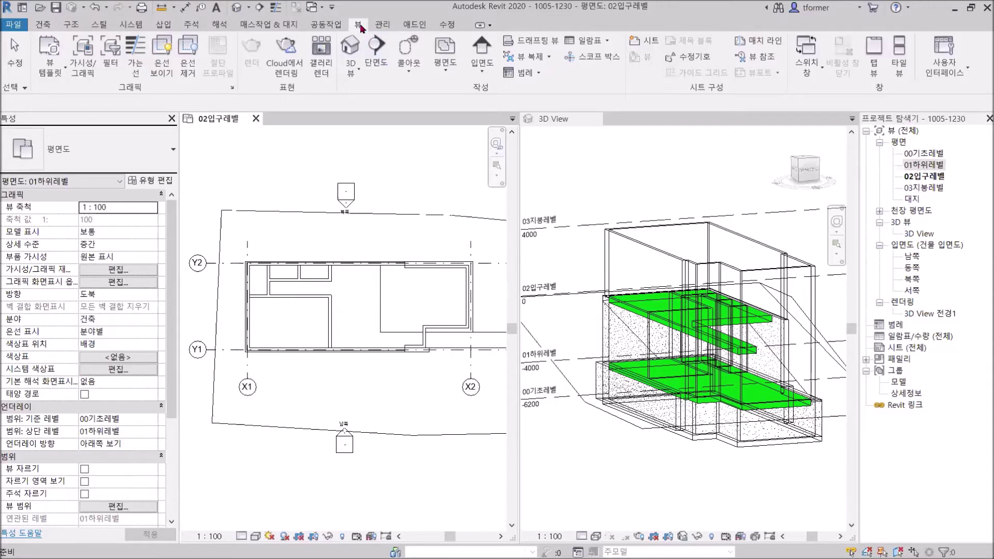
Step: Create structural plan views for all four levels, from 00기초레벨 to 03지붕레벨
{"action": "left_click", "coordinate": [446, 74]}
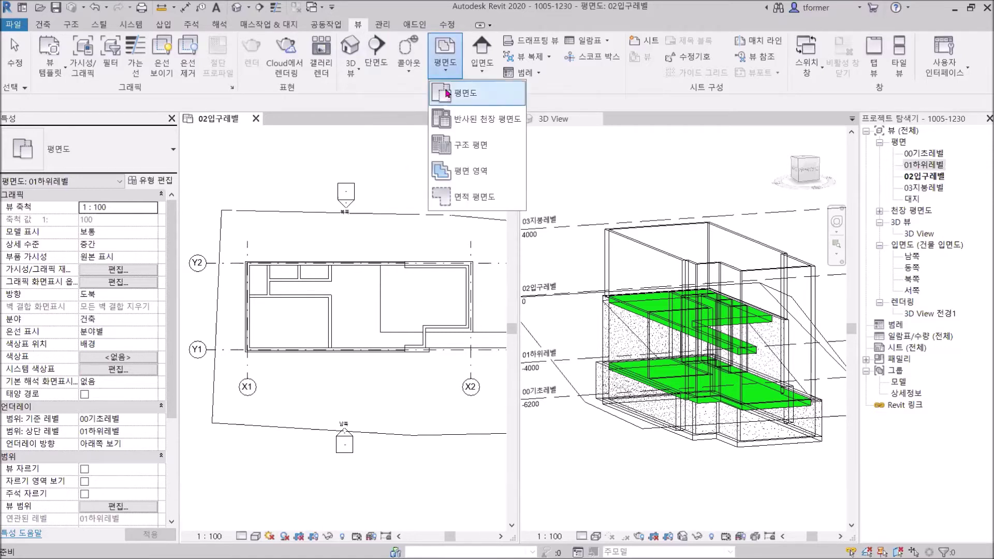
{"action": "left_click", "coordinate": [448, 149]}
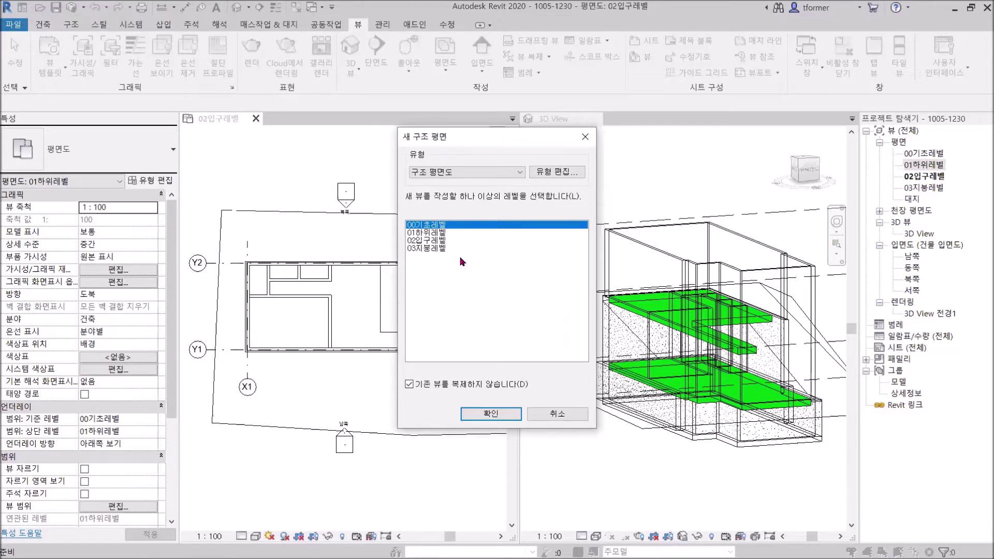
{"action": "left_click", "coordinate": [442, 249], "text": "shift"}
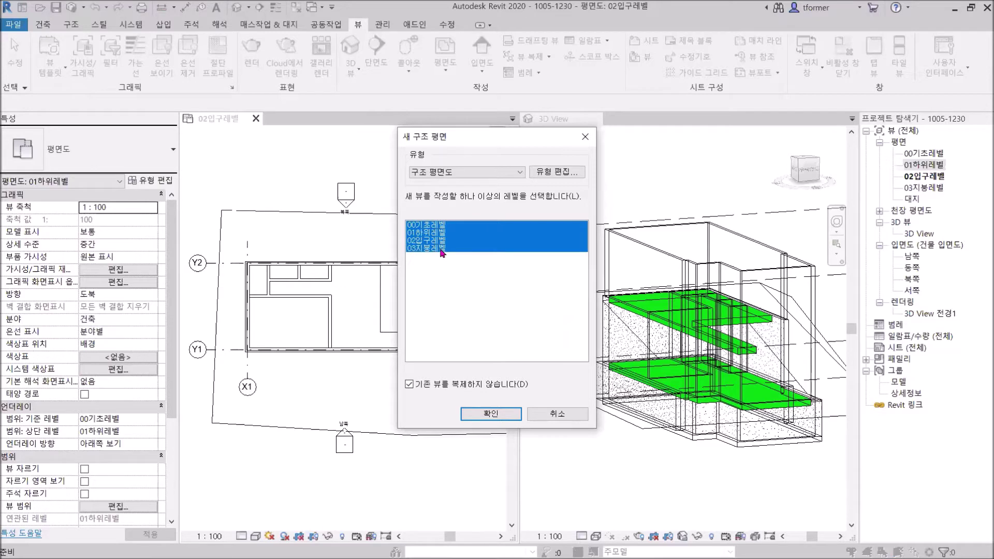
{"action": "left_click", "coordinate": [491, 414]}
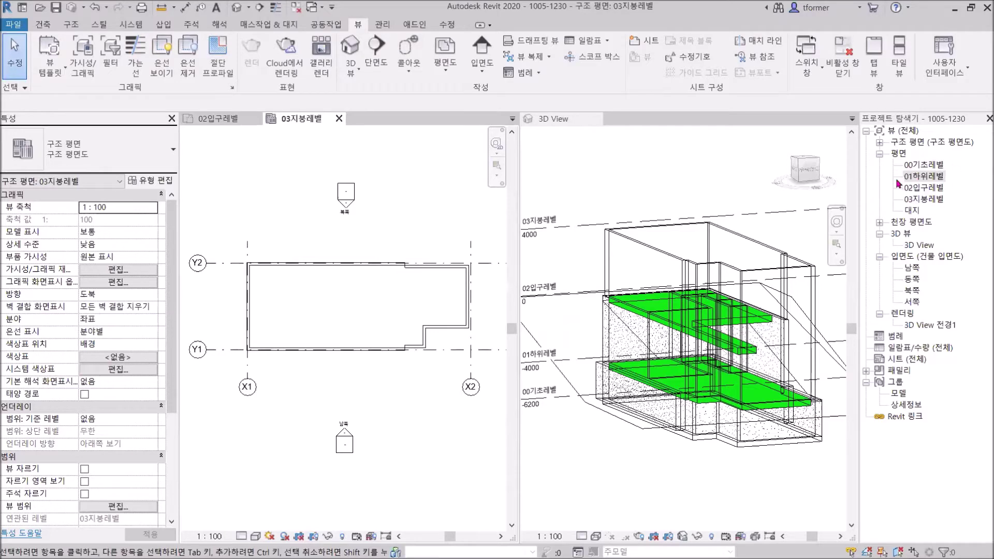
Step: Delete the 03지붕레벨, 01하위레벨 and 02입구레벨 structural plan views from the project
{"action": "left_click", "coordinate": [880, 142]}
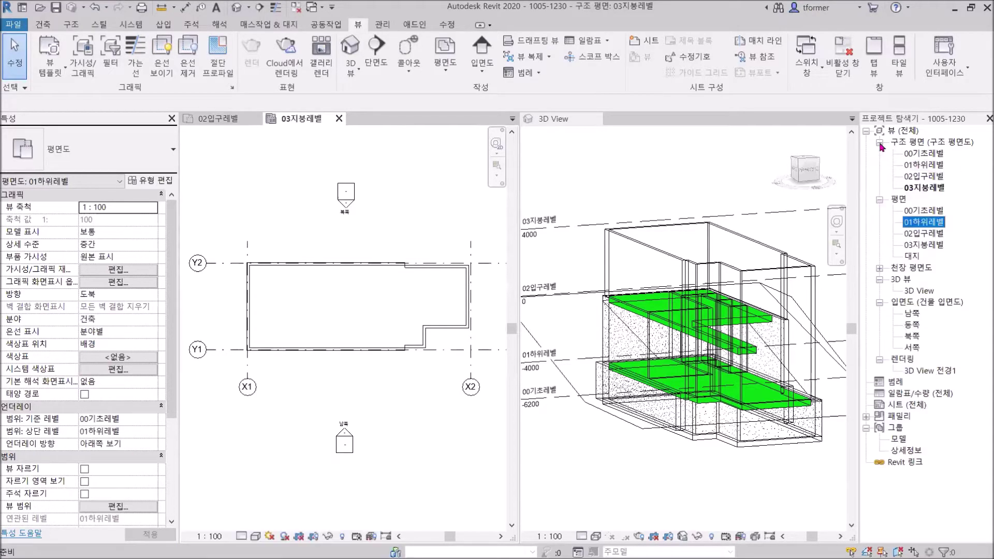
{"action": "left_click", "coordinate": [918, 155]}
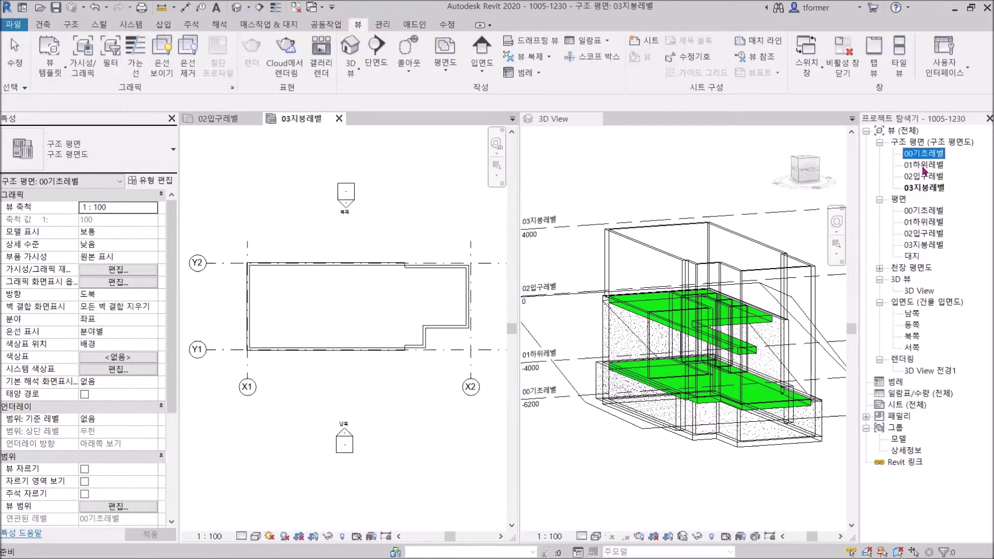
{"action": "left_click", "coordinate": [924, 167]}
{"action": "left_click", "coordinate": [924, 189]}
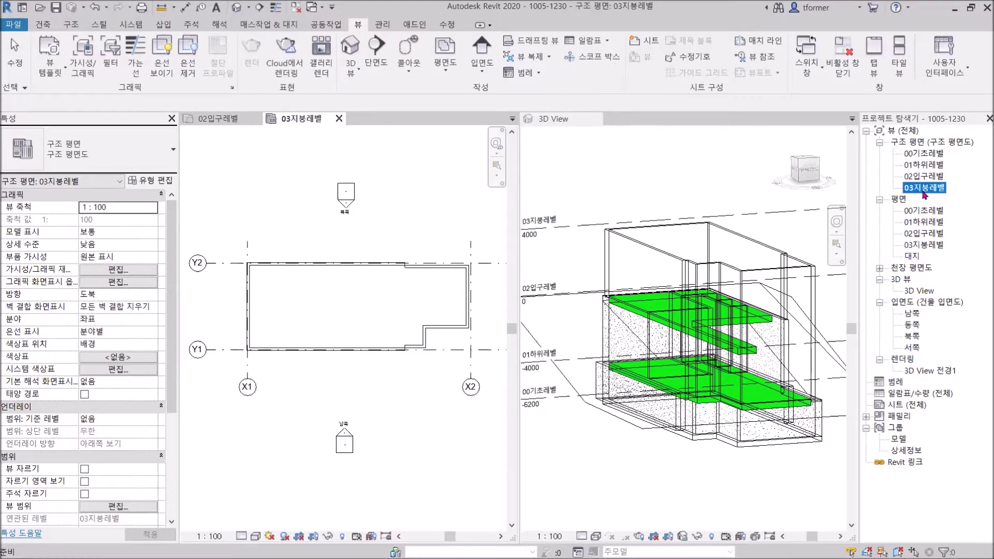
{"action": "key", "text": "Delete"}
{"action": "left_click", "coordinate": [938, 170]}
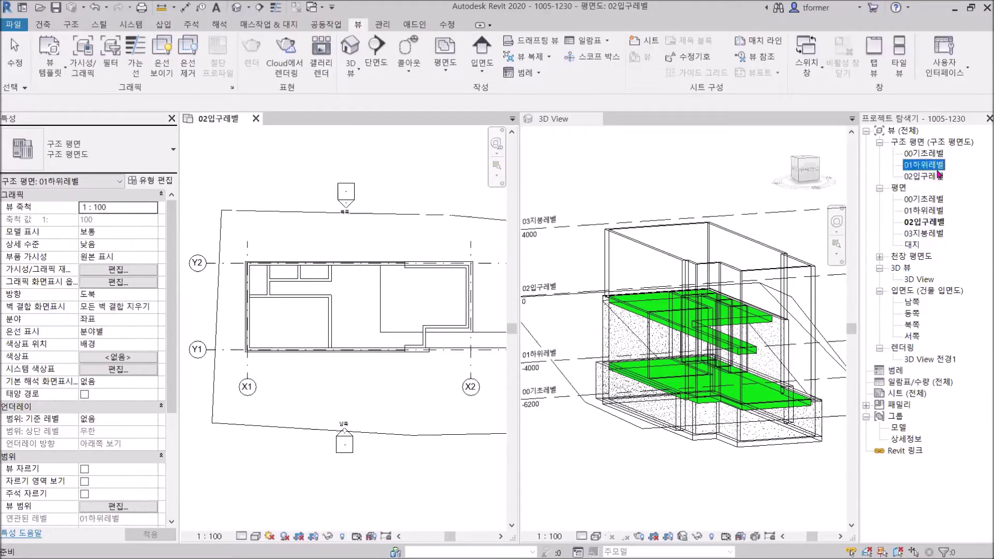
{"action": "key", "text": "Delete"}
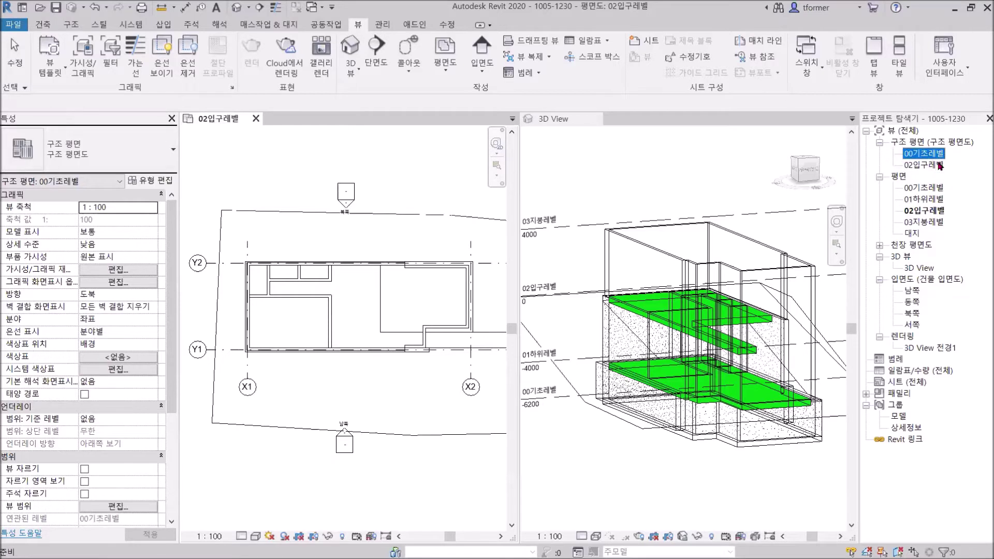
{"action": "left_click", "coordinate": [938, 165]}
{"action": "key", "text": "Delete"}
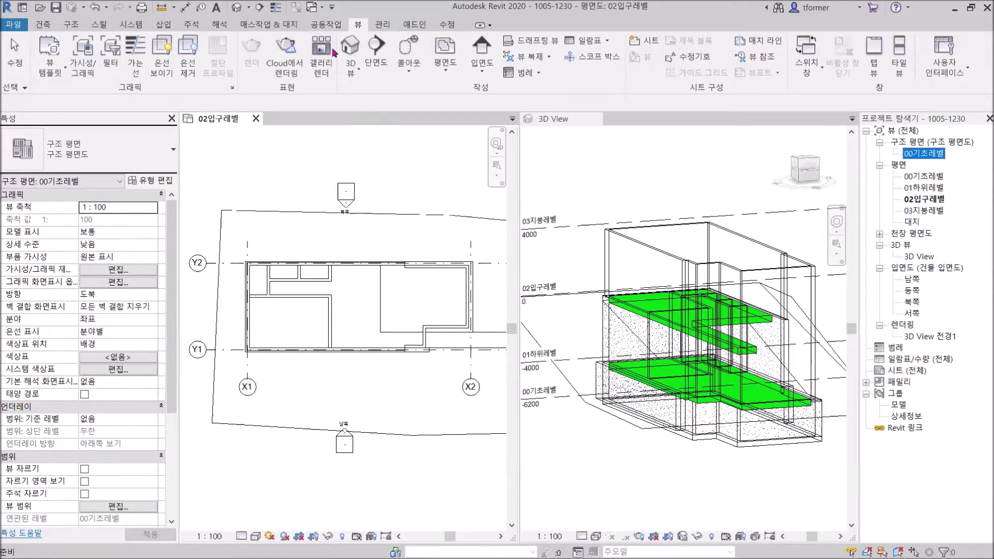
Step: Create structural plan views for the 01하위레벨, 02입구레벨 and 03지붕레벨 levels
{"action": "left_click", "coordinate": [446, 76]}
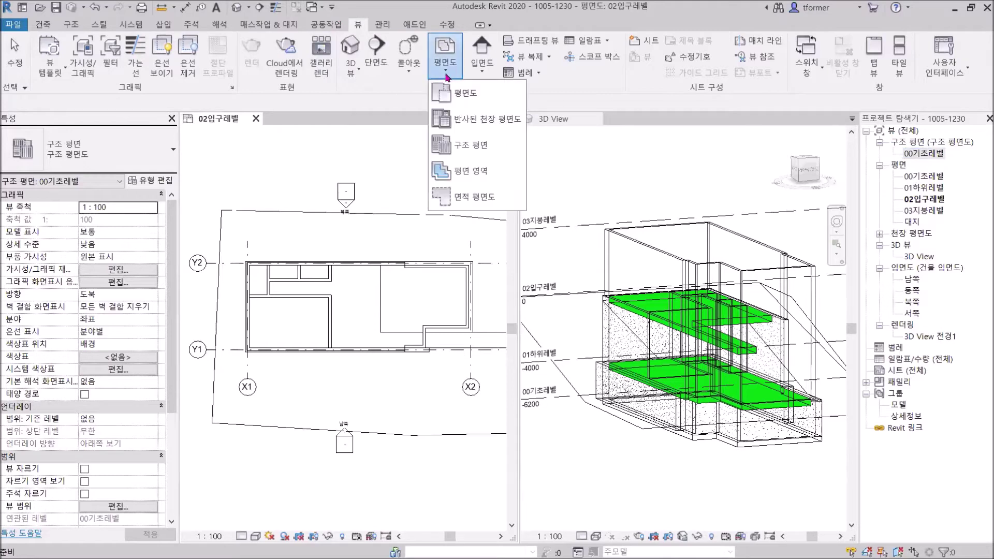
{"action": "left_click", "coordinate": [469, 145]}
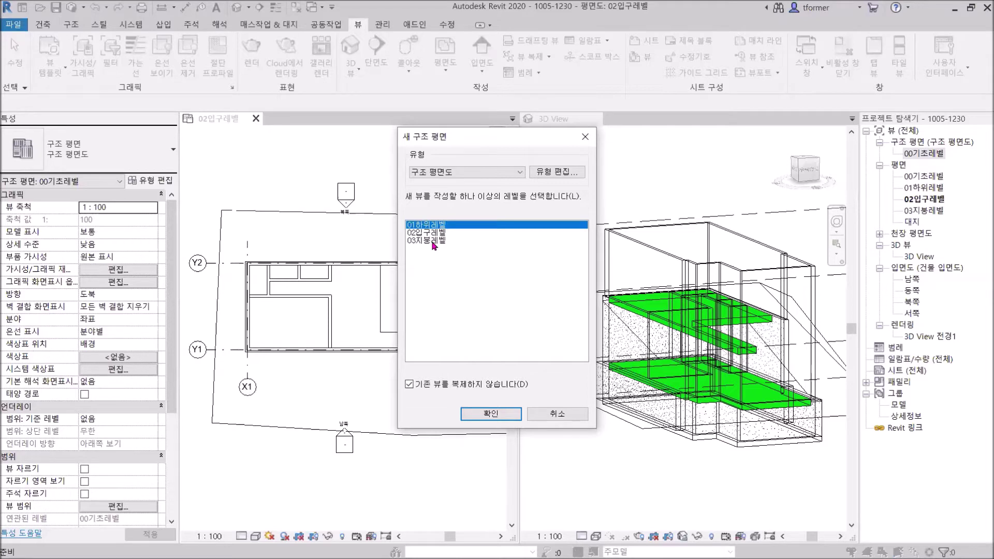
{"action": "left_click", "coordinate": [434, 240], "text": "shift"}
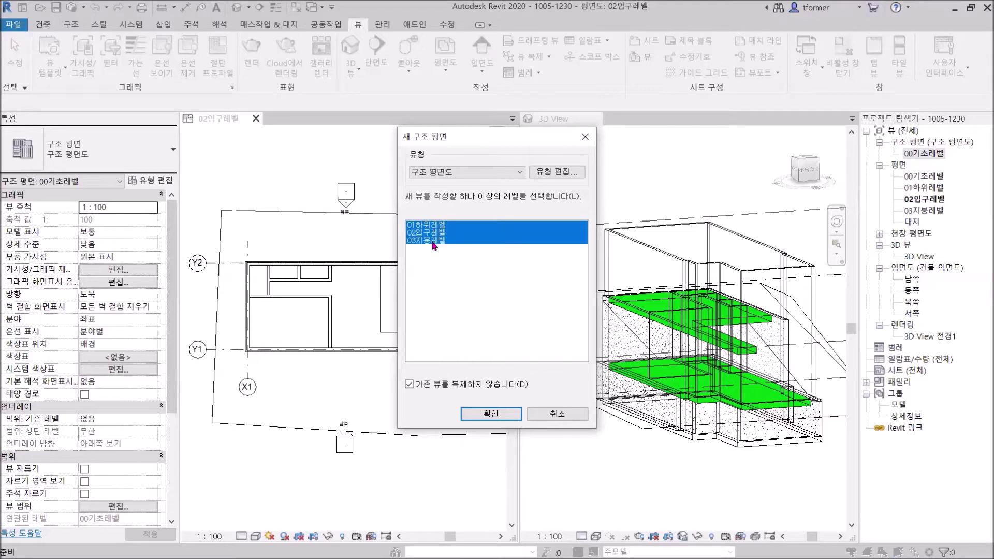
{"action": "left_click", "coordinate": [501, 414]}
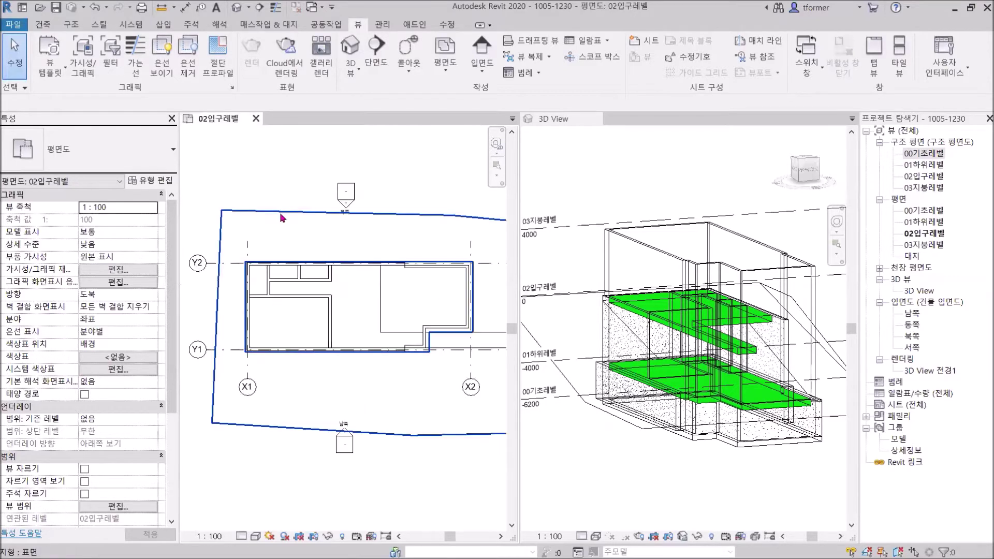
Step: Set the view depth of the 02입구레벨 floor plan to its associated level and apply it
{"action": "left_click", "coordinate": [280, 212]}
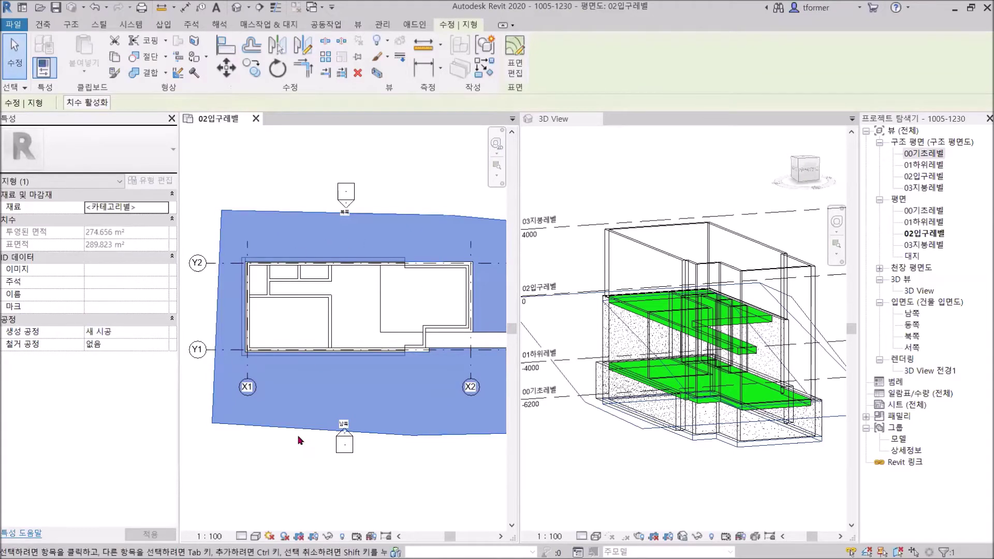
{"action": "left_click", "coordinate": [295, 175]}
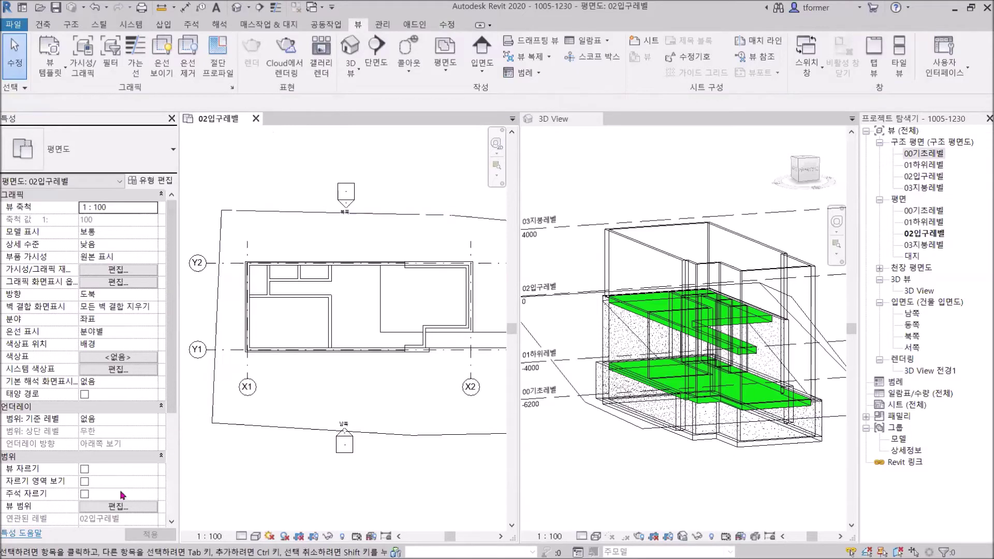
{"action": "left_click", "coordinate": [112, 507]}
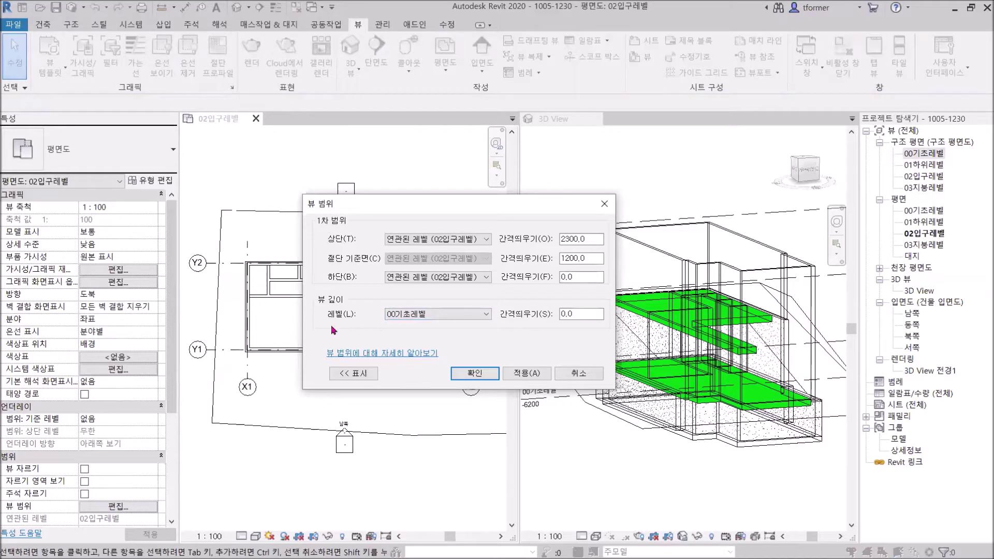
{"action": "left_click", "coordinate": [482, 316]}
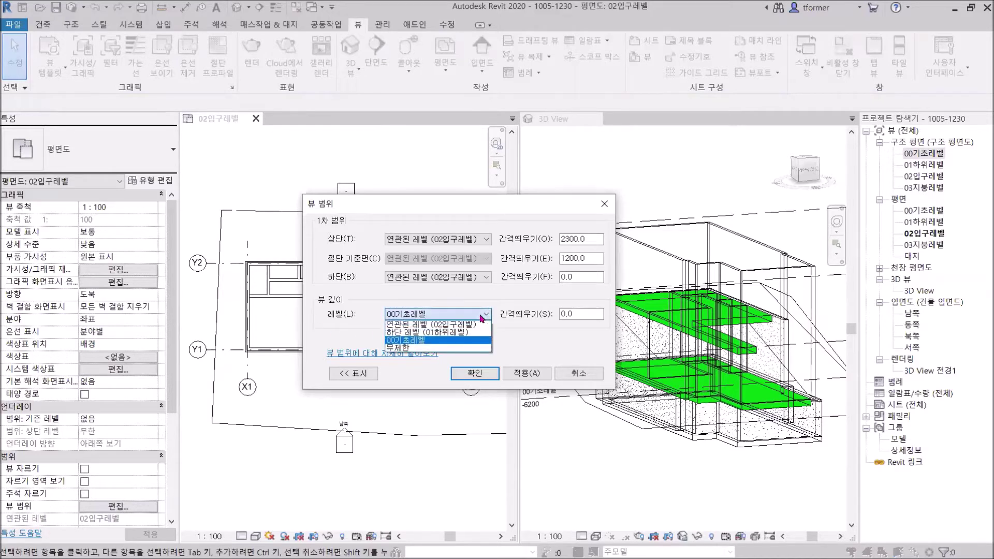
{"action": "left_click", "coordinate": [445, 324]}
{"action": "left_click", "coordinate": [507, 373]}
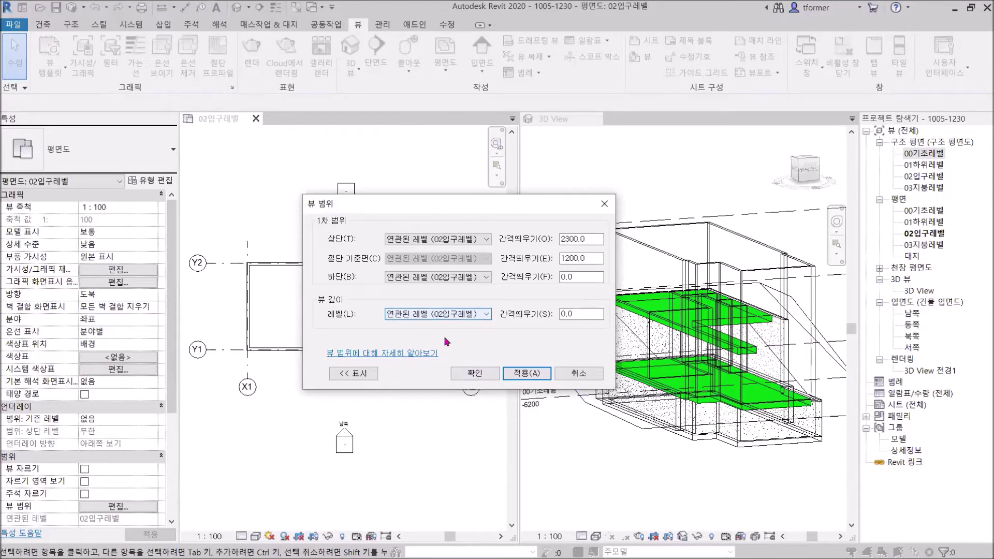
Step: Set the floor plan's view depth level to 00기초레벨 and apply it
{"action": "left_click", "coordinate": [484, 314]}
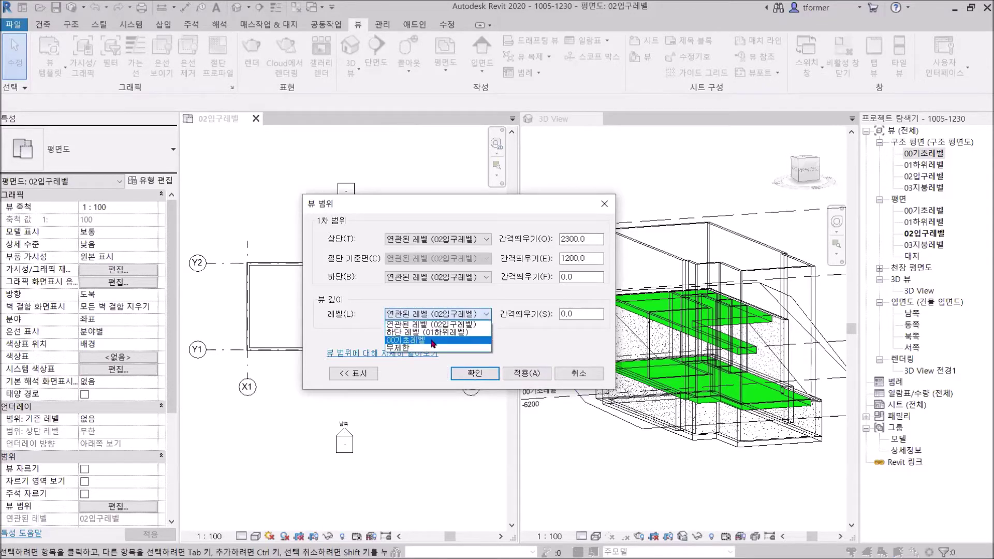
{"action": "left_click", "coordinate": [432, 342]}
{"action": "left_click", "coordinate": [524, 373]}
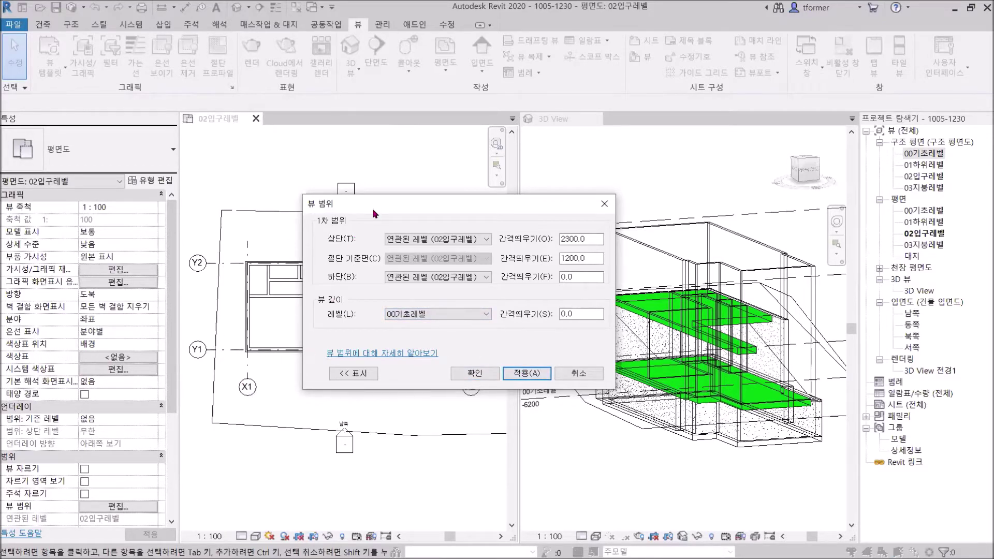
Step: Set the view depth level to 연관된 레벨 (02입구레벨) and accept the view range settings
{"action": "left_click_drag", "start_coordinate": [371, 209], "coordinate": [154, 57]}
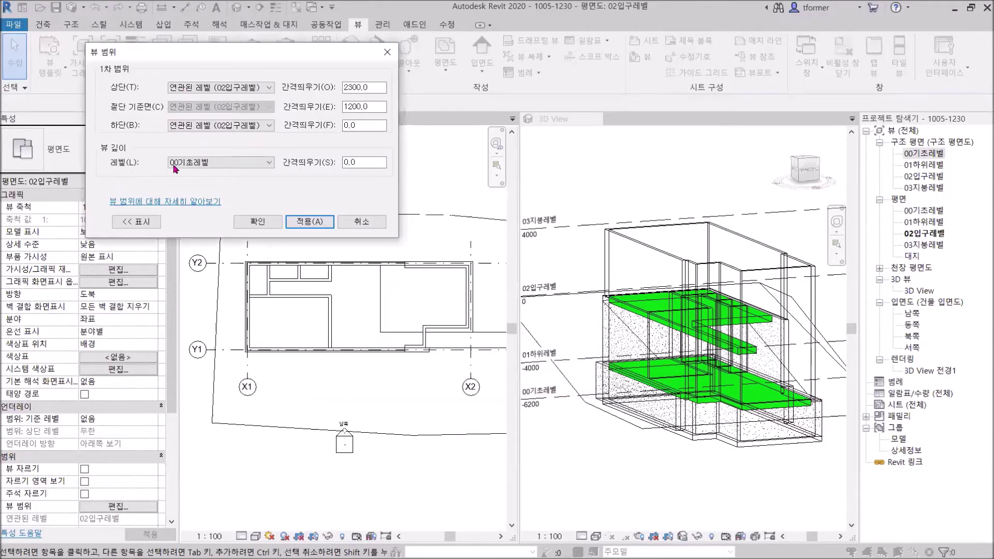
{"action": "left_click", "coordinate": [269, 162]}
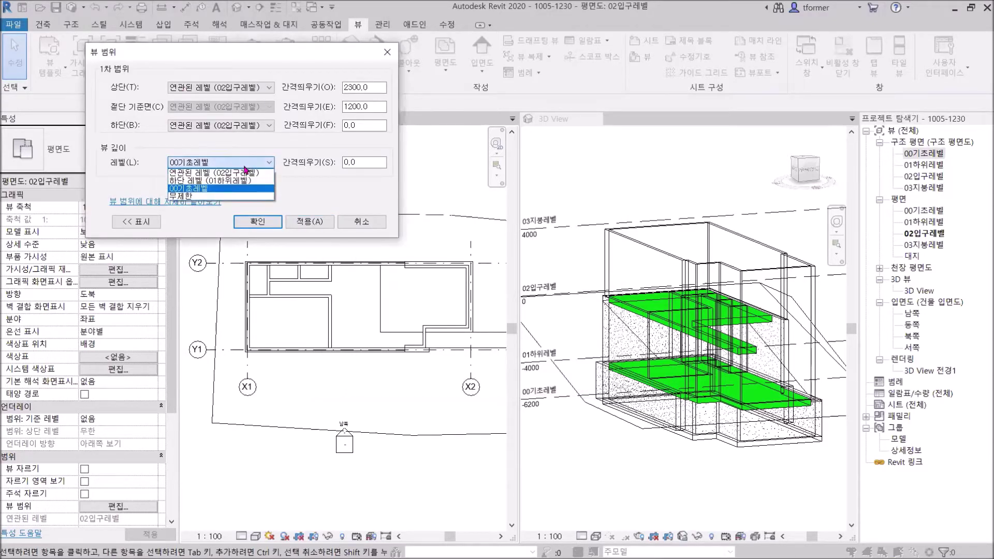
{"action": "left_click", "coordinate": [251, 172]}
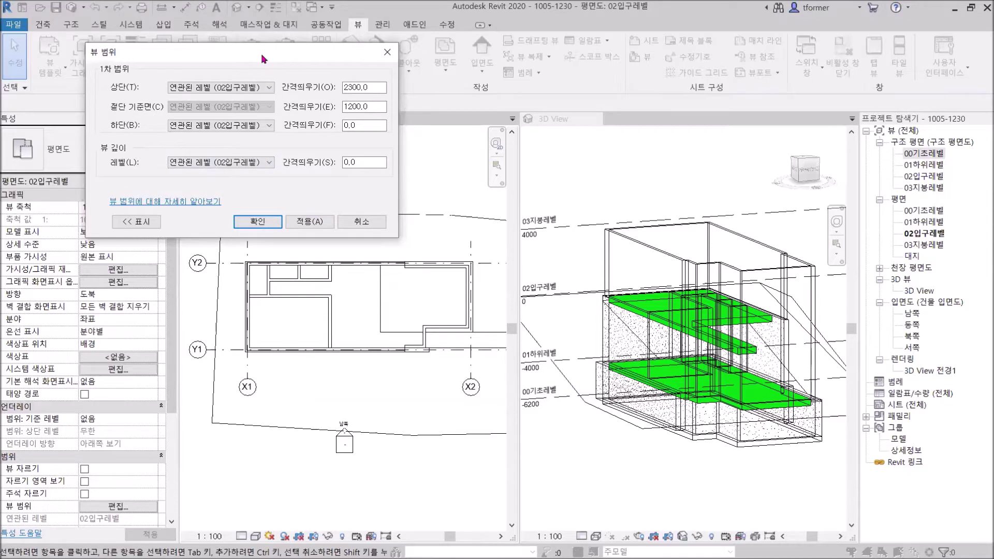
{"action": "left_click_drag", "start_coordinate": [268, 58], "coordinate": [548, 206]}
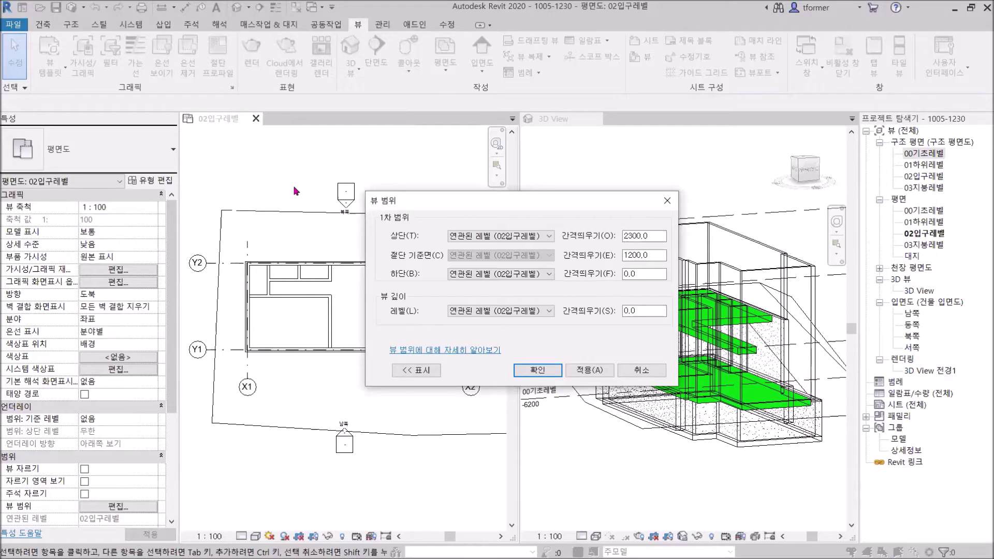
{"action": "left_click", "coordinate": [590, 370]}
{"action": "left_click", "coordinate": [537, 369]}
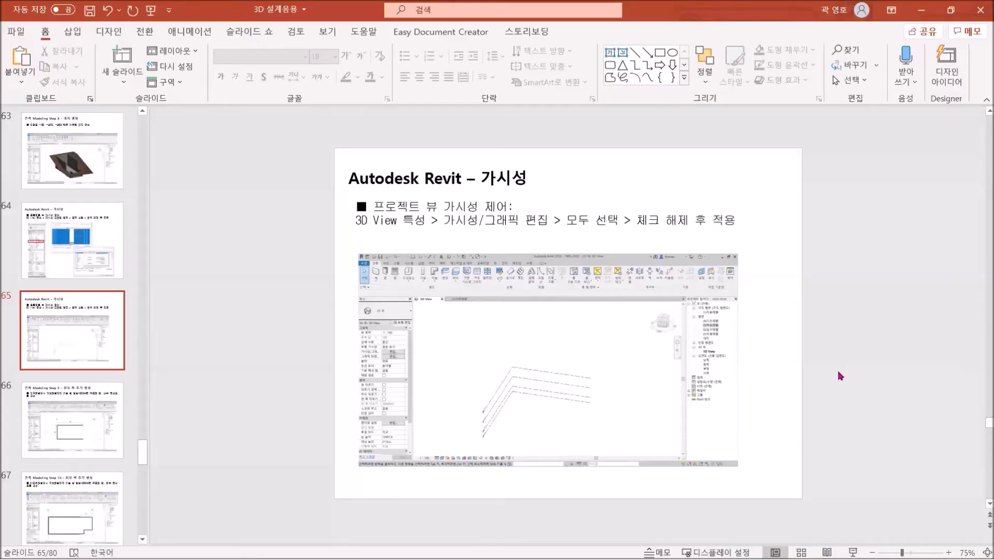
Step: Look through the 3D 설계응용 slides for the interior wall instructions in Modeling Steps 14 and 15
{"action": "scroll", "coordinate": [838, 373], "scroll_direction": "down", "scroll_amount": 3}
{"action": "scroll", "coordinate": [839, 376], "scroll_direction": "down", "scroll_amount": 6}
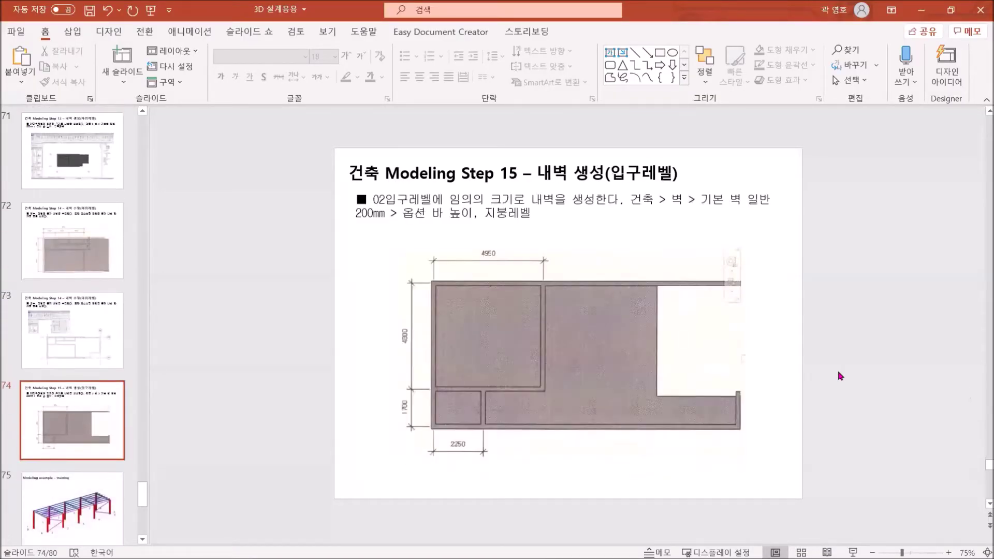
{"action": "scroll", "coordinate": [839, 375], "scroll_direction": "down", "scroll_amount": 1}
{"action": "scroll", "coordinate": [839, 376], "scroll_direction": "up", "scroll_amount": 2}
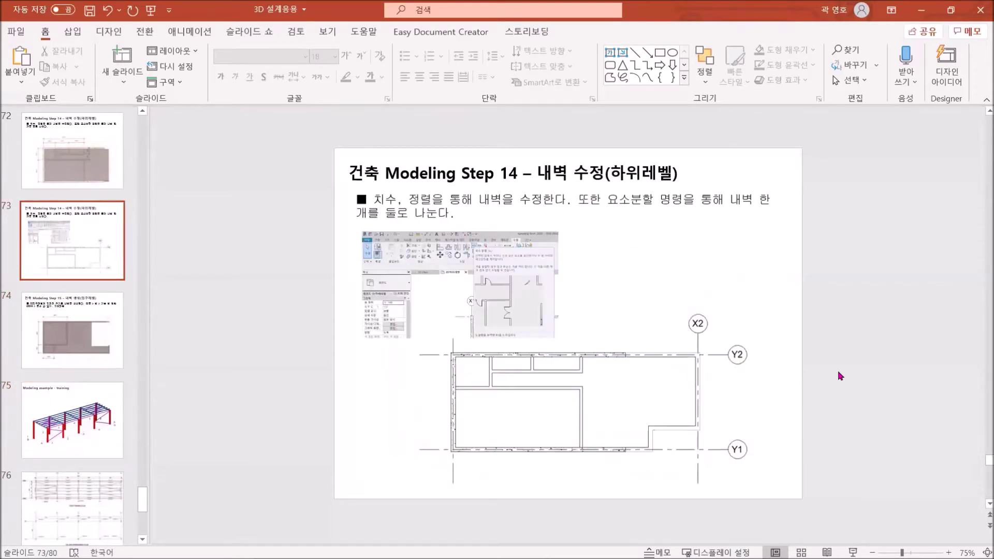
{"action": "scroll", "coordinate": [840, 376], "scroll_direction": "down", "scroll_amount": 1}
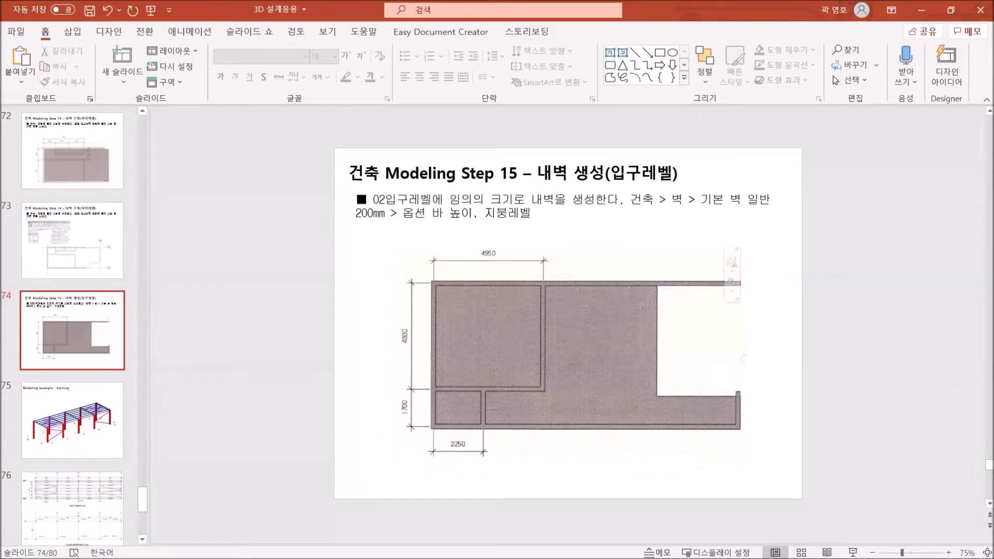
{"action": "scroll", "coordinate": [568, 324], "scroll_direction": "up", "scroll_amount": 4}
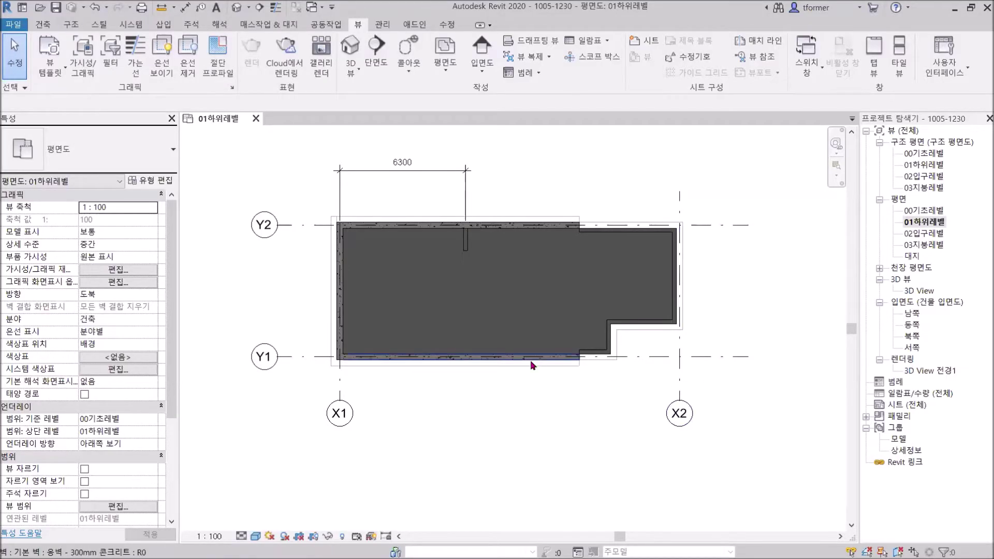
Step: Switch to PowerPoint and review the slides on floor creation and lower-level interior walls, Modeling Steps 11 to 13
{"action": "middle_click_drag", "start_coordinate": [536, 375], "coordinate": [541, 417]}
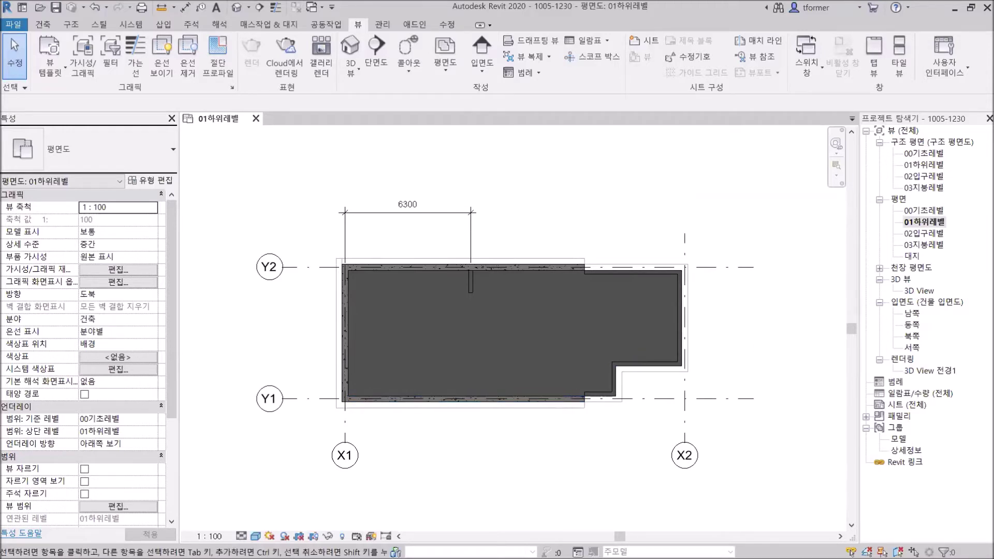
{"action": "key", "text": "alt+Tab"}
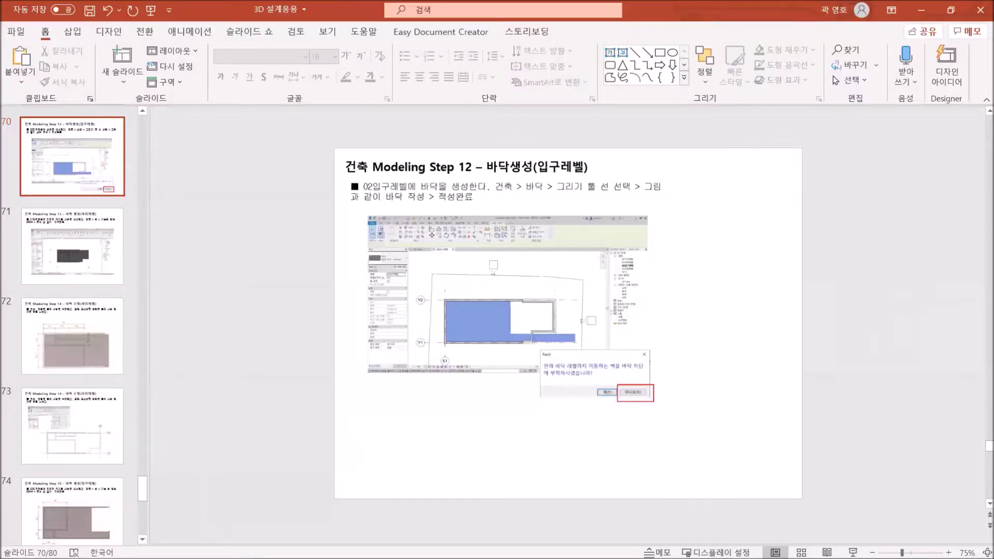
{"action": "scroll", "coordinate": [850, 302], "scroll_direction": "up", "scroll_amount": 1}
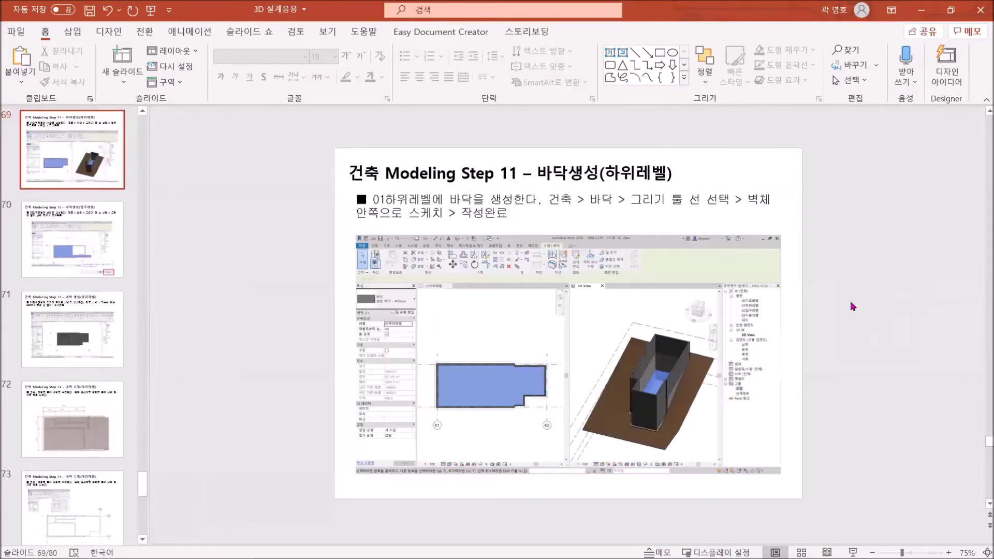
{"action": "scroll", "coordinate": [850, 300], "scroll_direction": "up", "scroll_amount": 2}
{"action": "scroll", "coordinate": [850, 300], "scroll_direction": "down", "scroll_amount": 3}
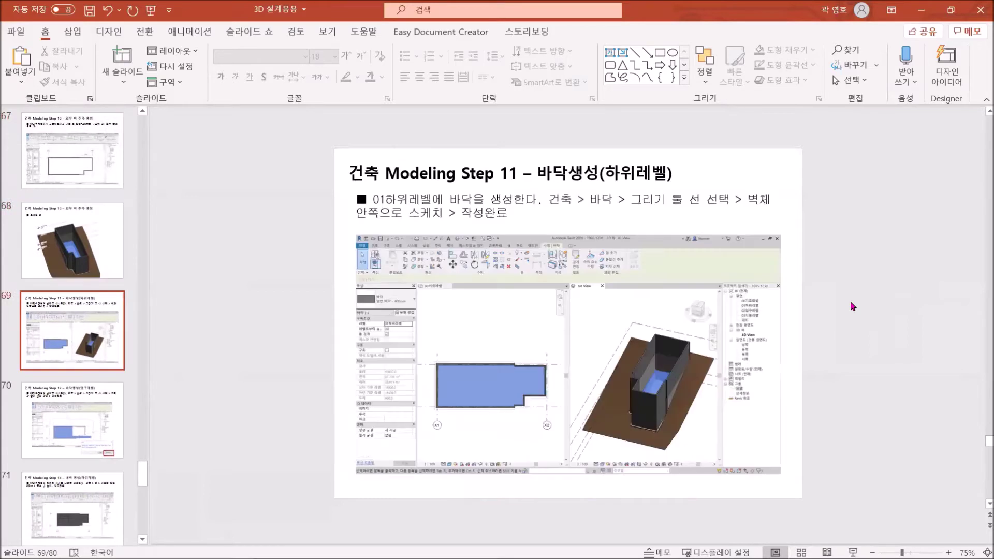
{"action": "scroll", "coordinate": [850, 300], "scroll_direction": "down", "scroll_amount": 1}
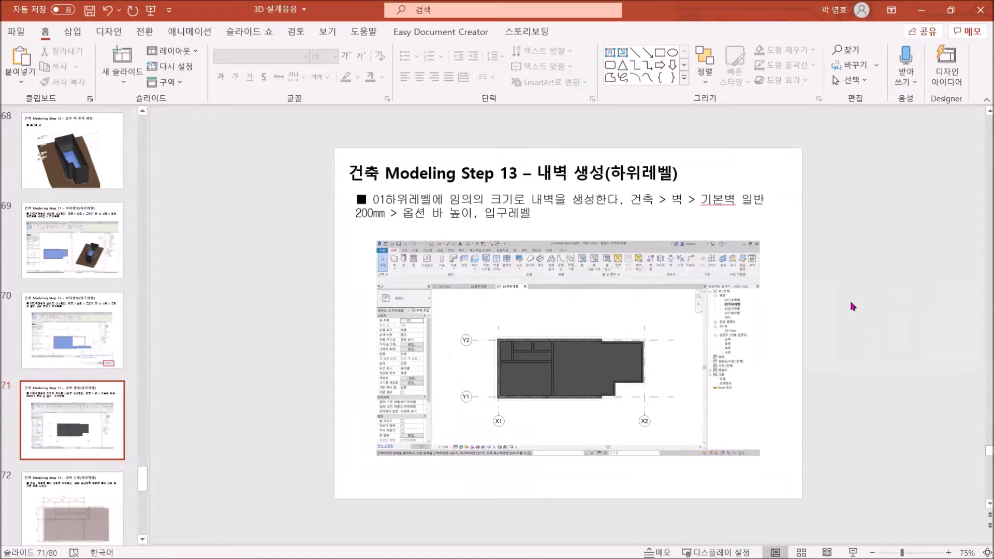
Step: Insert a space between 기본 and 벽 in the Modeling Step 13 slide text
{"action": "scroll", "coordinate": [764, 287], "scroll_direction": "up", "scroll_amount": 3, "text": "ctrl"}
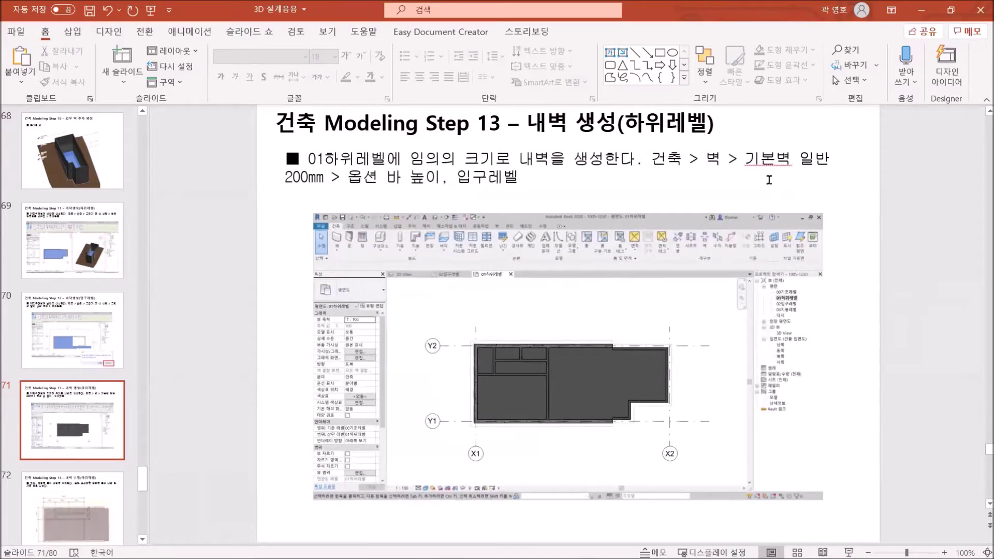
{"action": "left_click", "coordinate": [773, 158]}
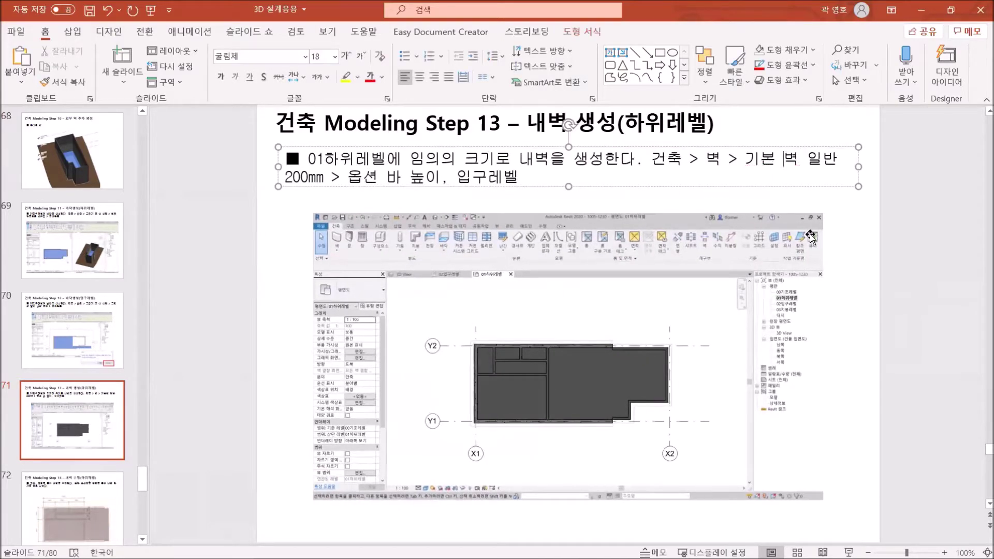
{"action": "left_click", "coordinate": [914, 301]}
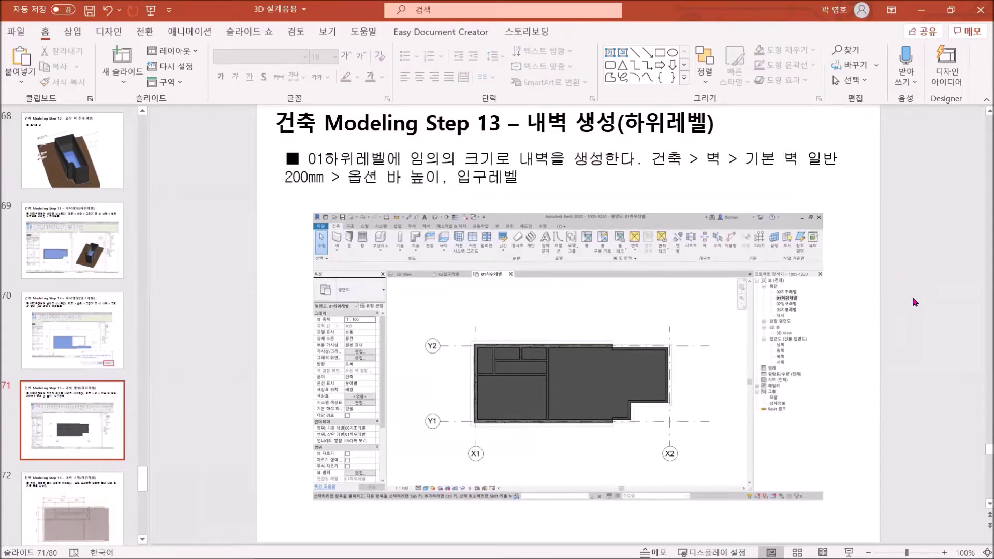
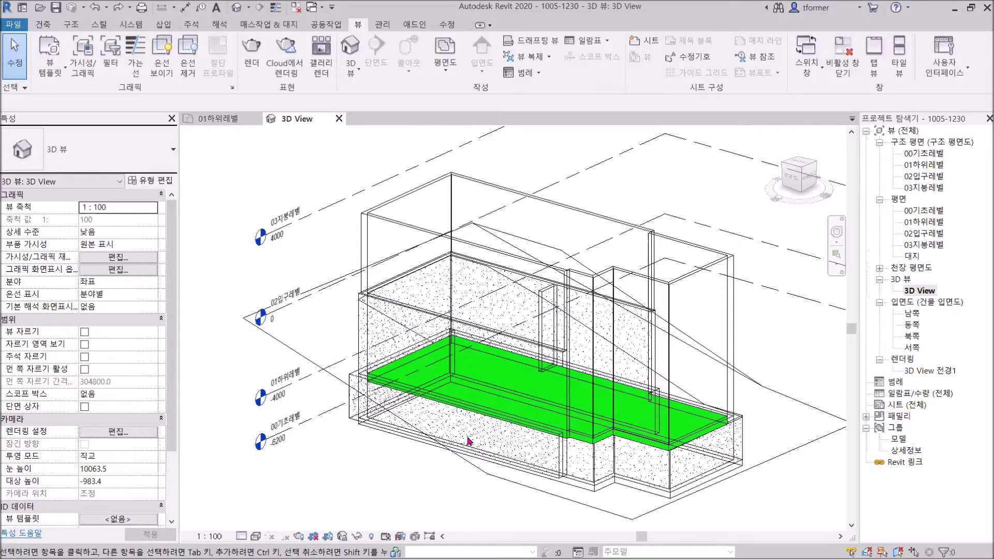
Step: Switch to Revit and delete the existing topography surface from the 3D view
{"action": "scroll", "coordinate": [280, 456], "scroll_direction": "up", "scroll_amount": 2}
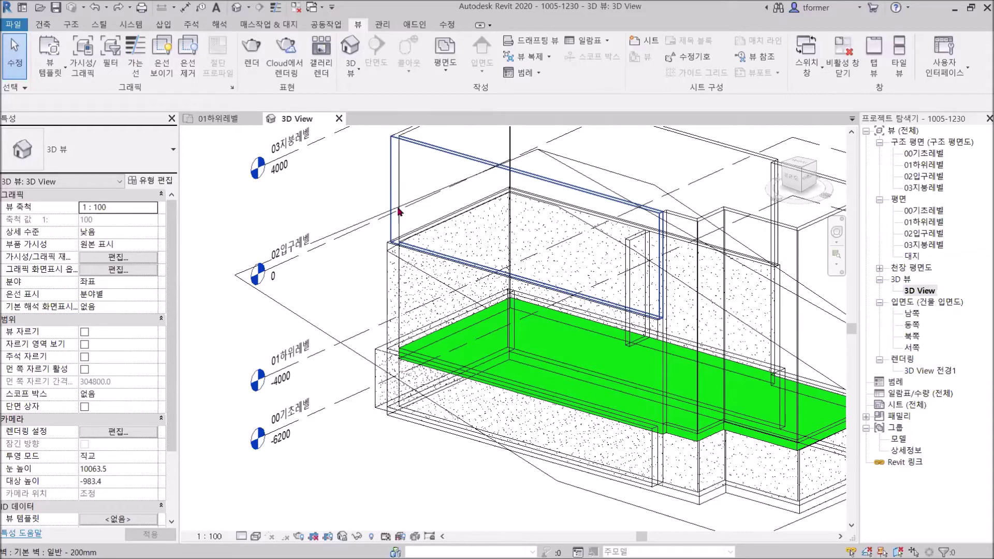
{"action": "left_click", "coordinate": [278, 304]}
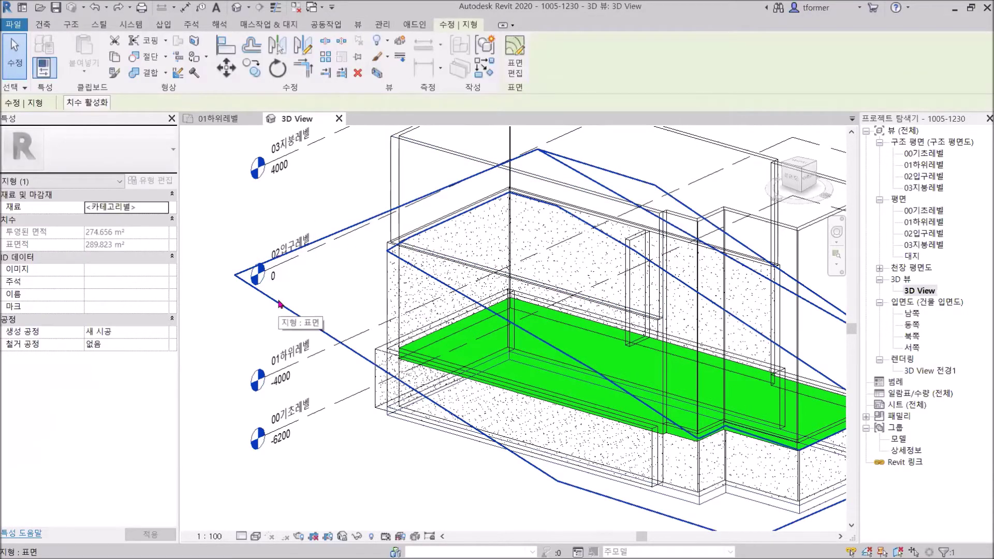
{"action": "key", "text": "Escape"}
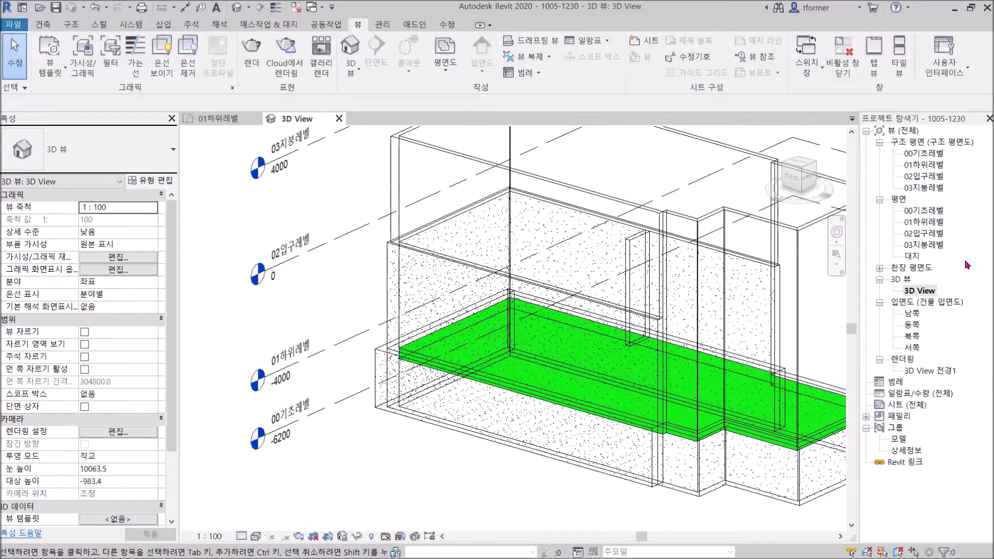
Step: Open the 02입구레벨 floor plan and save the project
{"action": "double_click", "coordinate": [926, 234]}
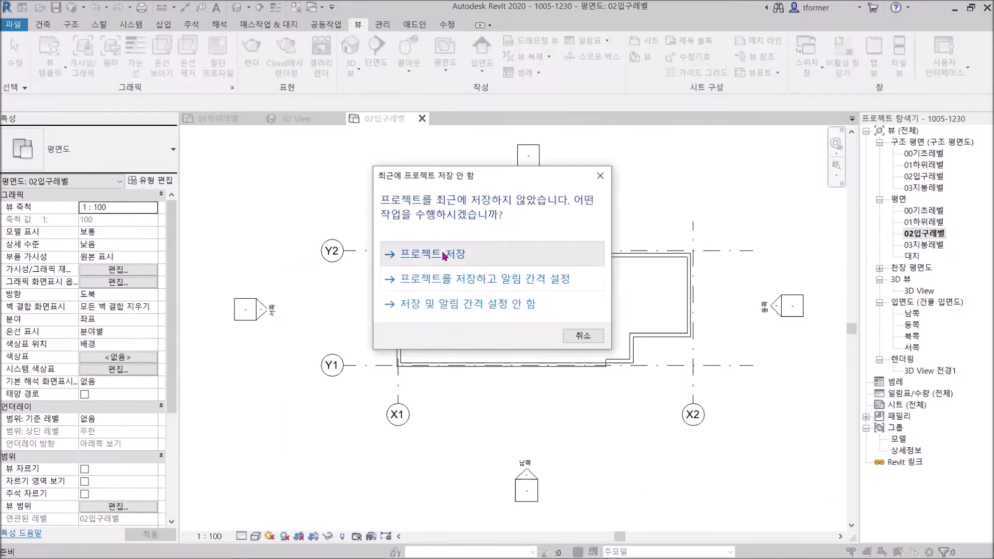
{"action": "left_click", "coordinate": [444, 256]}
{"action": "middle_click_drag", "start_coordinate": [477, 299], "coordinate": [421, 342]}
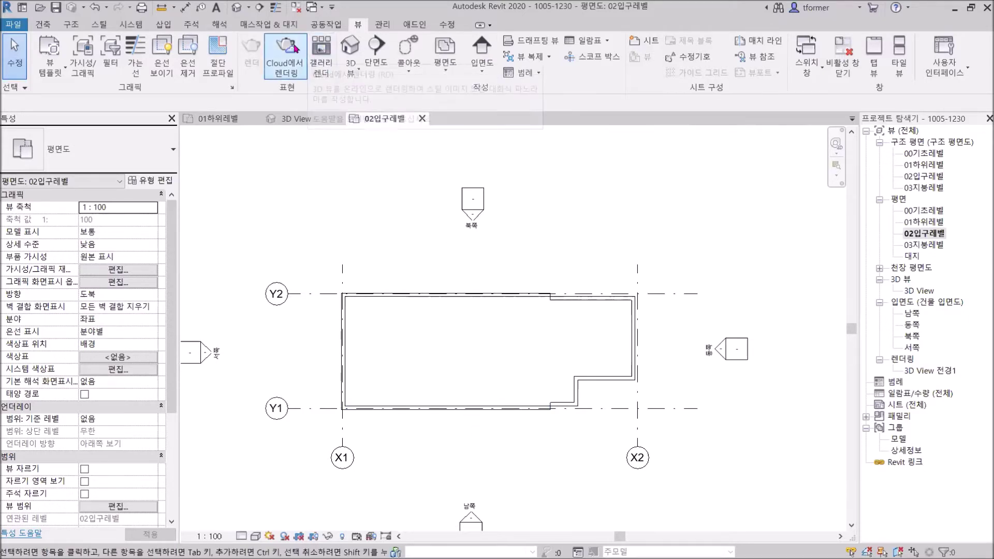
Step: Try a toposurface of about 58 m² with four points at elevation -200, and bring up the 3D view
{"action": "left_click", "coordinate": [268, 26]}
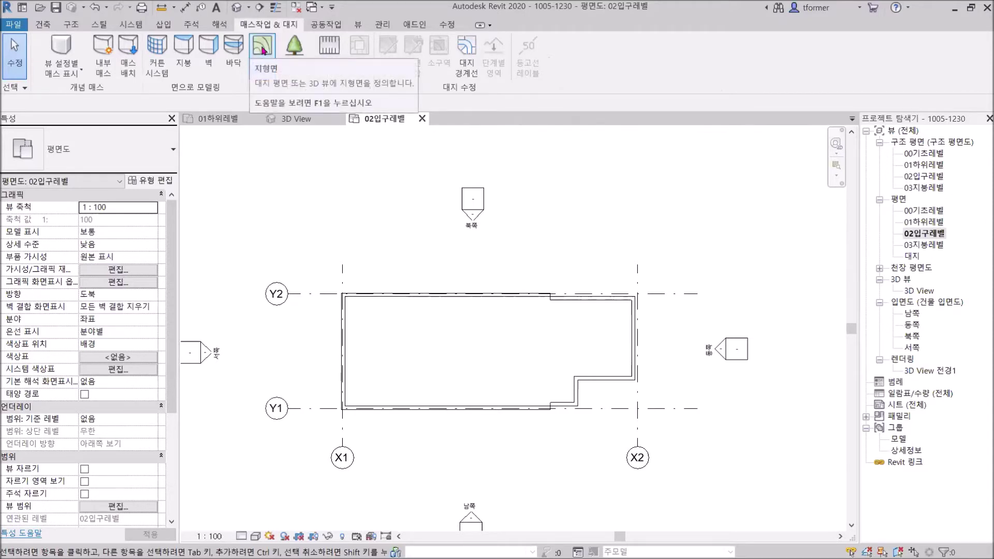
{"action": "left_click", "coordinate": [263, 49]}
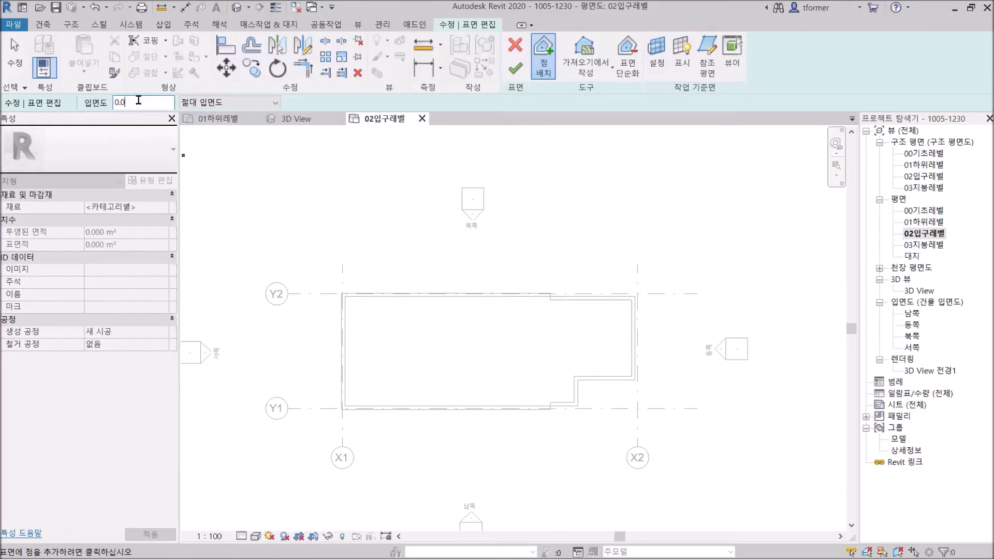
{"action": "key", "text": "BackSpace"}
{"action": "type", "text": "-20"}
{"action": "left_click", "coordinate": [296, 119]}
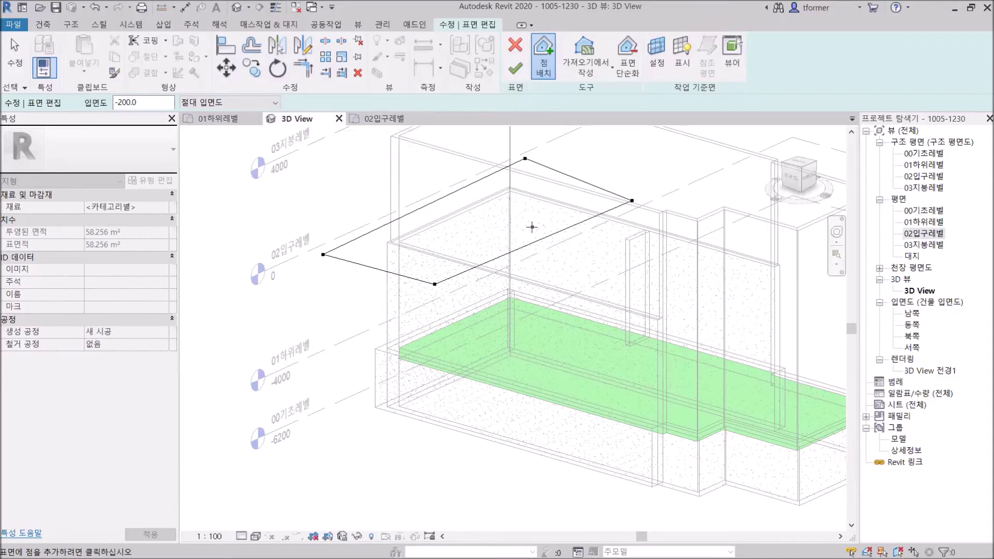
Step: Tile the open views and close the 01하위레벨 view, keeping the 3D view and the 02입구레벨 plan
{"action": "left_click", "coordinate": [358, 24]}
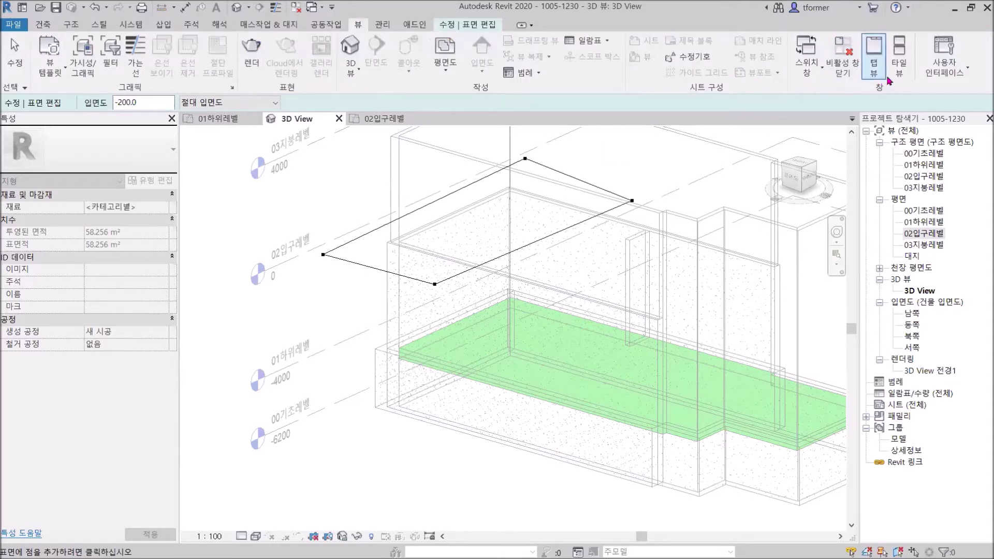
{"action": "left_click", "coordinate": [903, 60]}
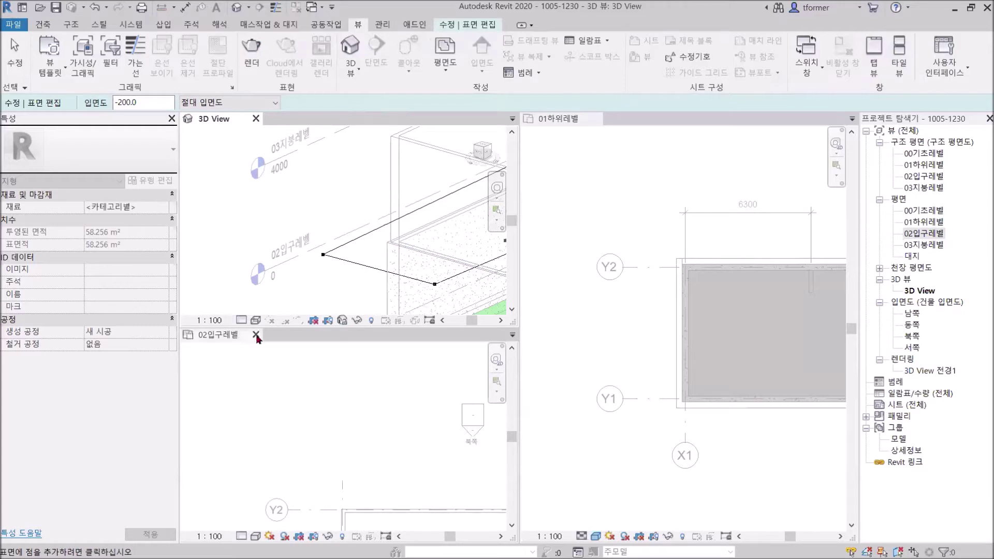
{"action": "left_click", "coordinate": [596, 119]}
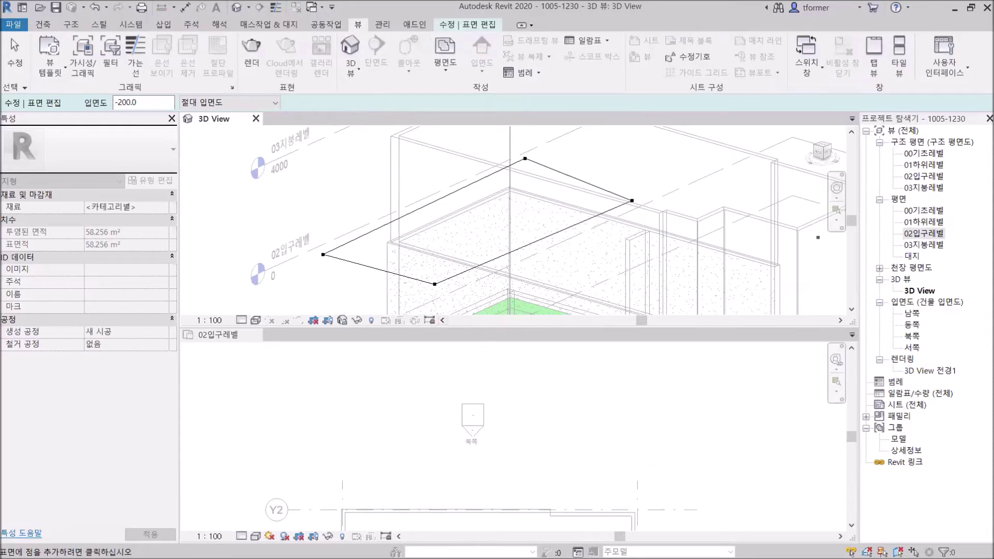
{"action": "left_click", "coordinate": [514, 249]}
{"action": "scroll", "coordinate": [467, 434], "scroll_direction": "down", "scroll_amount": 2}
{"action": "scroll", "coordinate": [497, 421], "scroll_direction": "down", "scroll_amount": 3}
{"action": "middle_click_drag", "start_coordinate": [520, 456], "coordinate": [493, 380]}
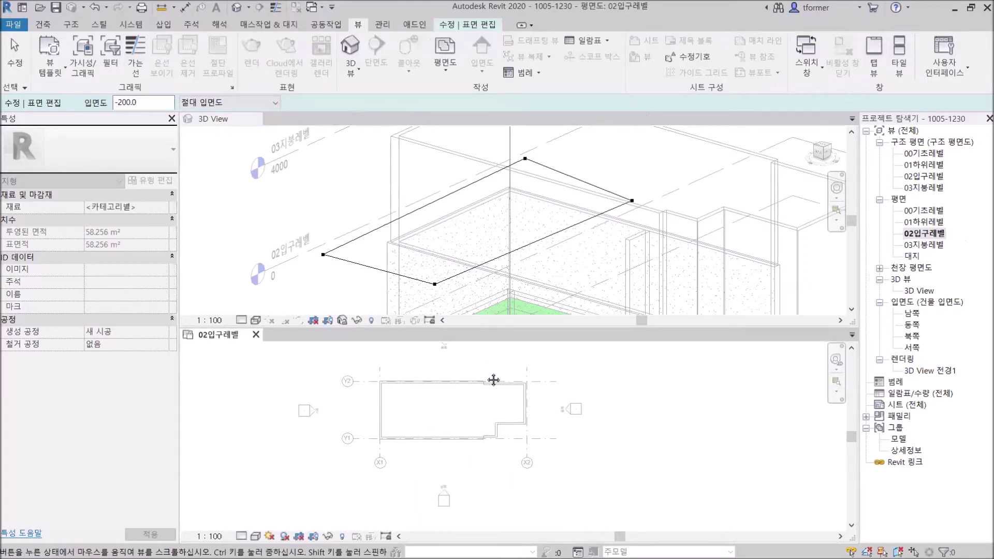
Step: Try adding toposurface points at elevation -4000 beside the building in the plan, and discard the surface edits
{"action": "left_click", "coordinate": [150, 103]}
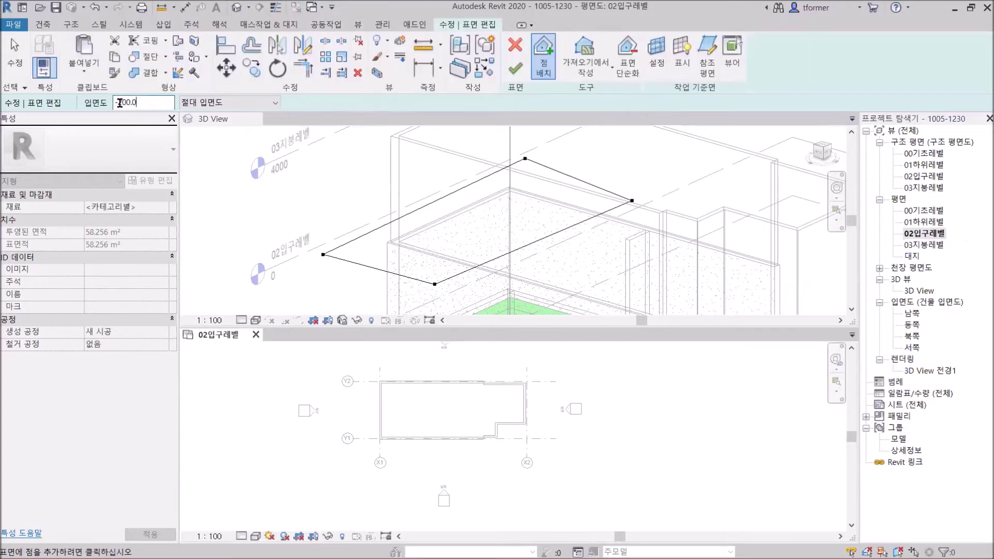
{"action": "left_click_drag", "start_coordinate": [117, 102], "coordinate": [151, 105]}
{"action": "type", "text": "4"}
{"action": "scroll", "coordinate": [482, 238], "scroll_direction": "down", "scroll_amount": 1}
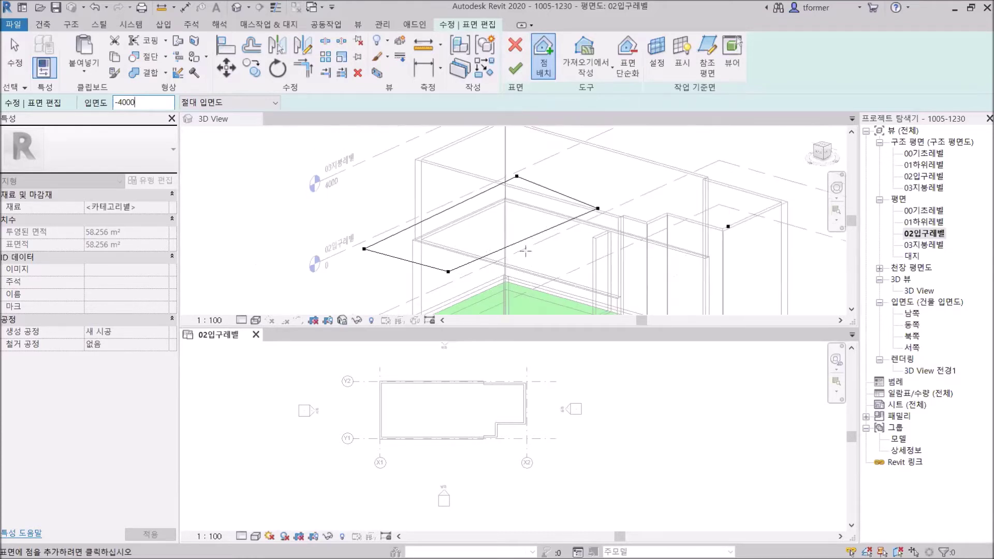
{"action": "scroll", "coordinate": [468, 412], "scroll_direction": "down", "scroll_amount": 1}
{"action": "scroll", "coordinate": [468, 412], "scroll_direction": "up", "scroll_amount": 2}
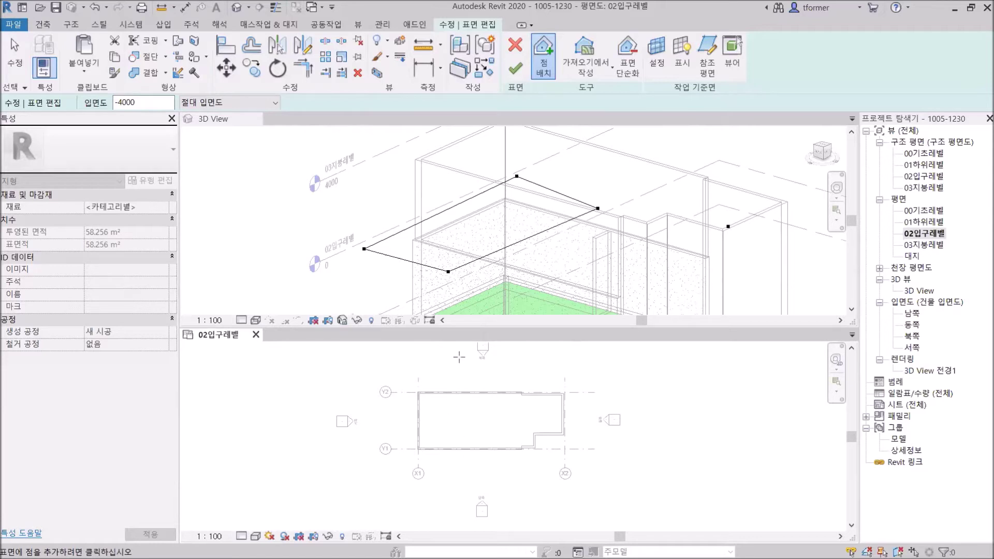
{"action": "left_click", "coordinate": [521, 478]}
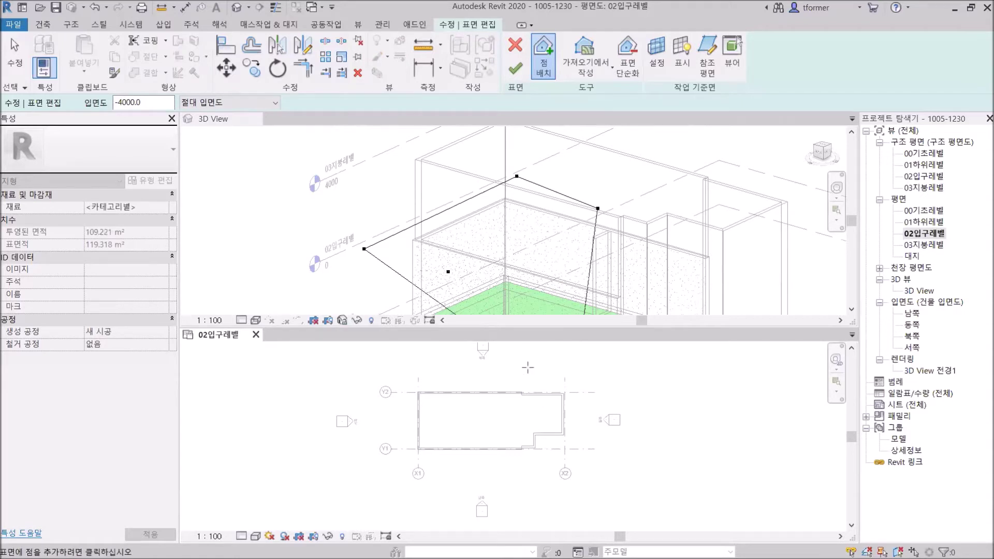
{"action": "left_click", "coordinate": [527, 366]}
{"action": "scroll", "coordinate": [550, 371], "scroll_direction": "down", "scroll_amount": 2}
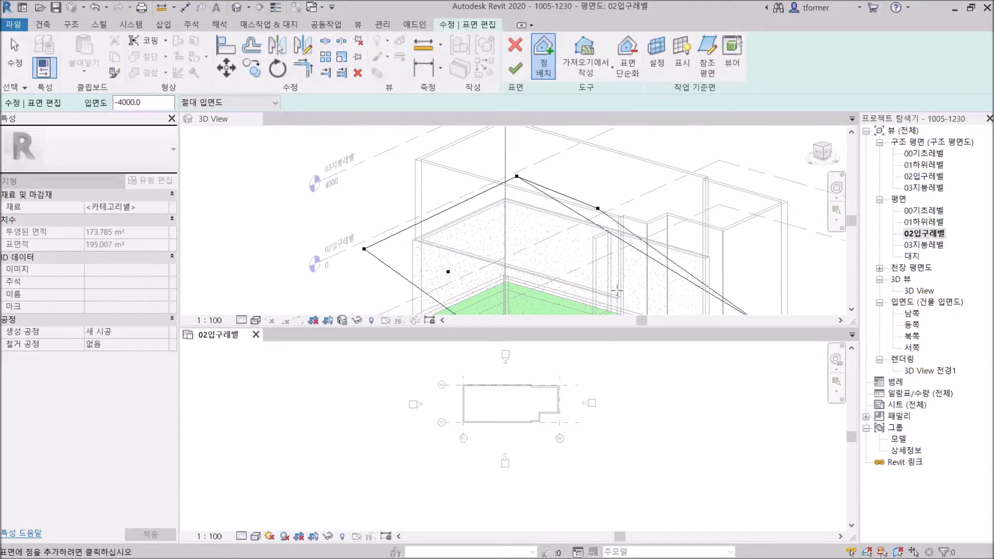
{"action": "scroll", "coordinate": [581, 264], "scroll_direction": "down", "scroll_amount": 2}
{"action": "scroll", "coordinate": [578, 254], "scroll_direction": "down", "scroll_amount": 2}
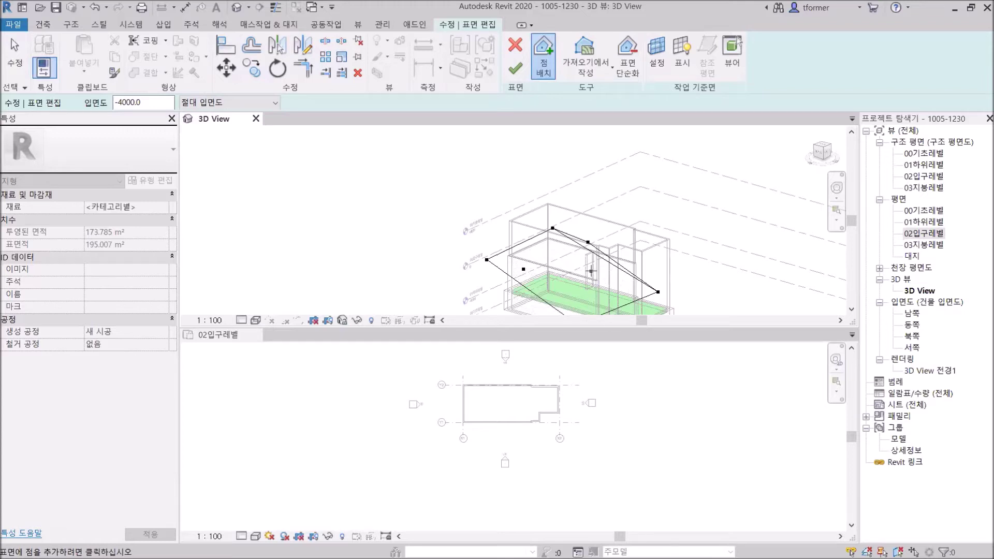
{"action": "left_click", "coordinate": [515, 44]}
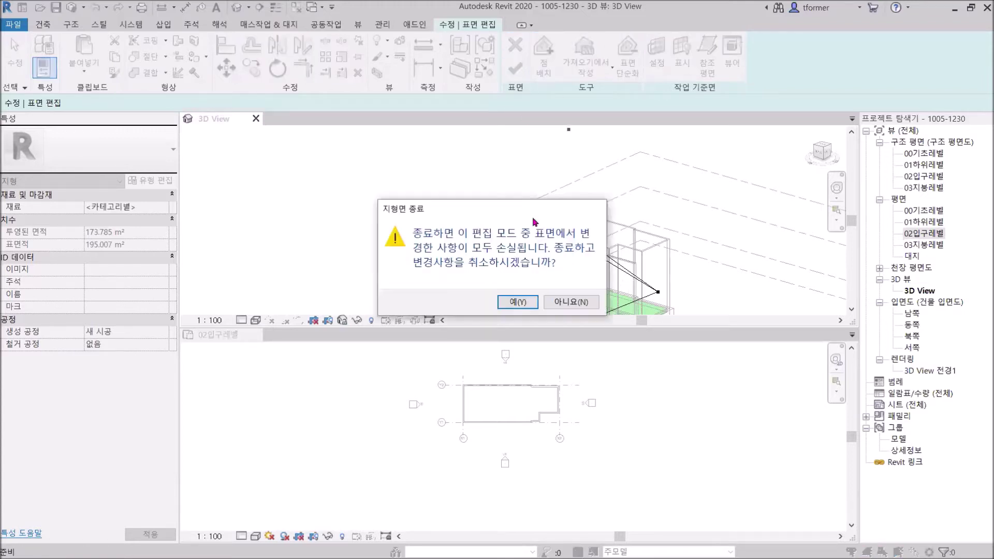
{"action": "left_click", "coordinate": [518, 302]}
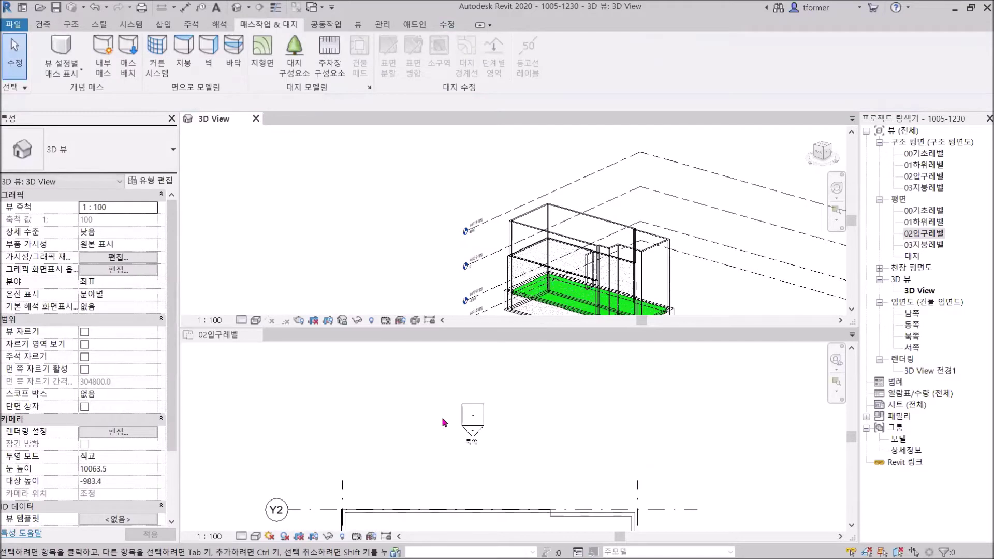
{"action": "scroll", "coordinate": [425, 393], "scroll_direction": "down", "scroll_amount": 3}
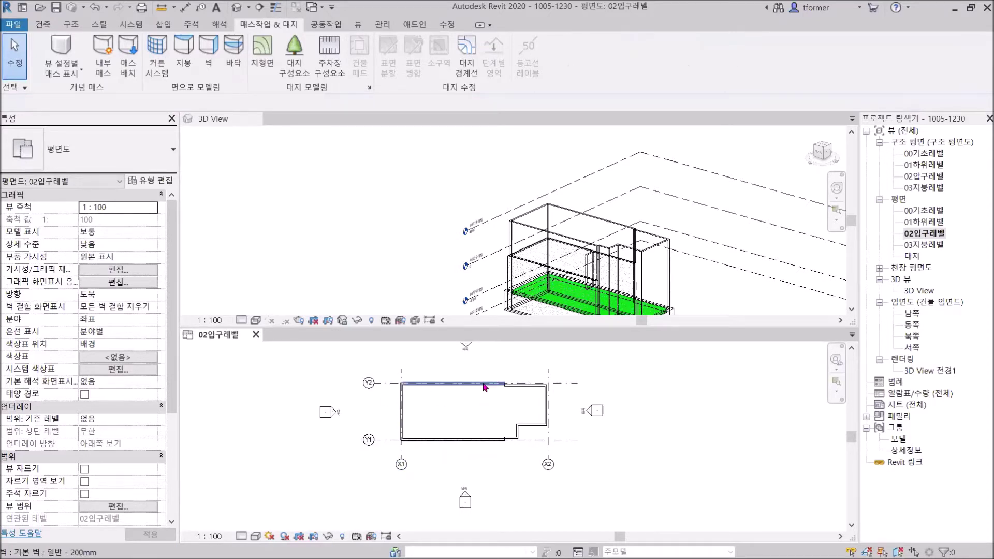
{"action": "left_click", "coordinate": [501, 238]}
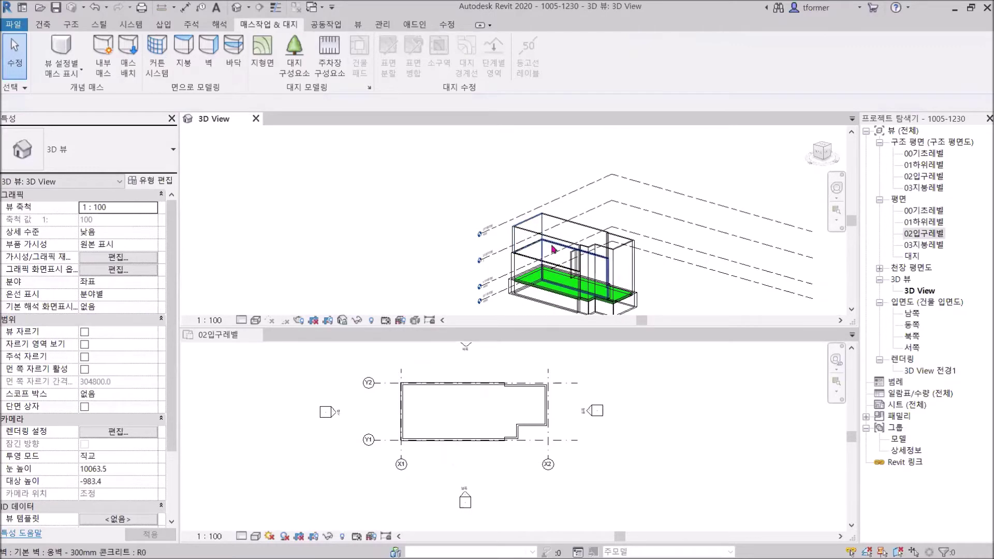
{"action": "middle_click_drag", "start_coordinate": [553, 250], "coordinate": [441, 231]}
{"action": "left_click", "coordinate": [262, 52]}
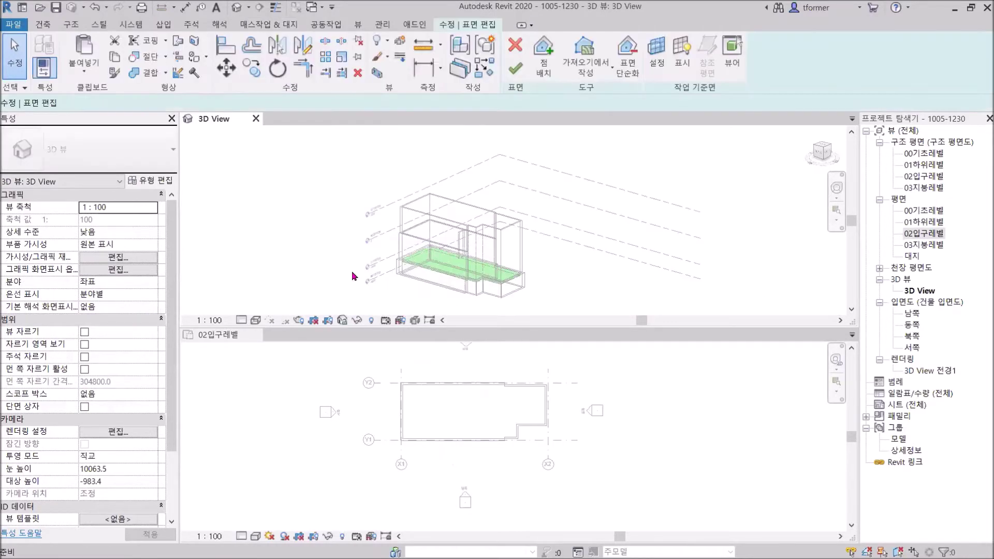
{"action": "left_click", "coordinate": [353, 362]}
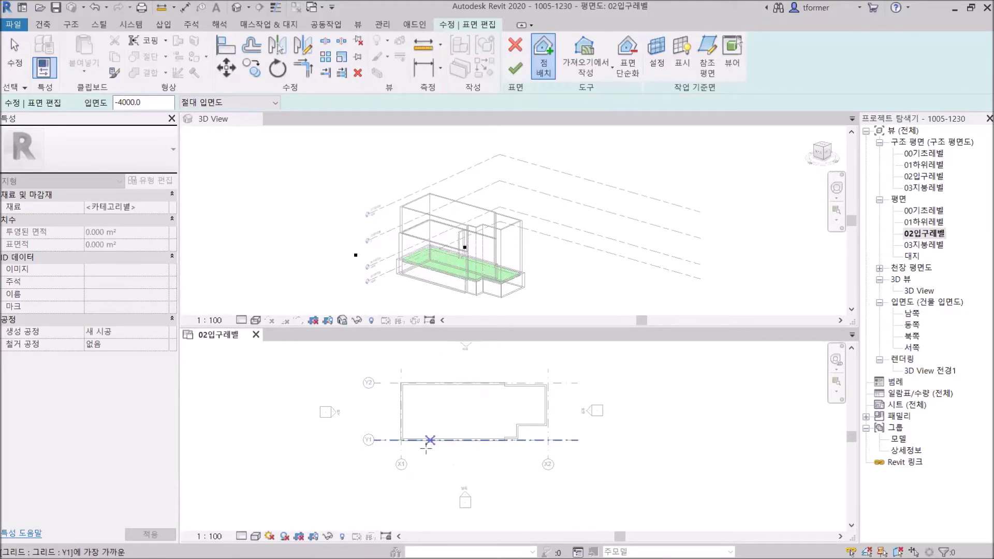
{"action": "left_click", "coordinate": [444, 460]}
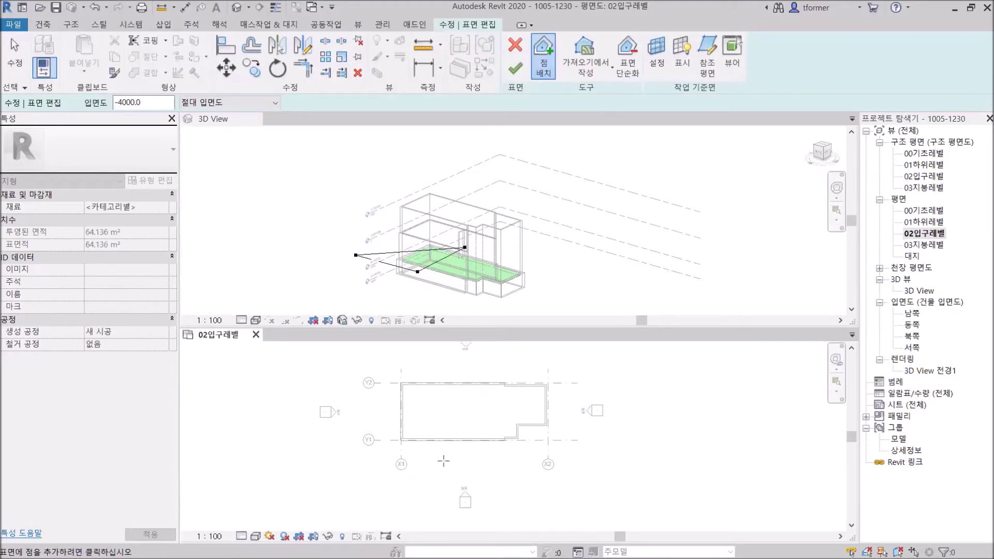
{"action": "left_click", "coordinate": [514, 53]}
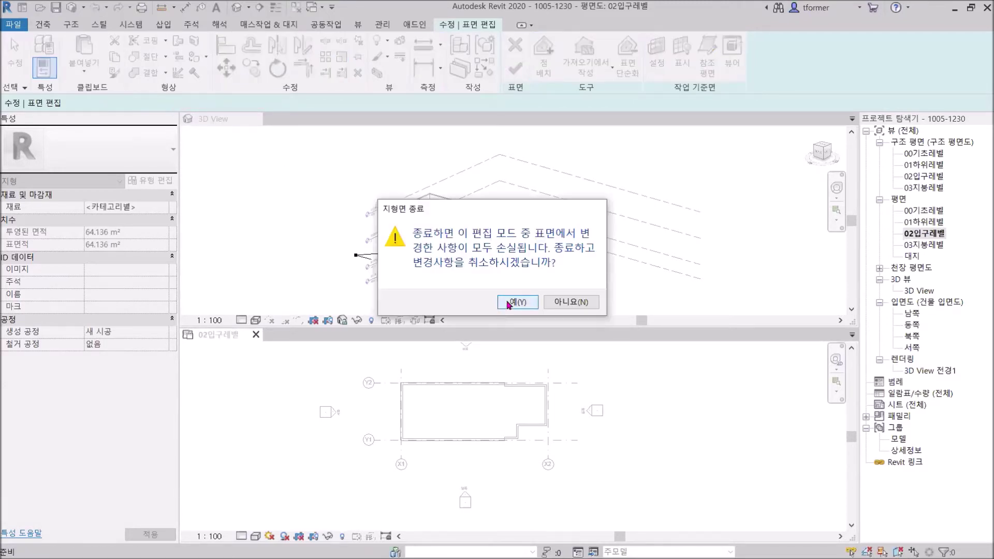
{"action": "left_click", "coordinate": [510, 302]}
Step: Start a new toposurface and place four points at elevation -200 around the building's west part, covering about 177 m²
{"action": "left_click", "coordinate": [263, 49]}
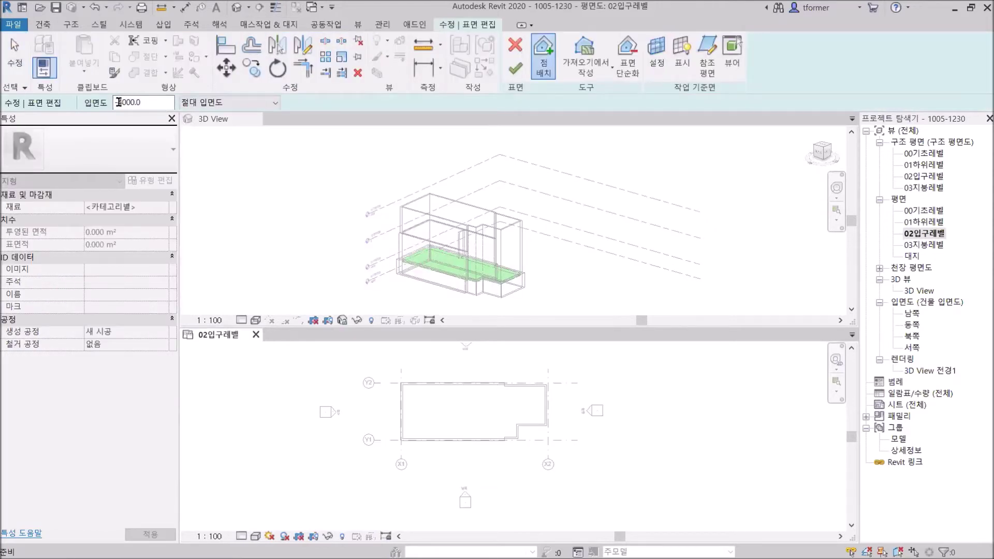
{"action": "left_click_drag", "start_coordinate": [152, 100], "coordinate": [106, 102]}
{"action": "type", "text": "-2"}
{"action": "scroll", "coordinate": [348, 391], "scroll_direction": "down", "scroll_amount": 1}
{"action": "middle_click_drag", "start_coordinate": [352, 391], "coordinate": [394, 414]}
{"action": "scroll", "coordinate": [399, 388], "scroll_direction": "up", "scroll_amount": 1}
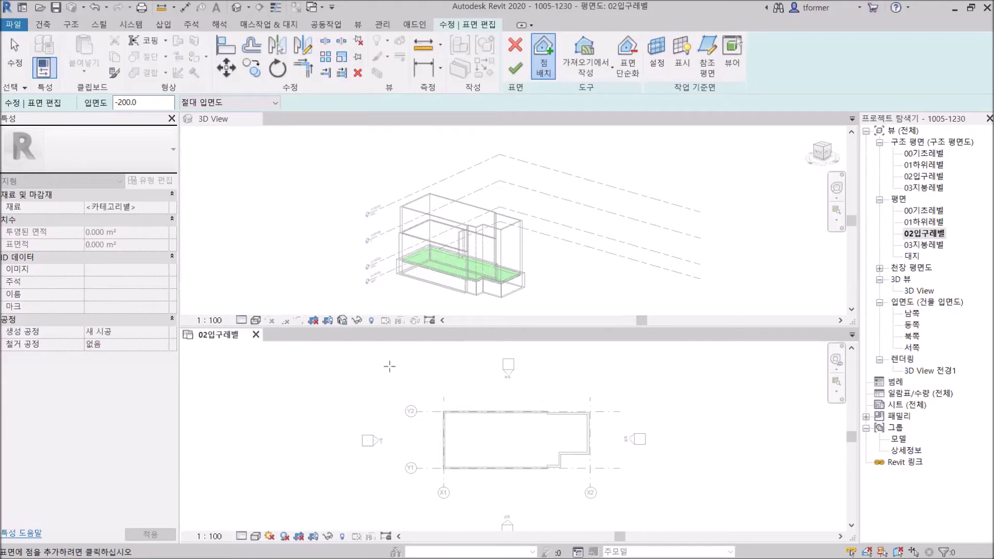
{"action": "scroll", "coordinate": [415, 391], "scroll_direction": "up", "scroll_amount": 1}
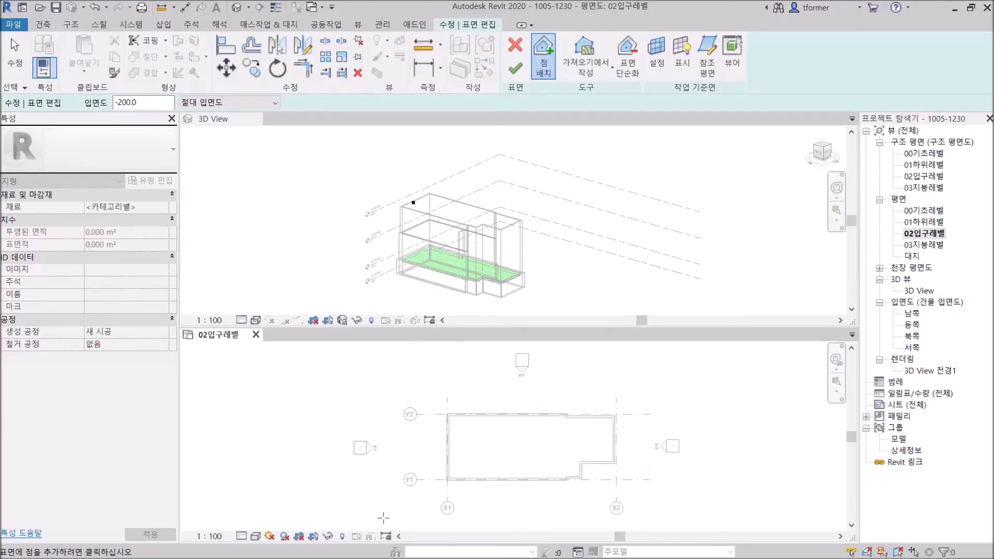
{"action": "left_click", "coordinate": [512, 511]}
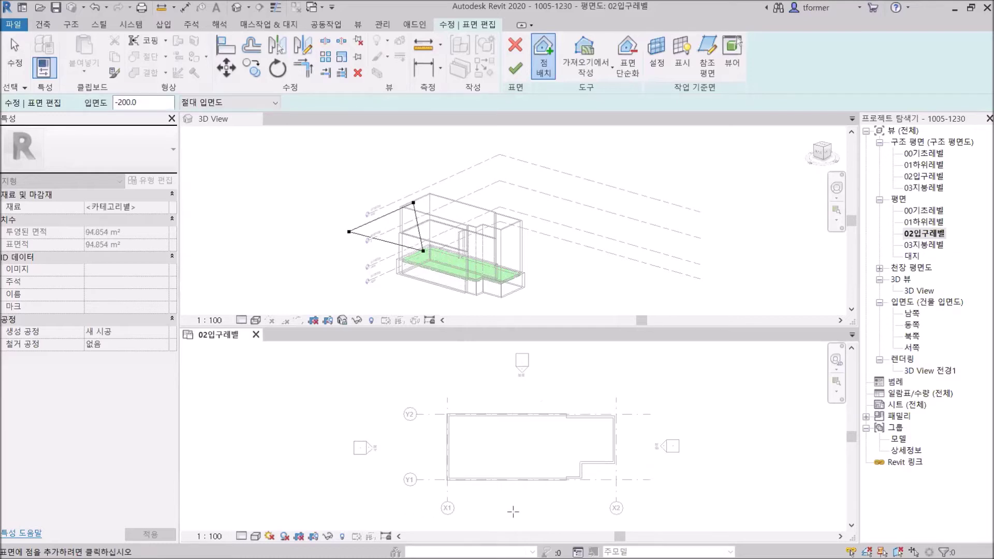
{"action": "left_click", "coordinate": [508, 382]}
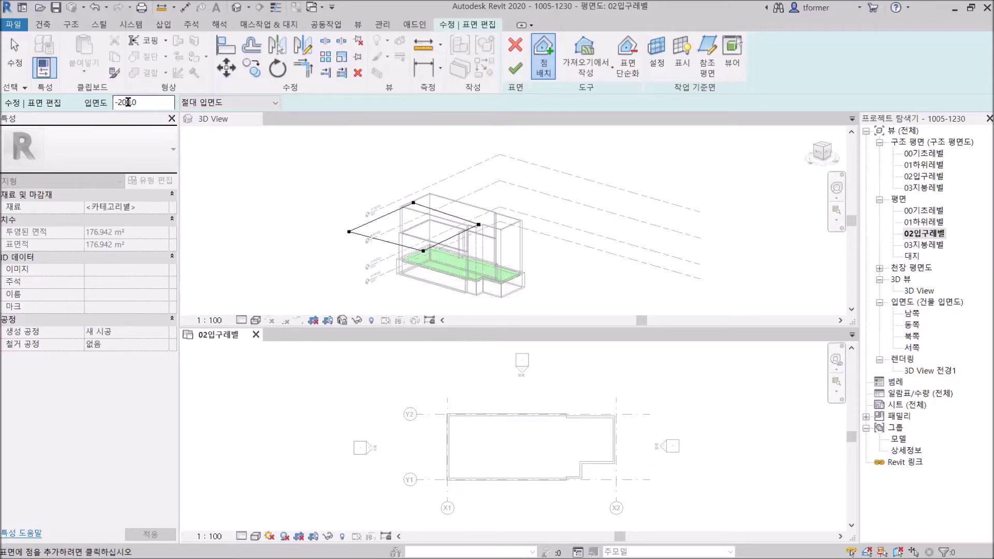
Step: Set the point elevation to -4000 and place one toposurface point north and one south of the building's east end
{"action": "left_click_drag", "start_coordinate": [131, 102], "coordinate": [119, 103]}
{"action": "type", "text": "2"}
{"action": "key", "text": "BackSpace"}
{"action": "type", "text": "4000"}
{"action": "left_click", "coordinate": [597, 380]}
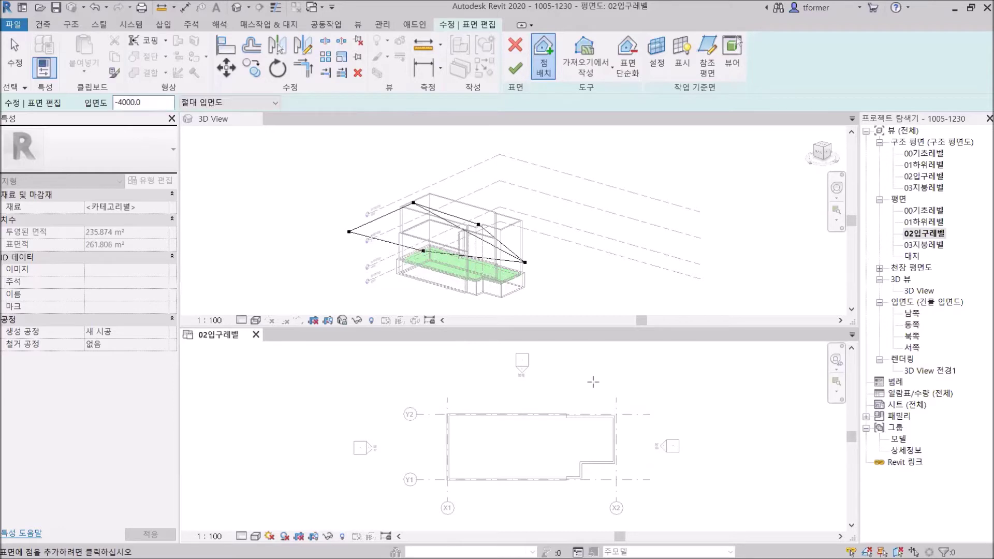
{"action": "left_click", "coordinate": [604, 503]}
Step: Place two more toposurface points just east of the building at elevation -4200 and finish the surface
{"action": "left_click", "coordinate": [125, 102]}
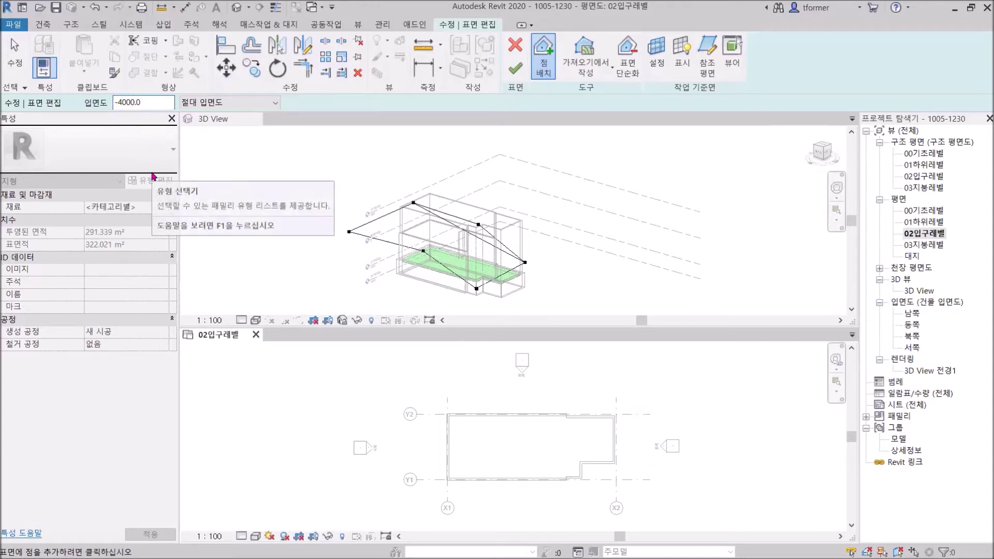
{"action": "key", "text": "BackSpace"}
{"action": "type", "text": "3"}
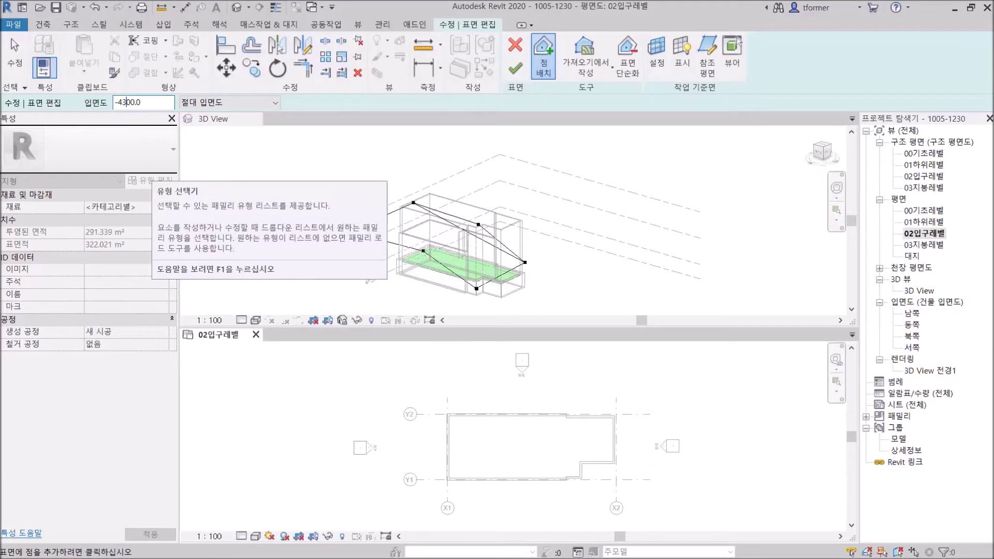
{"action": "key", "text": "BackSpace"}
{"action": "type", "text": "2"}
{"action": "left_click", "coordinate": [635, 506]}
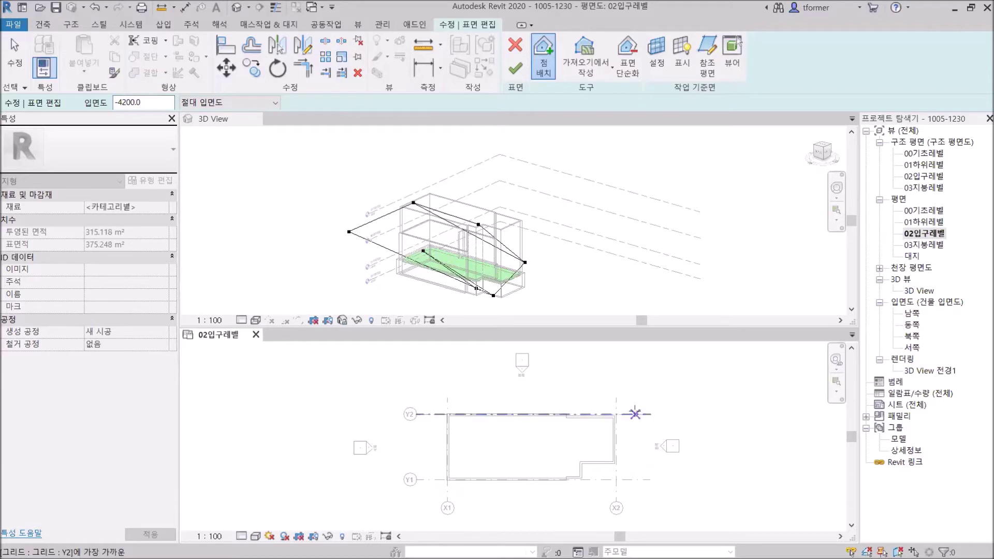
{"action": "left_click", "coordinate": [636, 398]}
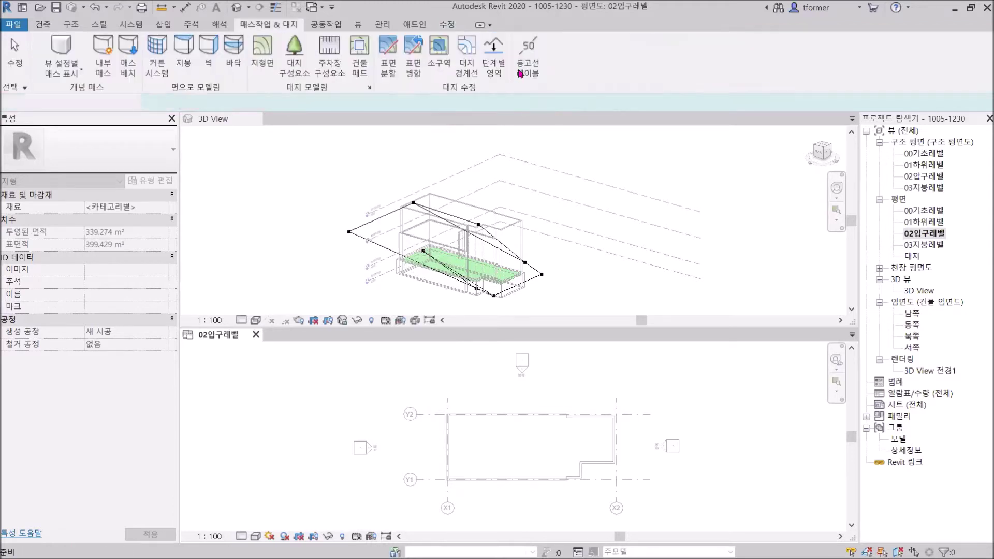
{"action": "left_click", "coordinate": [515, 68]}
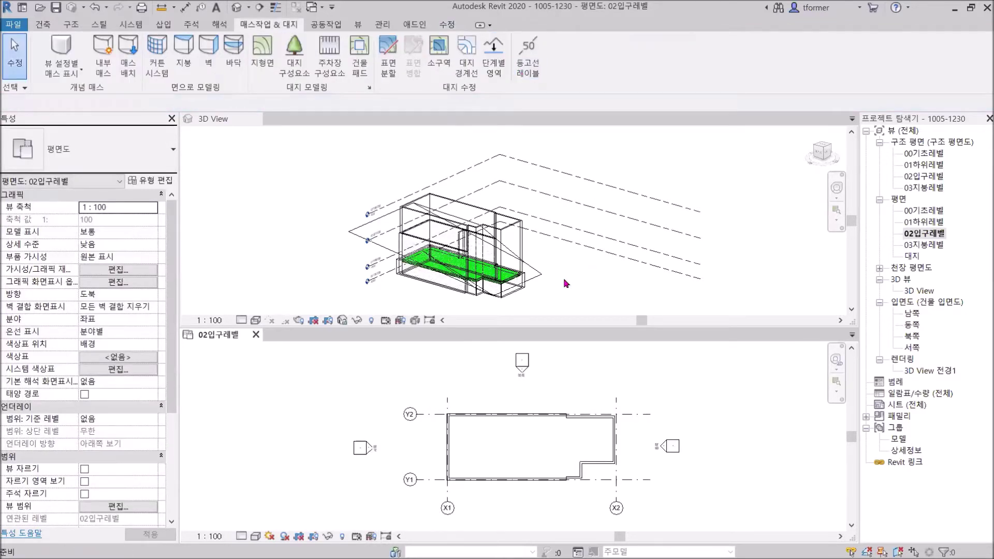
Step: Set the 02입구레벨 plan to the shaded visual style and medium detail level
{"action": "scroll", "coordinate": [561, 287], "scroll_direction": "up", "scroll_amount": 1}
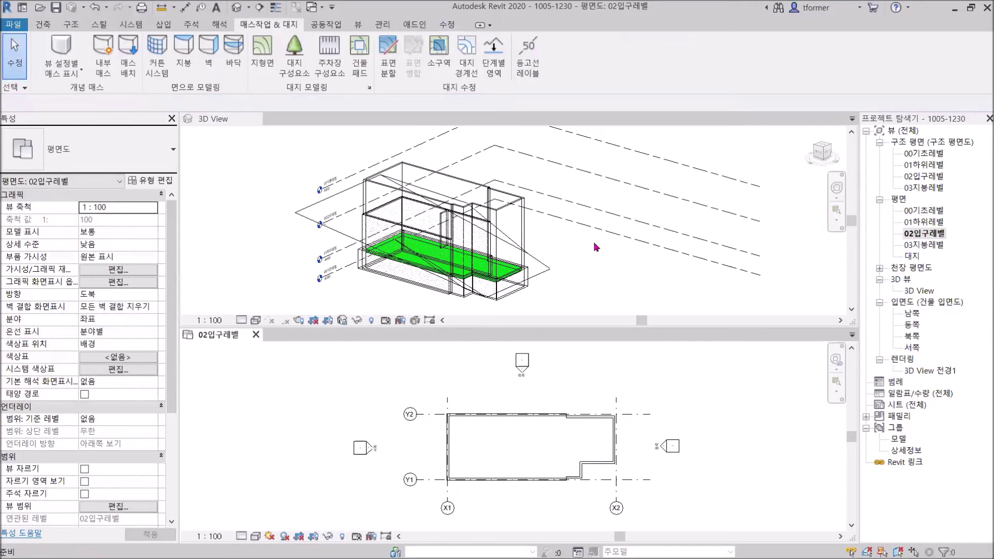
{"action": "left_click", "coordinate": [714, 151]}
{"action": "left_click", "coordinate": [539, 277]}
{"action": "key", "text": "Escape"}
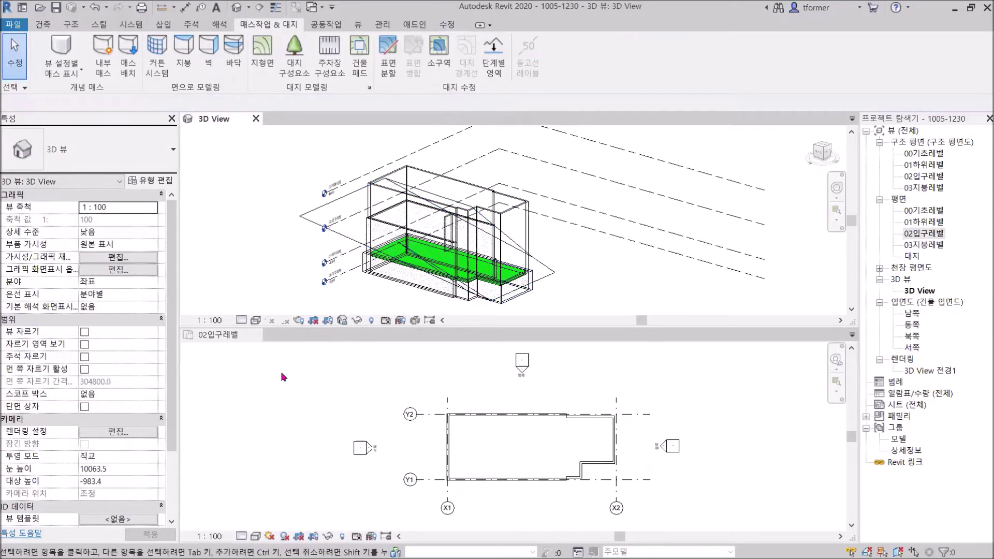
{"action": "left_click", "coordinate": [255, 537]}
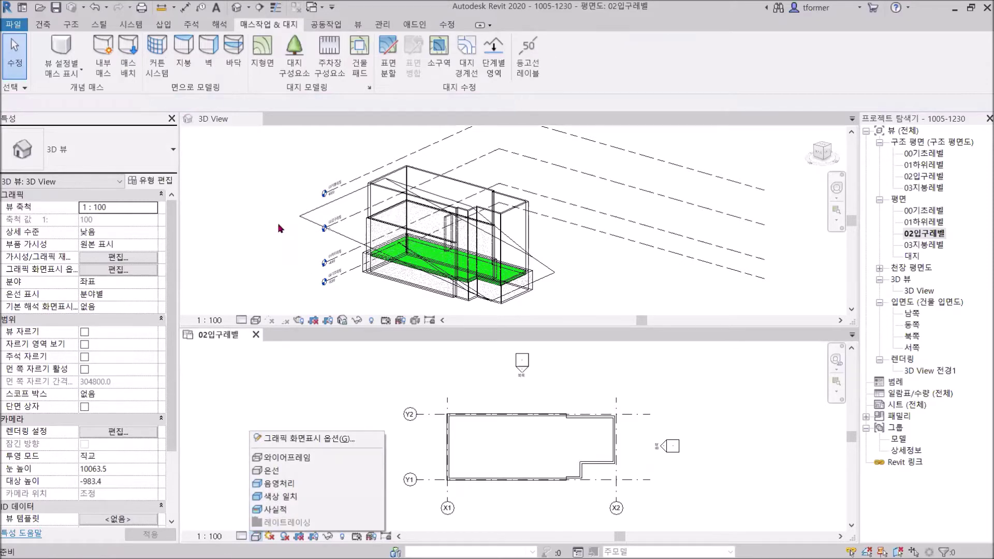
{"action": "left_click", "coordinate": [282, 483]}
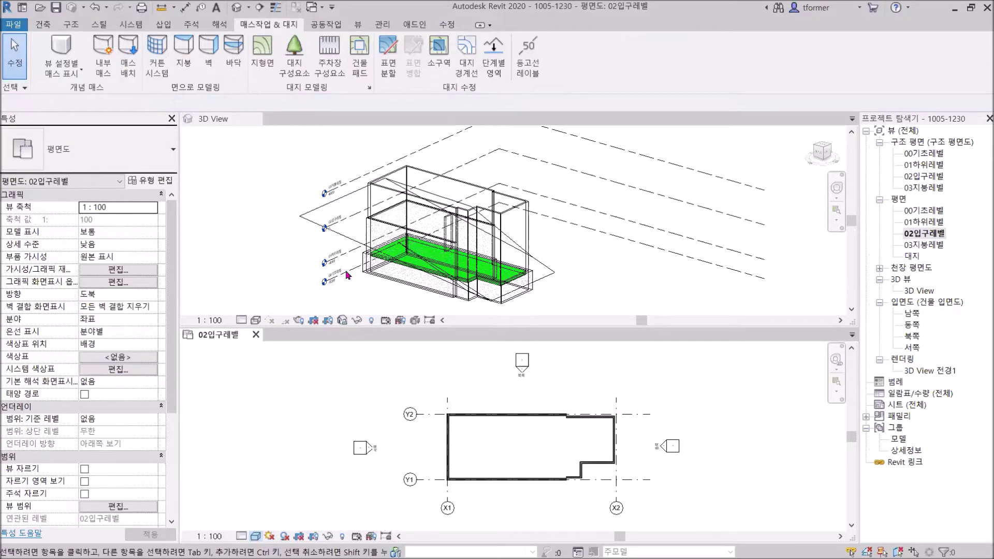
{"action": "left_click", "coordinate": [279, 197]}
{"action": "scroll", "coordinate": [378, 238], "scroll_direction": "down", "scroll_amount": 1}
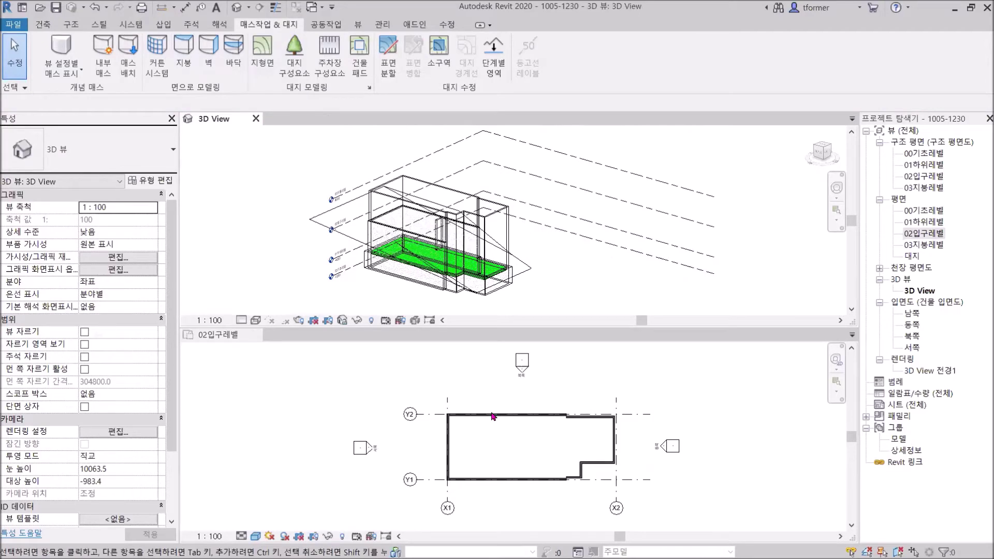
{"action": "scroll", "coordinate": [496, 403], "scroll_direction": "down", "scroll_amount": 1}
{"action": "left_click", "coordinate": [532, 412]}
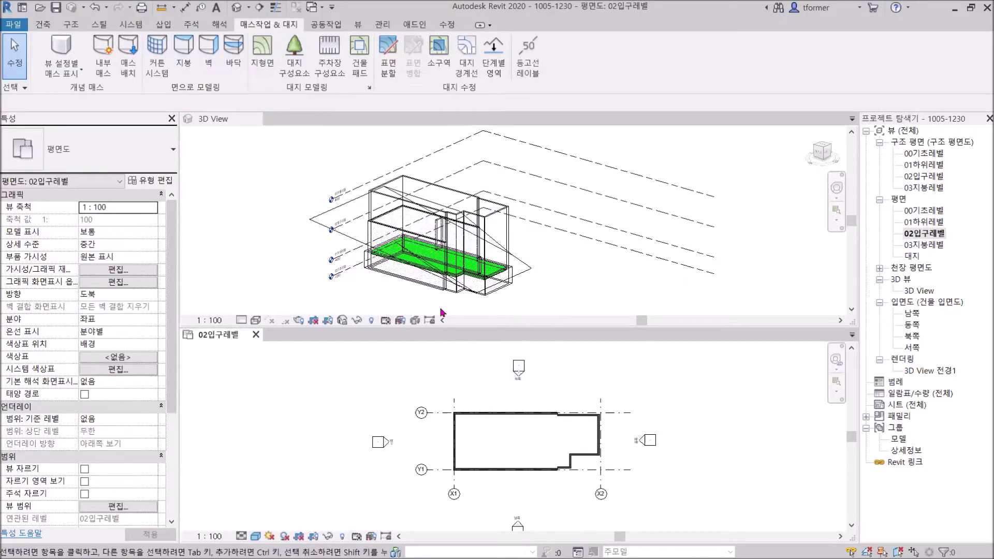
Step: Select the toposurface in the 3D view and examine how it relates to the building in the 3D view and the plan
{"action": "scroll", "coordinate": [578, 250], "scroll_direction": "up", "scroll_amount": 1}
{"action": "scroll", "coordinate": [579, 251], "scroll_direction": "up", "scroll_amount": 1}
{"action": "left_click", "coordinate": [585, 261]}
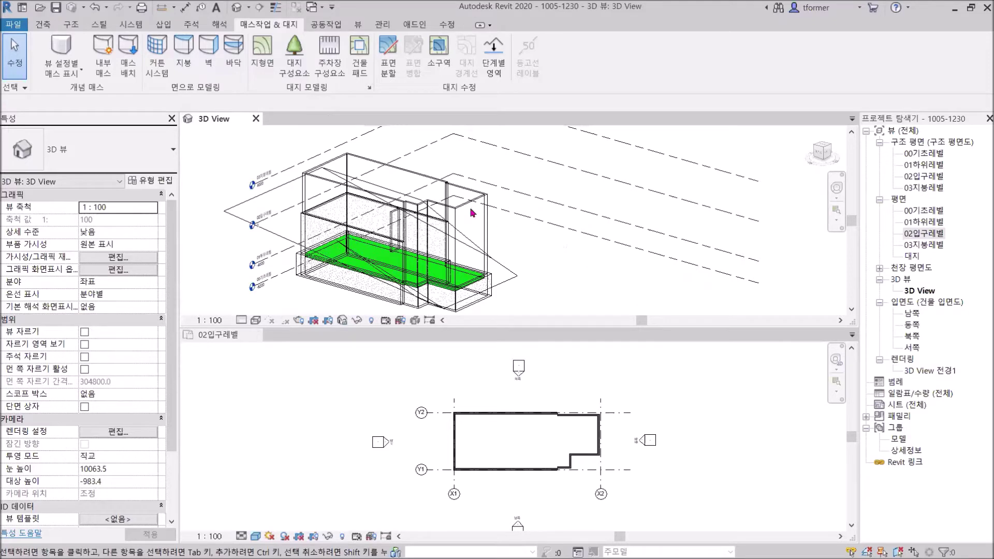
{"action": "left_click", "coordinate": [44, 24]}
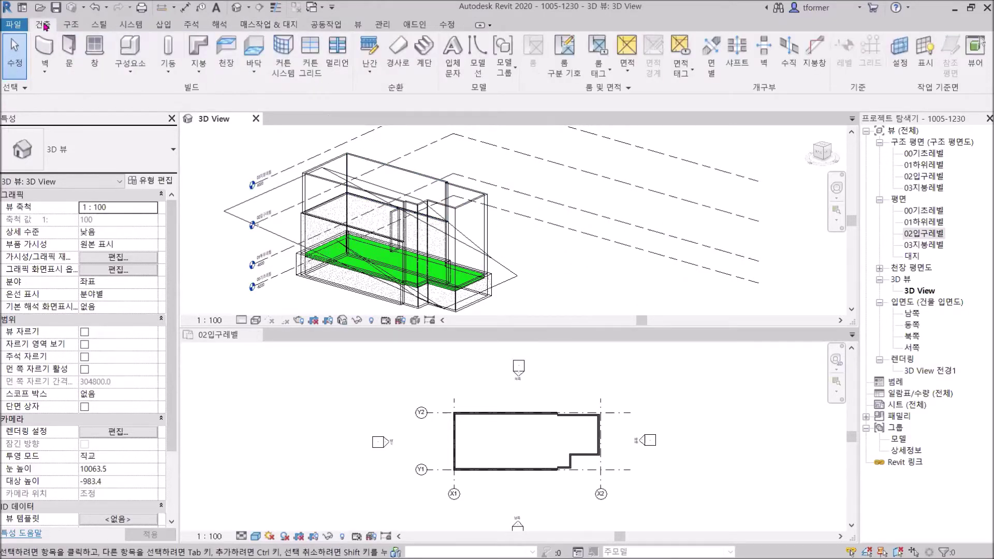
{"action": "left_click", "coordinate": [280, 235]}
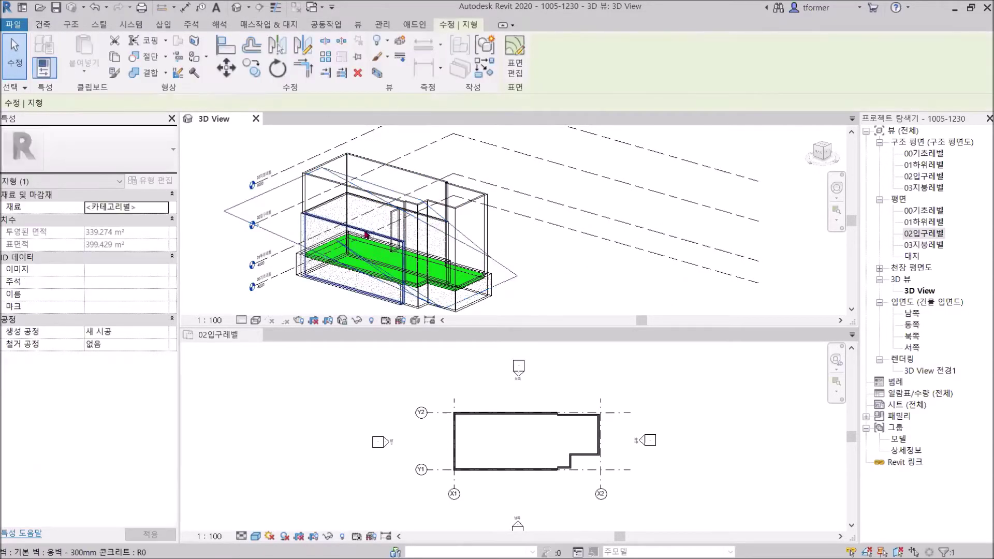
{"action": "scroll", "coordinate": [417, 273], "scroll_direction": "up", "scroll_amount": 5}
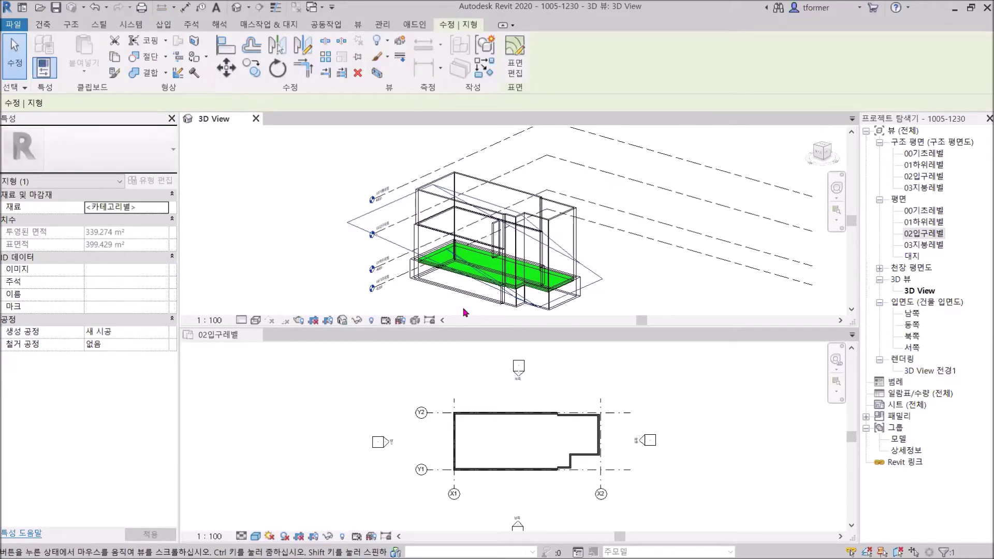
{"action": "scroll", "coordinate": [443, 261], "scroll_direction": "down", "scroll_amount": 2}
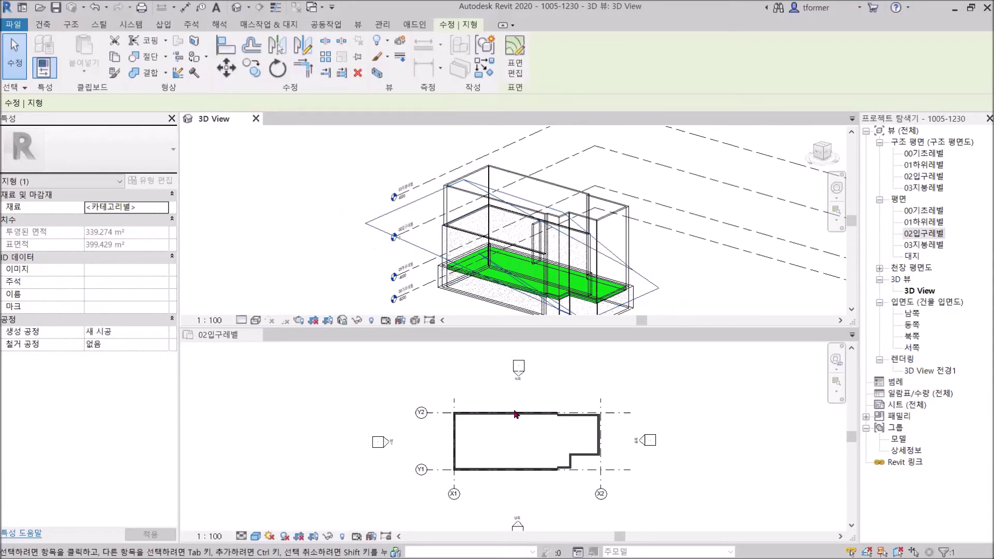
{"action": "scroll", "coordinate": [517, 410], "scroll_direction": "down", "scroll_amount": 1}
{"action": "left_click", "coordinate": [667, 428]}
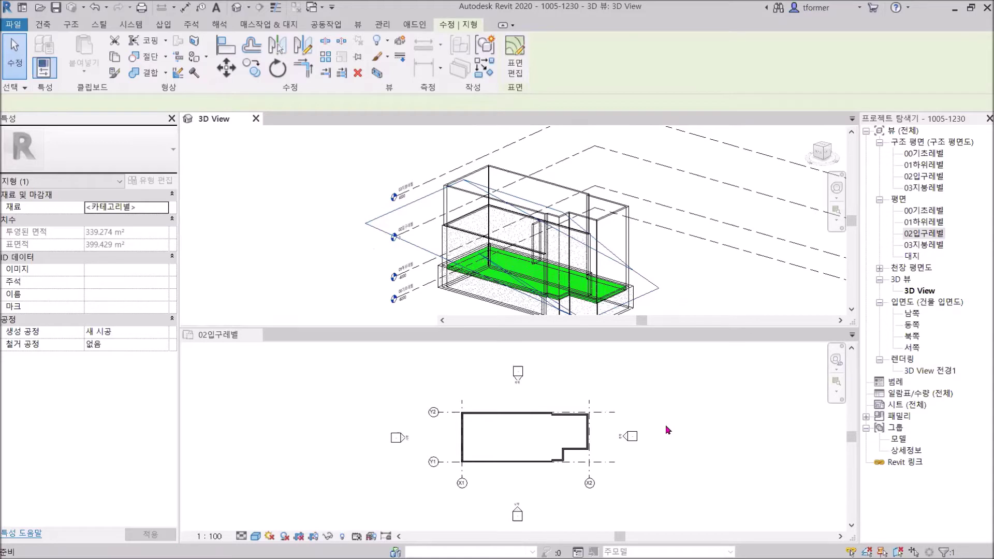
{"action": "scroll", "coordinate": [559, 402], "scroll_direction": "down", "scroll_amount": 1}
{"action": "middle_click_drag", "start_coordinate": [534, 401], "coordinate": [525, 385]}
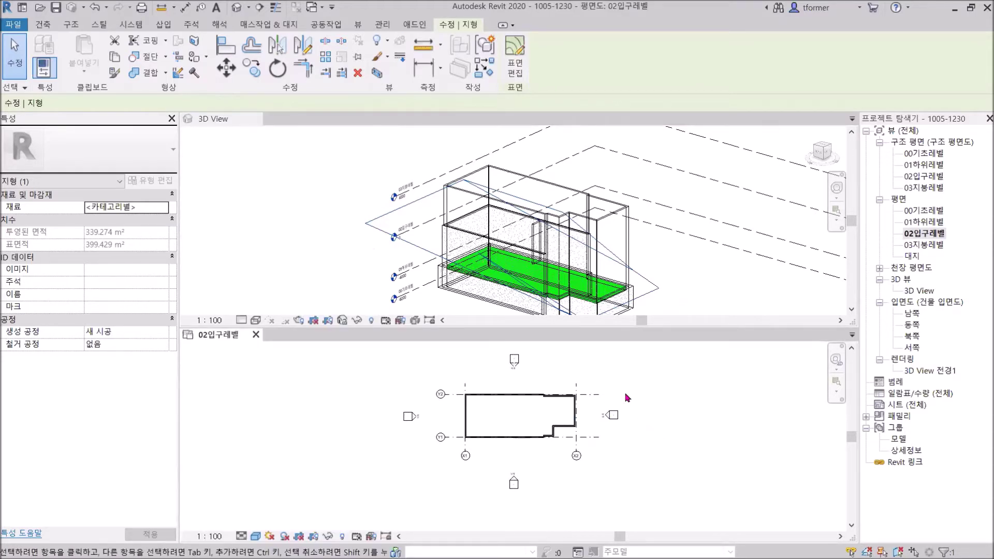
{"action": "scroll", "coordinate": [486, 414], "scroll_direction": "up", "scroll_amount": 3}
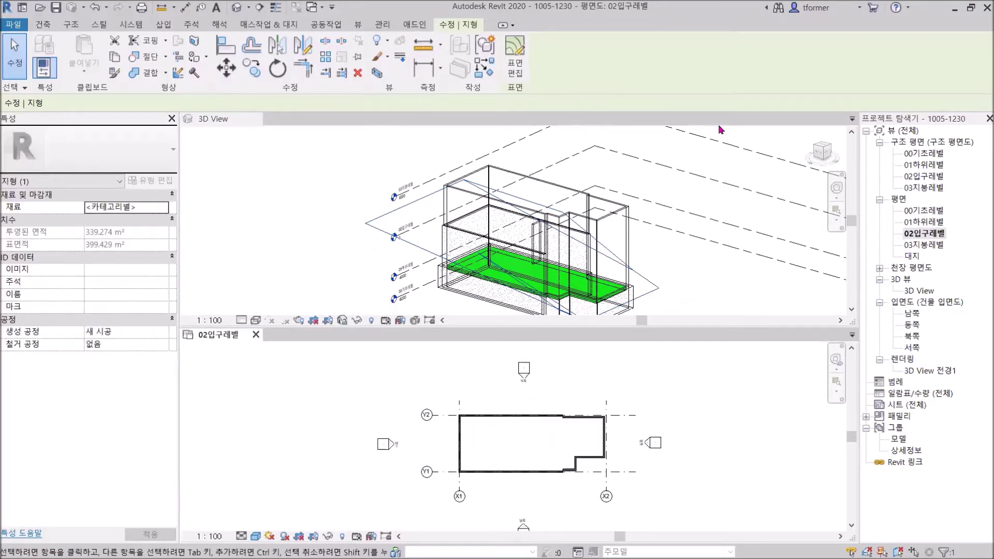
Step: Close the 3D view, leaving only the 02입구레벨 plan open, and deselect the toposurface
{"action": "left_click", "coordinate": [255, 120]}
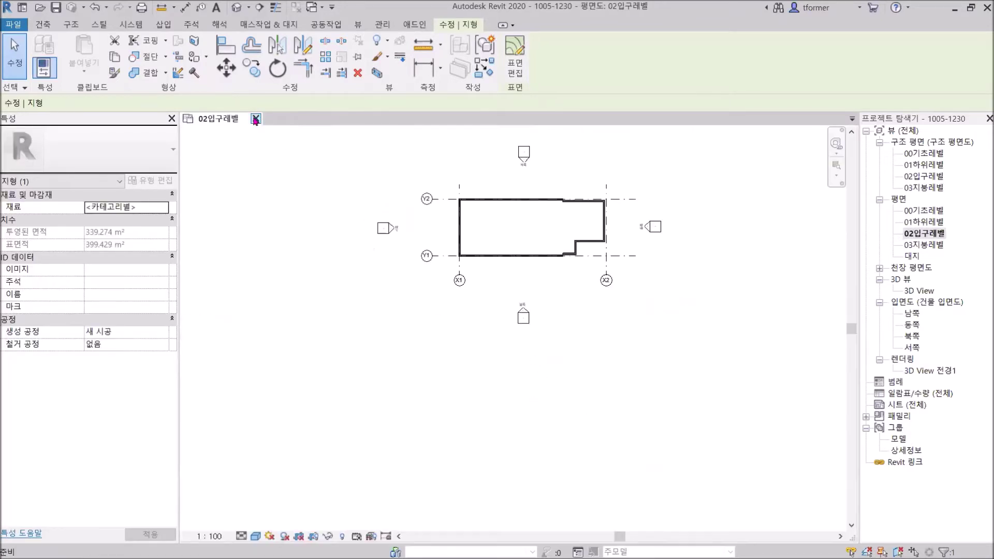
{"action": "middle_click_drag", "start_coordinate": [520, 281], "coordinate": [489, 391]}
{"action": "scroll", "coordinate": [470, 348], "scroll_direction": "up", "scroll_amount": 1}
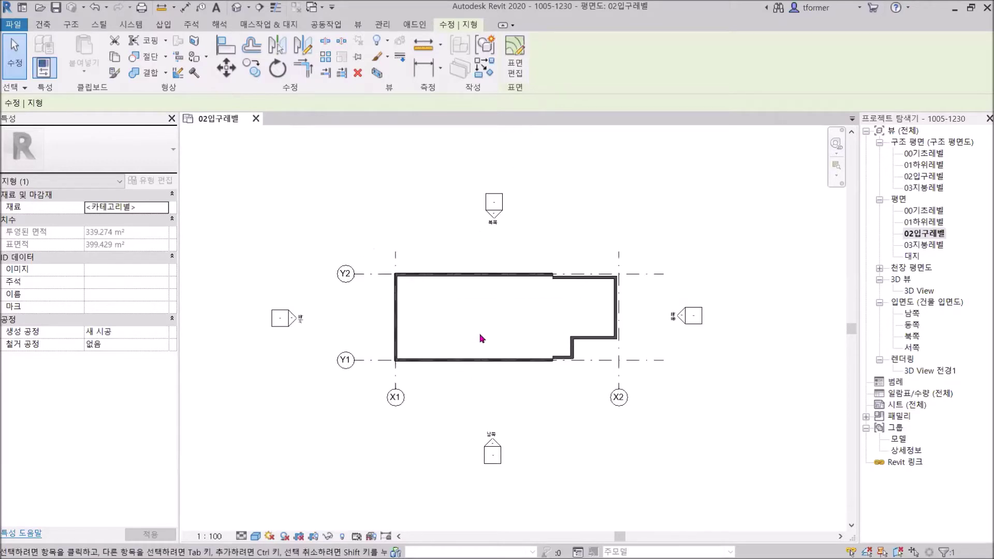
{"action": "scroll", "coordinate": [474, 338], "scroll_direction": "up", "scroll_amount": 1}
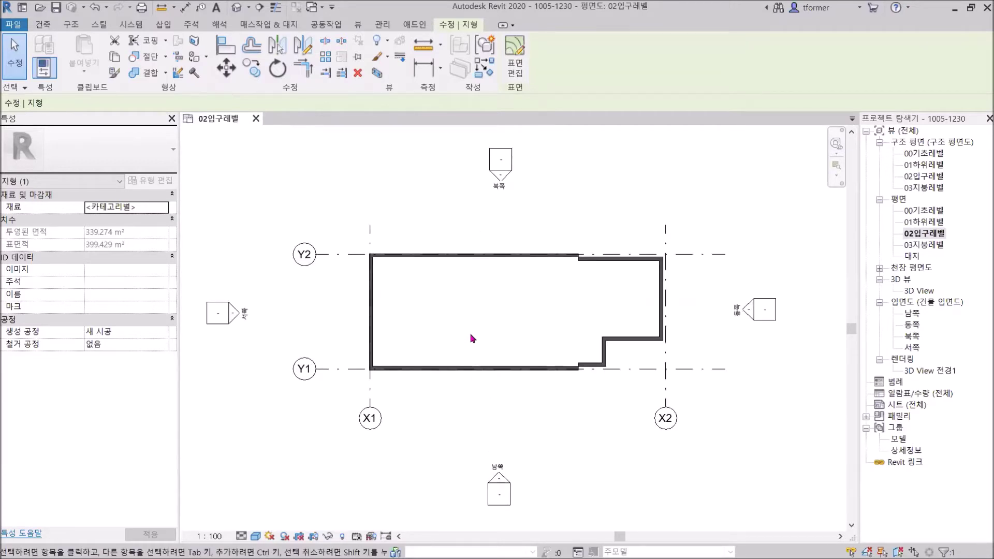
{"action": "left_click", "coordinate": [288, 173]}
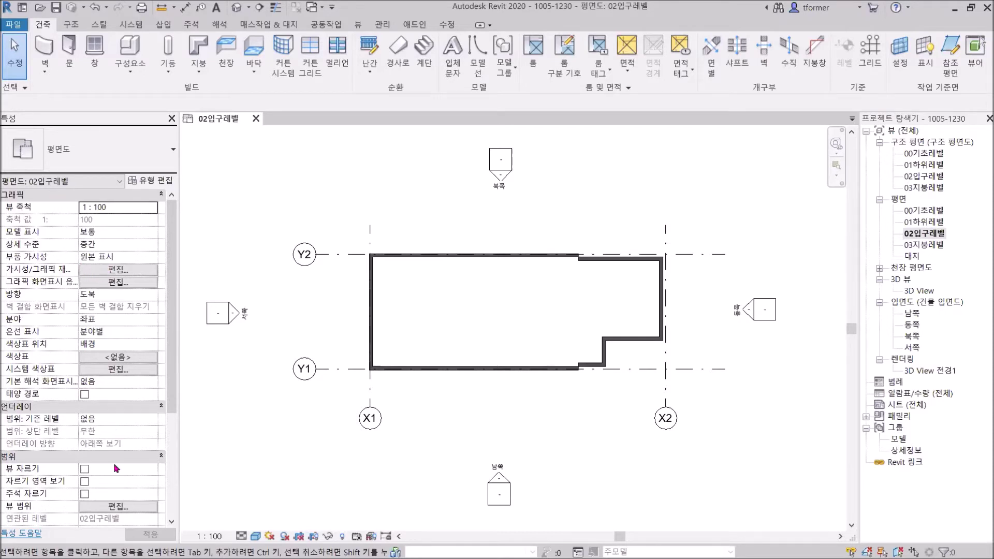
Step: Check the view depth level options in the 02입구레벨 plan's view range and keep the associated level
{"action": "scroll", "coordinate": [124, 458], "scroll_direction": "down", "scroll_amount": 3}
{"action": "left_click", "coordinate": [115, 444]}
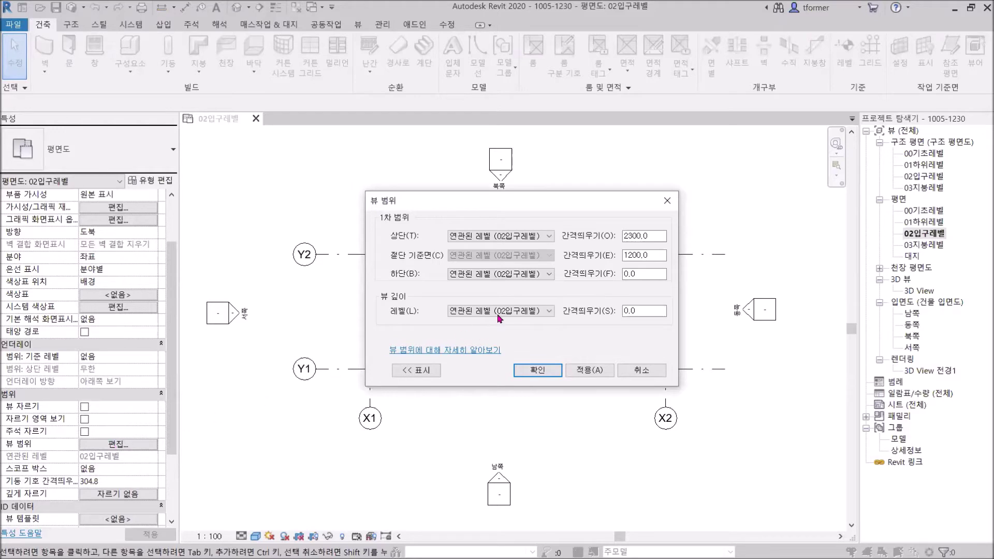
{"action": "left_click", "coordinate": [549, 312]}
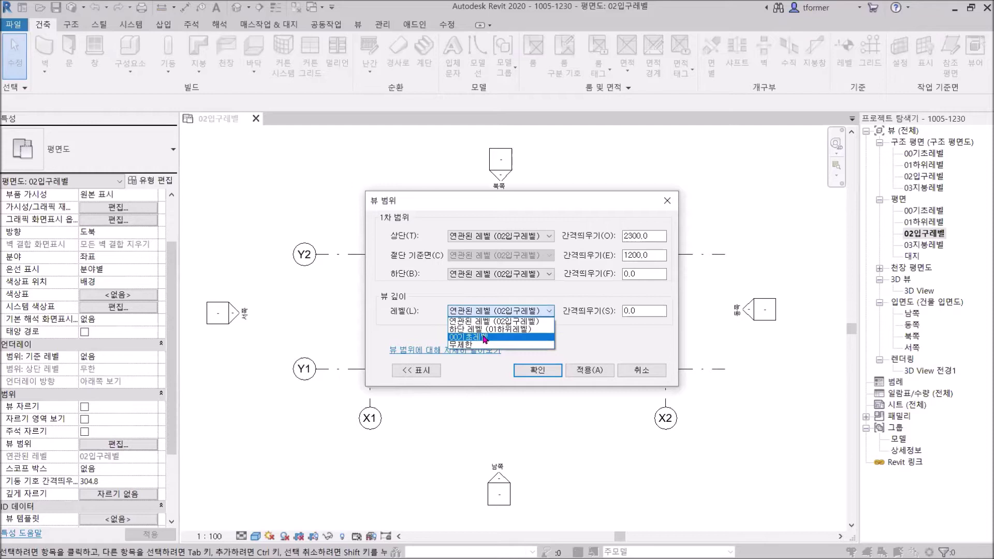
{"action": "left_click", "coordinate": [488, 321]}
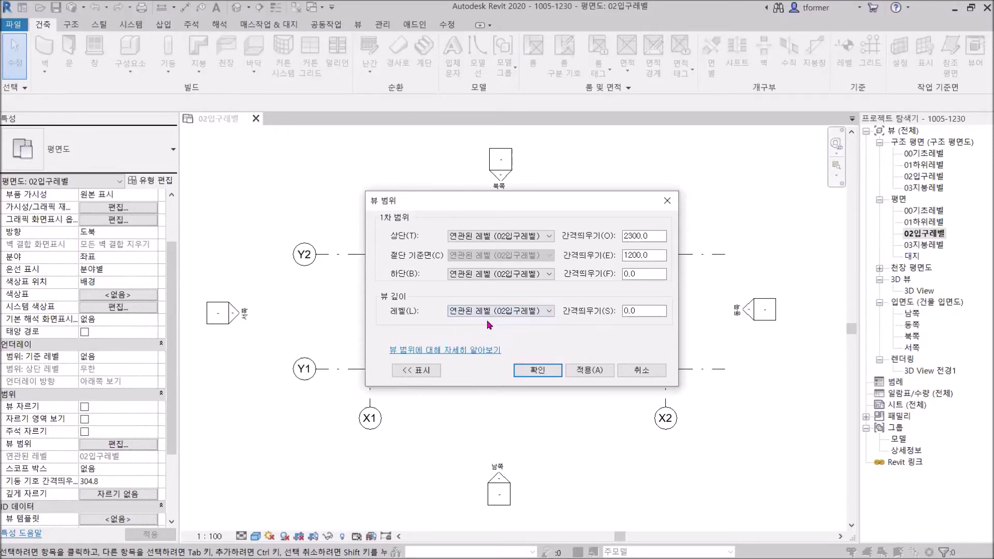
{"action": "left_click", "coordinate": [593, 371]}
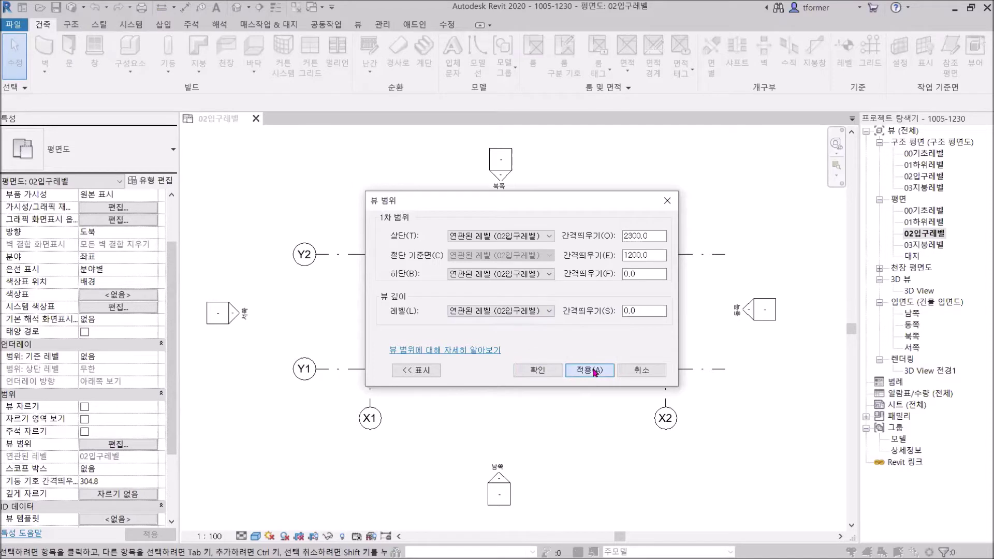
{"action": "left_click", "coordinate": [548, 370]}
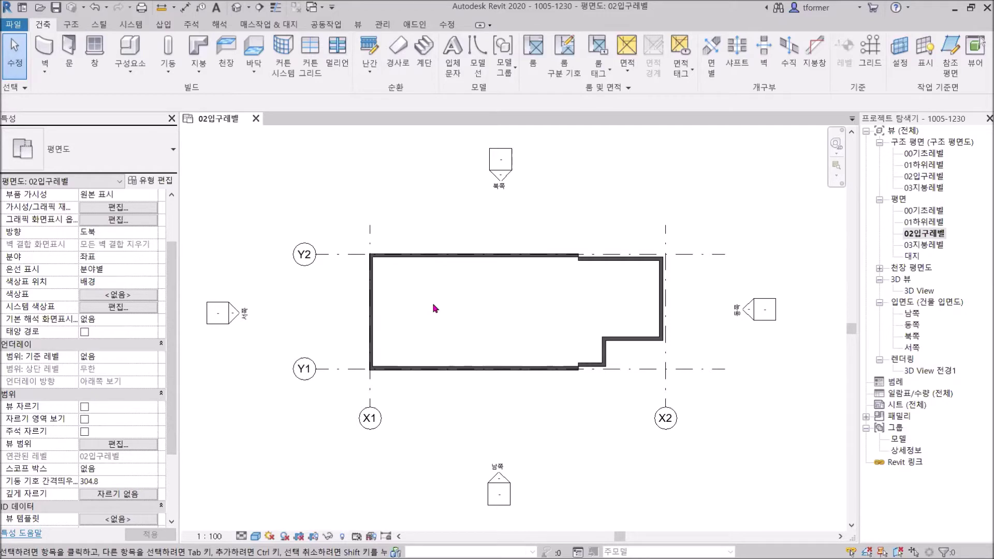
Step: Reopen the 3D view and set its detail level to medium
{"action": "scroll", "coordinate": [445, 302], "scroll_direction": "down", "scroll_amount": 2}
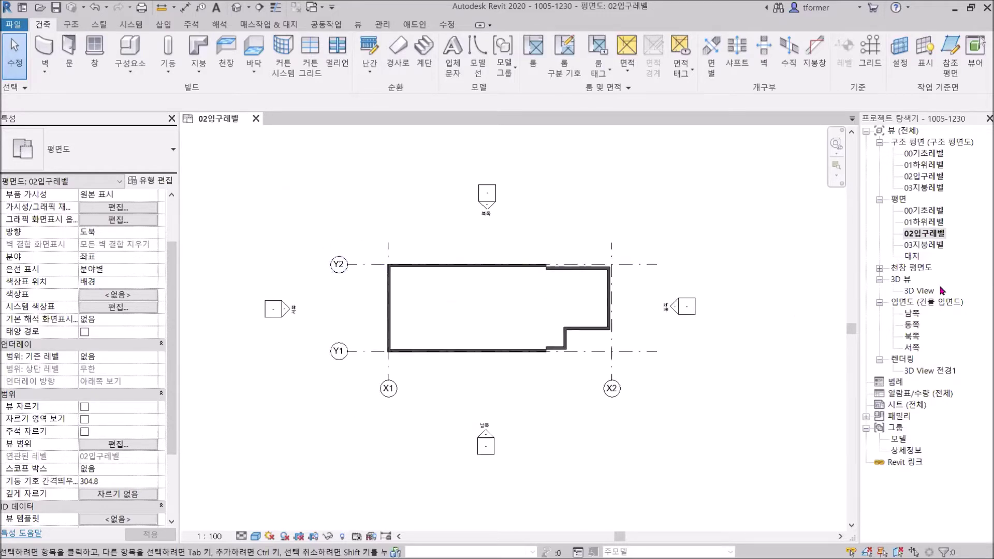
{"action": "double_click", "coordinate": [924, 293]}
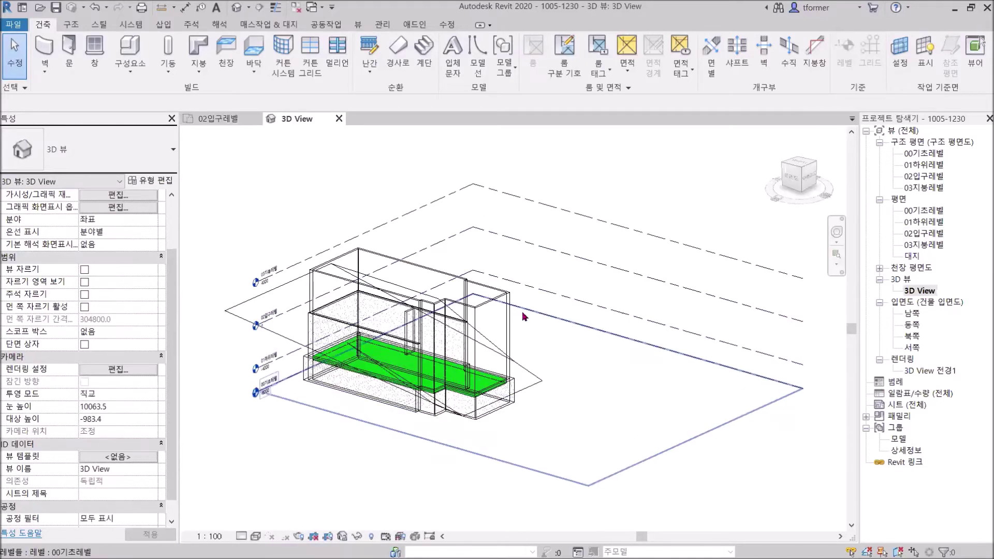
{"action": "scroll", "coordinate": [606, 285], "scroll_direction": "down", "scroll_amount": 3}
{"action": "middle_click_drag", "start_coordinate": [603, 283], "coordinate": [727, 261]}
{"action": "left_click", "coordinate": [241, 535]}
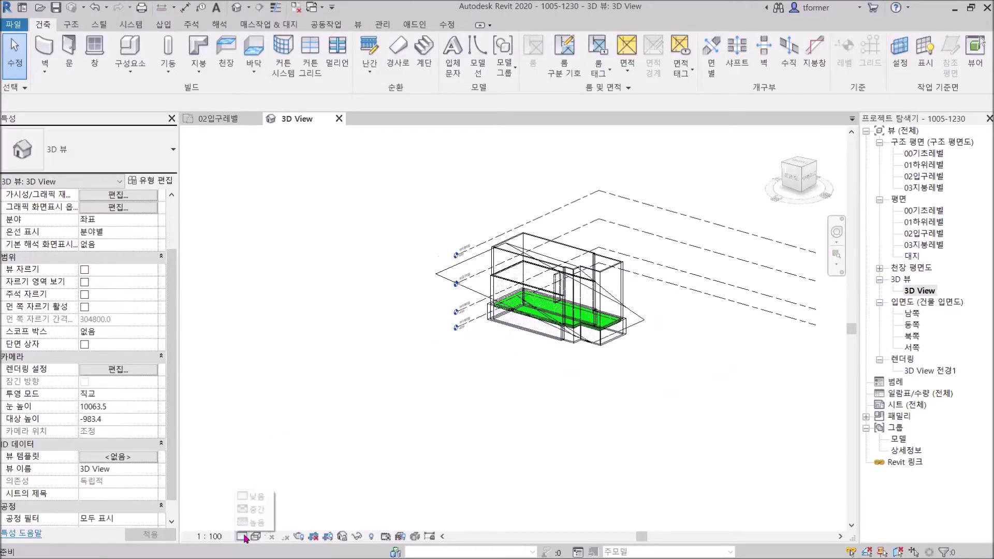
{"action": "left_click", "coordinate": [255, 511]}
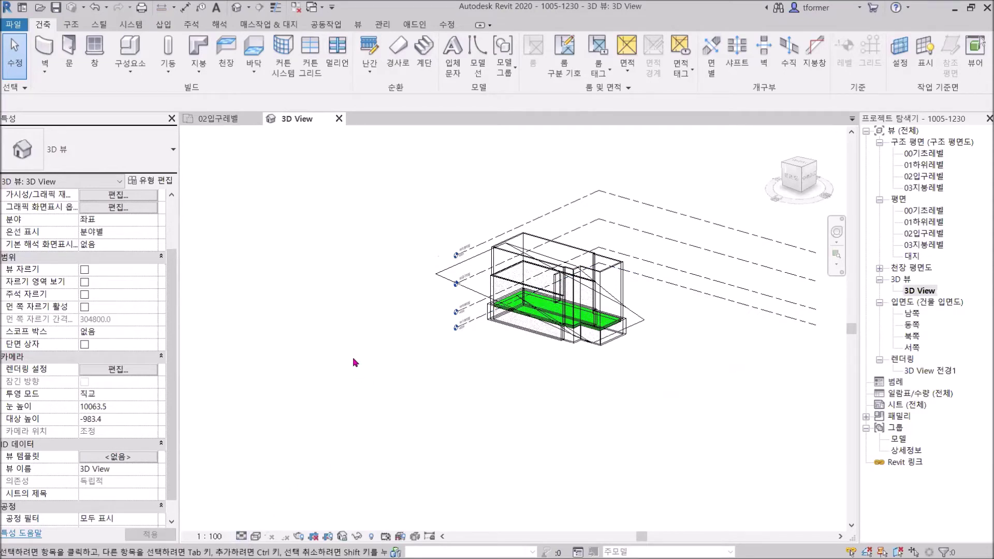
Step: Check the model category overrides in the 3D view's visibility/graphics settings and close them without changes
{"action": "left_click", "coordinate": [141, 199]}
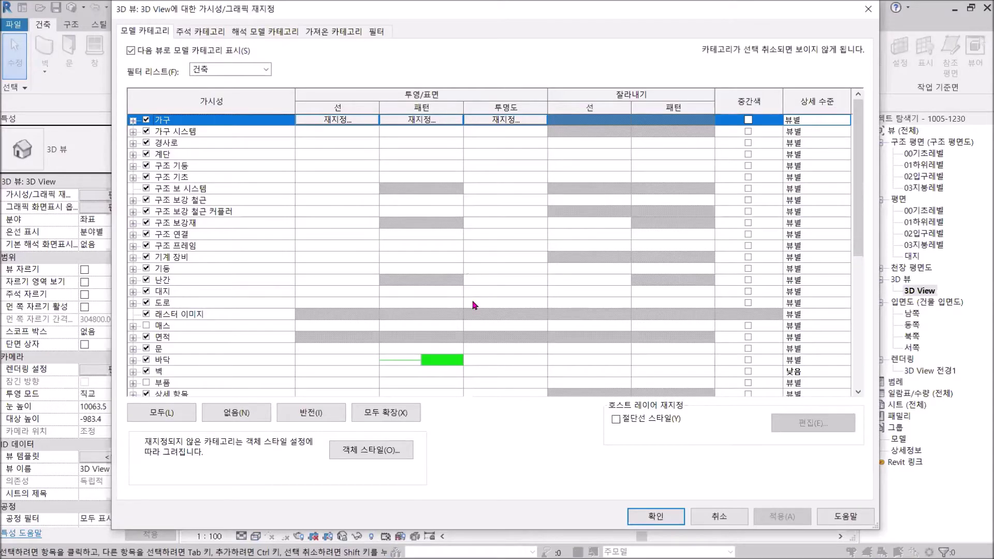
{"action": "scroll", "coordinate": [474, 305], "scroll_direction": "down", "scroll_amount": 1}
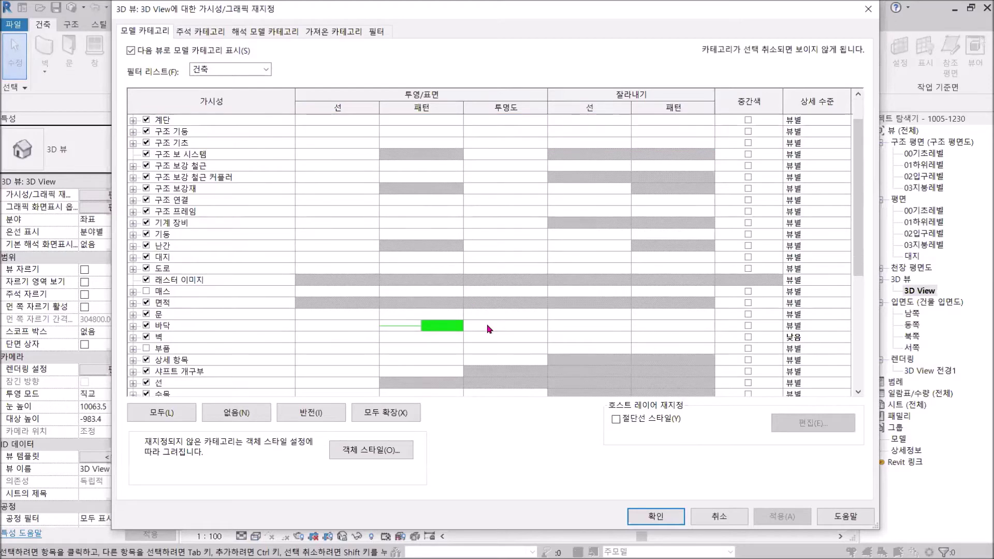
{"action": "scroll", "coordinate": [488, 328], "scroll_direction": "down", "scroll_amount": 2}
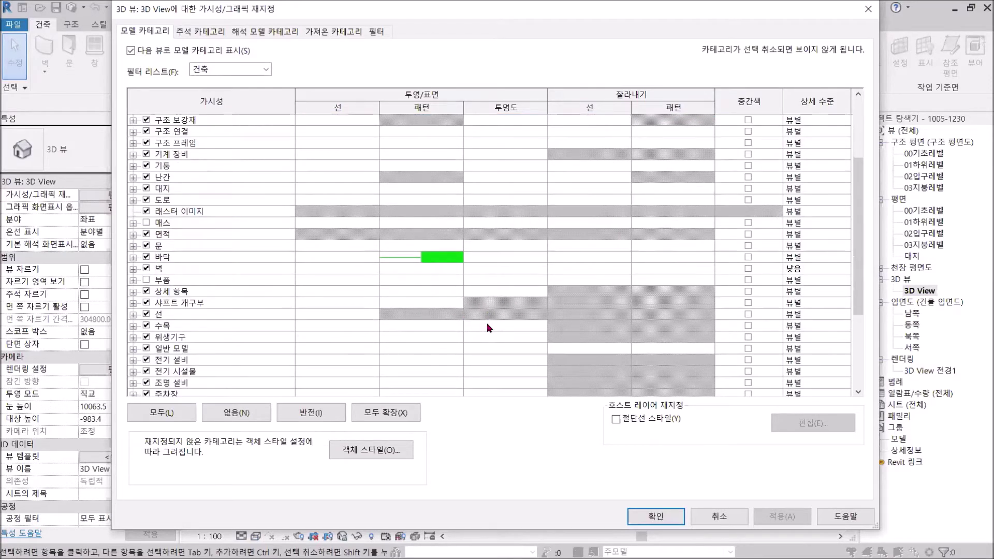
{"action": "left_click", "coordinate": [867, 9]}
{"action": "middle_click_drag", "start_coordinate": [676, 357], "coordinate": [510, 415]}
{"action": "scroll", "coordinate": [427, 365], "scroll_direction": "up", "scroll_amount": 1}
{"action": "middle_click_drag", "start_coordinate": [487, 327], "coordinate": [541, 296]}
{"action": "scroll", "coordinate": [456, 356], "scroll_direction": "up", "scroll_amount": 1}
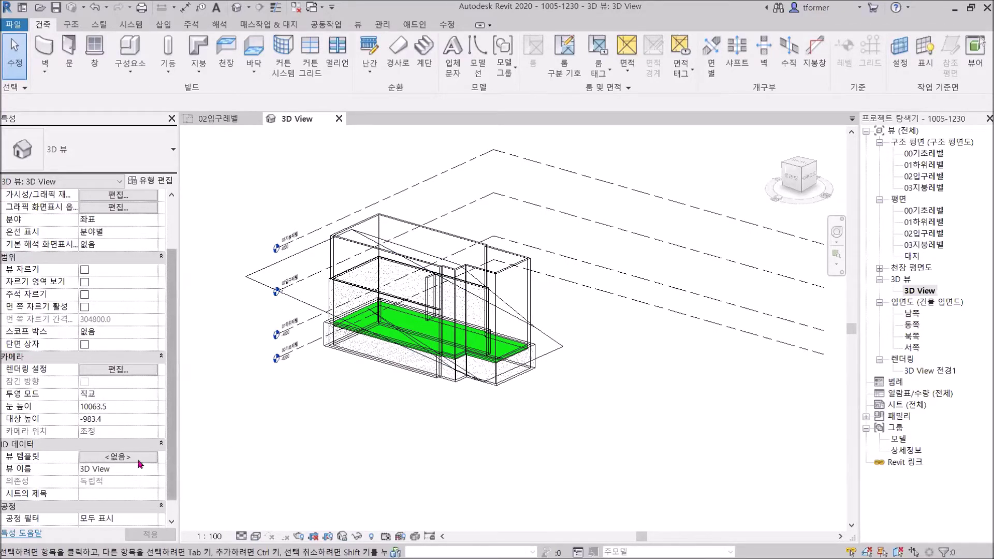
Step: Change the quality setting in the 3D view's rendering settings and accept it
{"action": "scroll", "coordinate": [132, 422], "scroll_direction": "down", "scroll_amount": 1}
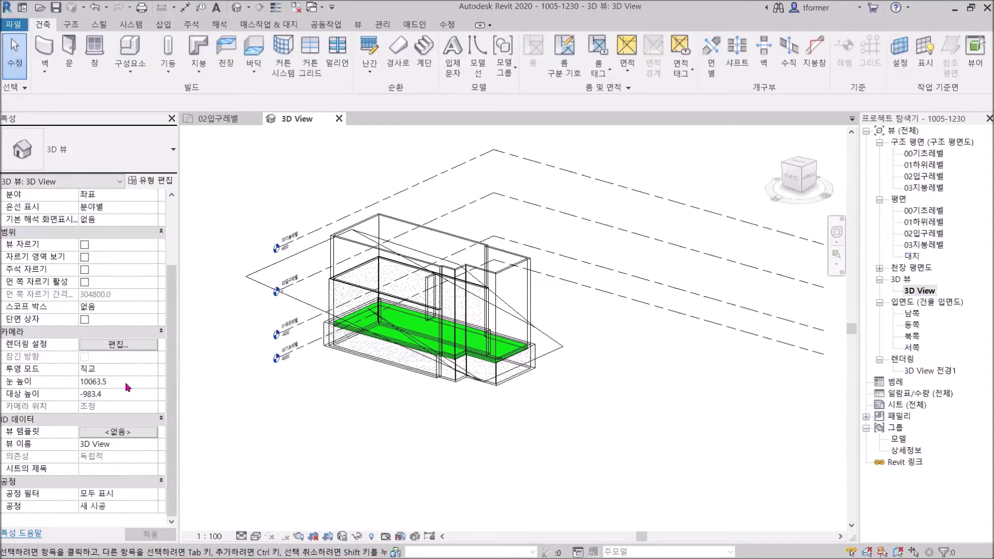
{"action": "left_click", "coordinate": [124, 344]}
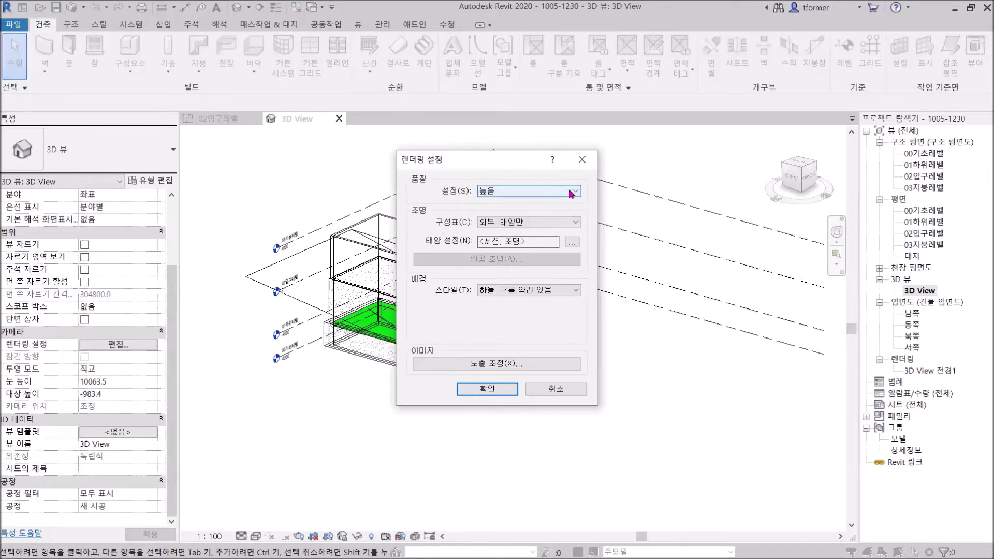
{"action": "left_click", "coordinate": [571, 191]}
{"action": "left_click", "coordinate": [510, 203]}
{"action": "left_click", "coordinate": [486, 390]}
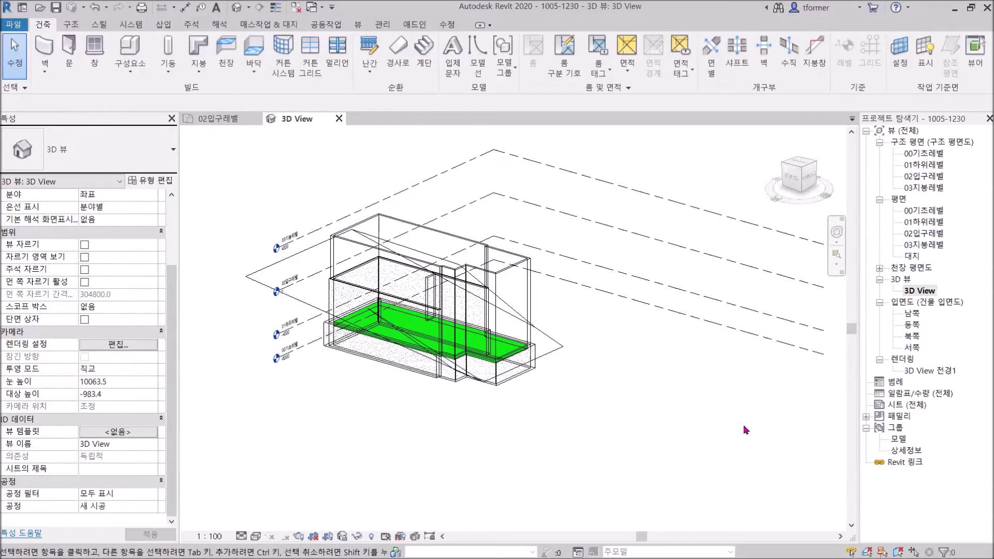
Step: Delete the view named 3D View from the project and create a new default 3D view
{"action": "left_click", "coordinate": [921, 292]}
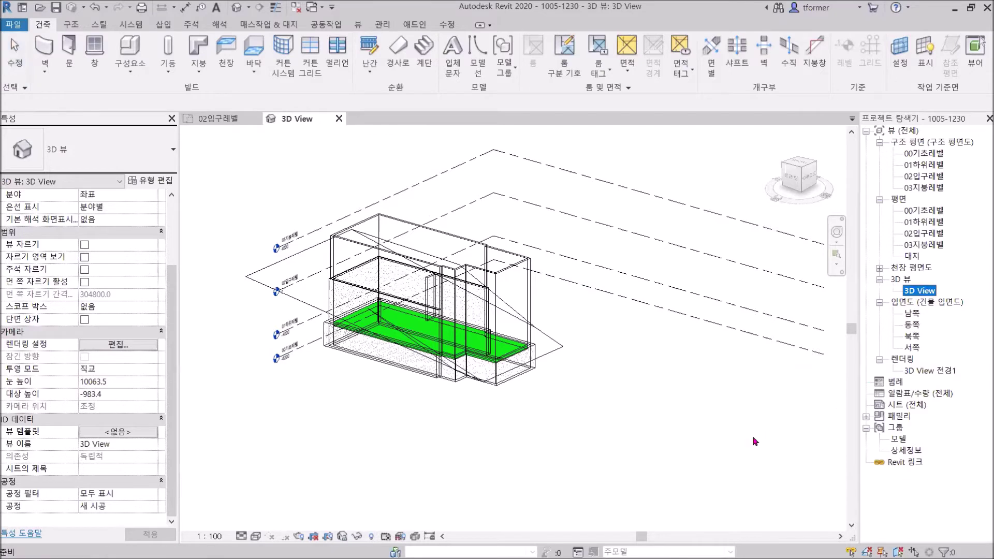
{"action": "key", "text": "Delete"}
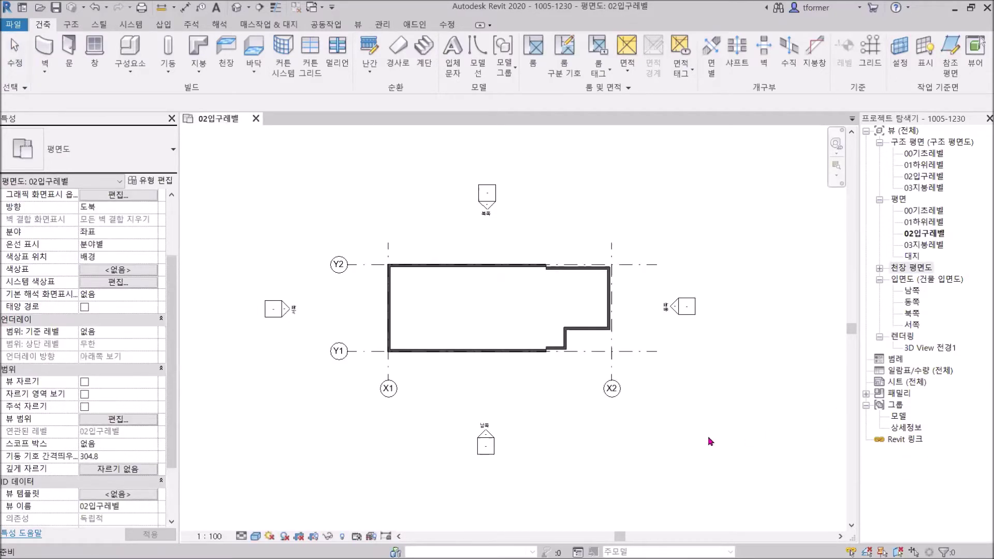
{"action": "left_click", "coordinate": [359, 26]}
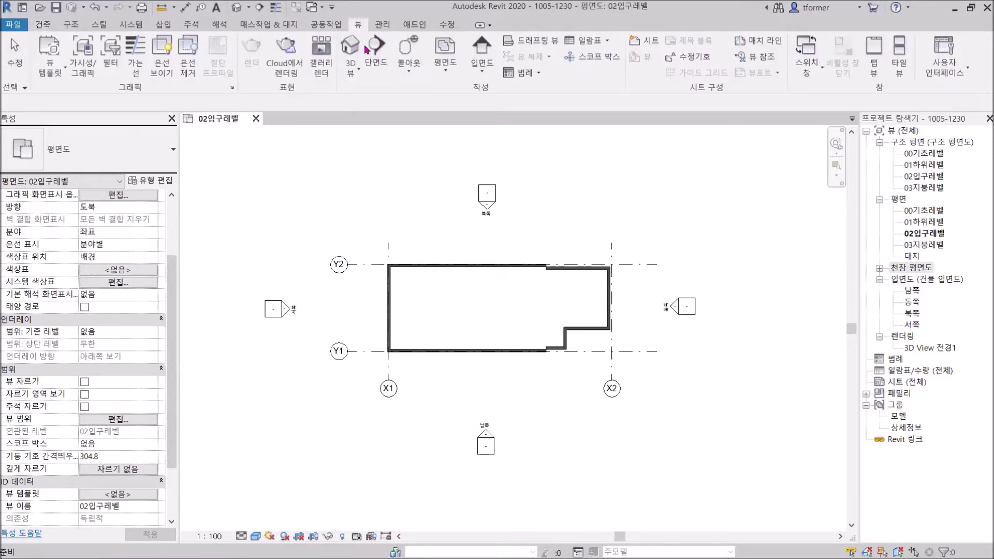
{"action": "left_click", "coordinate": [348, 47]}
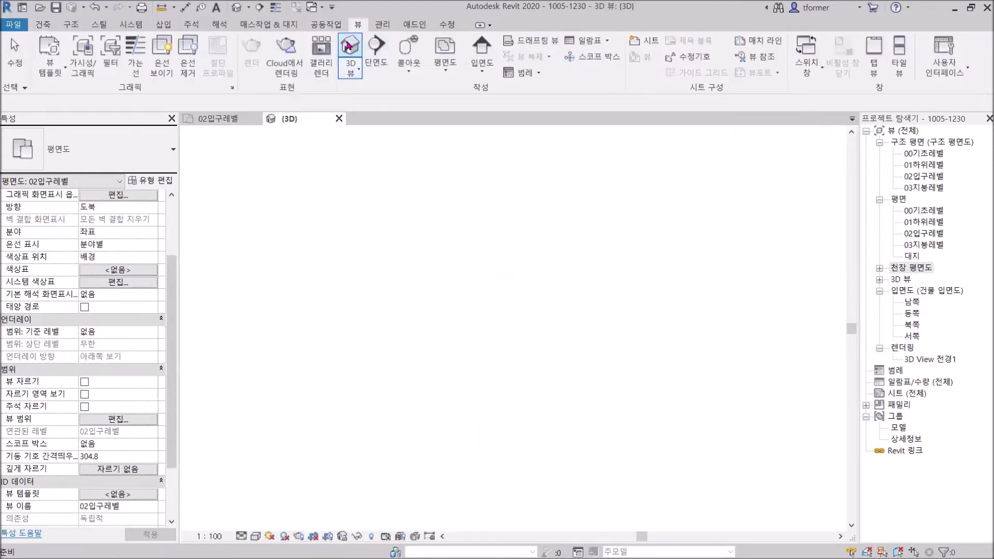
{"action": "scroll", "coordinate": [512, 425], "scroll_direction": "up", "scroll_amount": 1}
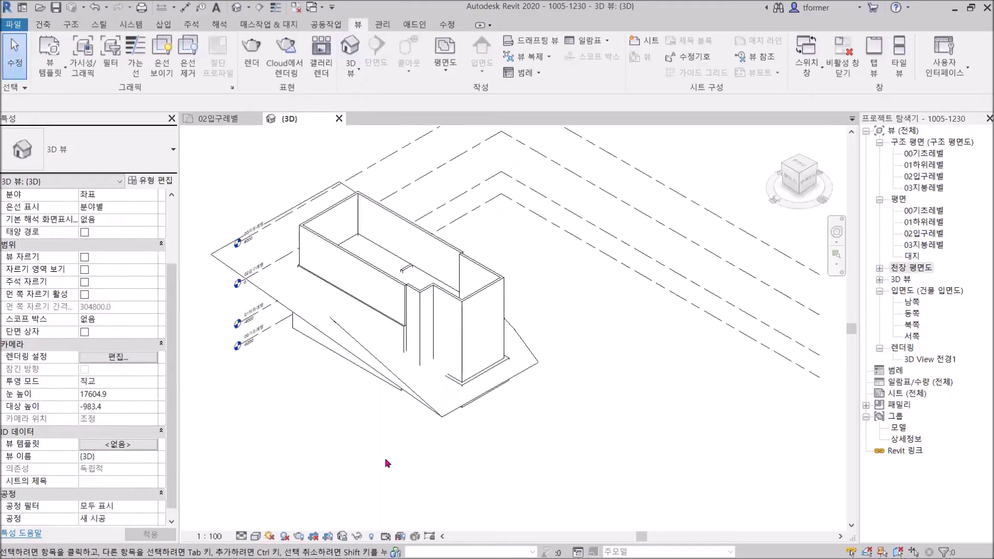
Step: Set the new 3D view's visual style to consistent colors (색상 일치)
{"action": "left_click", "coordinate": [255, 537]}
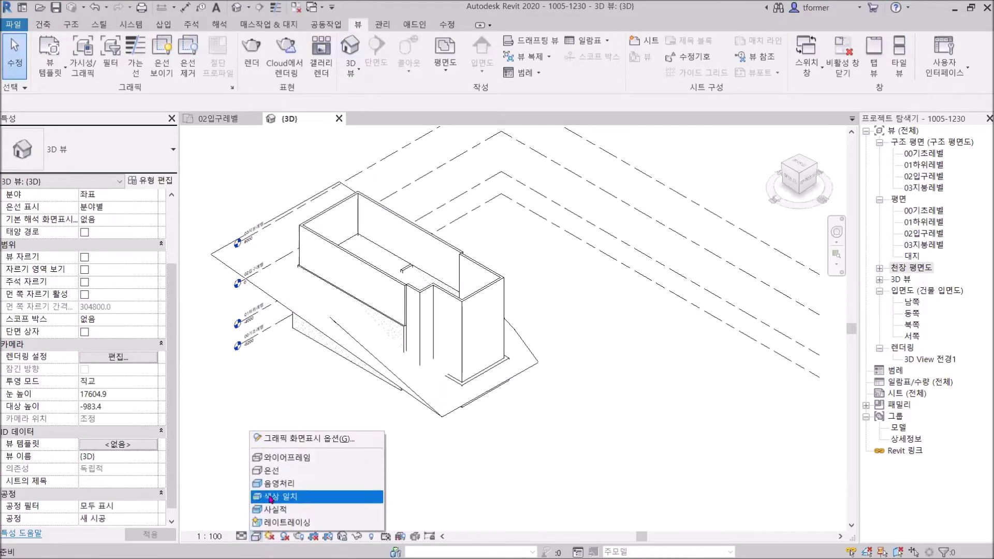
{"action": "left_click", "coordinate": [286, 498]}
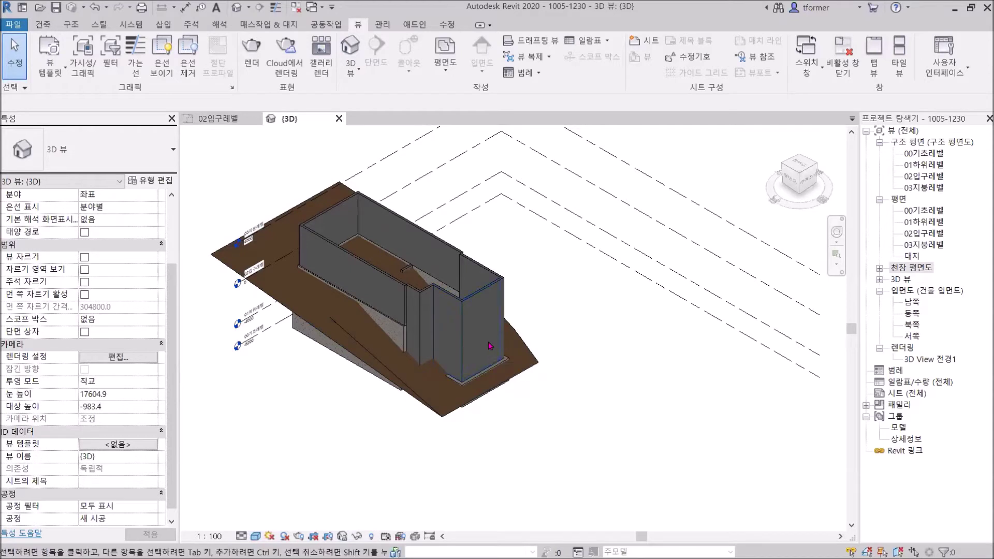
{"action": "scroll", "coordinate": [535, 343], "scroll_direction": "down", "scroll_amount": 1}
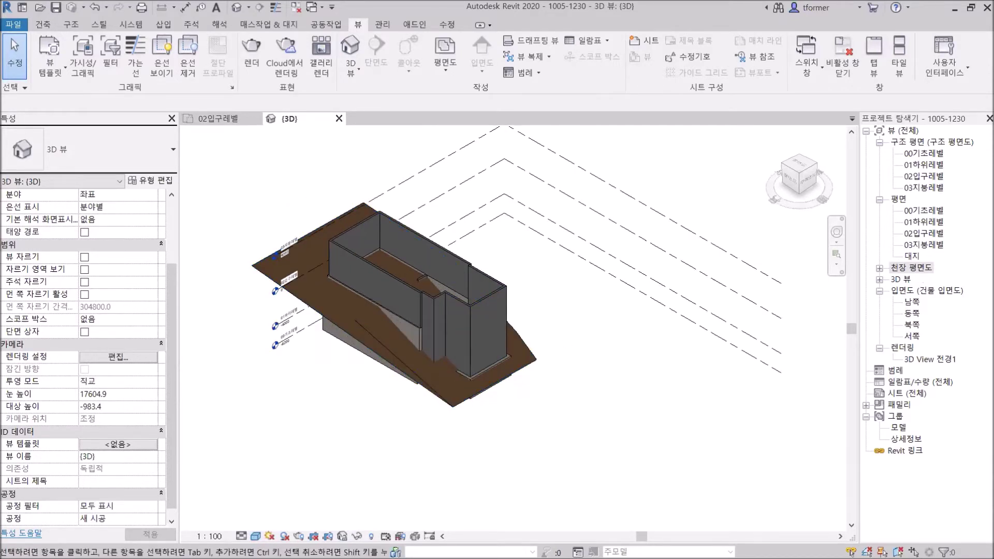
{"action": "middle_click_drag", "start_coordinate": [506, 321], "coordinate": [560, 337]}
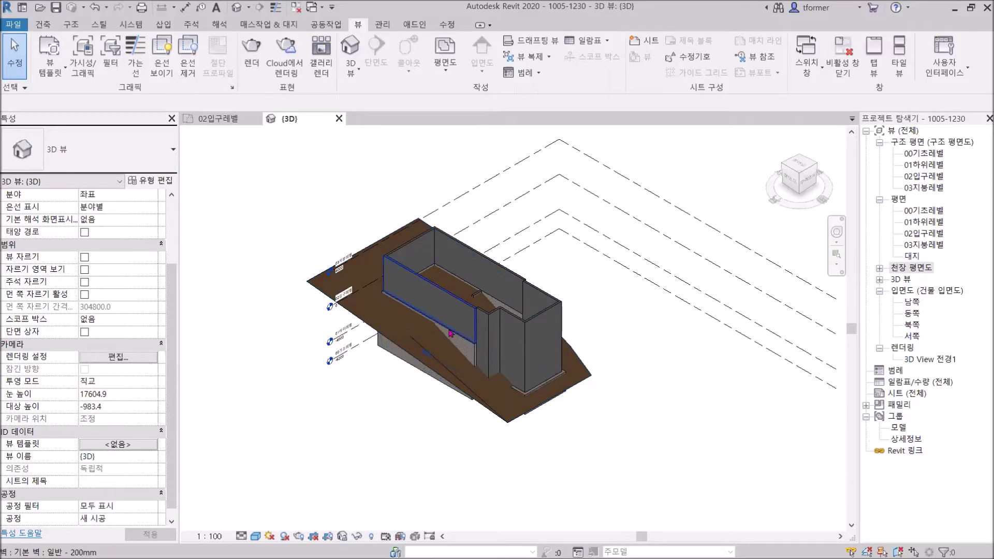
Step: Start a building pad in the 02입구레벨 plan and pick the inner faces of the long north, west and long south walls as boundary
{"action": "left_click", "coordinate": [225, 120]}
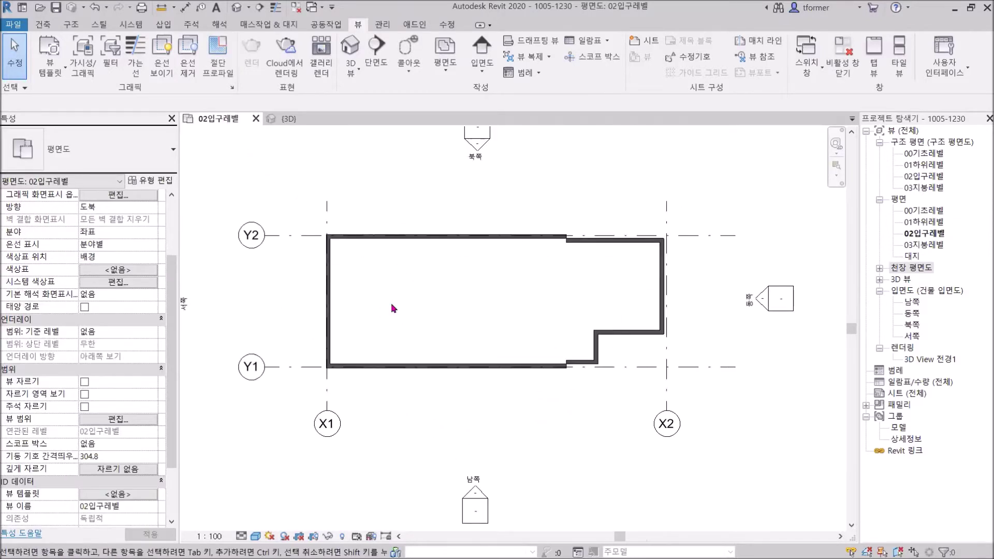
{"action": "left_click", "coordinate": [269, 26]}
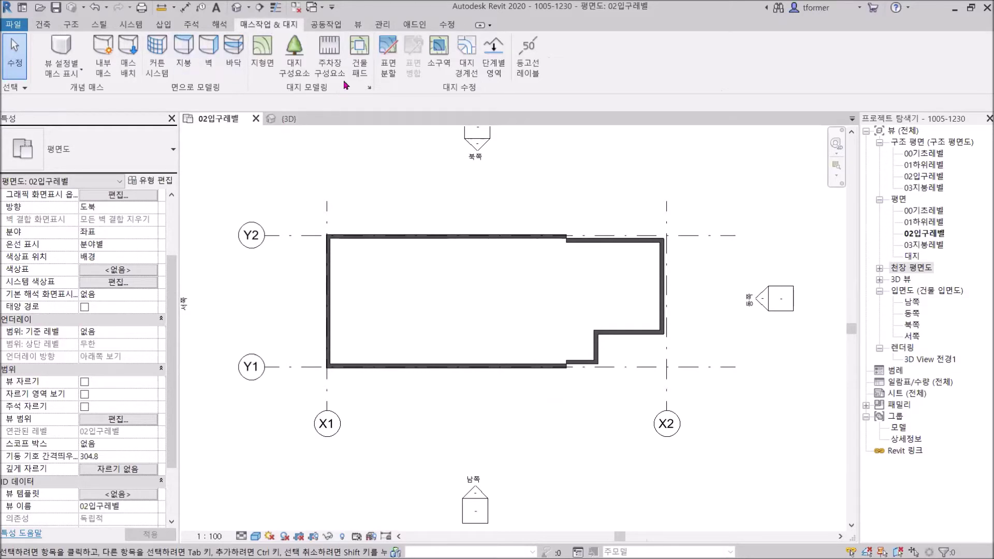
{"action": "left_click", "coordinate": [357, 53]}
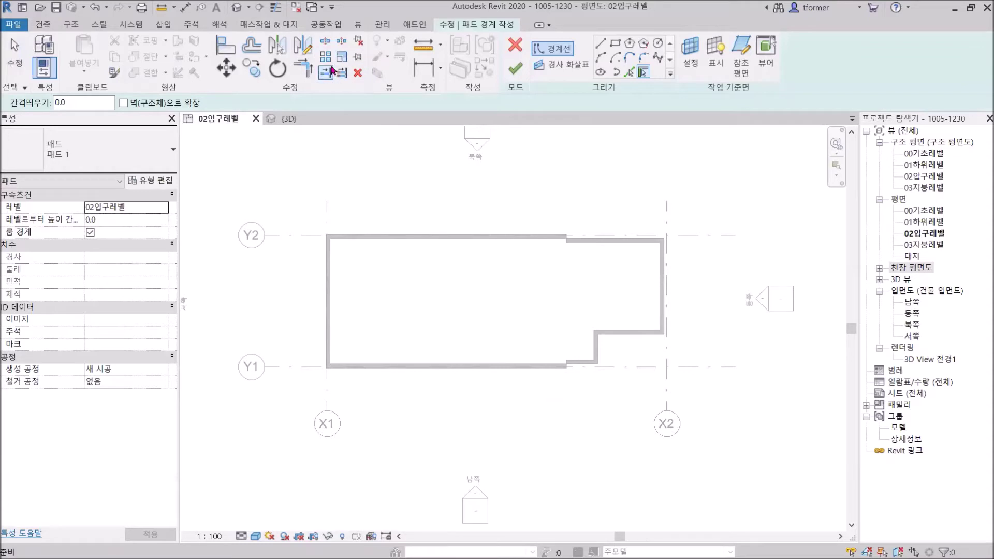
{"action": "left_click", "coordinate": [407, 241]}
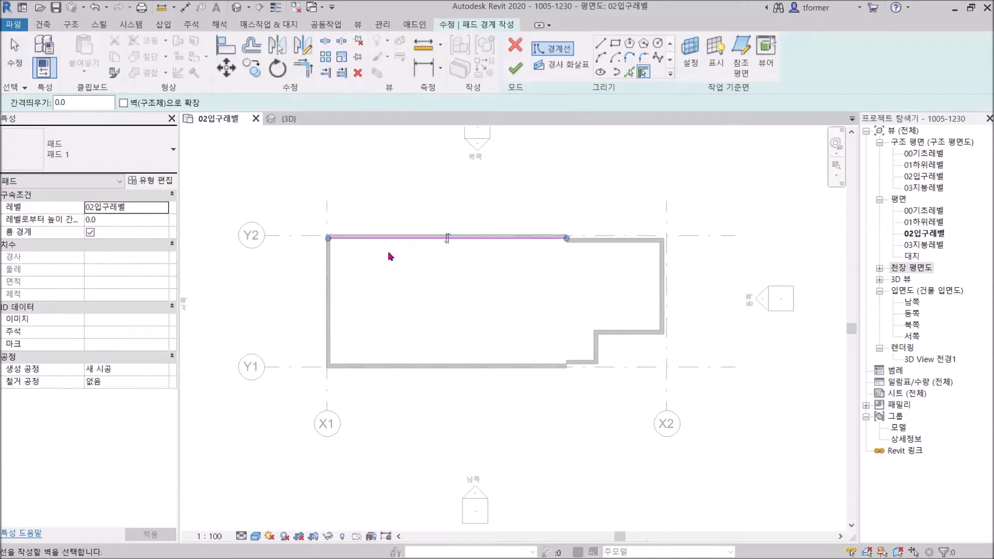
{"action": "left_click", "coordinate": [332, 277]}
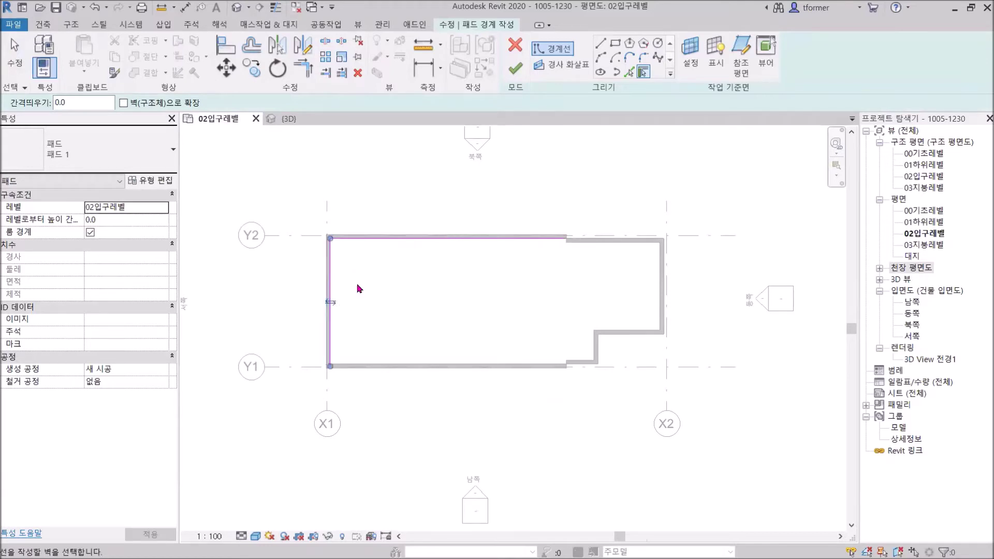
{"action": "left_click", "coordinate": [429, 365]}
Step: Add pad boundary lines along the stepped southeast walls, the east wall and the short north wall
{"action": "scroll", "coordinate": [566, 363], "scroll_direction": "up", "scroll_amount": 5}
{"action": "left_click", "coordinate": [578, 346]}
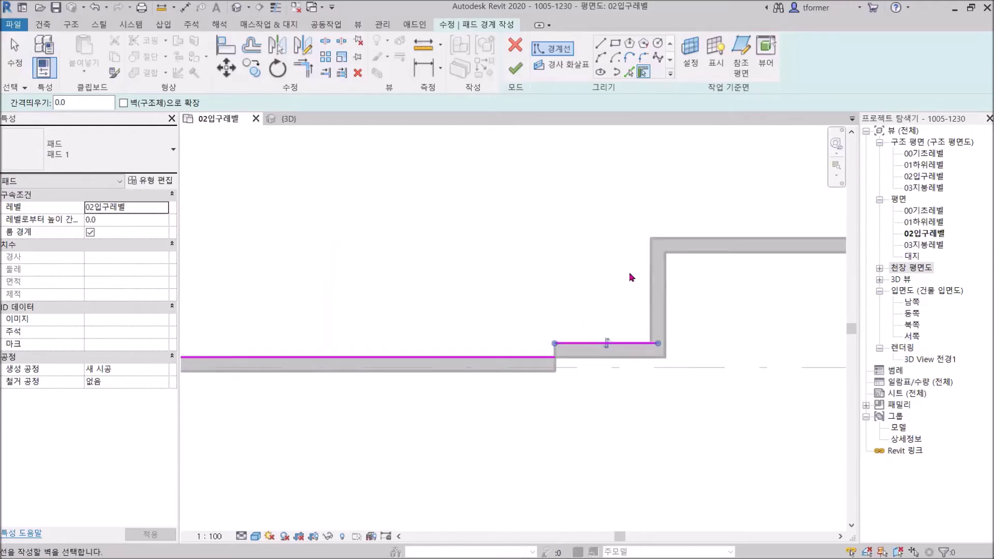
{"action": "left_click", "coordinate": [651, 272]}
{"action": "left_click", "coordinate": [679, 240]}
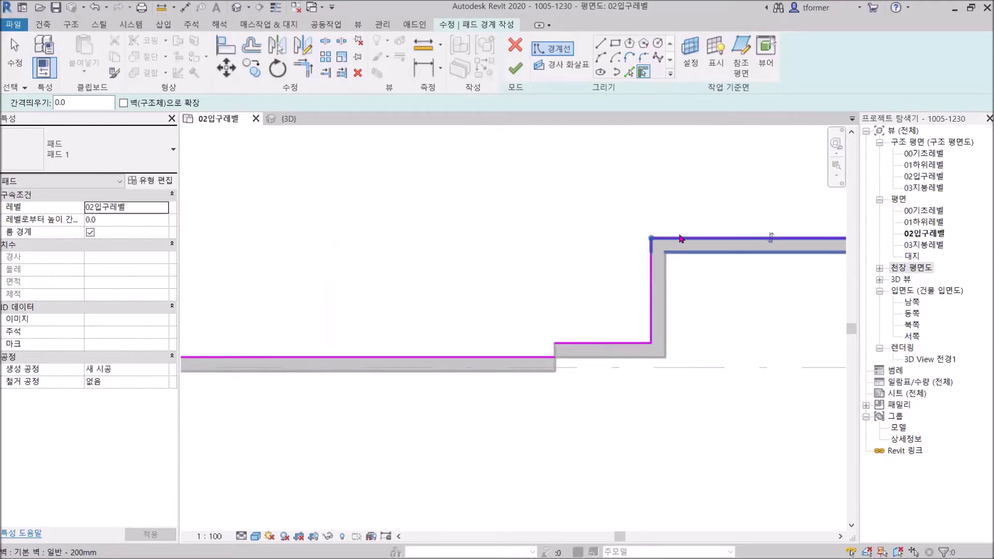
{"action": "scroll", "coordinate": [689, 222], "scroll_direction": "down", "scroll_amount": 2}
{"action": "middle_click_drag", "start_coordinate": [724, 271], "coordinate": [684, 412]}
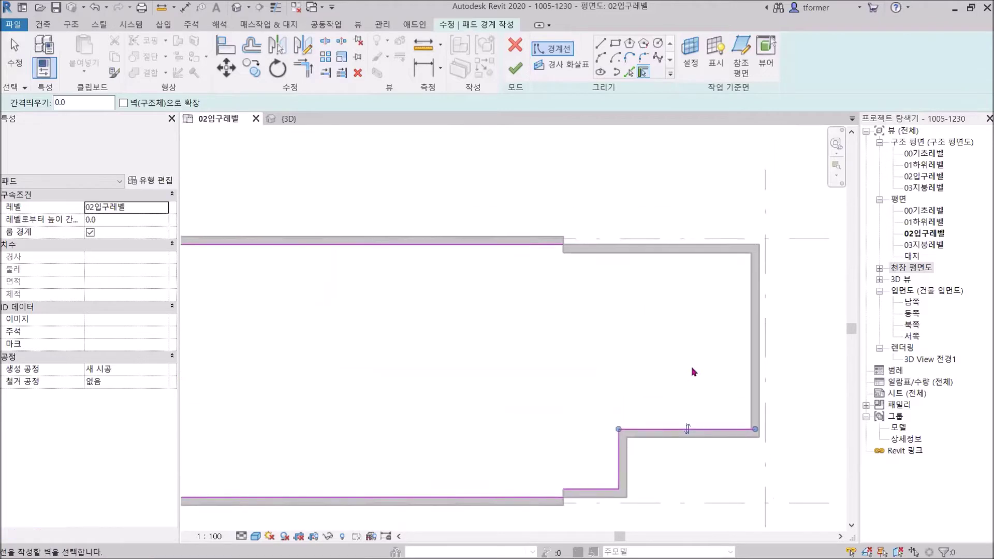
{"action": "left_click", "coordinate": [753, 332]}
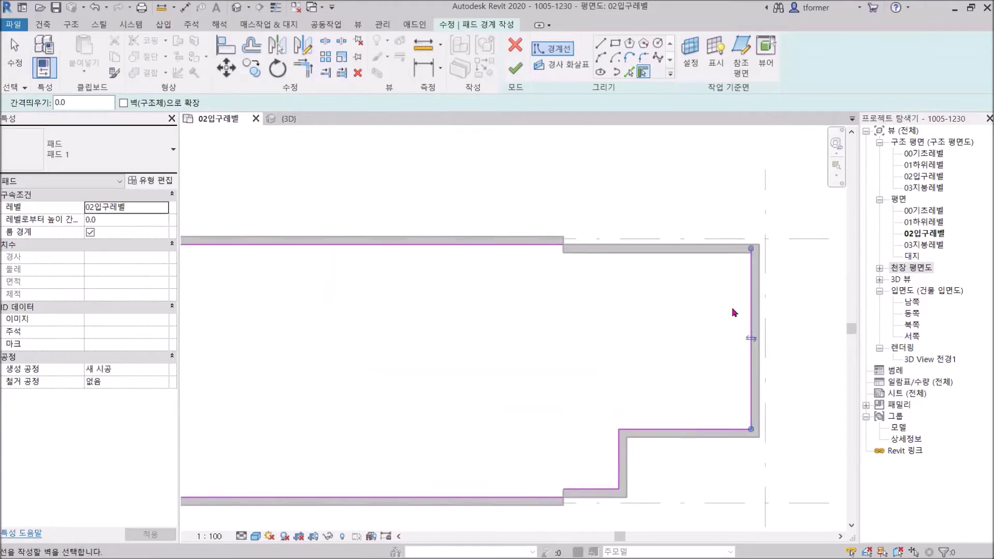
{"action": "left_click", "coordinate": [686, 256]}
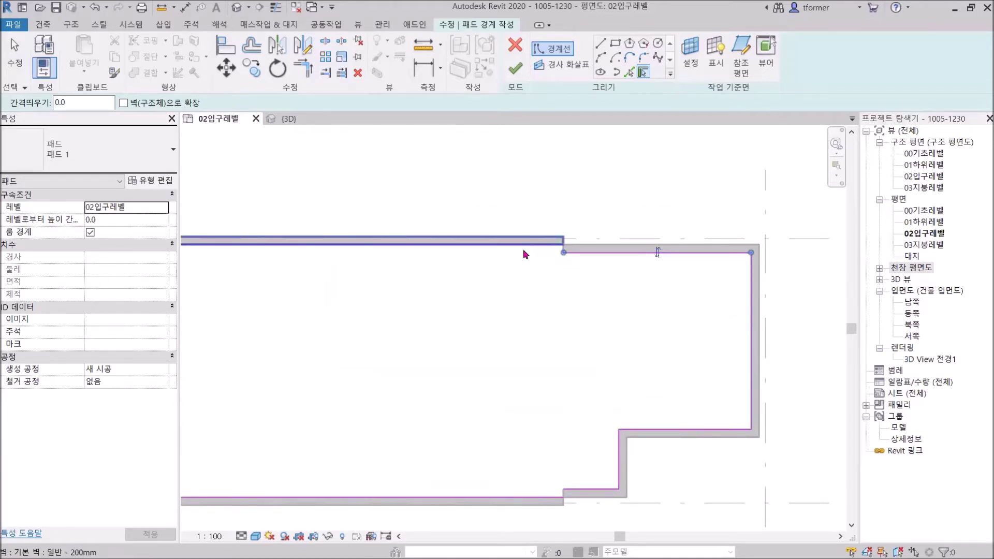
Step: Try to finish the pad boundary sketch, then keep the sketch instead of discarding it
{"action": "scroll", "coordinate": [377, 315], "scroll_direction": "down", "scroll_amount": 4}
{"action": "middle_click_drag", "start_coordinate": [389, 317], "coordinate": [532, 292]}
{"action": "scroll", "coordinate": [428, 292], "scroll_direction": "up", "scroll_amount": 3}
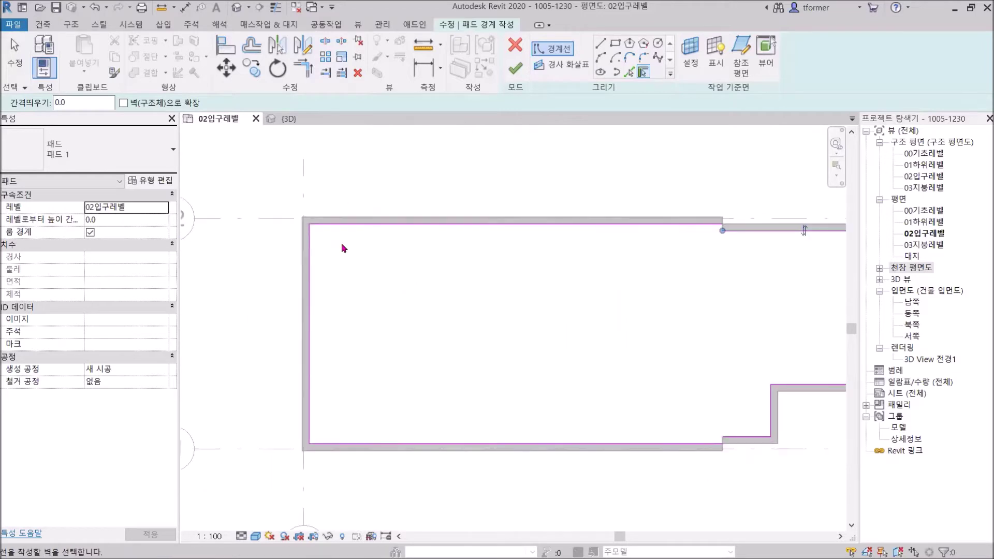
{"action": "left_click", "coordinate": [515, 68]}
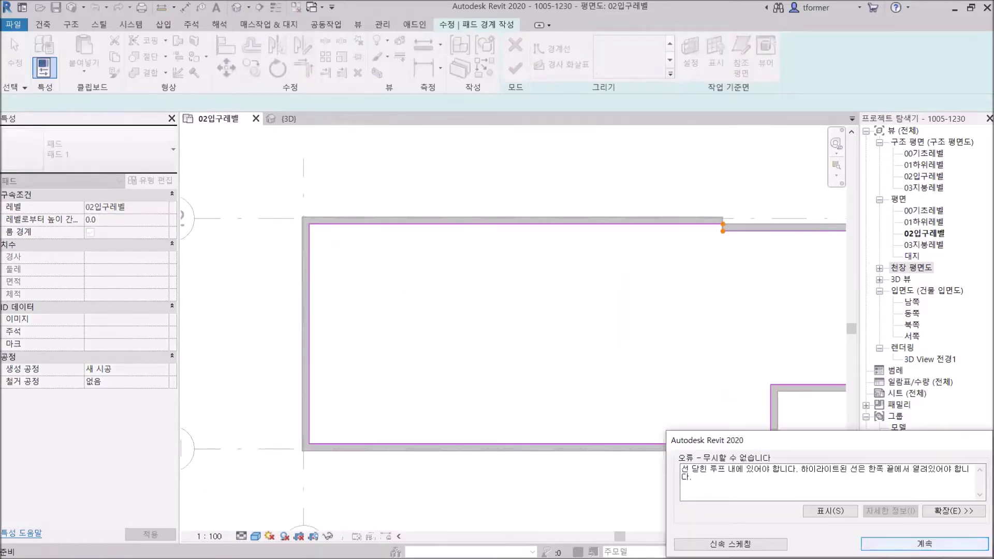
{"action": "key", "text": "Return"}
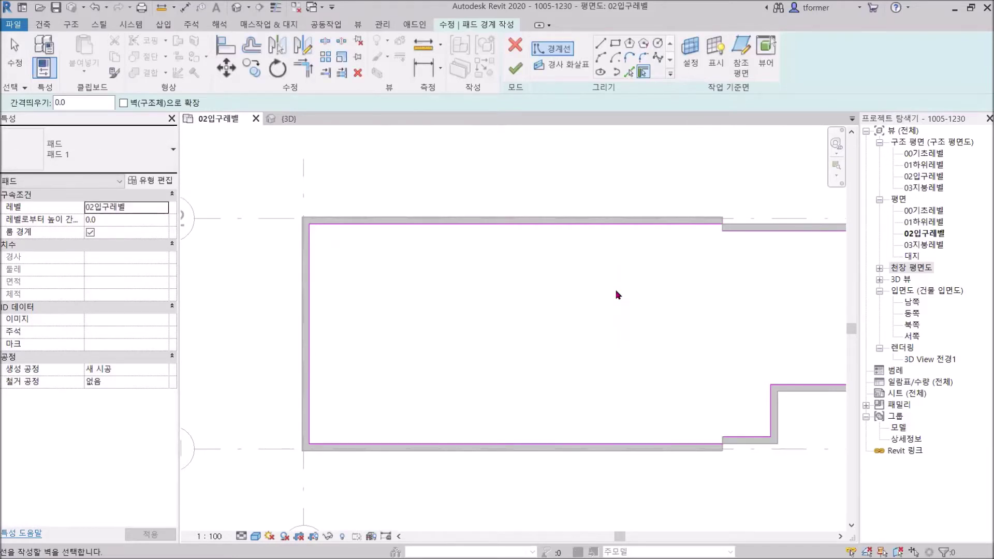
{"action": "scroll", "coordinate": [616, 291], "scroll_direction": "down", "scroll_amount": 2}
{"action": "middle_click_drag", "start_coordinate": [623, 295], "coordinate": [511, 287]}
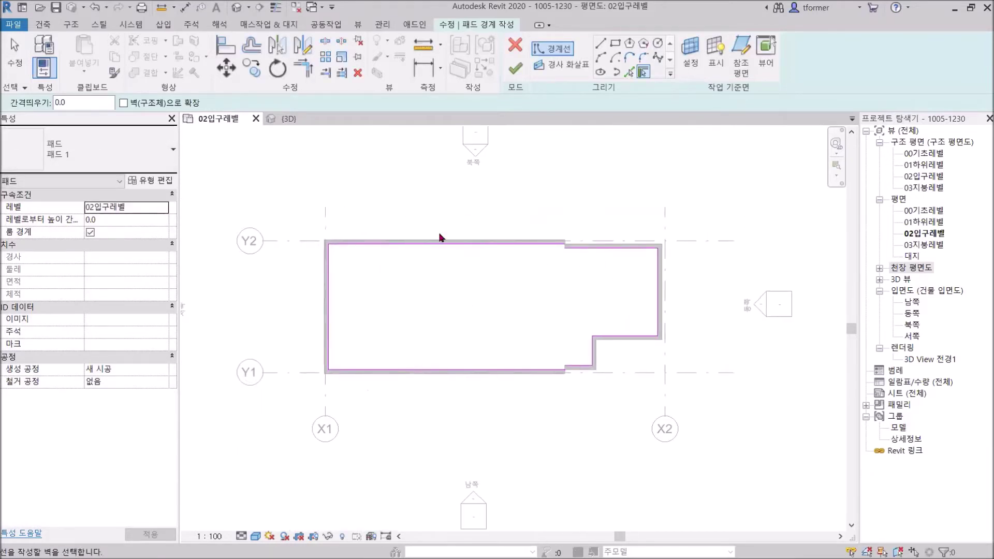
{"action": "left_click", "coordinate": [511, 69]}
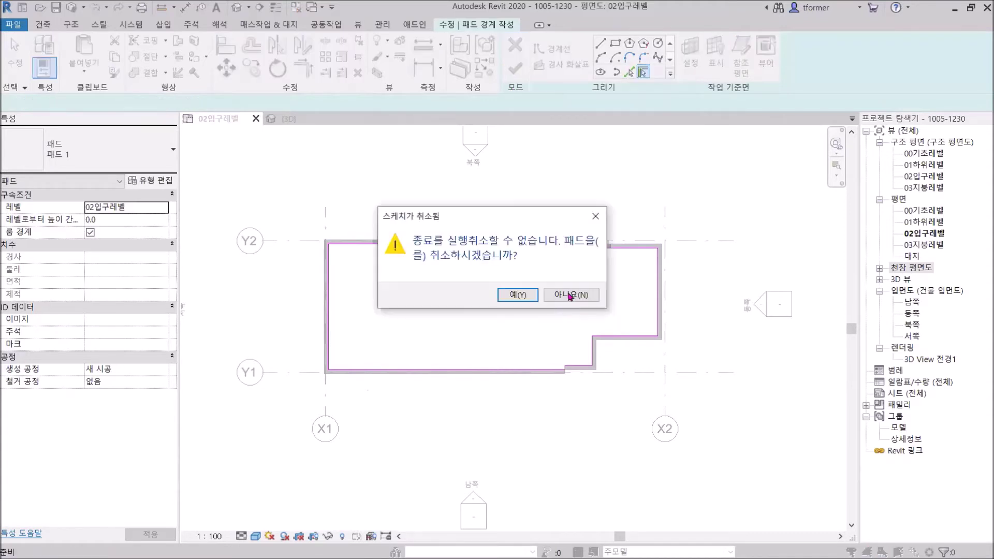
{"action": "left_click", "coordinate": [569, 295]}
{"action": "scroll", "coordinate": [602, 311], "scroll_direction": "down", "scroll_amount": 3}
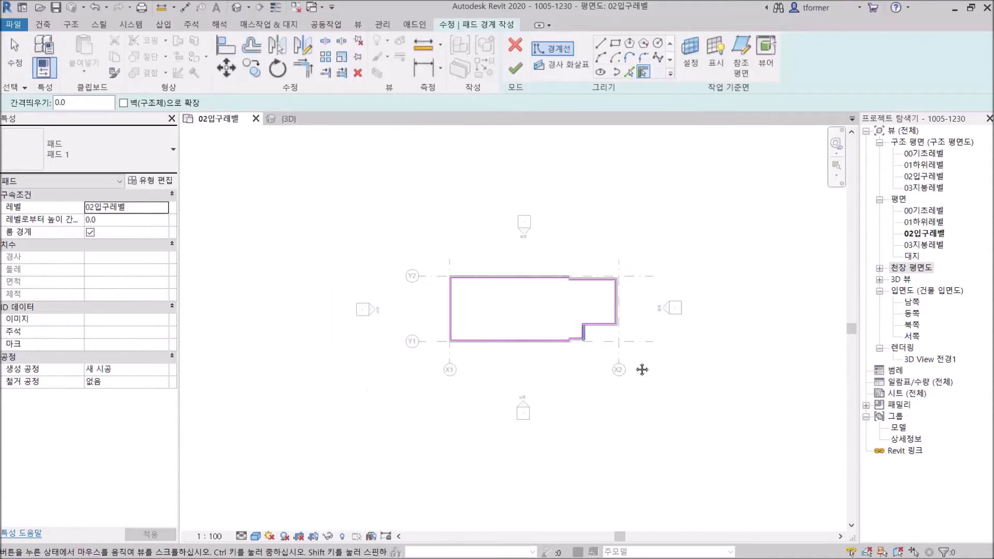
{"action": "middle_click_drag", "start_coordinate": [642, 369], "coordinate": [660, 395]}
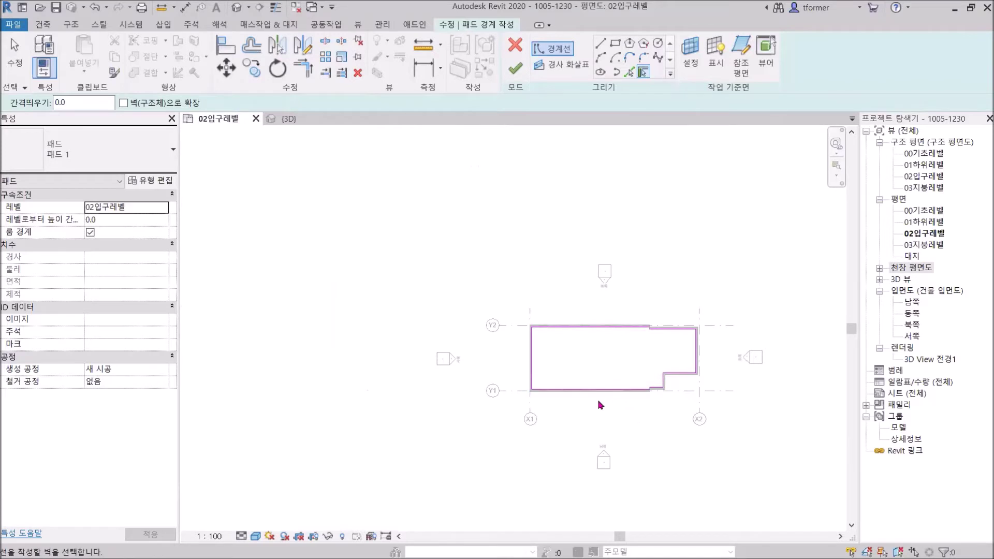
{"action": "middle_click_drag", "start_coordinate": [631, 409], "coordinate": [600, 391]}
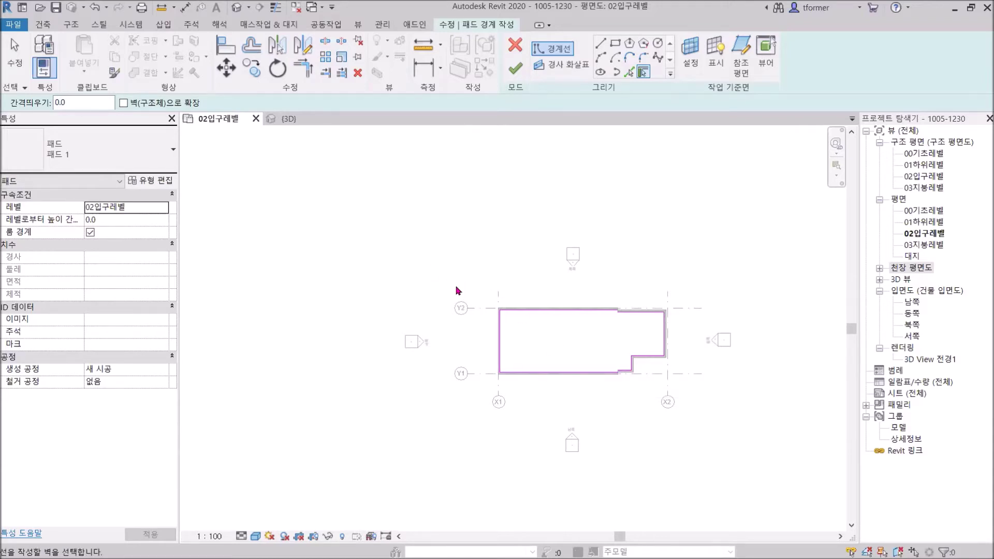
{"action": "scroll", "coordinate": [456, 287], "scroll_direction": "down", "scroll_amount": 2}
{"action": "middle_click_drag", "start_coordinate": [550, 330], "coordinate": [513, 306]}
{"action": "scroll", "coordinate": [437, 306], "scroll_direction": "up", "scroll_amount": 2}
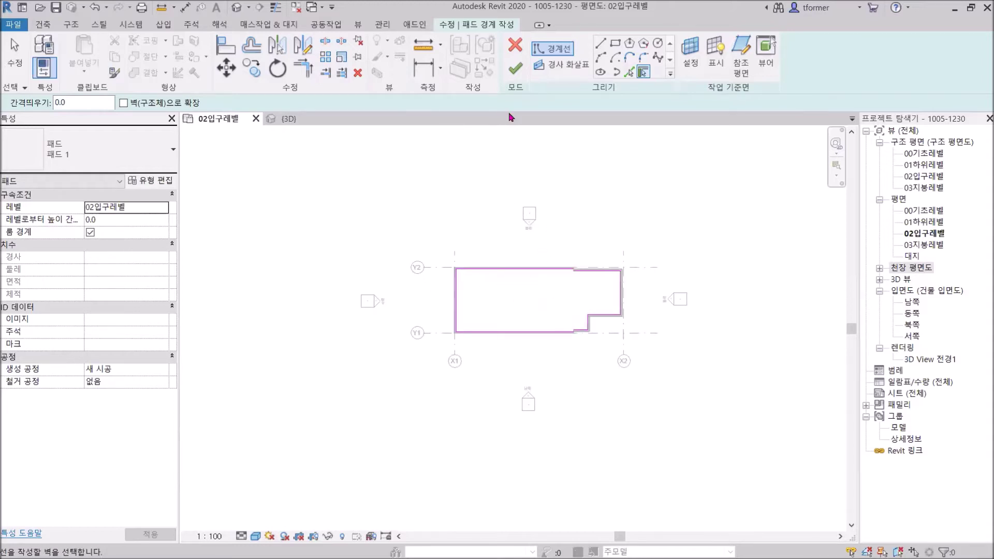
Step: Cancel the building pad boundary sketch and confirm discarding the pad
{"action": "left_click", "coordinate": [515, 45]}
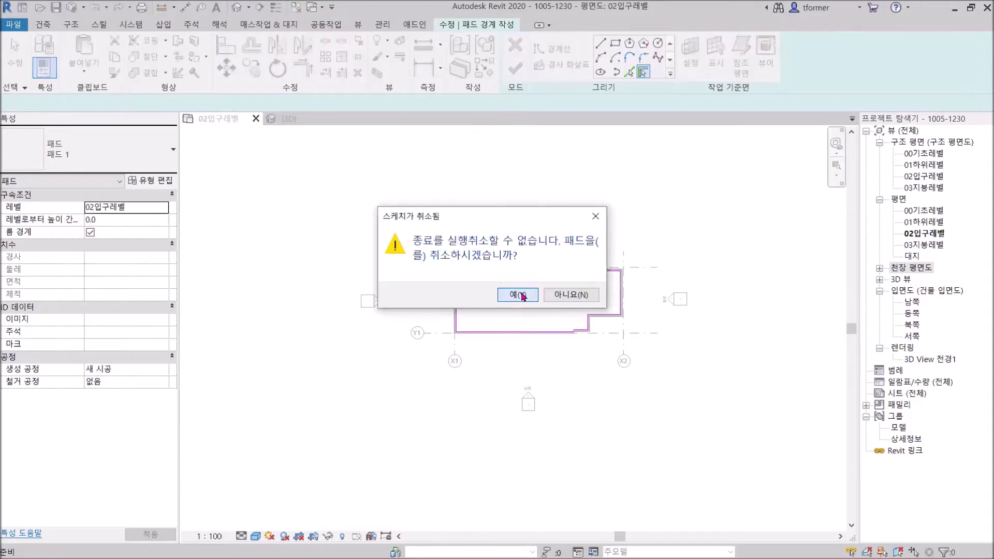
{"action": "left_click", "coordinate": [521, 293]}
{"action": "scroll", "coordinate": [556, 311], "scroll_direction": "up", "scroll_amount": 3}
{"action": "scroll", "coordinate": [548, 334], "scroll_direction": "down", "scroll_amount": 1}
{"action": "middle_click_drag", "start_coordinate": [553, 356], "coordinate": [546, 403]}
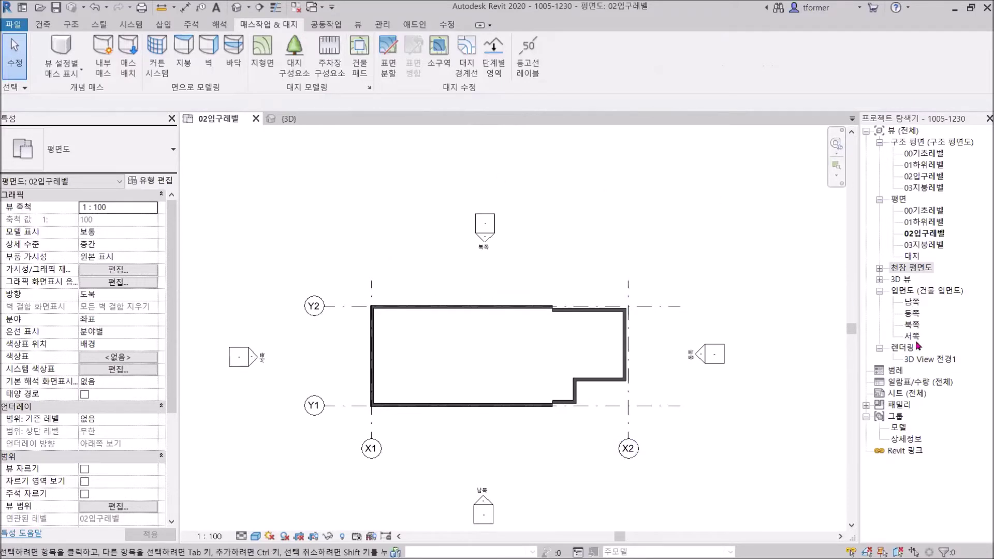
Step: Open the {3D} view, delete it from the project, and create a new default 3D view
{"action": "left_click", "coordinate": [878, 279]}
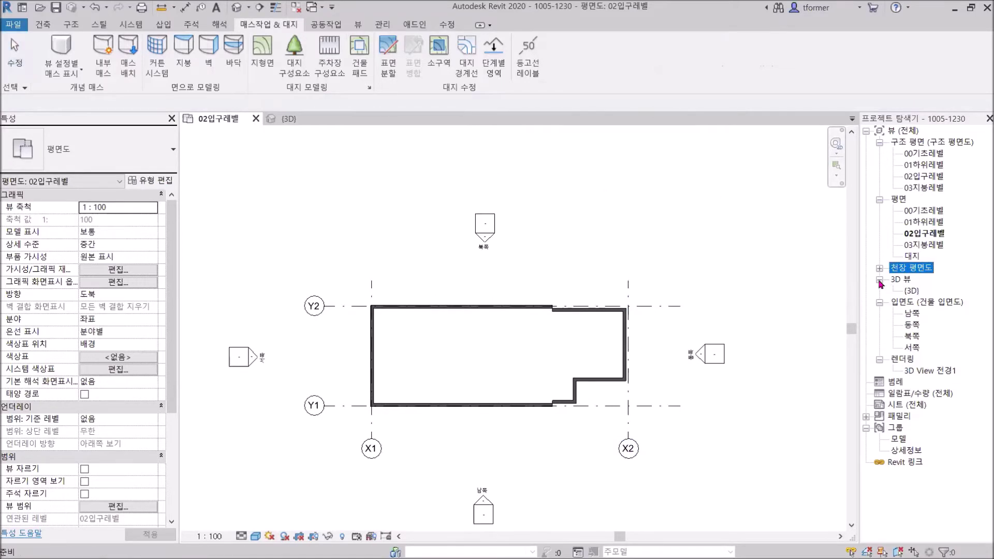
{"action": "double_click", "coordinate": [909, 291]}
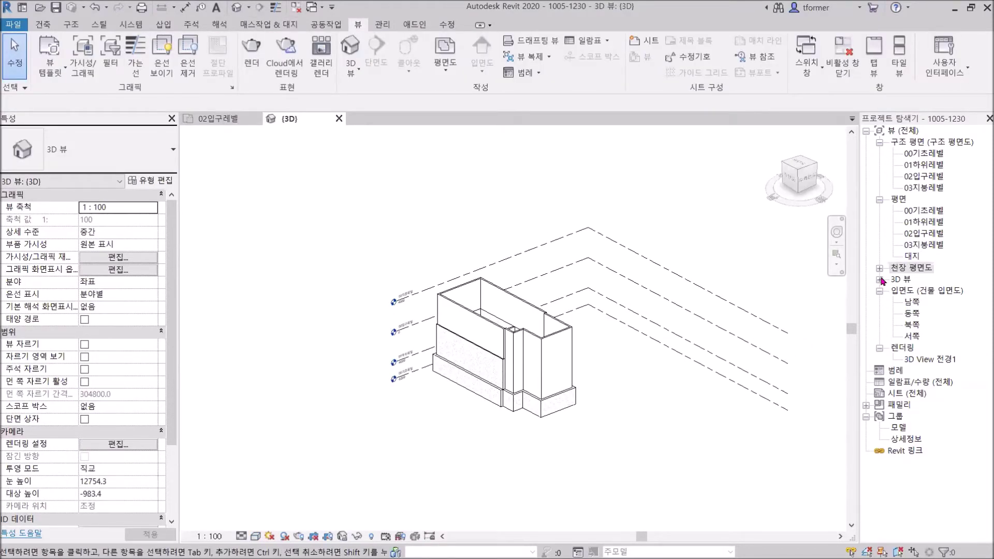
{"action": "left_click", "coordinate": [912, 290]}
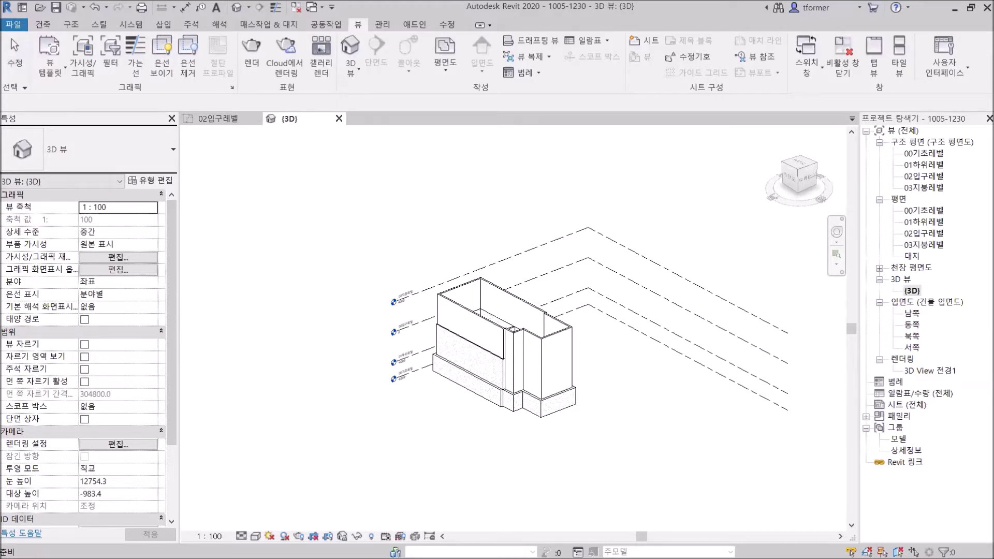
{"action": "left_click", "coordinate": [911, 291]}
{"action": "key", "text": "Delete"}
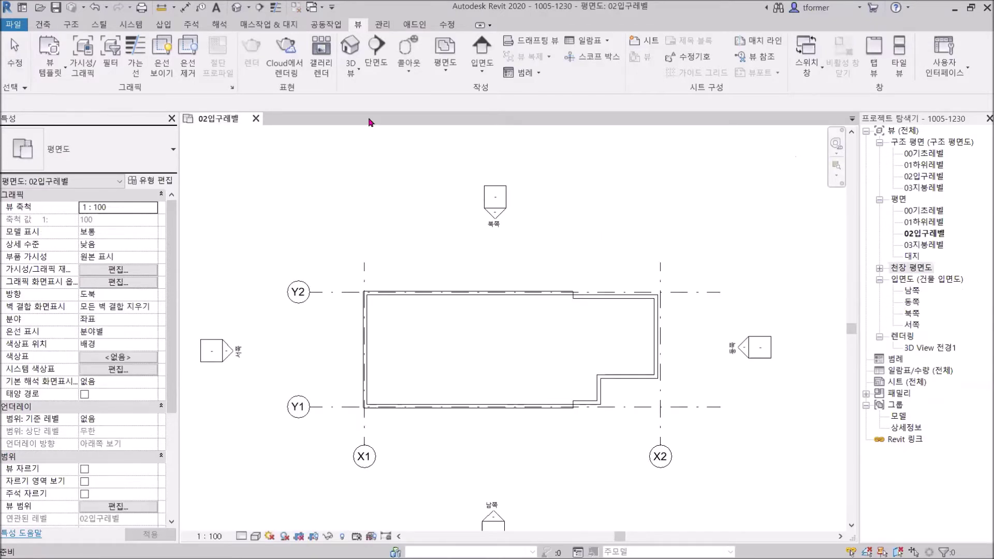
{"action": "left_click", "coordinate": [350, 48]}
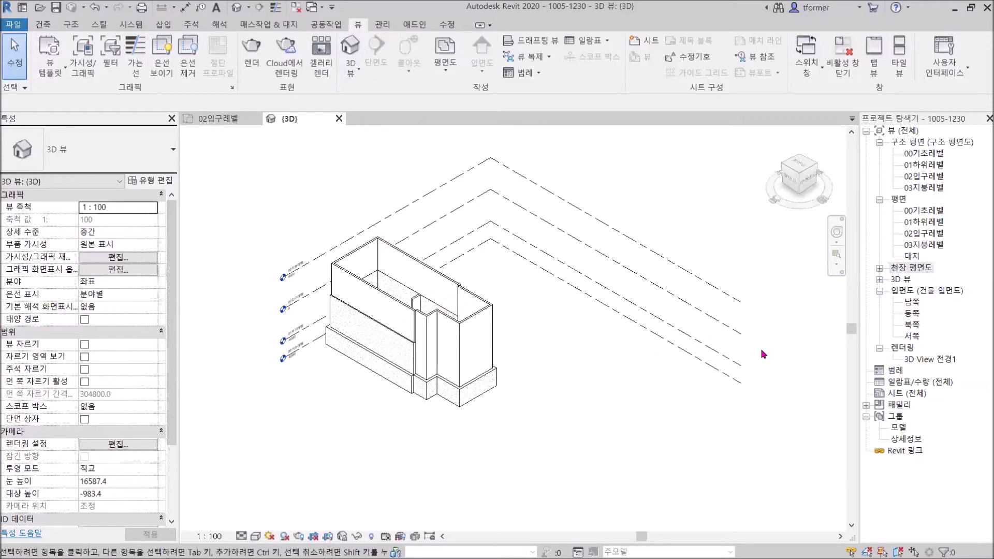
Step: Set the new 3D view's scale to 1:50 and apply it
{"action": "left_click", "coordinate": [122, 208]}
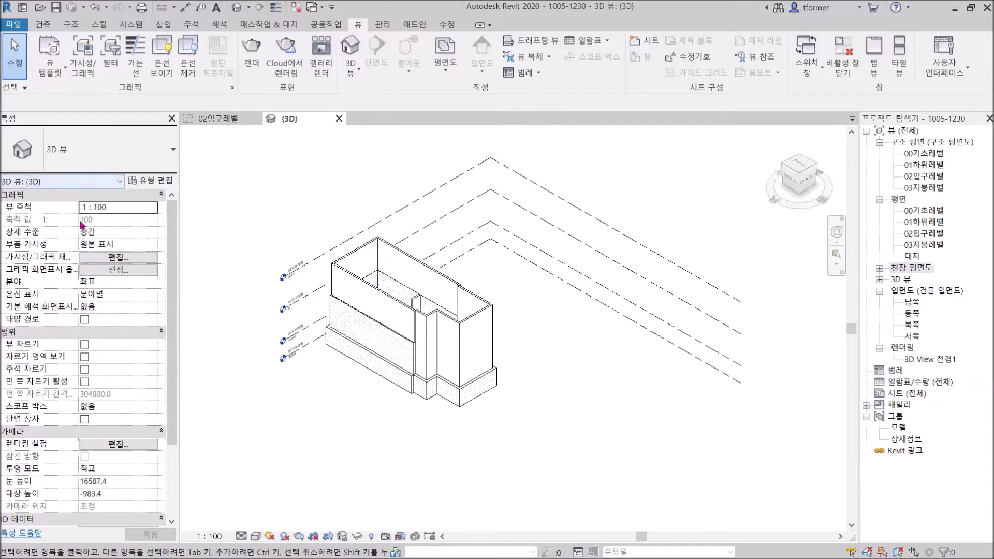
{"action": "left_click", "coordinate": [129, 209]}
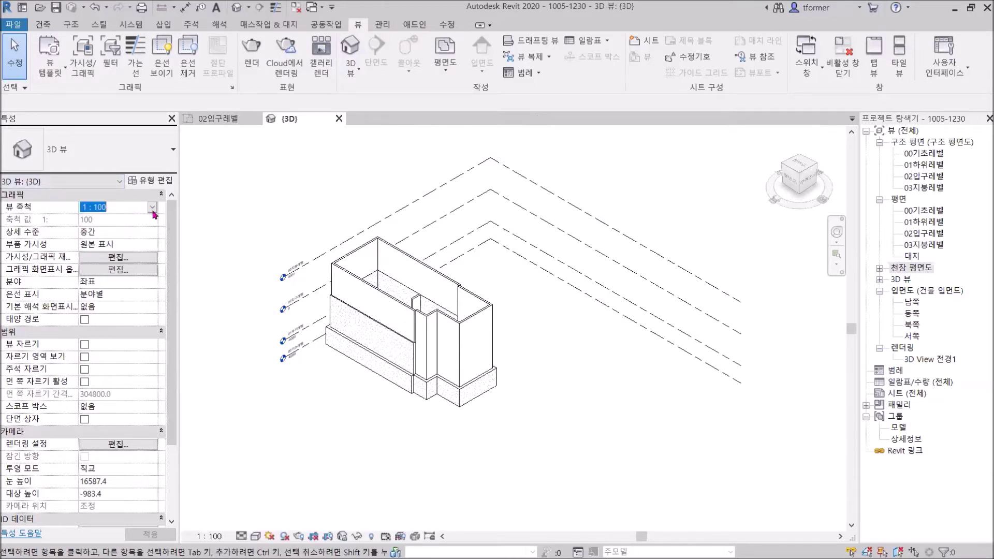
{"action": "left_click", "coordinate": [152, 207]}
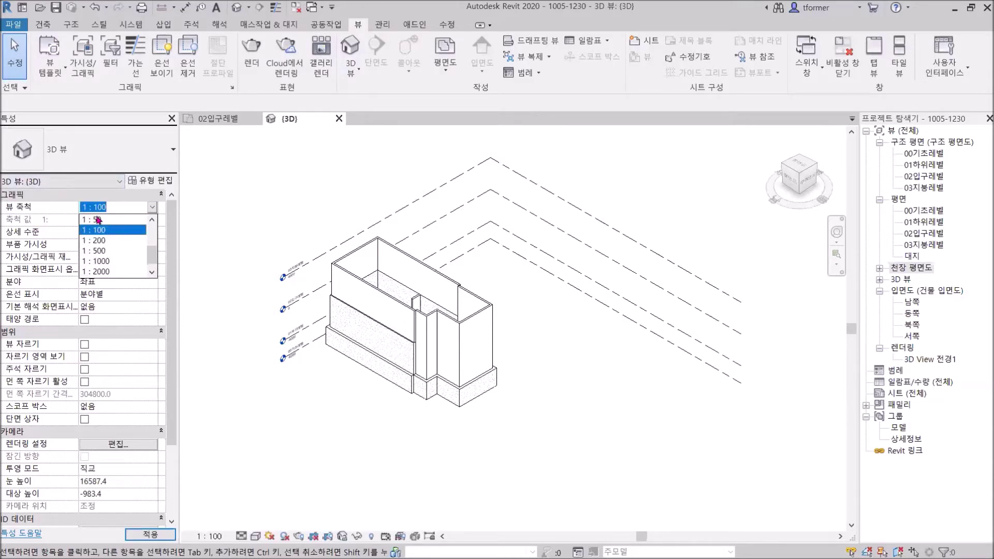
{"action": "left_click", "coordinate": [98, 220]}
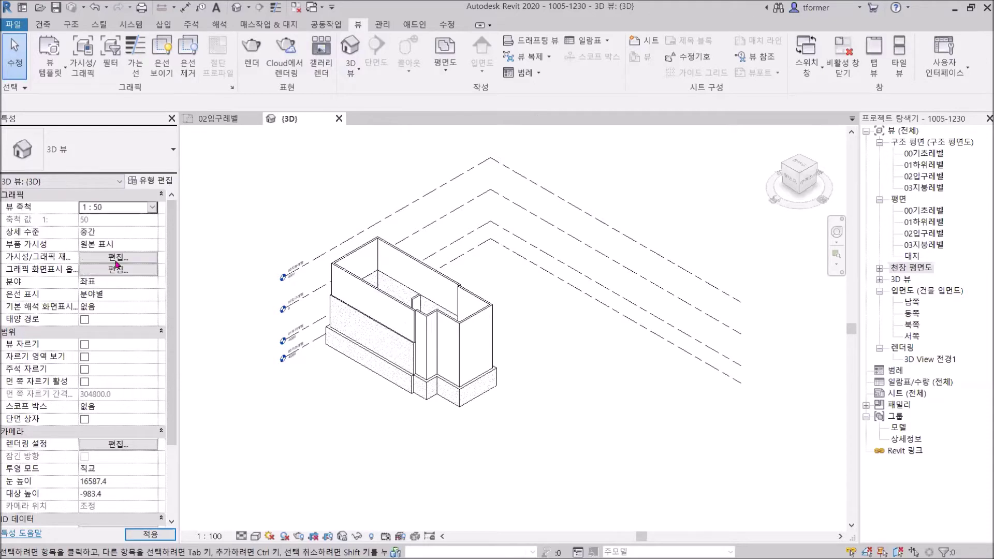
{"action": "left_click", "coordinate": [152, 535]}
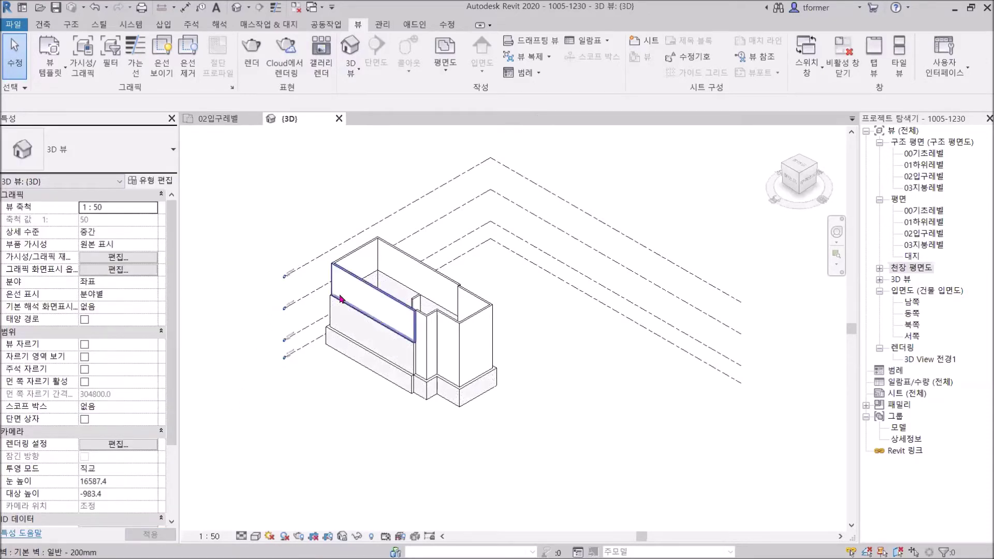
Step: Set the 3D view's scale to 1:200 and apply it
{"action": "left_click", "coordinate": [150, 210]}
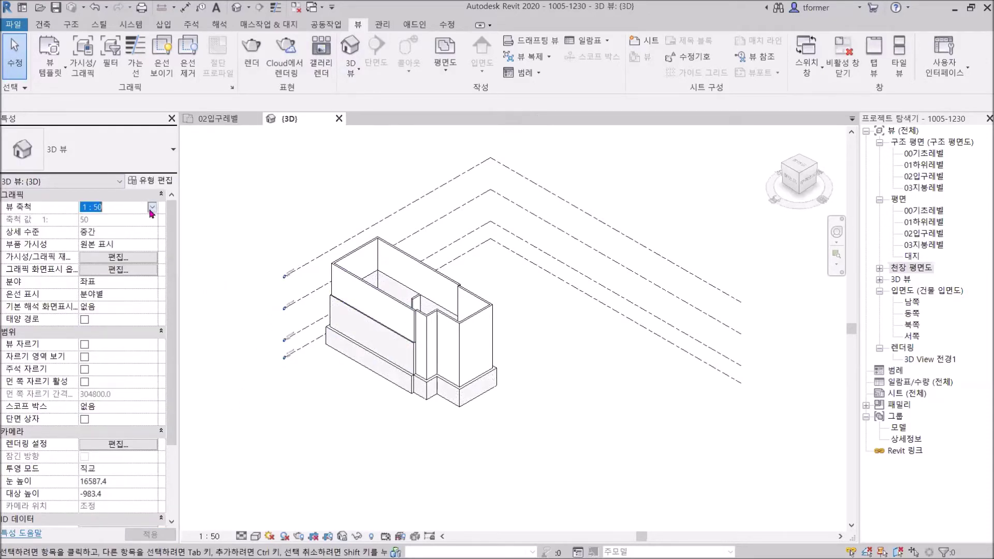
{"action": "left_click", "coordinate": [151, 207]}
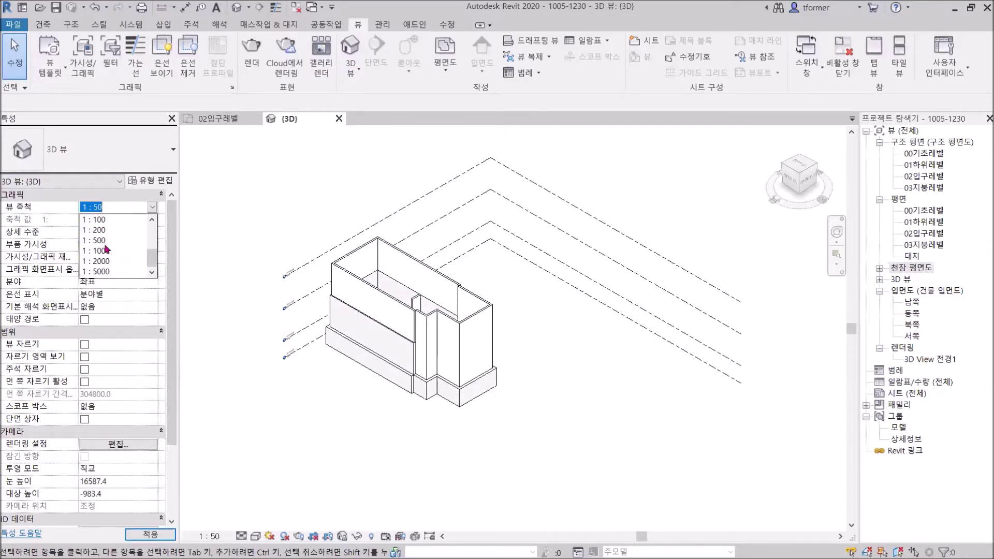
{"action": "left_click", "coordinate": [101, 230]}
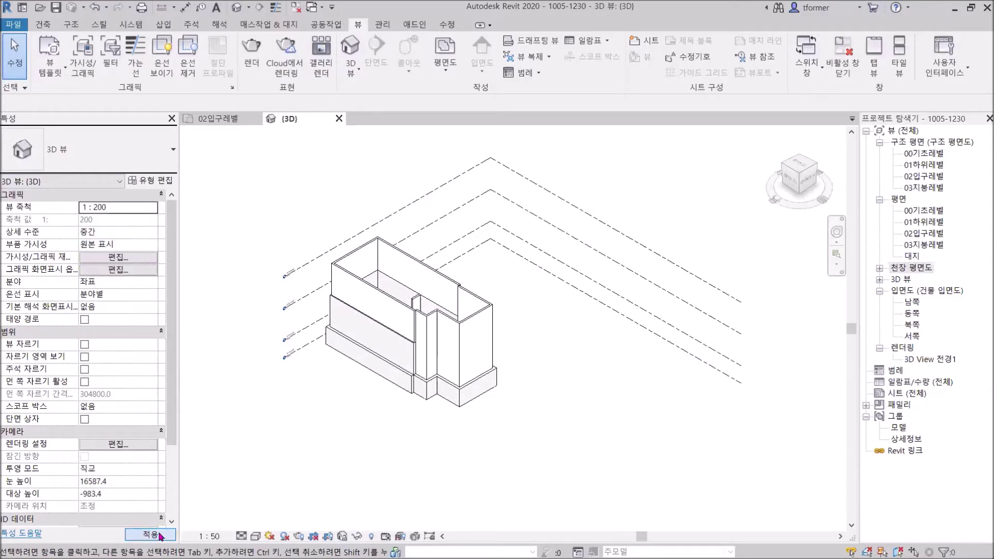
{"action": "left_click", "coordinate": [157, 534]}
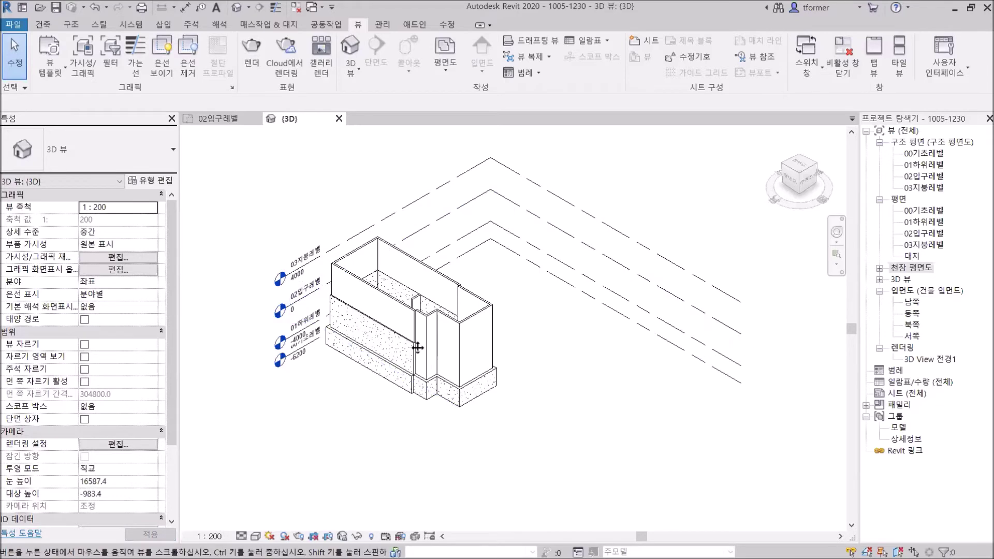
{"action": "scroll", "coordinate": [366, 325], "scroll_direction": "up", "scroll_amount": 3}
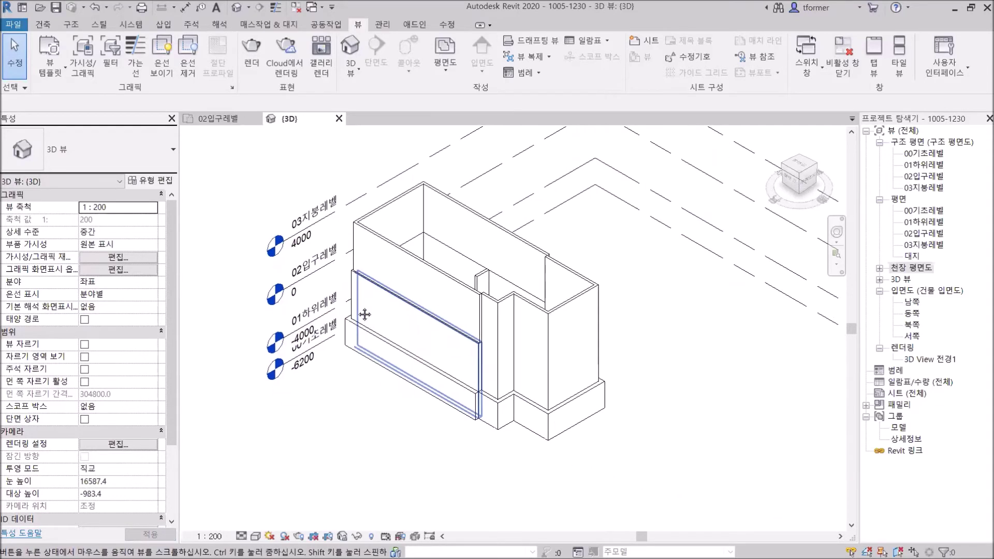
Step: Set the 3D view's scale to 1:500
{"action": "left_click", "coordinate": [151, 208]}
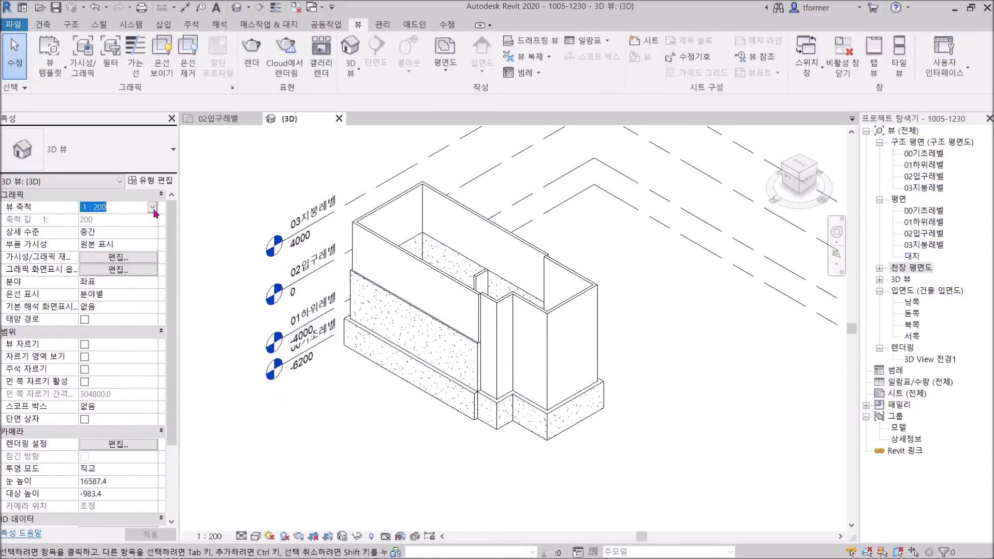
{"action": "left_click", "coordinate": [152, 207]}
{"action": "scroll", "coordinate": [108, 243], "scroll_direction": "down", "scroll_amount": 2}
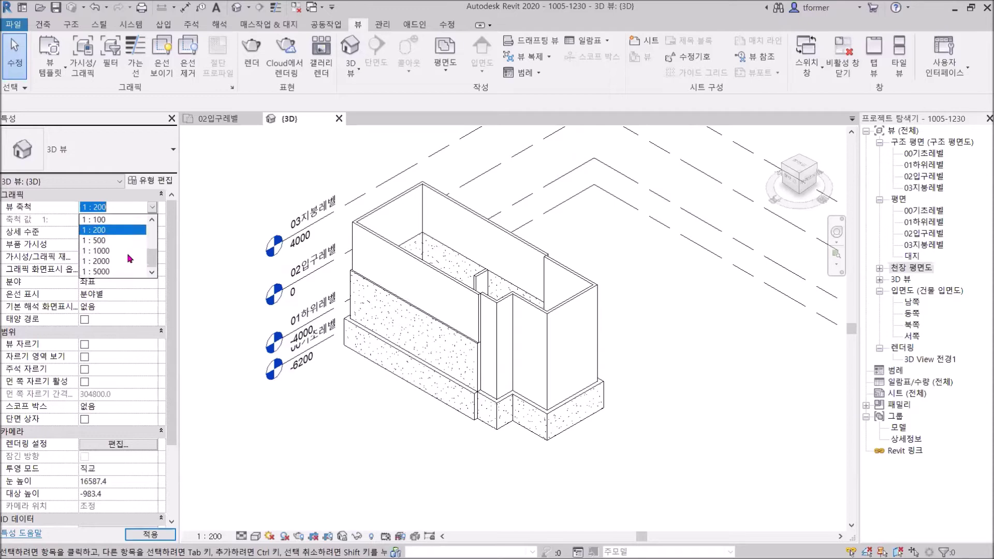
{"action": "left_click", "coordinate": [105, 241]}
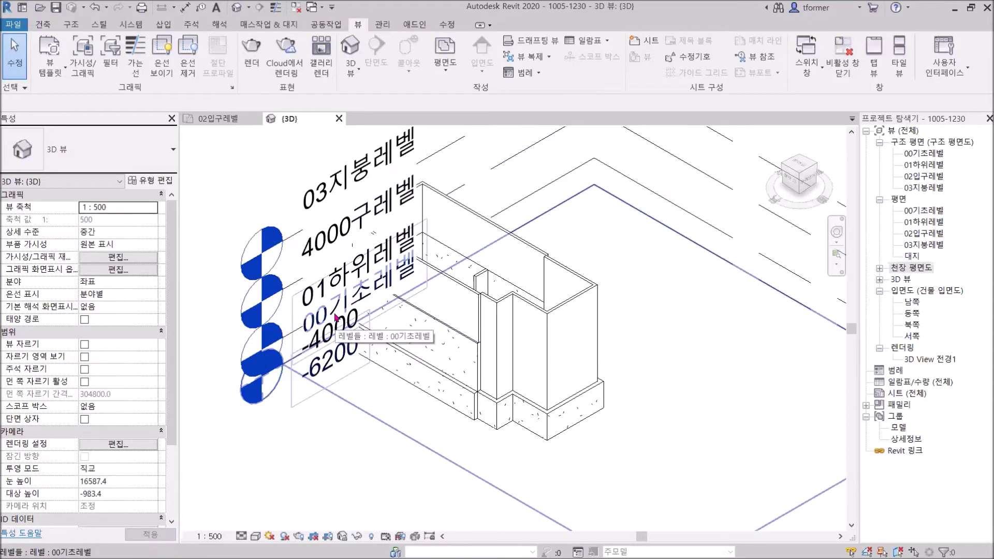
Step: Set the 3D view's scale to 1:100
{"action": "left_click", "coordinate": [155, 211]}
{"action": "left_click", "coordinate": [152, 207]}
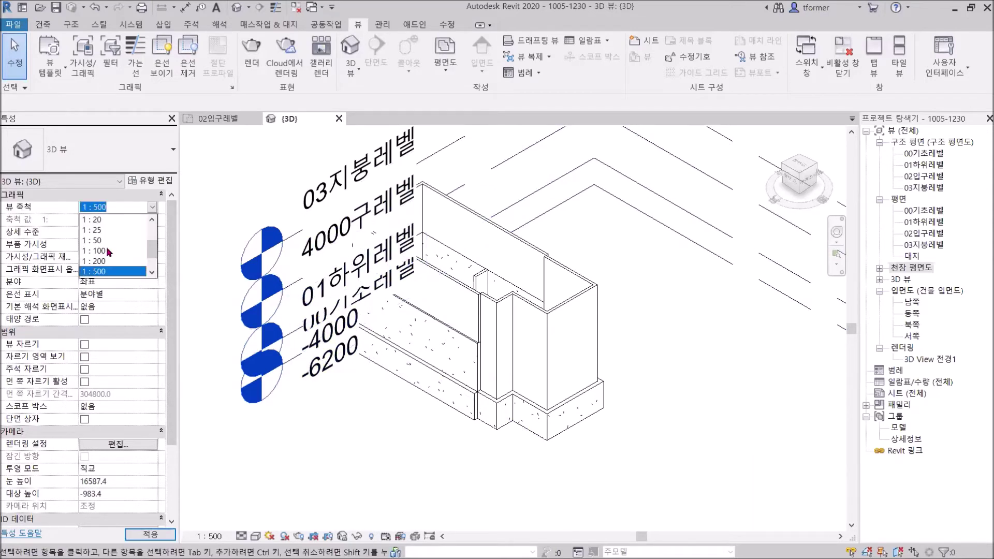
{"action": "left_click", "coordinate": [101, 252]}
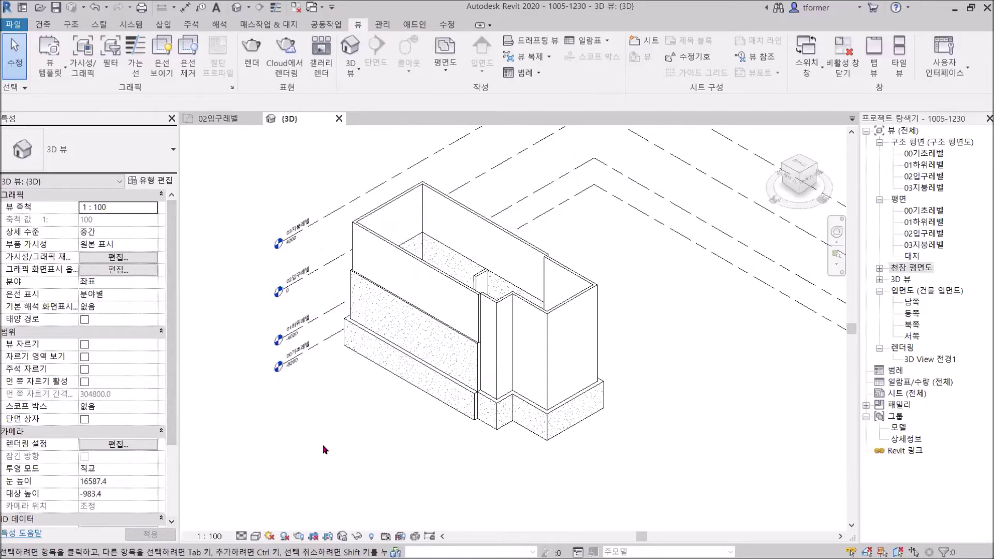
{"action": "middle_click_drag", "start_coordinate": [541, 384], "coordinate": [525, 278]}
{"action": "scroll", "coordinate": [525, 278], "scroll_direction": "up", "scroll_amount": 1}
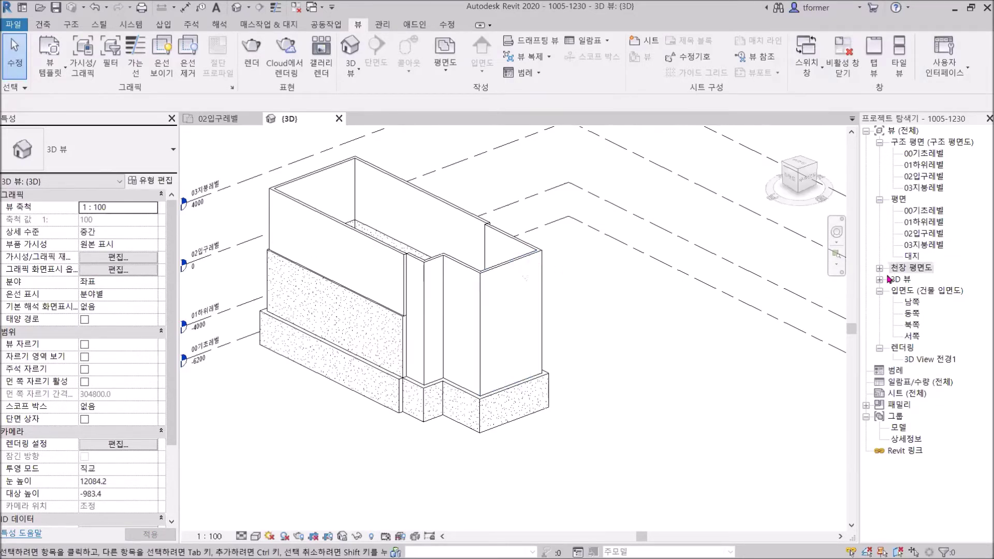
Step: Compare the 02입구레벨 and 01하위레벨 floor plans, ending in the 02입구레벨 plan
{"action": "double_click", "coordinate": [924, 234]}
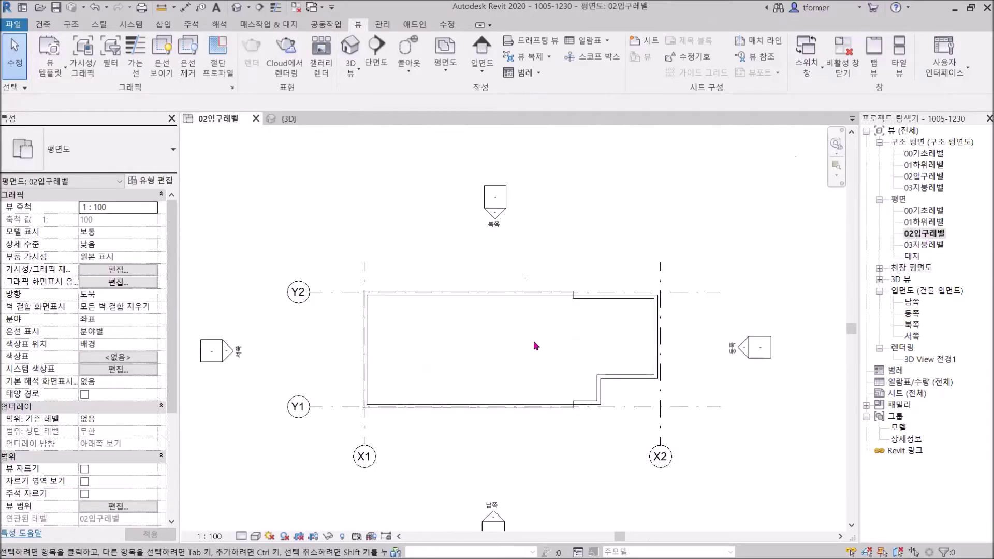
{"action": "double_click", "coordinate": [919, 223]}
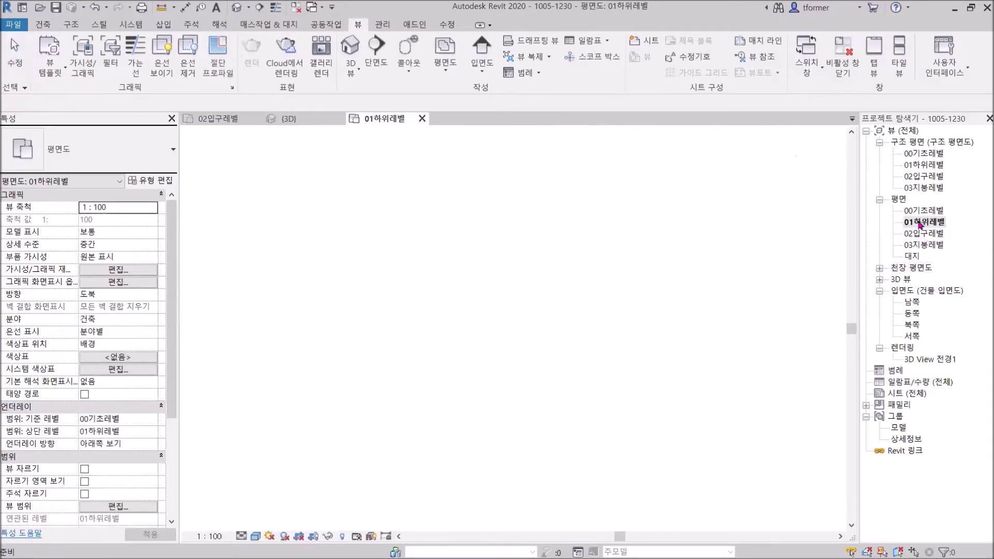
{"action": "scroll", "coordinate": [626, 370], "scroll_direction": "up", "scroll_amount": 2}
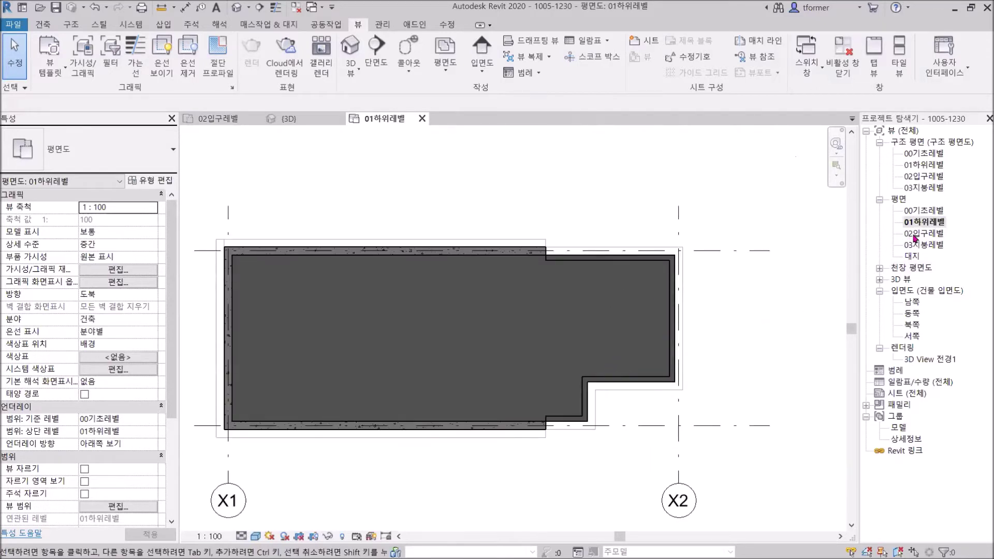
{"action": "double_click", "coordinate": [916, 236]}
{"action": "scroll", "coordinate": [467, 306], "scroll_direction": "up", "scroll_amount": 2}
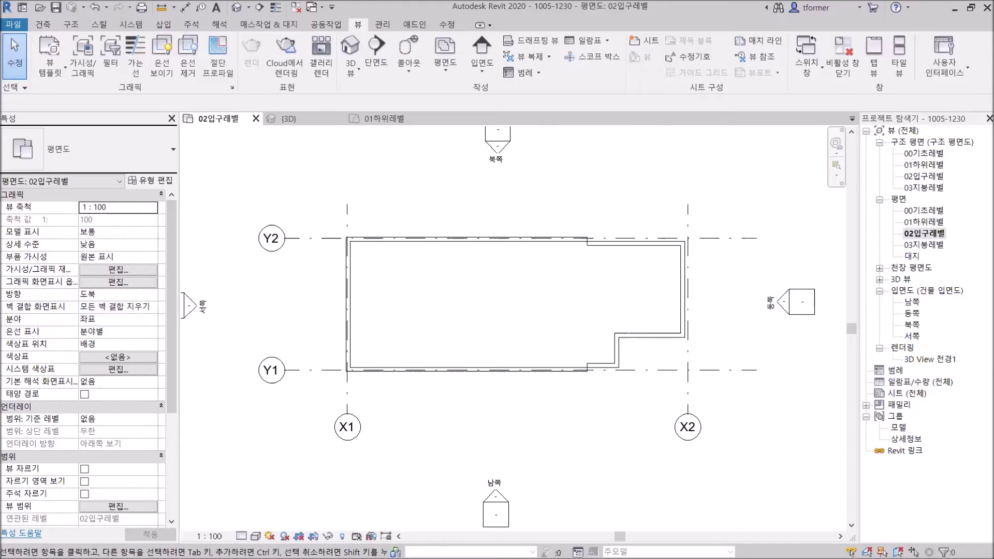
Step: Switch to PowerPoint to read the Step 12 slide on creating the 02입구레벨 floor, and return to that plan in Revit
{"action": "key", "text": "alt+Tab"}
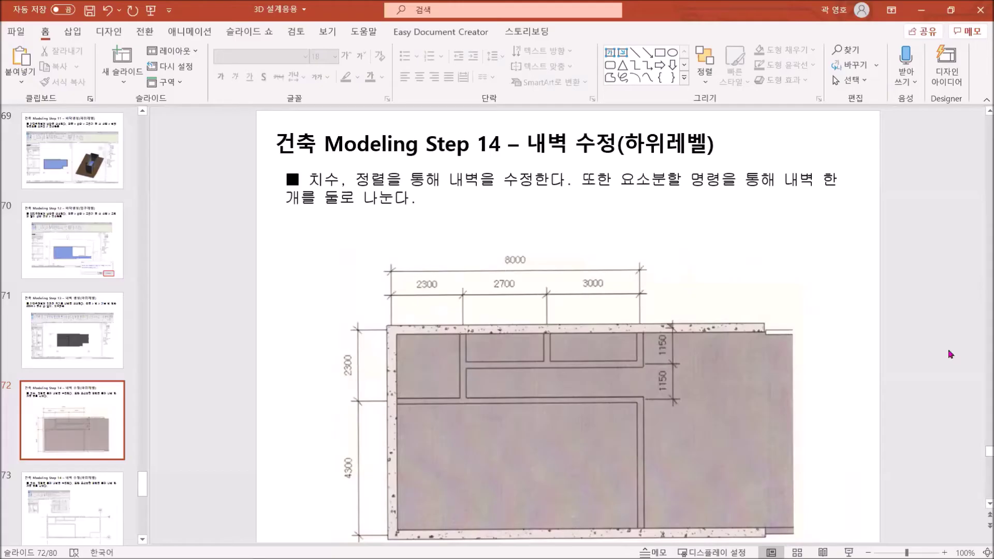
{"action": "scroll", "coordinate": [841, 338], "scroll_direction": "up", "scroll_amount": 3}
{"action": "scroll", "coordinate": [840, 338], "scroll_direction": "up", "scroll_amount": 2}
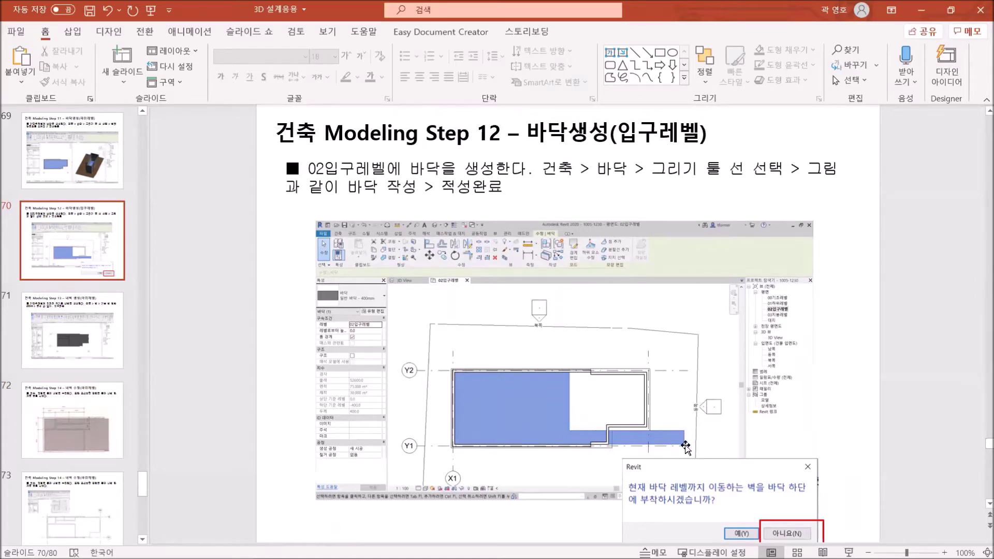
{"action": "scroll", "coordinate": [691, 433], "scroll_direction": "down", "scroll_amount": 1}
{"action": "scroll", "coordinate": [692, 430], "scroll_direction": "down", "scroll_amount": 1}
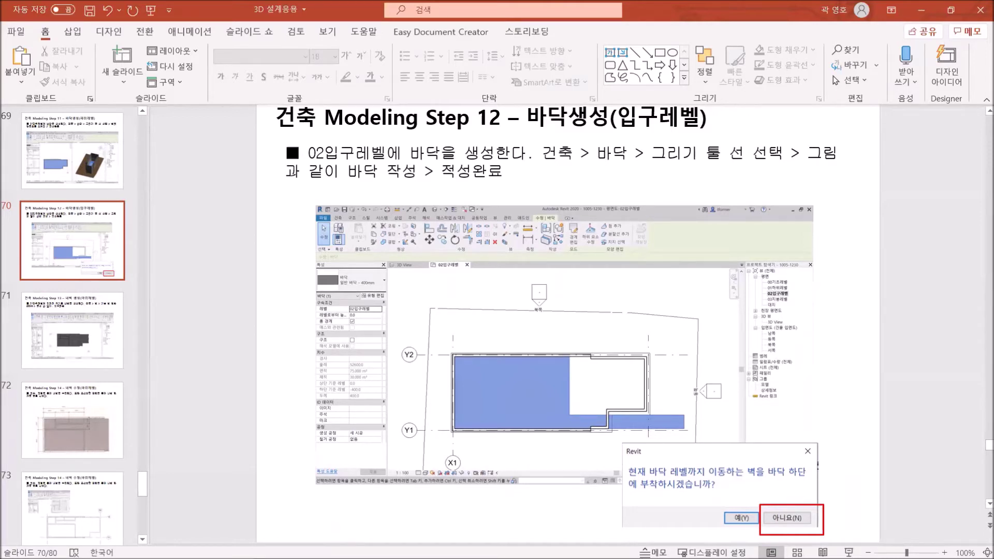
{"action": "key", "text": "alt+Tab"}
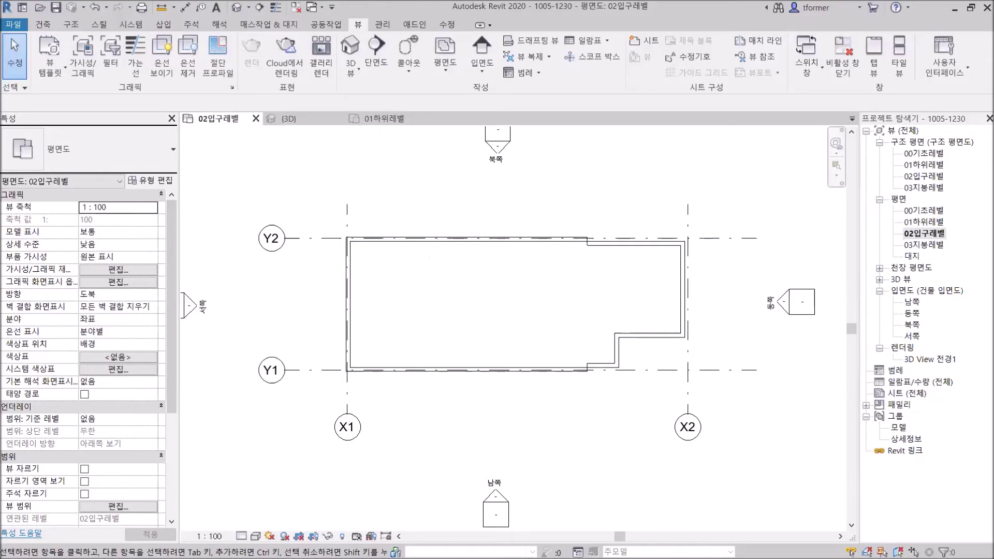
{"action": "key", "text": "alt+Tab"}
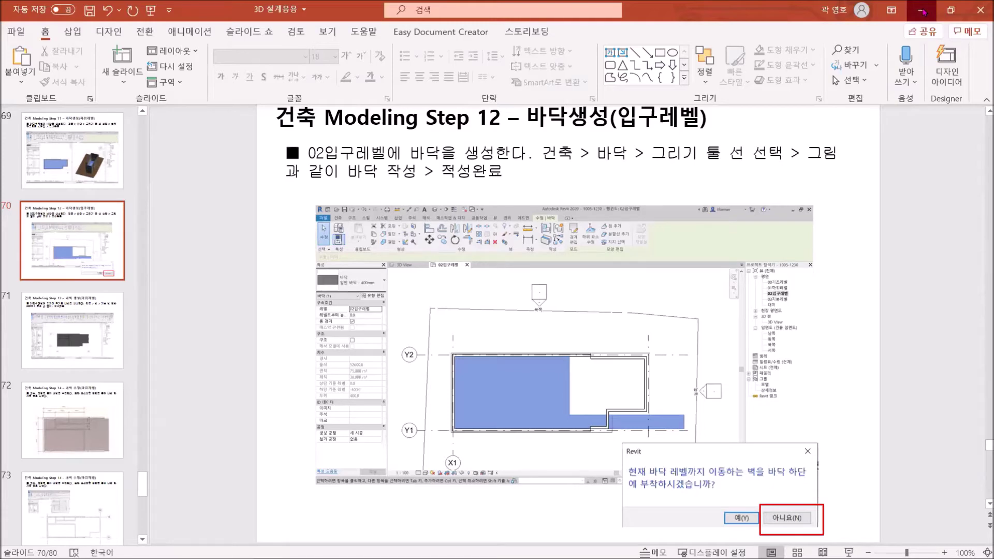
{"action": "left_click", "coordinate": [922, 10]}
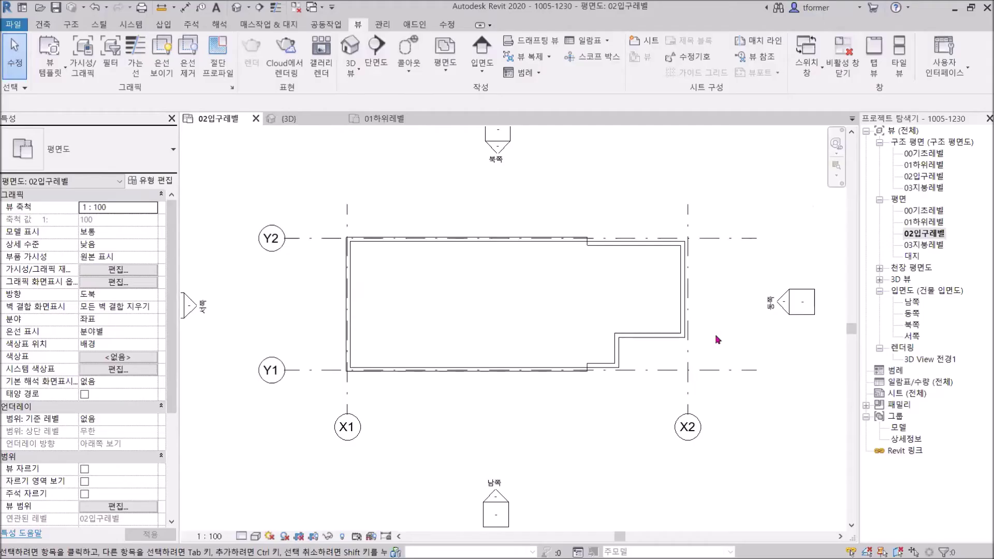
{"action": "scroll", "coordinate": [438, 263], "scroll_direction": "up", "scroll_amount": 1}
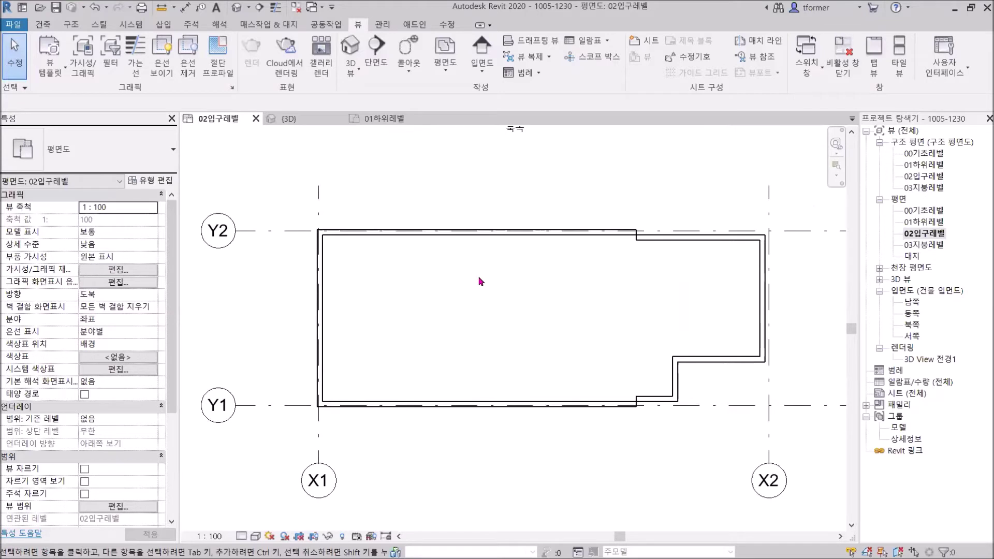
{"action": "scroll", "coordinate": [480, 281], "scroll_direction": "up", "scroll_amount": 1}
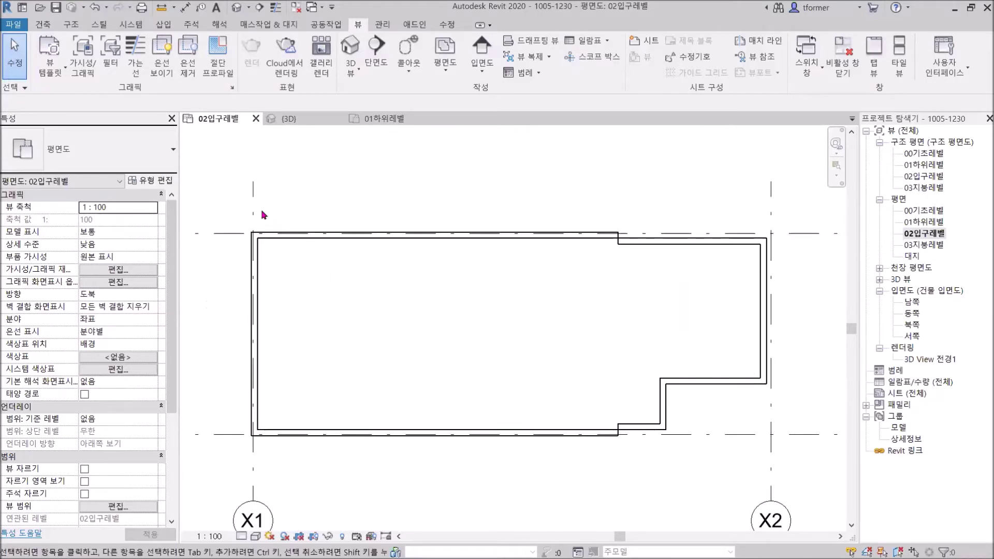
{"action": "left_click", "coordinate": [43, 24]}
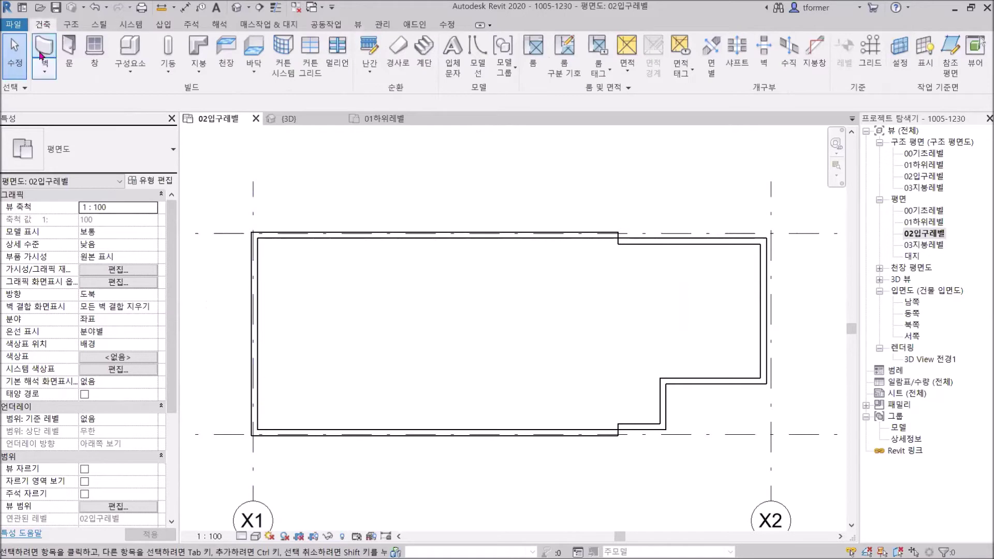
{"action": "left_click", "coordinate": [253, 47]}
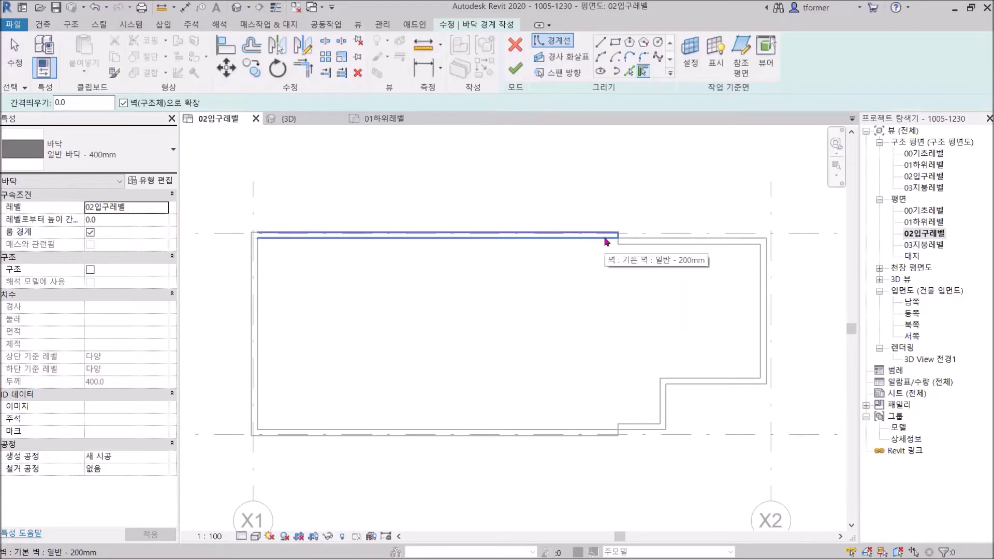
{"action": "left_click", "coordinate": [258, 308]}
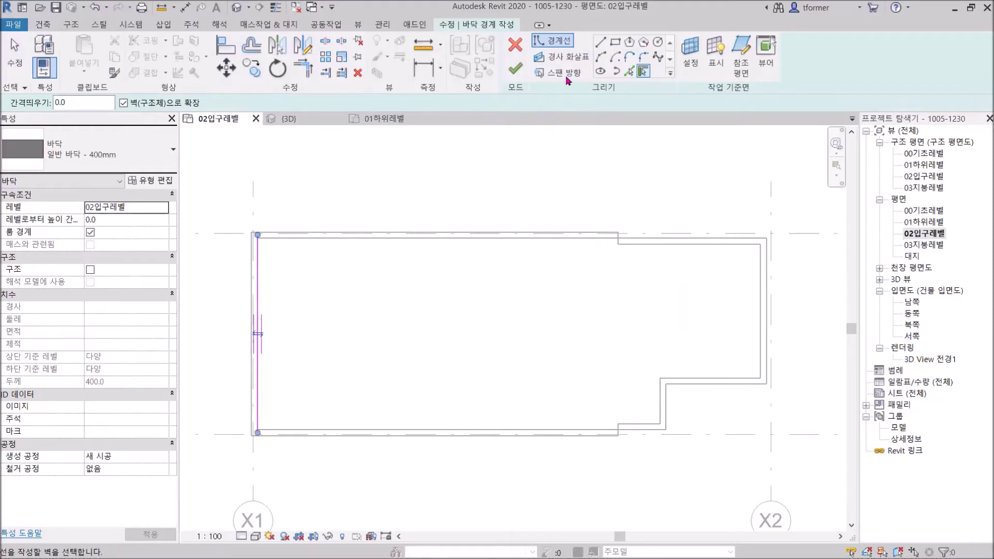
{"action": "left_click", "coordinate": [601, 42]}
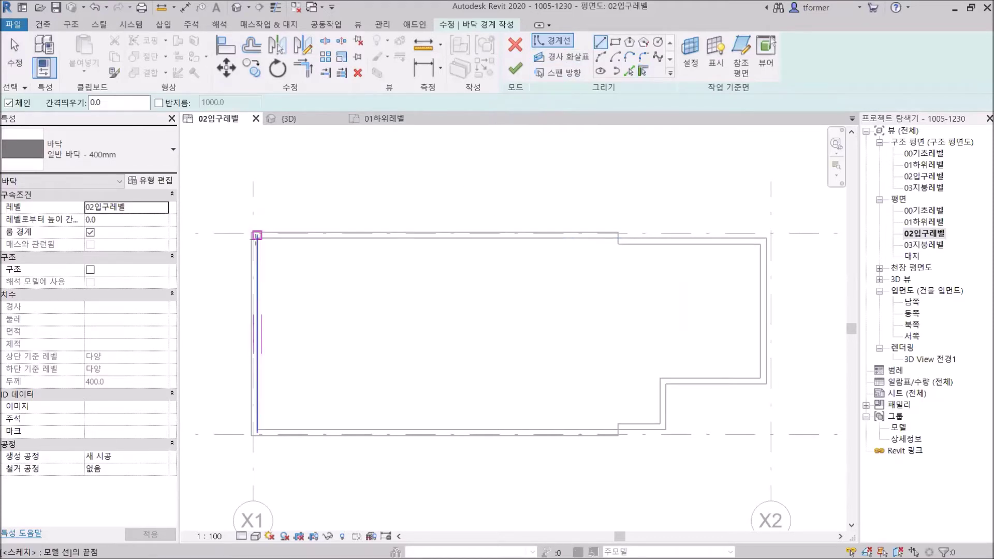
{"action": "scroll", "coordinate": [258, 236], "scroll_direction": "up", "scroll_amount": 6}
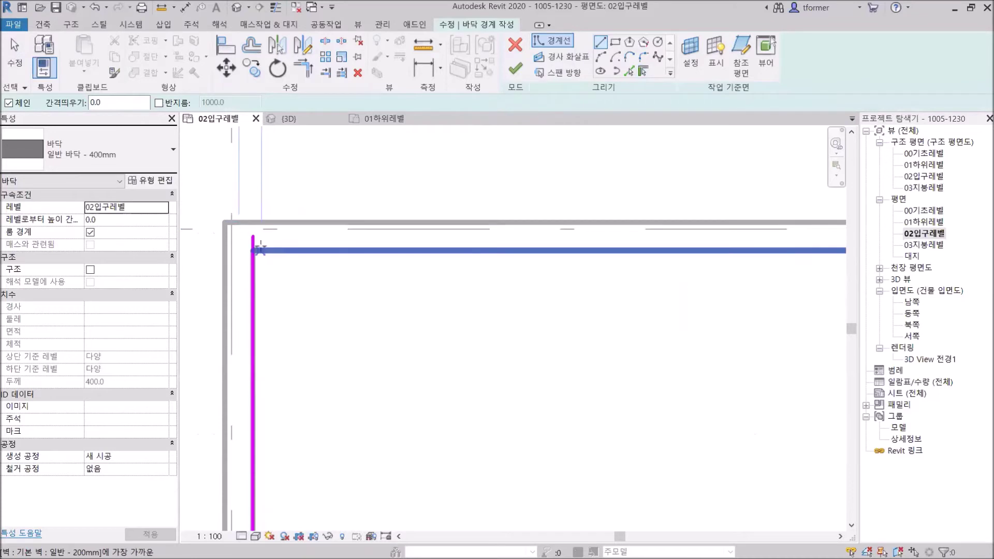
{"action": "scroll", "coordinate": [267, 242], "scroll_direction": "up", "scroll_amount": 2}
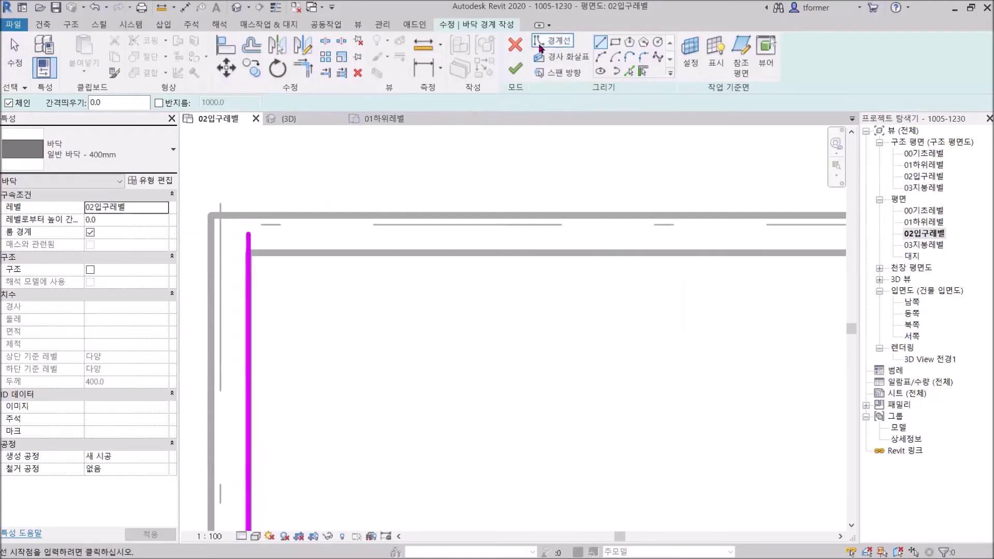
{"action": "left_click", "coordinate": [515, 45]}
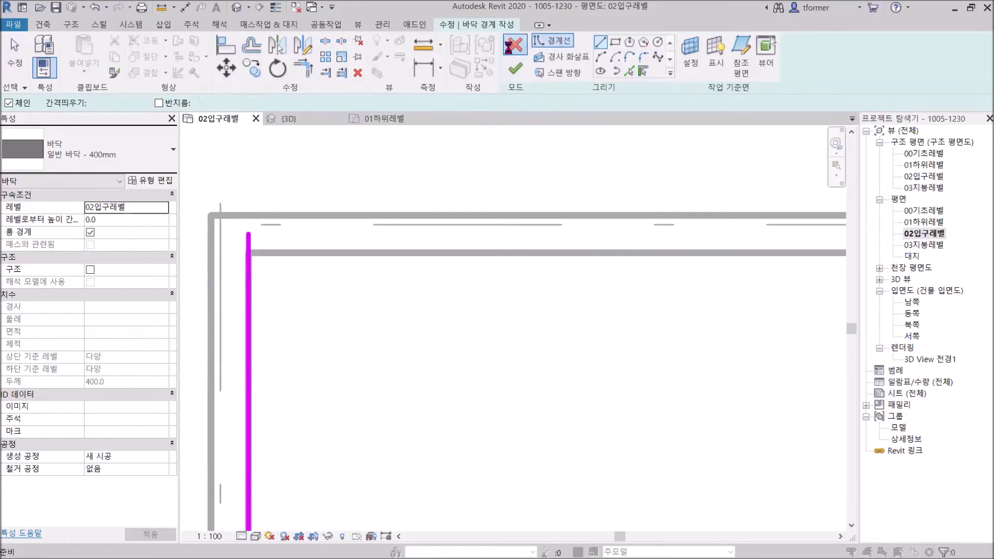
{"action": "left_click", "coordinate": [518, 294]}
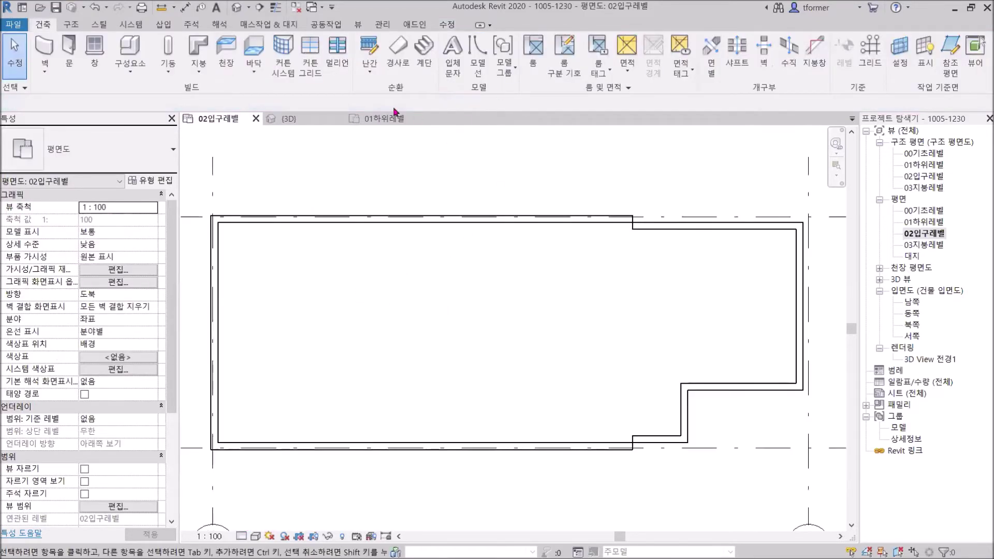
Step: Sketch a closed floor boundary in the 02입구레벨 plan along the X1-side inner wall faces, notched near X2 with a narrow strip extending outside
{"action": "left_click", "coordinate": [249, 51]}
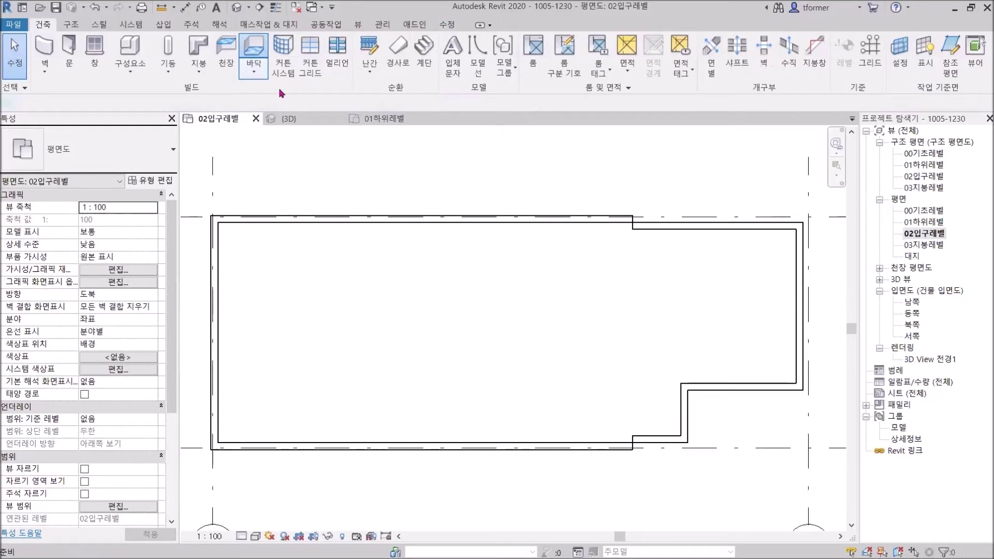
{"action": "left_click", "coordinate": [601, 43]}
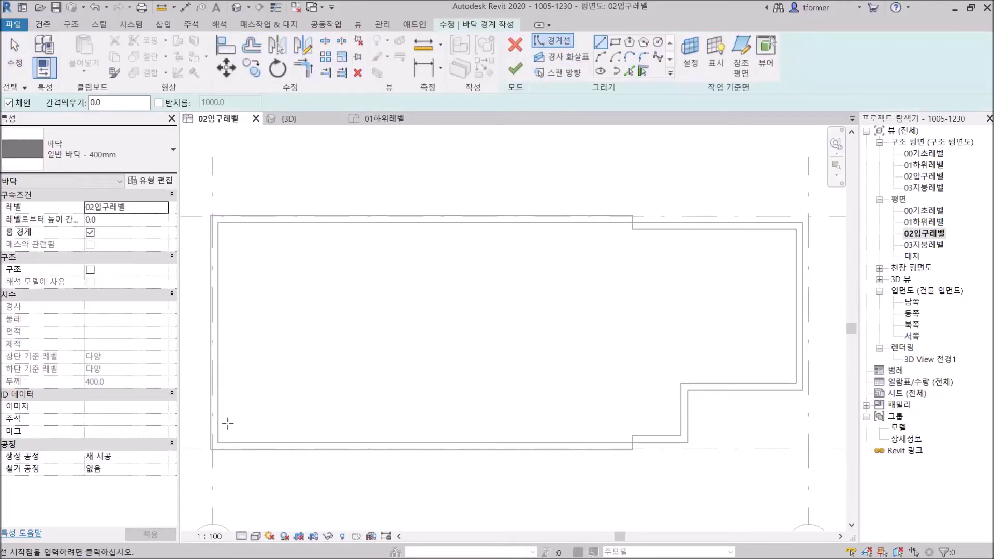
{"action": "left_click", "coordinate": [217, 443]}
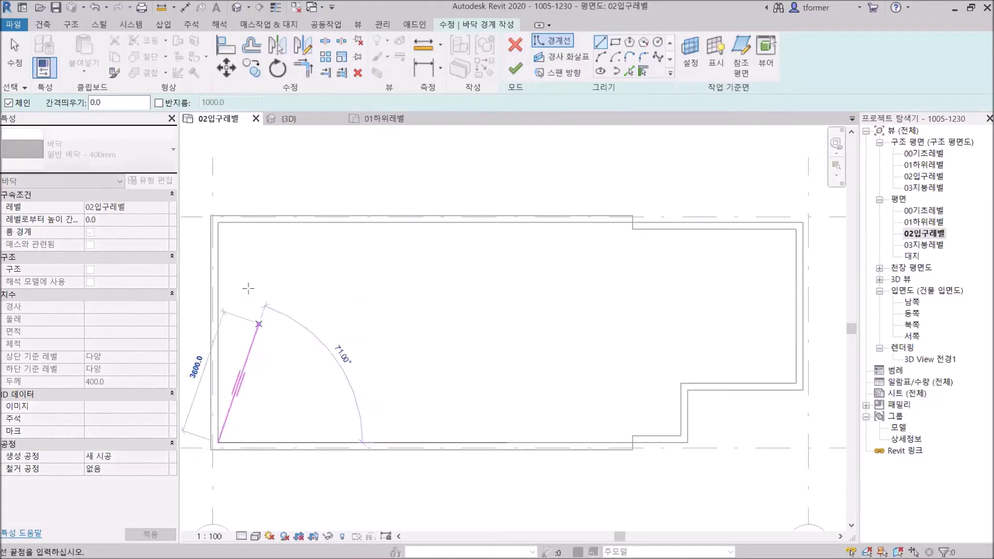
{"action": "left_click", "coordinate": [218, 222]}
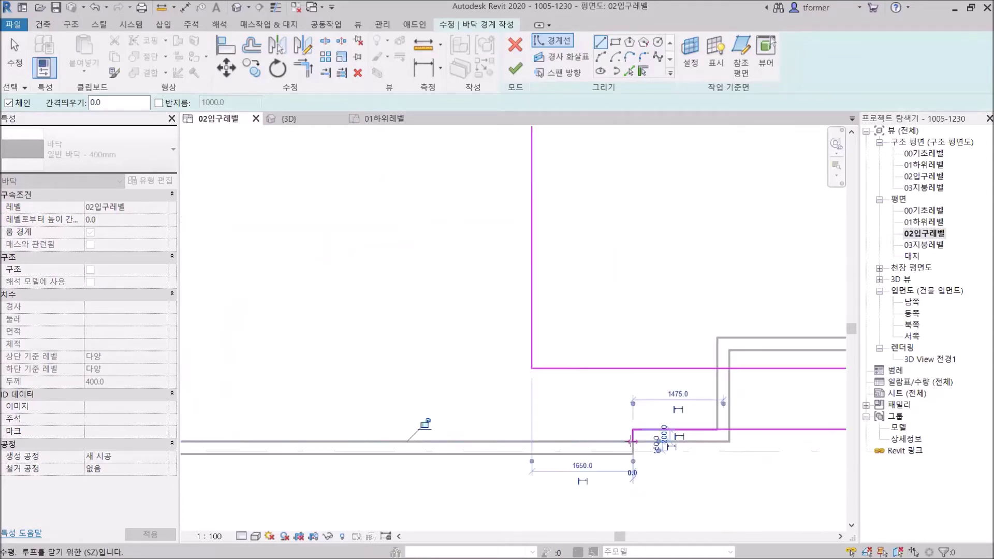
{"action": "scroll", "coordinate": [534, 412], "scroll_direction": "down", "scroll_amount": 2}
{"action": "middle_click_drag", "start_coordinate": [417, 362], "coordinate": [382, 419]}
{"action": "scroll", "coordinate": [382, 420], "scroll_direction": "down", "scroll_amount": 2}
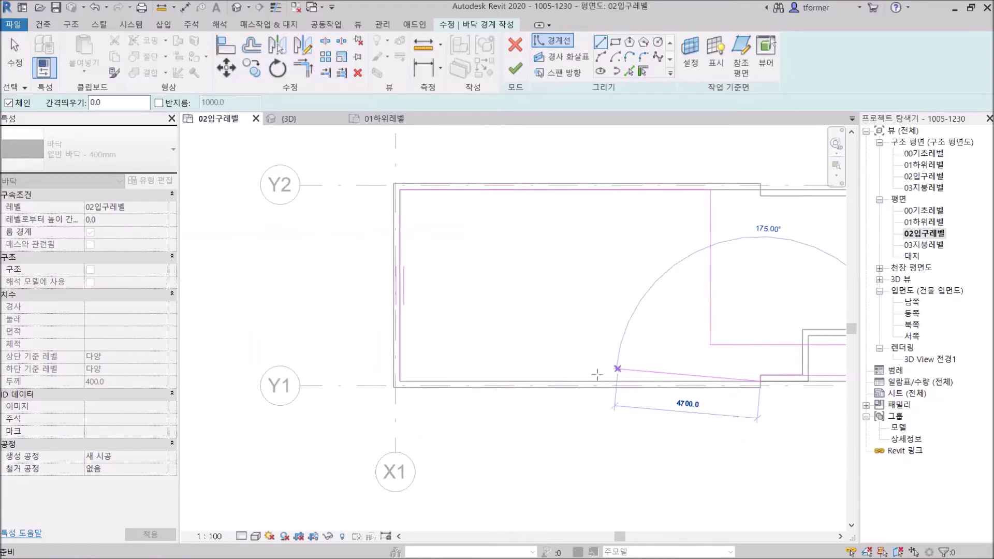
{"action": "scroll", "coordinate": [394, 379], "scroll_direction": "up", "scroll_amount": 3}
{"action": "left_click", "coordinate": [395, 380]}
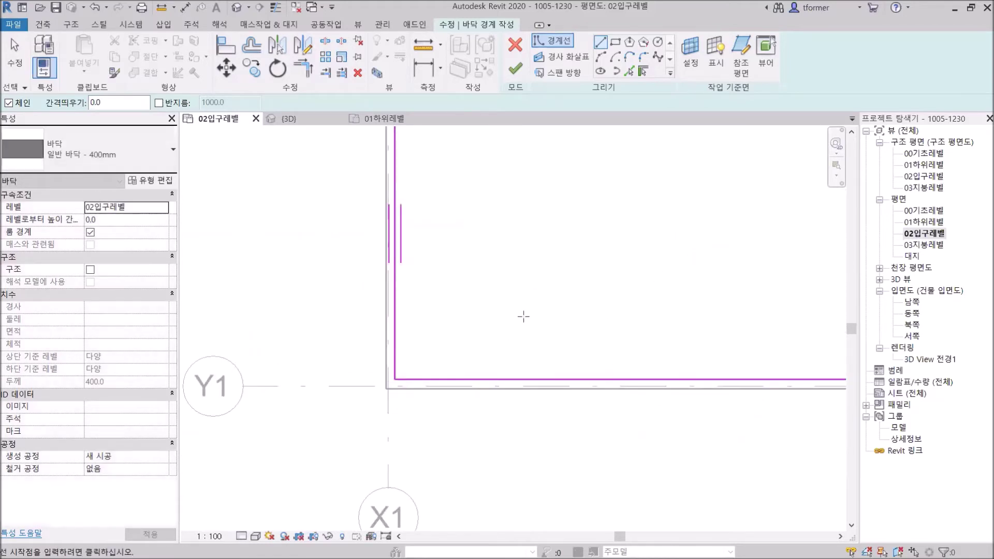
Step: Finish the 일반 바닥 - 400mm floor on 02입구레벨 without attaching the walls to its underside, and deselect it
{"action": "scroll", "coordinate": [539, 271], "scroll_direction": "down", "scroll_amount": 2}
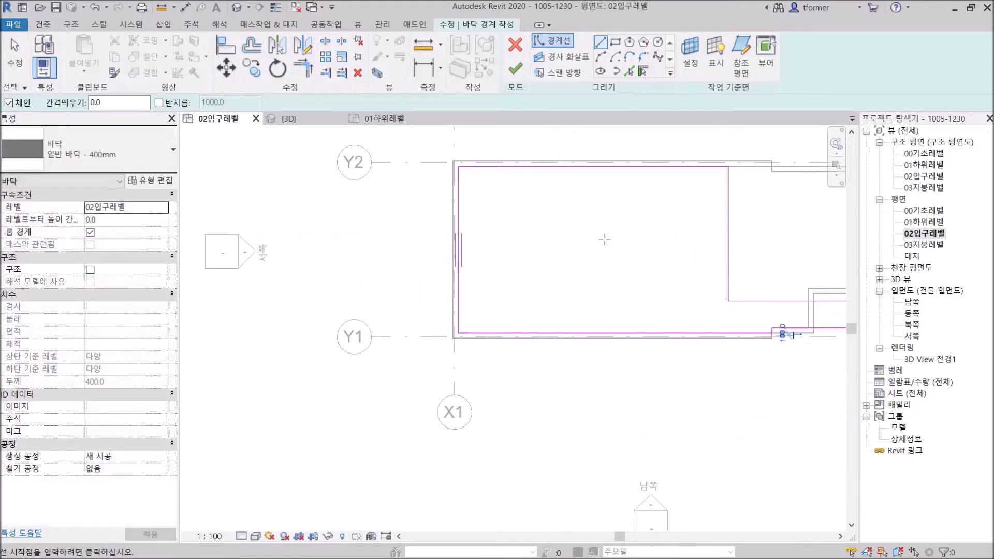
{"action": "scroll", "coordinate": [796, 260], "scroll_direction": "down", "scroll_amount": 2}
{"action": "middle_click_drag", "start_coordinate": [796, 260], "coordinate": [605, 291]}
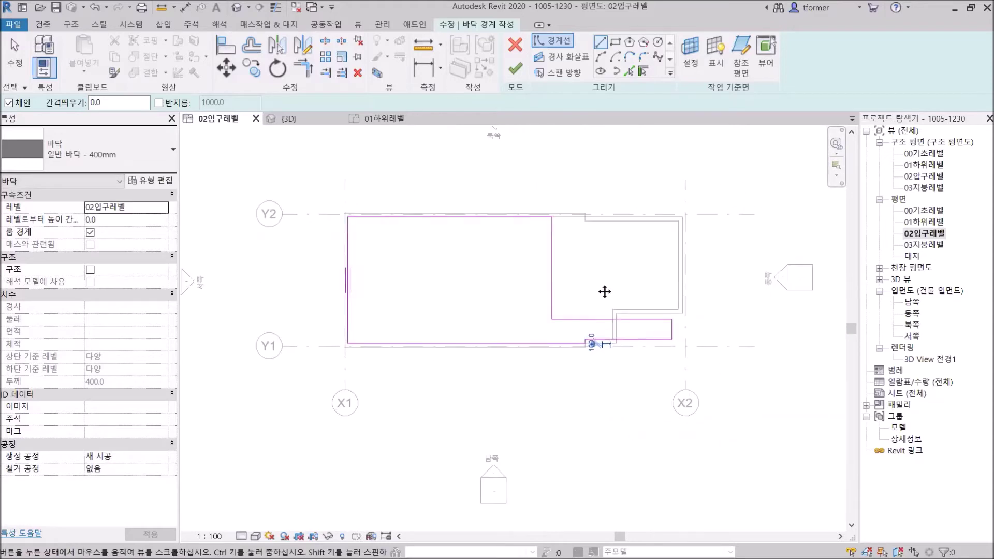
{"action": "left_click", "coordinate": [515, 69]}
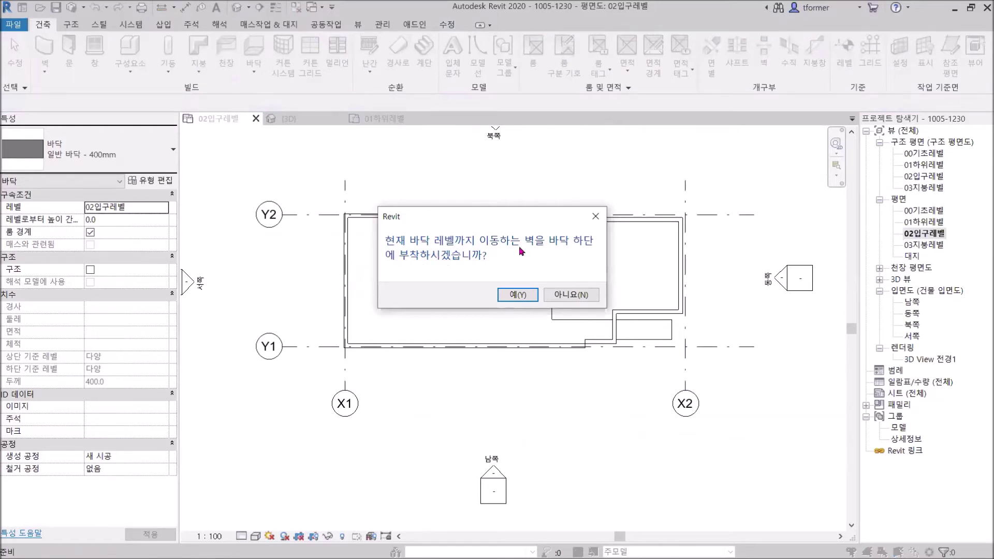
{"action": "left_click", "coordinate": [571, 295]}
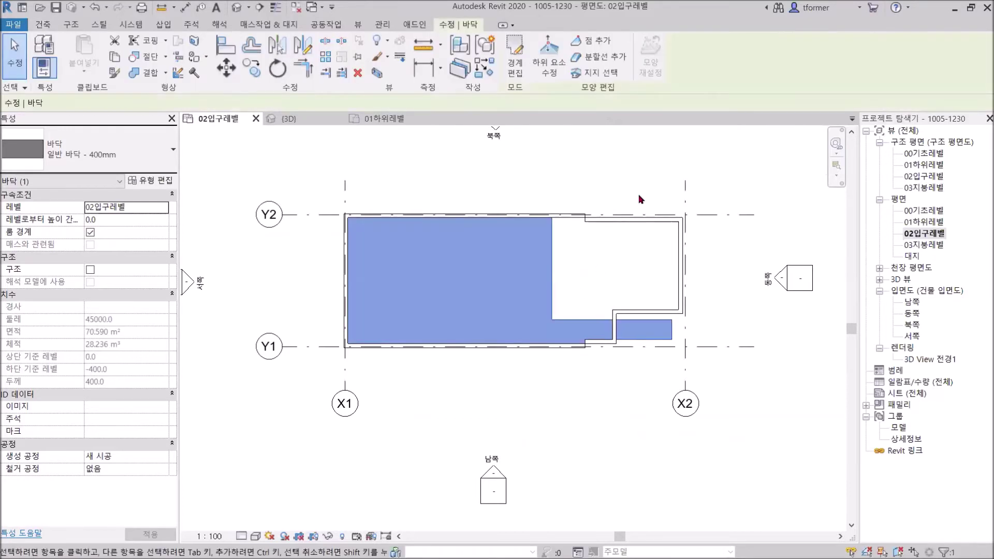
{"action": "left_click", "coordinate": [656, 161]}
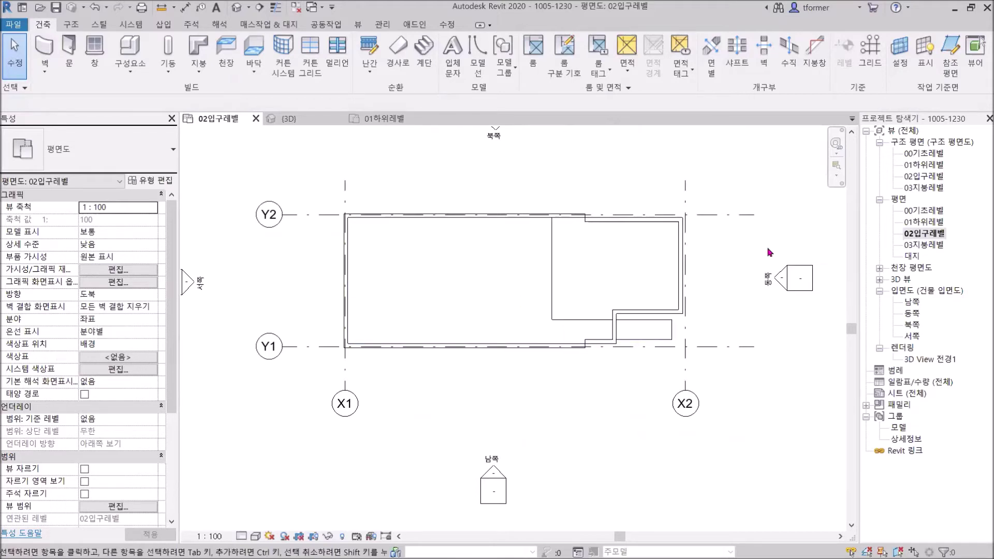
Step: Open the 01하위레벨 floor plan and set up a 일반 - 200mm wall with its height reaching 02입구레벨
{"action": "double_click", "coordinate": [924, 222]}
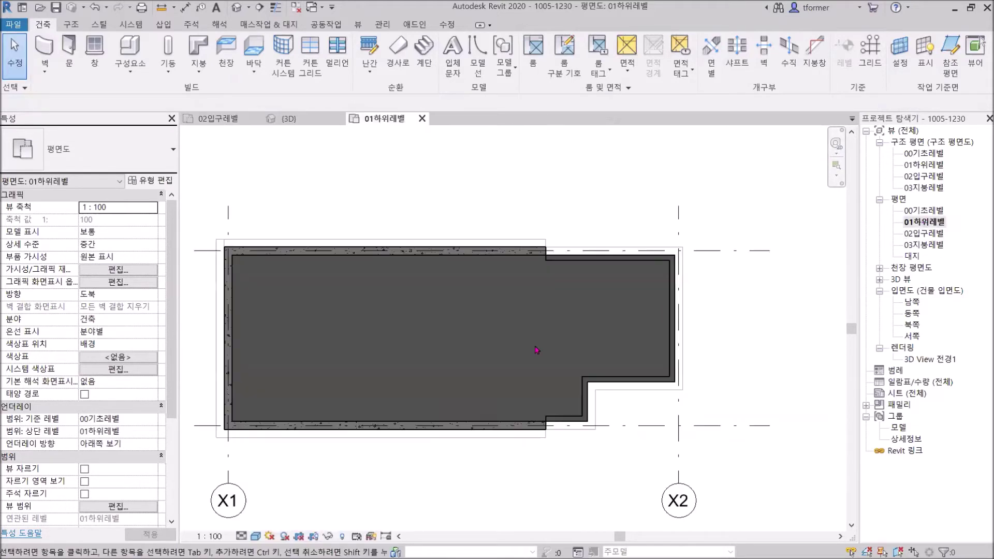
{"action": "scroll", "coordinate": [430, 339], "scroll_direction": "down", "scroll_amount": 2}
{"action": "middle_click_drag", "start_coordinate": [430, 336], "coordinate": [561, 302]}
{"action": "scroll", "coordinate": [557, 297], "scroll_direction": "up", "scroll_amount": 3}
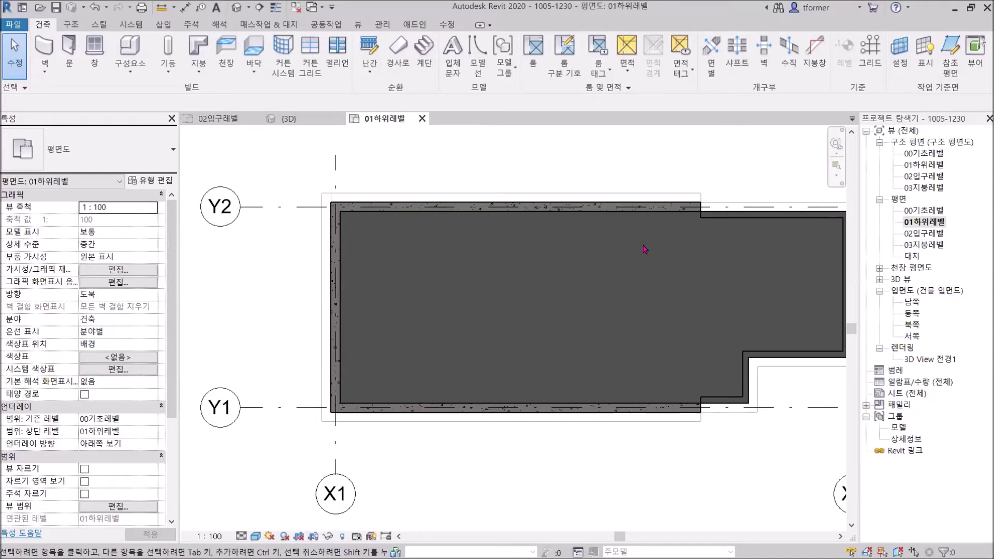
{"action": "middle_click_drag", "start_coordinate": [632, 291], "coordinate": [536, 290]}
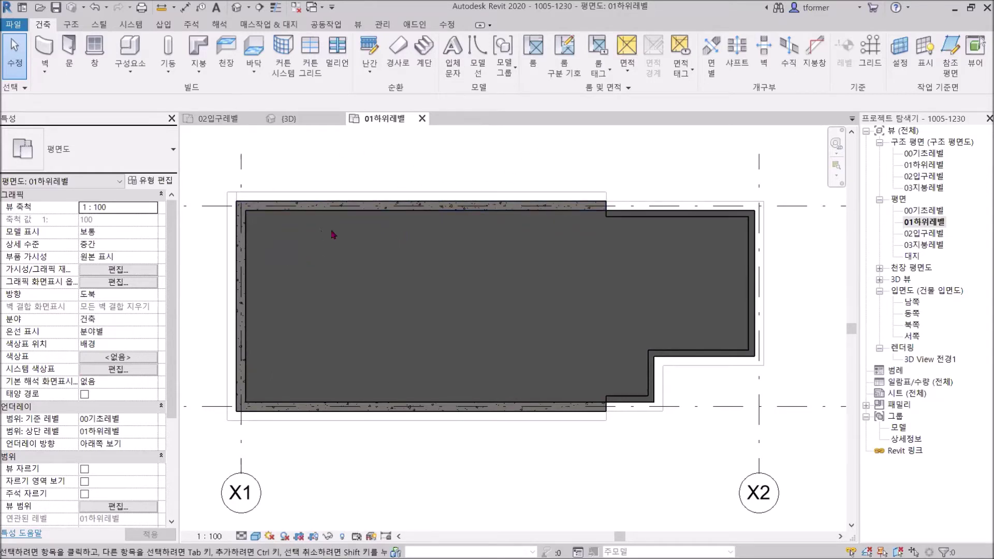
{"action": "mouse_move", "coordinate": [323, 231]}
{"action": "middle_mouse_down"}
{"action": "mouse_move", "coordinate": [346, 218]}
{"action": "mouse_move", "coordinate": [321, 245]}
{"action": "middle_mouse_up"}
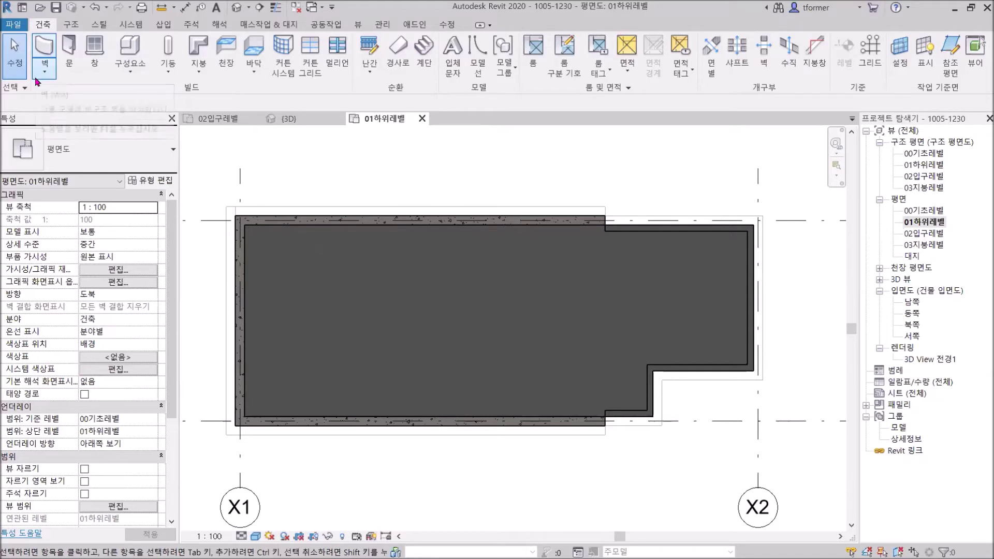
{"action": "left_click", "coordinate": [47, 50]}
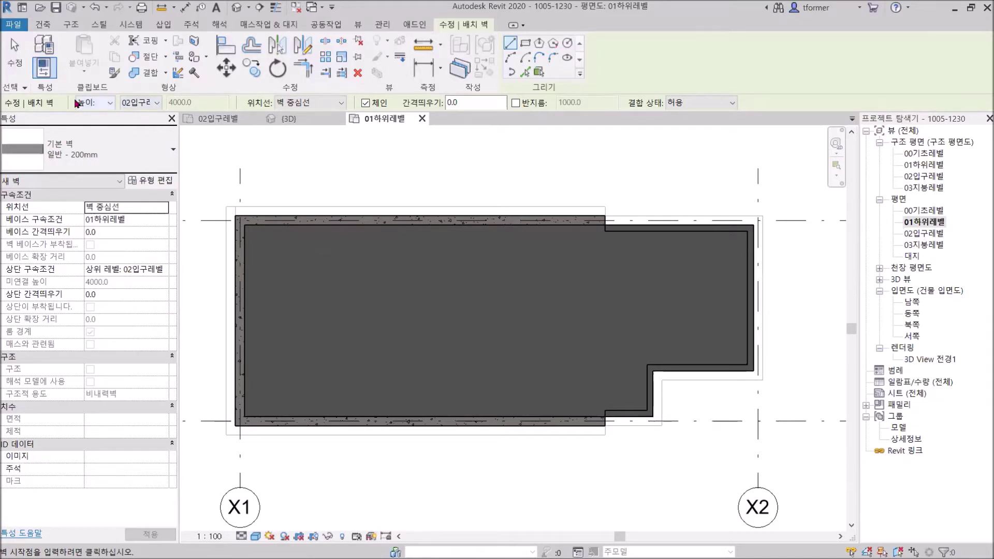
{"action": "left_click", "coordinate": [158, 103]}
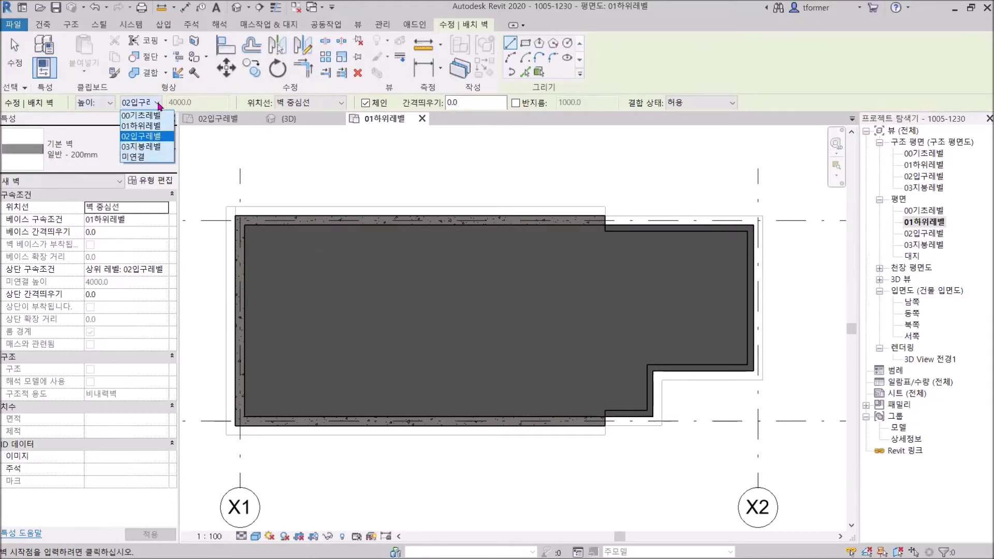
{"action": "left_click", "coordinate": [161, 137]}
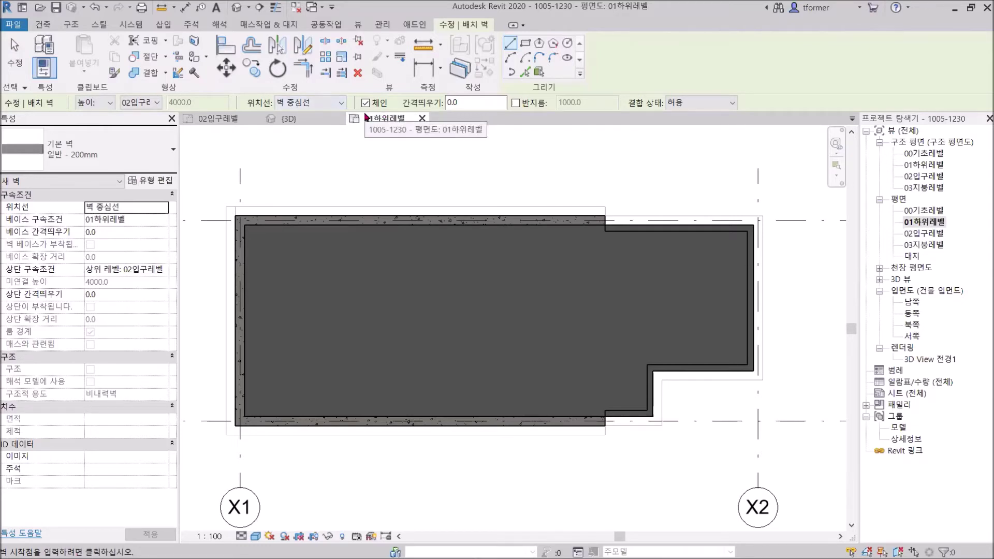
Step: Draw an L-shaped 200 mm partition from the Y1 concrete wall into the building and across to the X1 concrete wall
{"action": "left_click", "coordinate": [485, 420]}
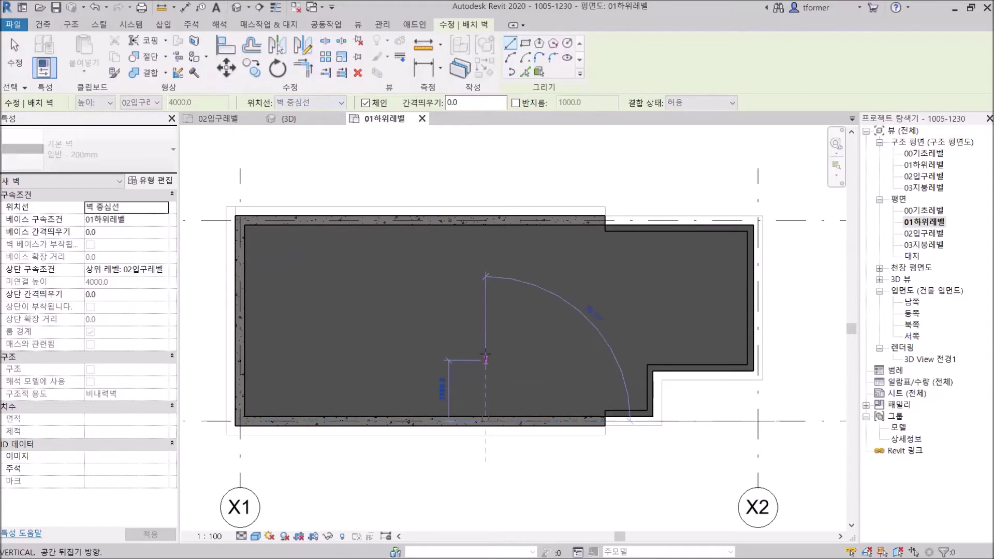
{"action": "left_click", "coordinate": [485, 309]}
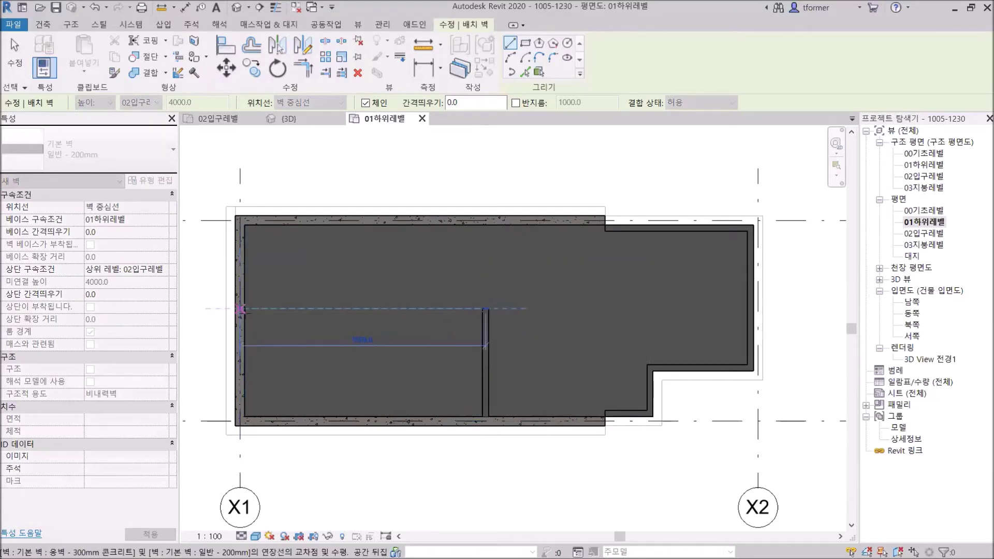
{"action": "scroll", "coordinate": [240, 308], "scroll_direction": "up", "scroll_amount": 2}
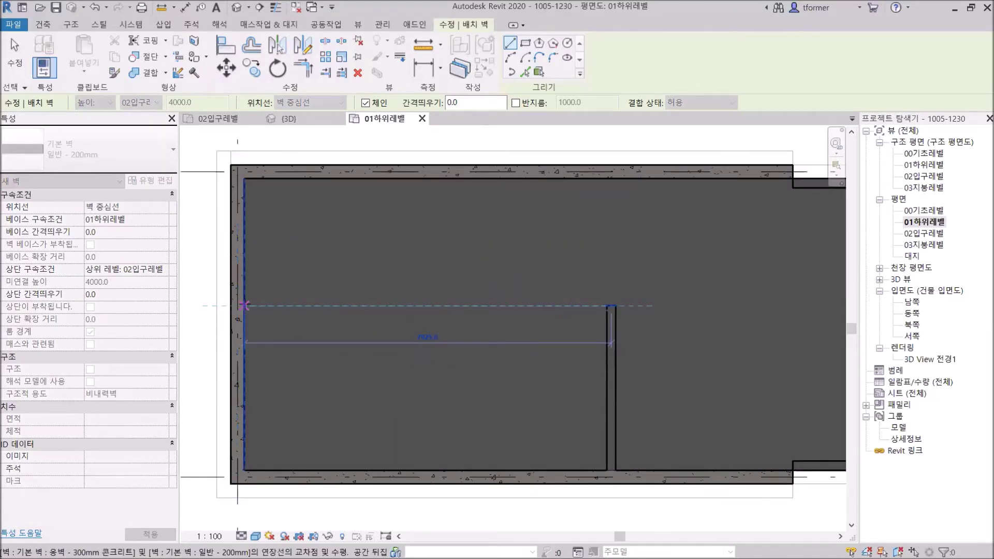
{"action": "left_click", "coordinate": [243, 306]}
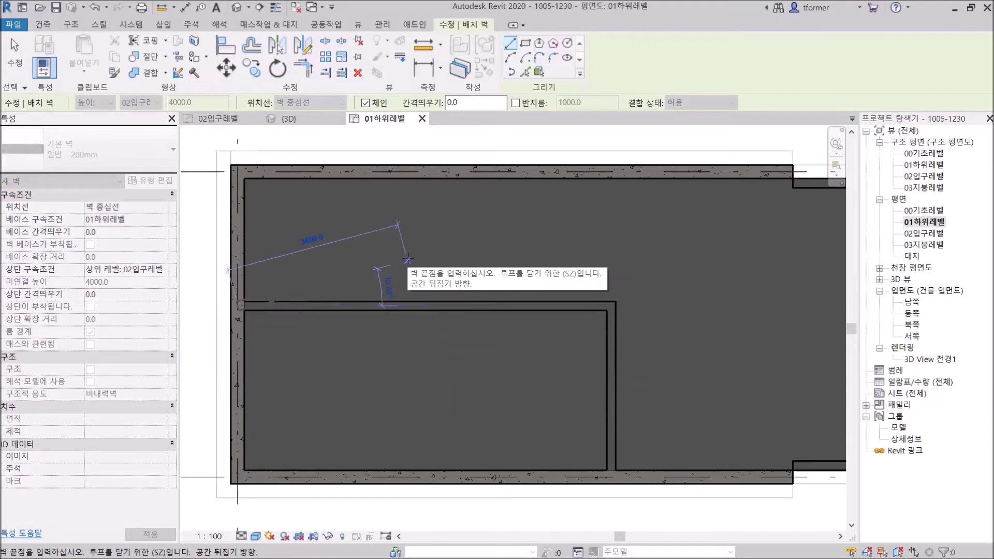
{"action": "right_click", "coordinate": [420, 228]}
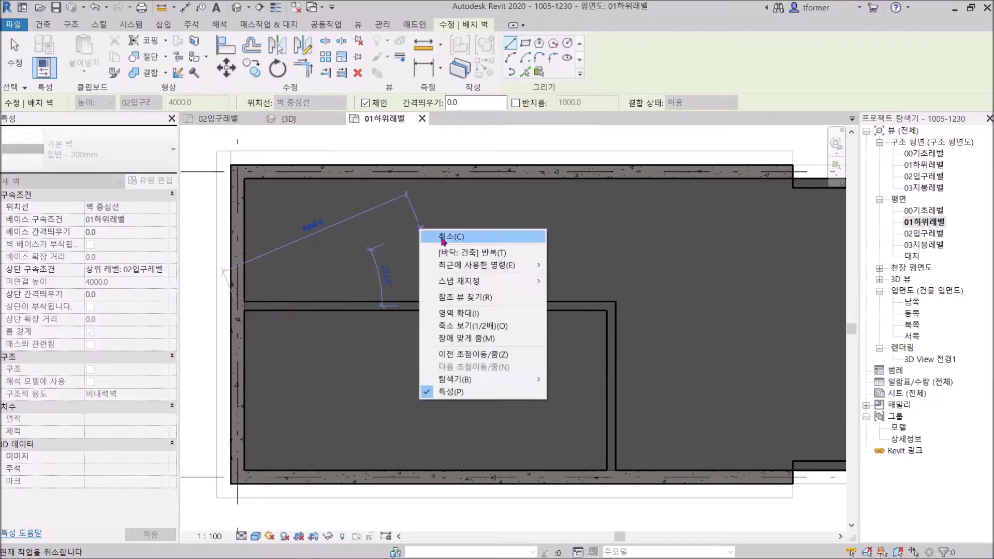
{"action": "left_click", "coordinate": [437, 230]}
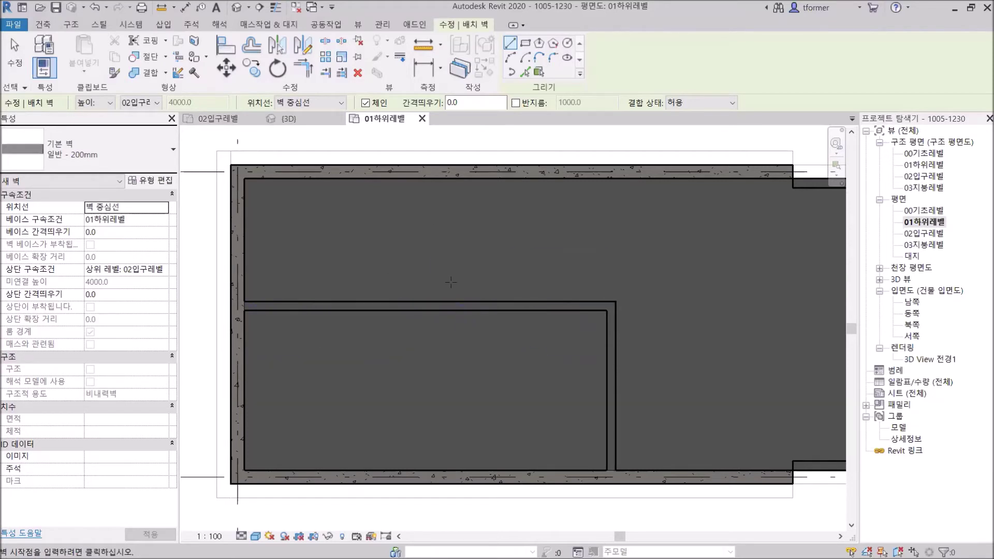
Step: Add a perpendicular 200 mm partition from the L-shaped partition's long leg to the Y2 concrete wall, splitting off a corner room
{"action": "left_click", "coordinate": [372, 301]}
{"action": "left_click", "coordinate": [371, 180]}
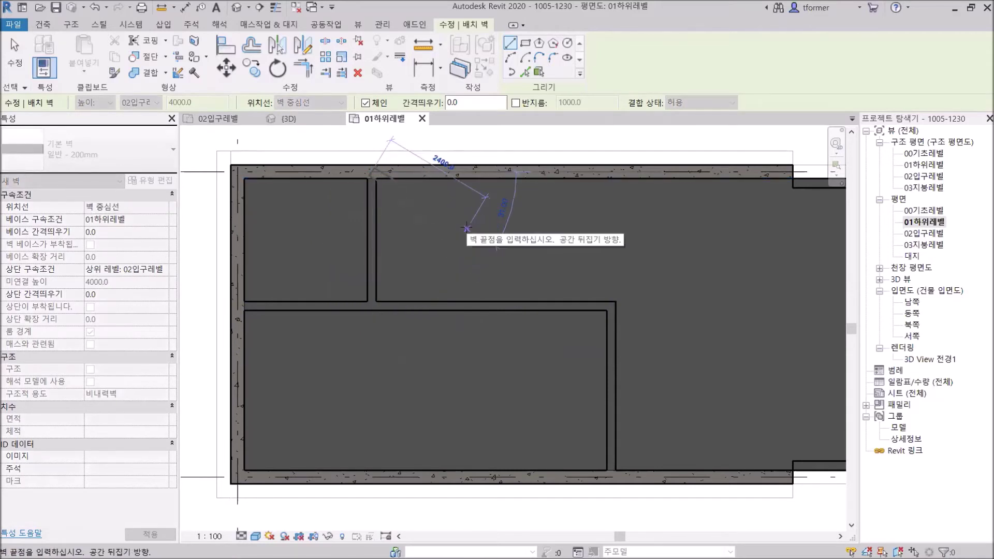
{"action": "key", "text": "Escape"}
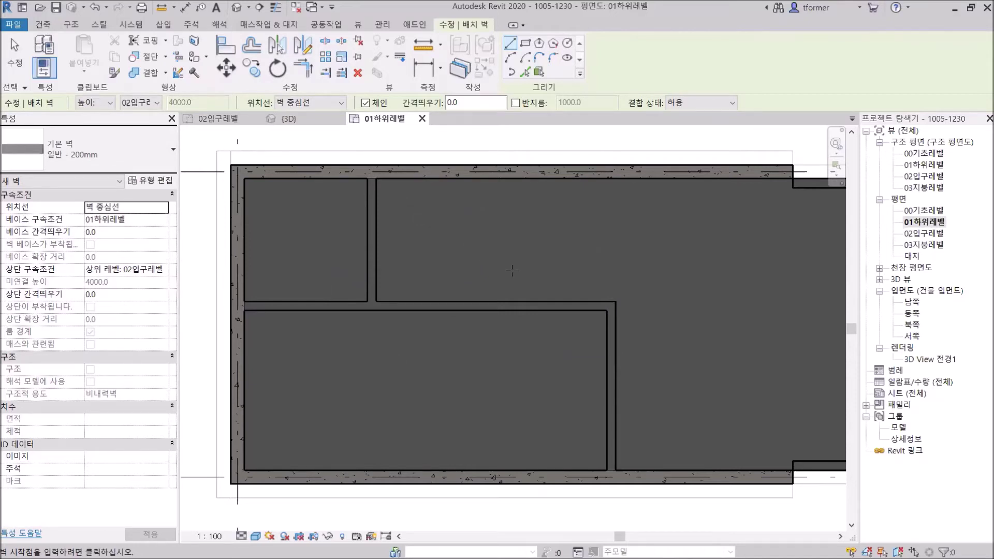
{"action": "left_click", "coordinate": [614, 301]}
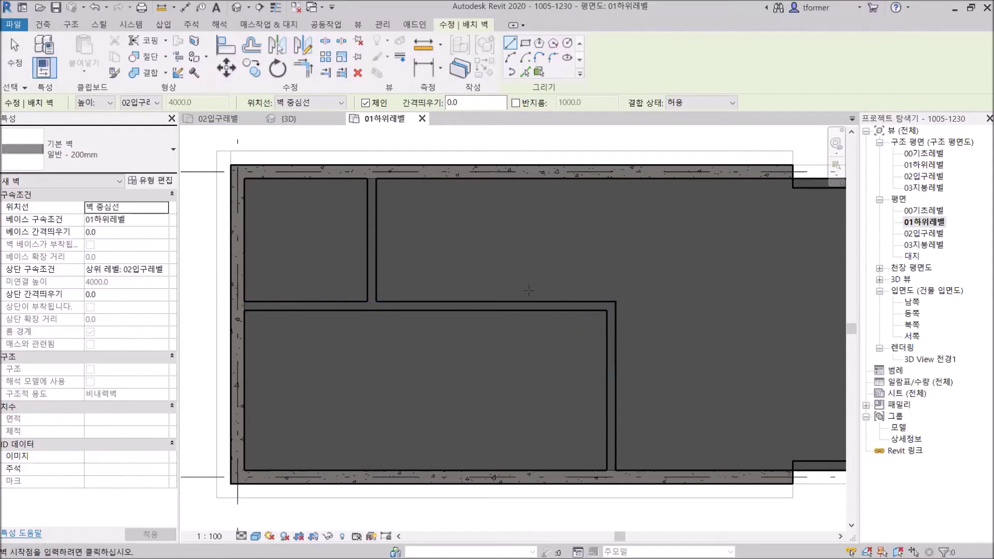
Step: Draw a 200 mm partition from the corner room's wall, parallel to the L-shaped partition's long leg and ending in line with its short leg
{"action": "left_click", "coordinate": [377, 240]}
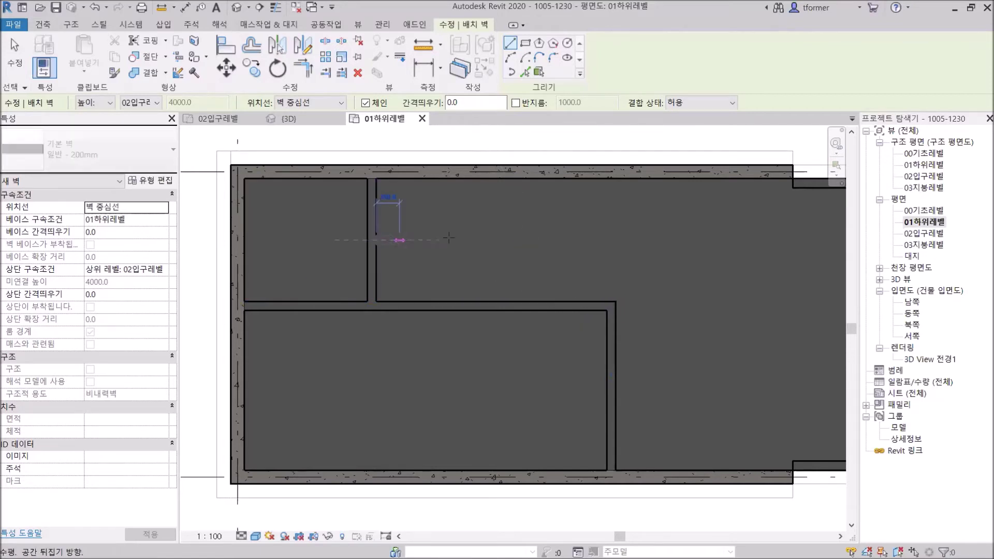
{"action": "left_click", "coordinate": [612, 240]}
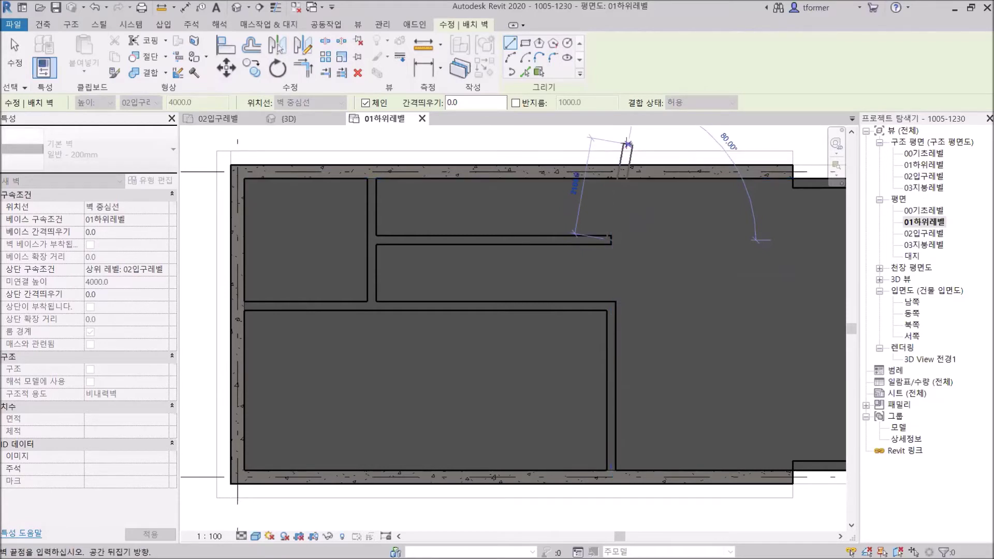
{"action": "right_click", "coordinate": [627, 146]}
{"action": "left_click", "coordinate": [658, 150]}
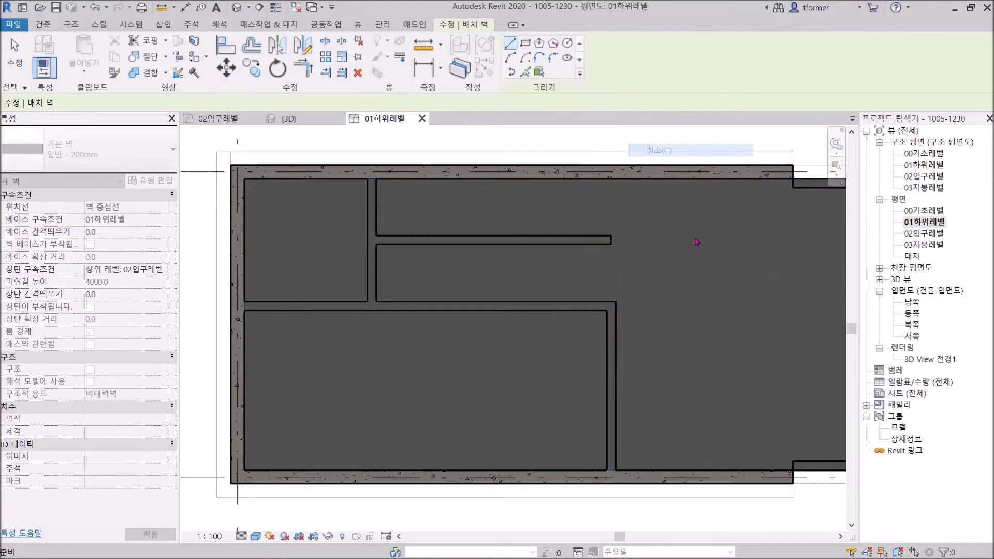
{"action": "right_click", "coordinate": [625, 133]}
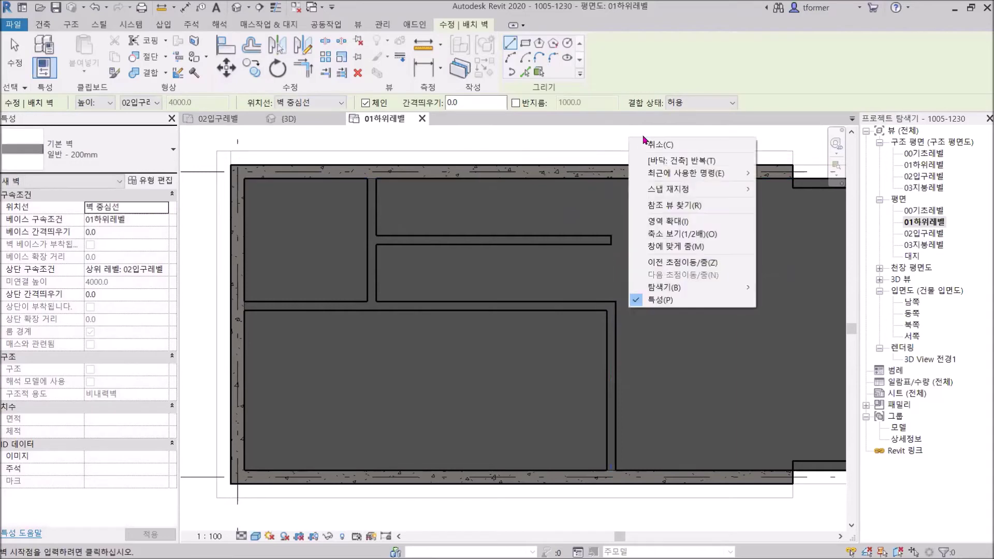
{"action": "left_click", "coordinate": [653, 139]}
Step: Select the L-shaped partition's short leg, which runs to the Y1 concrete wall
{"action": "left_click", "coordinate": [615, 349]}
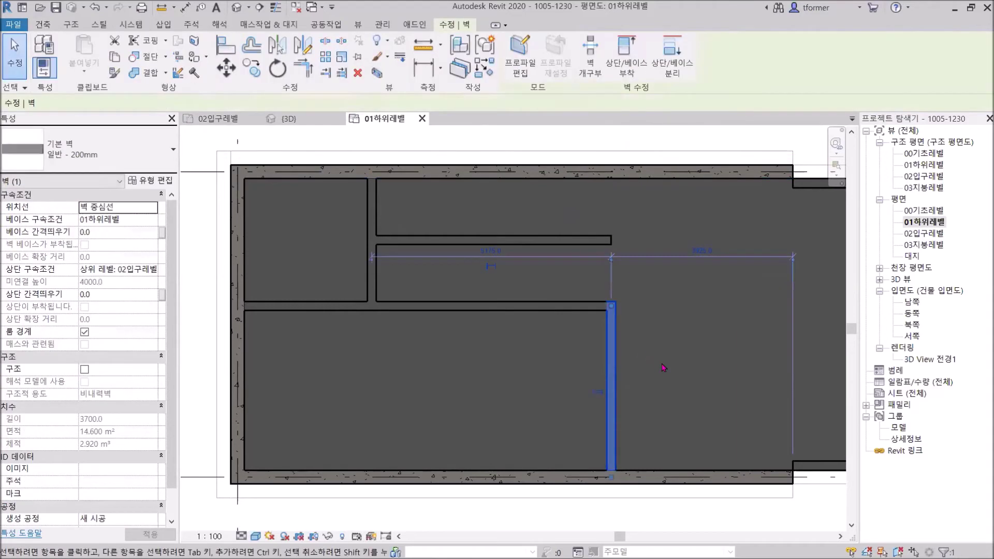
{"action": "scroll", "coordinate": [664, 368], "scroll_direction": "down", "scroll_amount": 1}
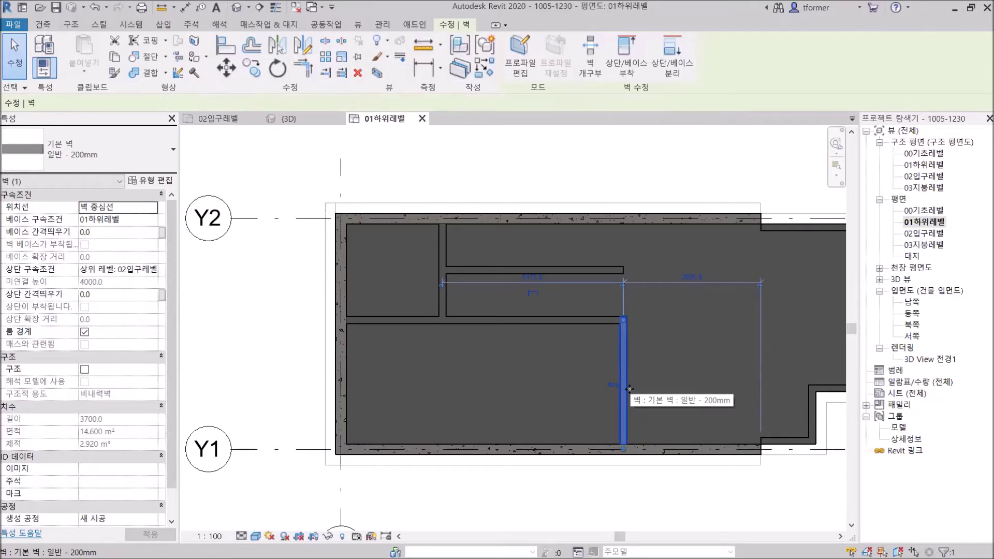
Step: Replace the short vertical partition with a 200 mm generic wall running from the Y1 exterior wall through to the Y2 exterior wall
{"action": "key", "text": "Delete"}
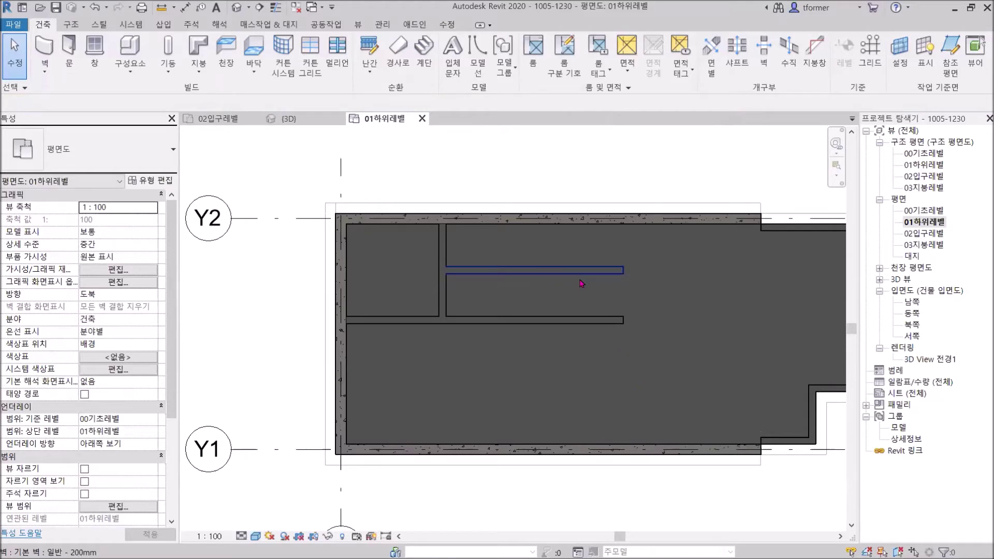
{"action": "left_click", "coordinate": [44, 48]}
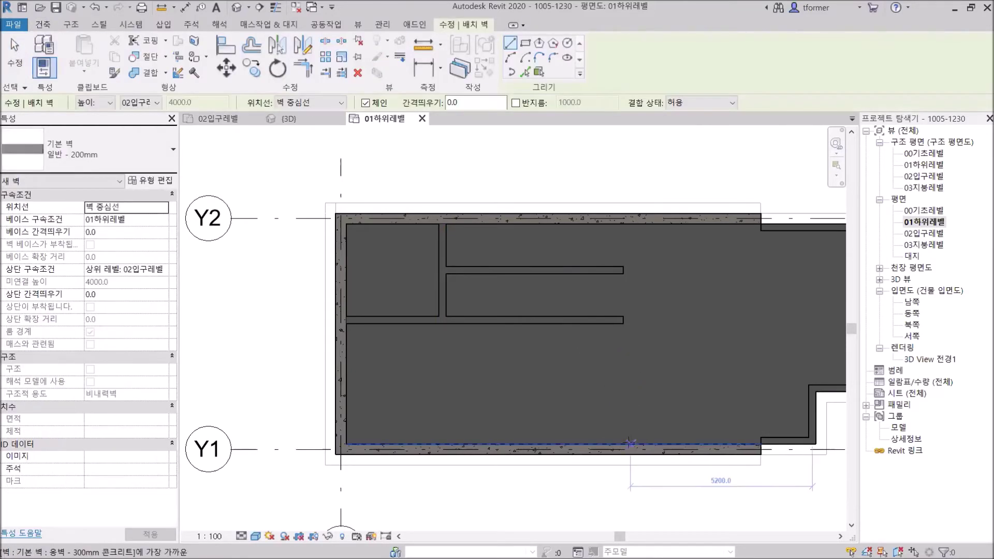
{"action": "left_click", "coordinate": [622, 443]}
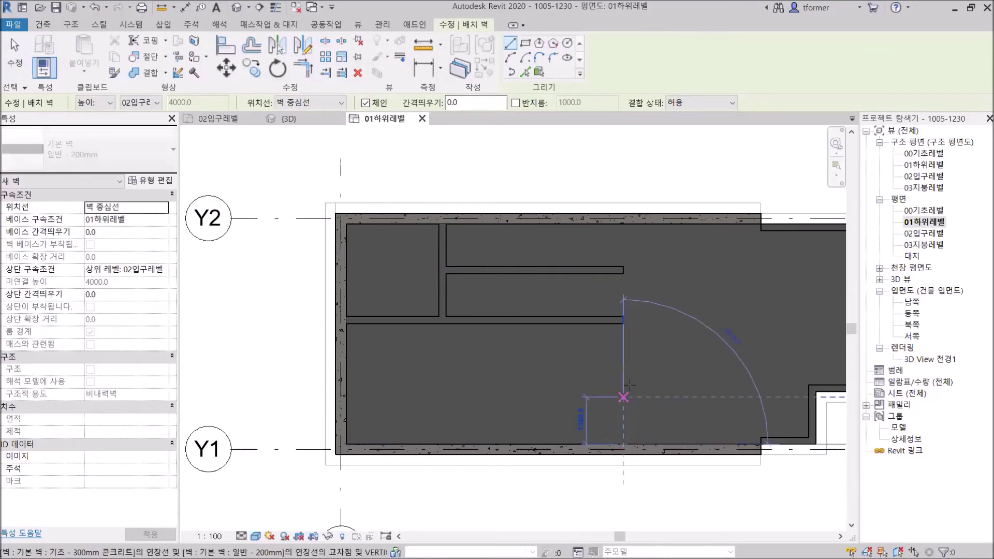
{"action": "left_click", "coordinate": [623, 224]}
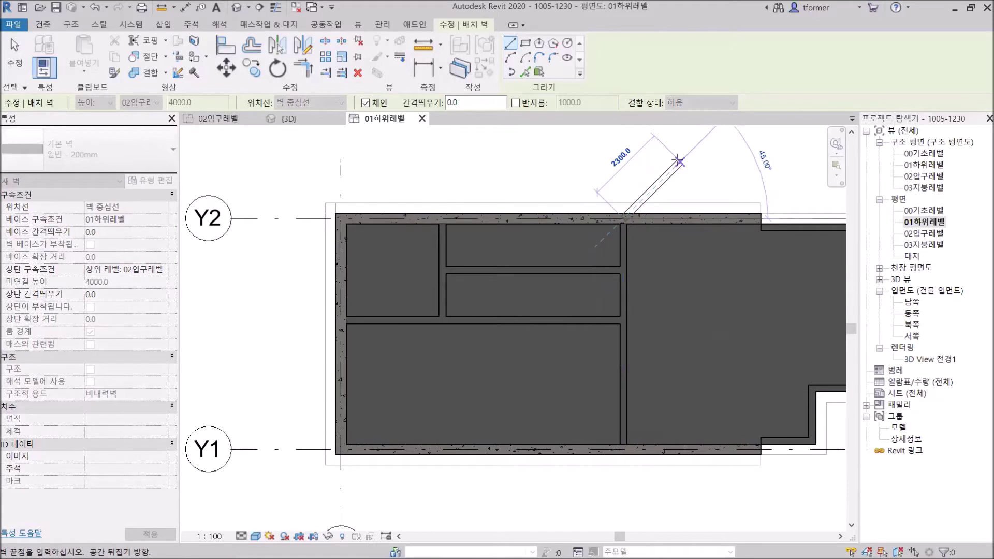
{"action": "right_click", "coordinate": [679, 160]}
{"action": "left_click", "coordinate": [702, 166]}
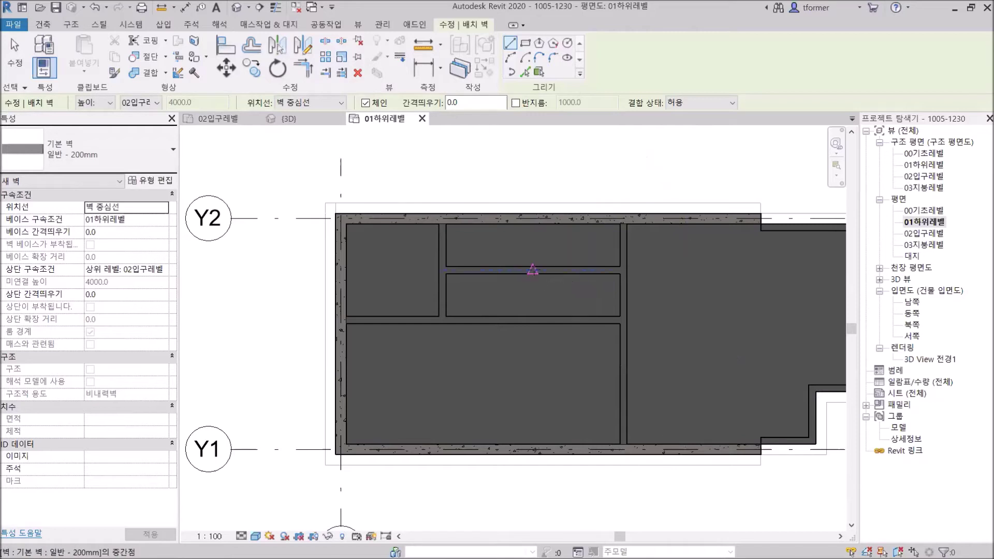
Step: Draw a short vertical 200 mm generic wall from the middle of the upper horizontal partition to the Y2 exterior wall, ending the wall command
{"action": "left_click", "coordinate": [532, 269]}
{"action": "scroll", "coordinate": [532, 269], "scroll_direction": "up", "scroll_amount": 2}
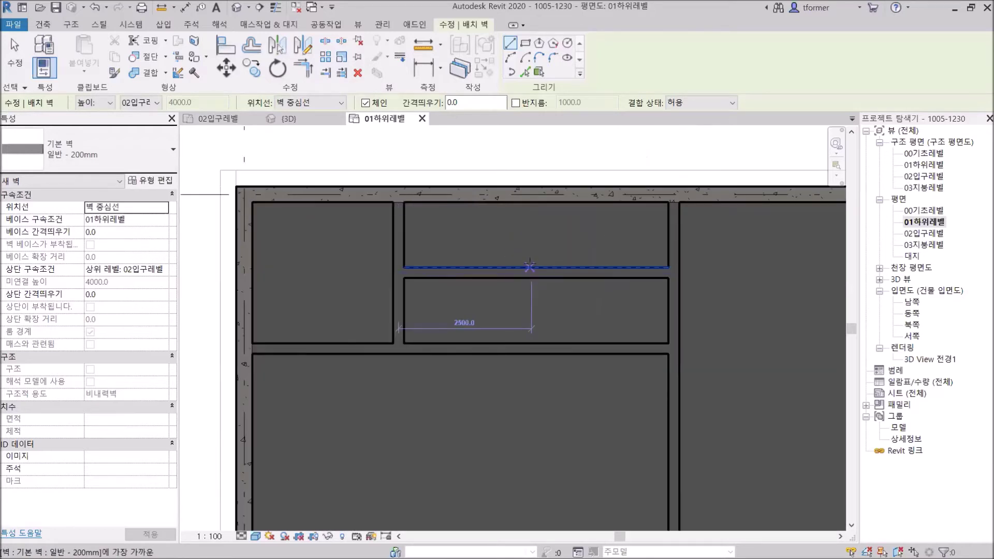
{"action": "left_click", "coordinate": [532, 202]}
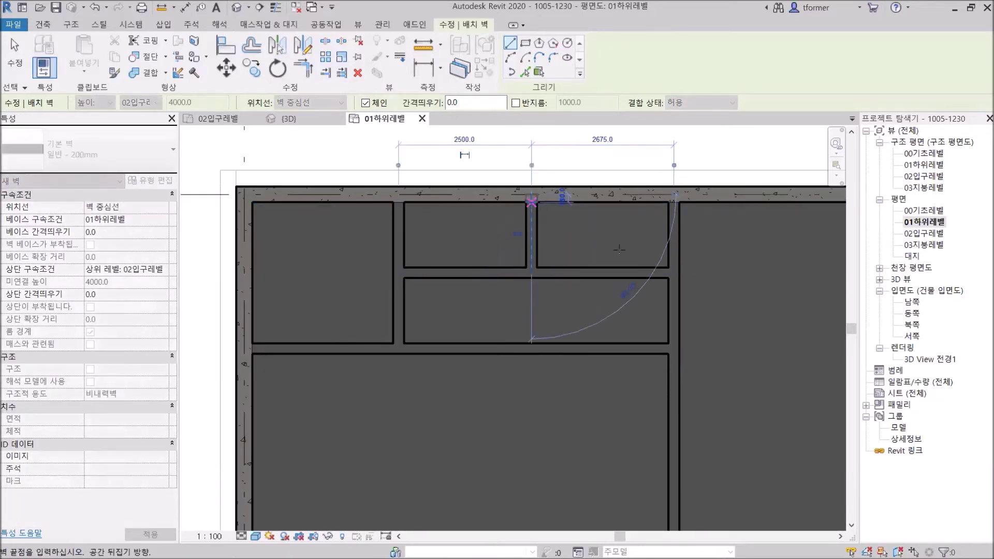
{"action": "right_click", "coordinate": [704, 140]}
{"action": "left_click", "coordinate": [729, 150]}
{"action": "scroll", "coordinate": [536, 326], "scroll_direction": "down", "scroll_amount": 2}
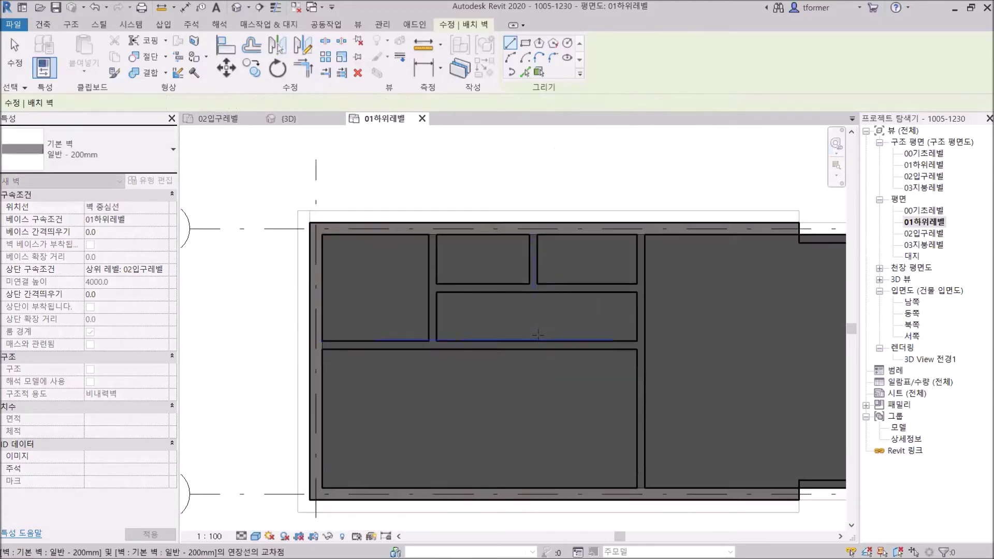
{"action": "right_click", "coordinate": [527, 186]}
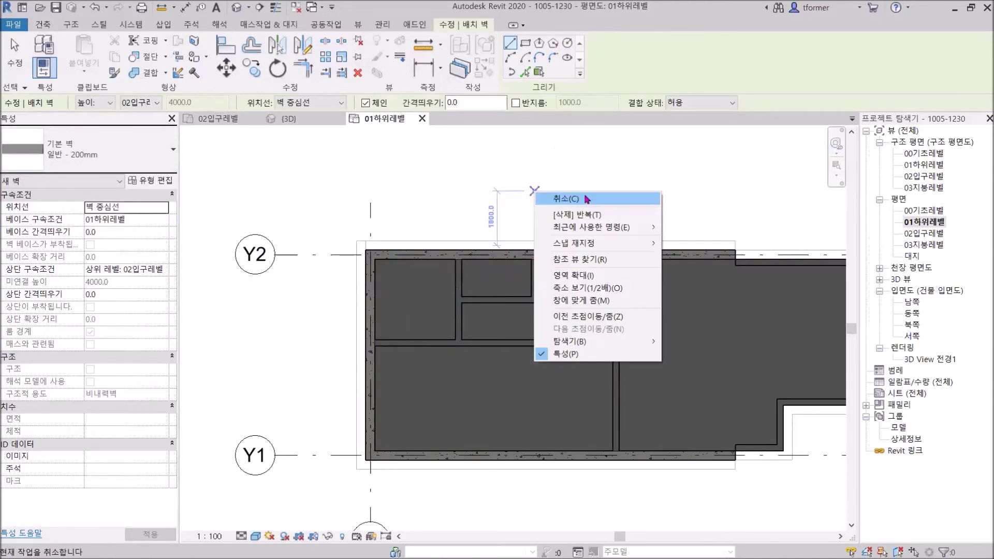
{"action": "left_click", "coordinate": [585, 196]}
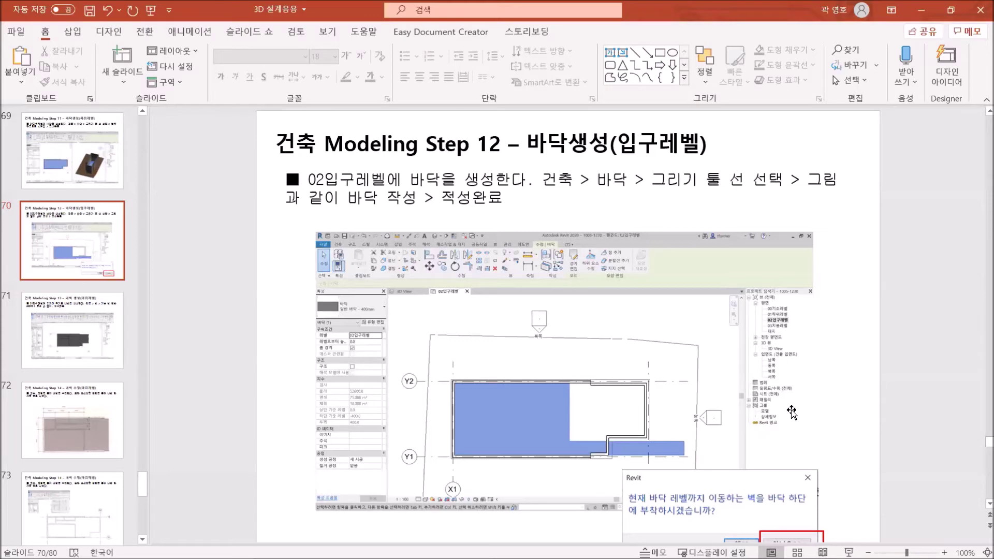
Step: Examine the interior wall dimensions on the Step 14 slide in PowerPoint and switch back to Revit
{"action": "scroll", "coordinate": [792, 409], "scroll_direction": "down", "scroll_amount": 2}
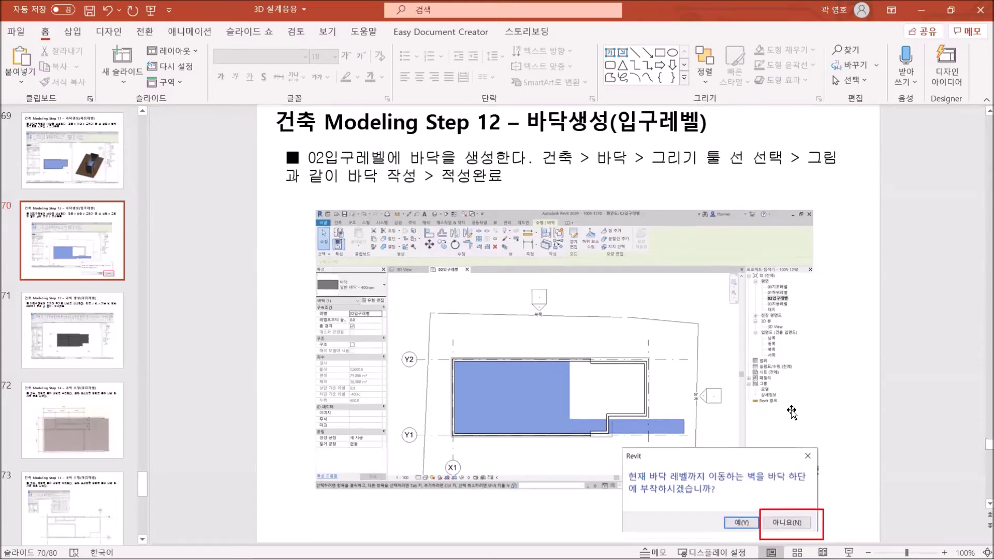
{"action": "scroll", "coordinate": [792, 409], "scroll_direction": "down", "scroll_amount": 1}
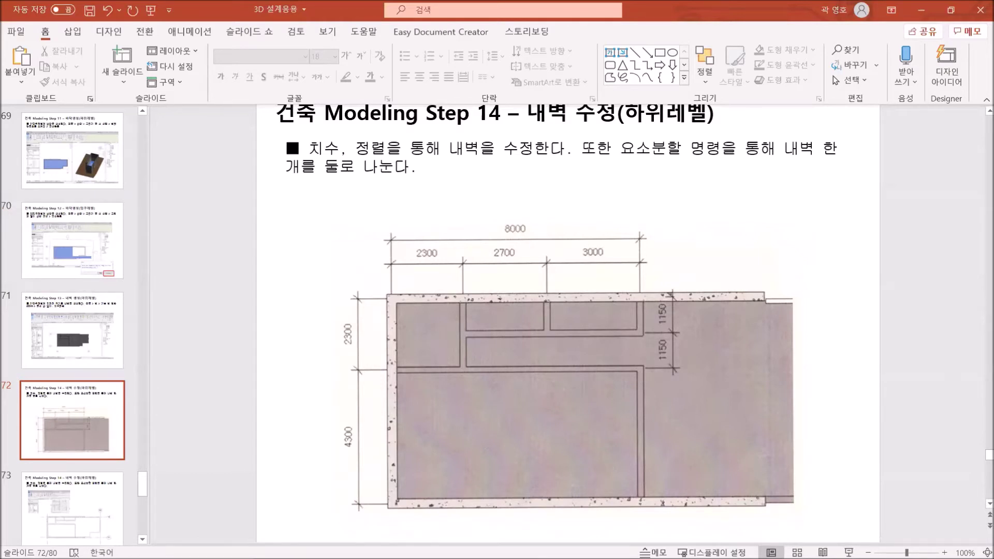
{"action": "key", "text": "alt+Tab"}
Step: Check the temporary dimensions of the long horizontal partition in the 01하위레벨 plan
{"action": "scroll", "coordinate": [494, 386], "scroll_direction": "down", "scroll_amount": 1}
{"action": "middle_click_drag", "start_coordinate": [495, 386], "coordinate": [475, 289]}
{"action": "scroll", "coordinate": [474, 293], "scroll_direction": "up", "scroll_amount": 2}
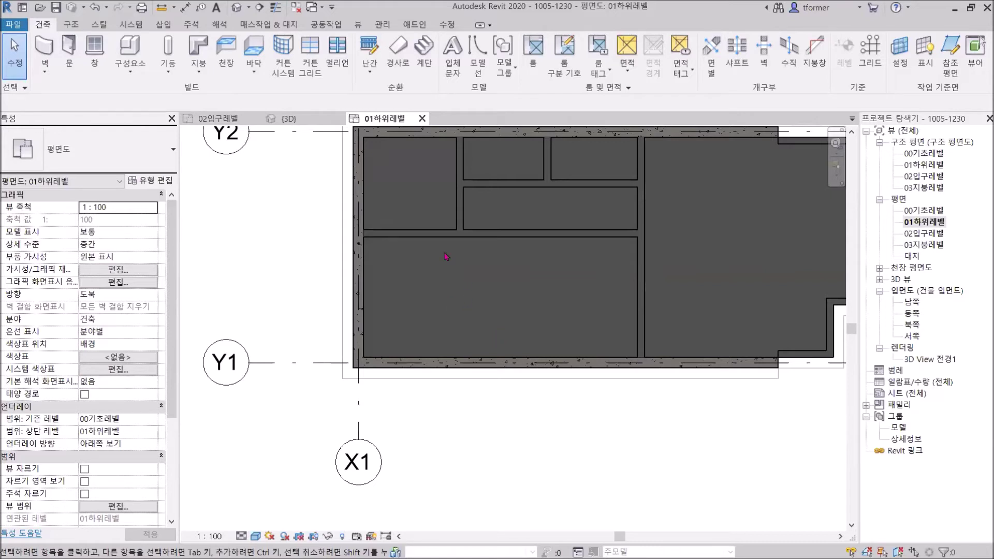
{"action": "left_click", "coordinate": [423, 237]}
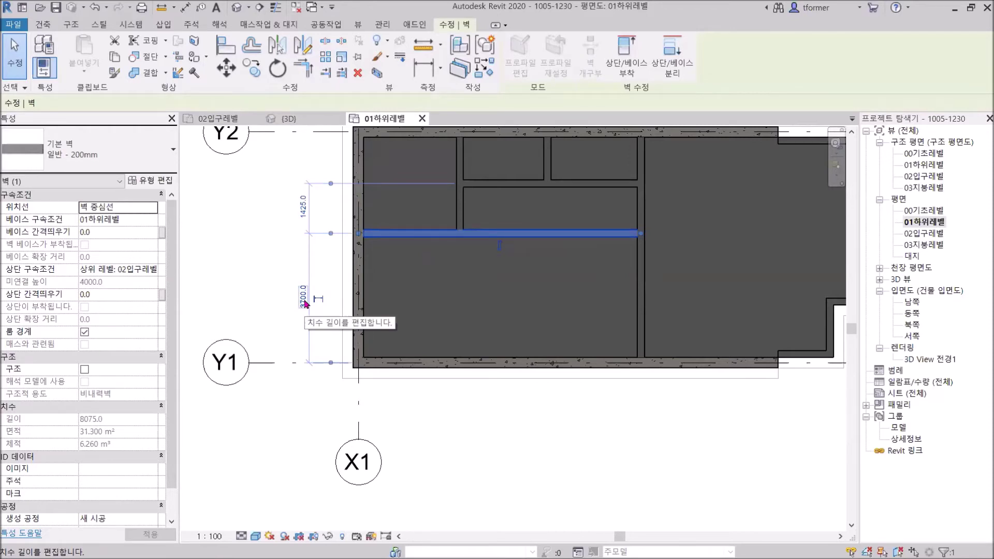
{"action": "left_click", "coordinate": [229, 279]}
{"action": "scroll", "coordinate": [370, 288], "scroll_direction": "down", "scroll_amount": 2}
{"action": "middle_click_drag", "start_coordinate": [429, 294], "coordinate": [452, 357]}
{"action": "scroll", "coordinate": [350, 294], "scroll_direction": "up", "scroll_amount": 1}
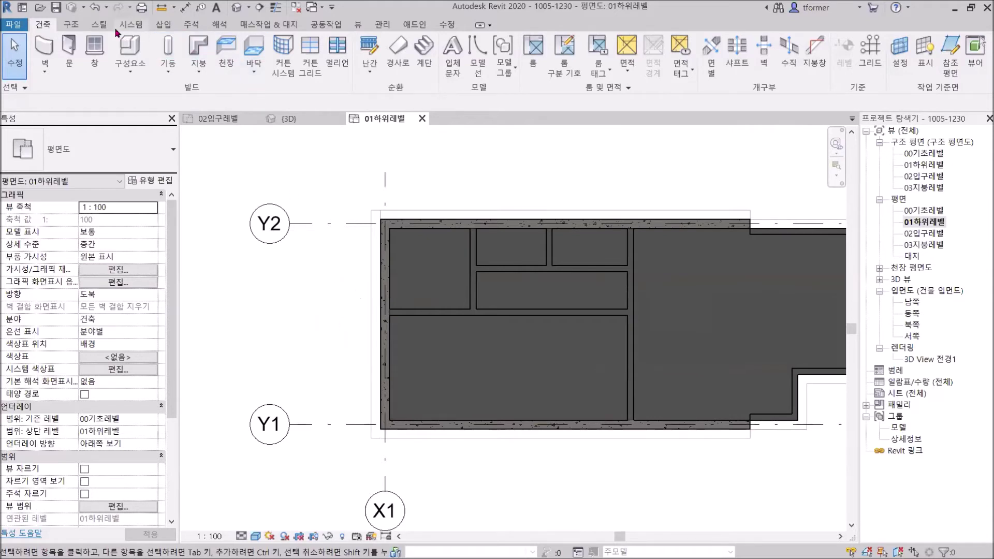
Step: Place aligned dimensions outside the west wall from the long horizontal partition to grid Y1 and to grid Y2
{"action": "left_click", "coordinate": [191, 26]}
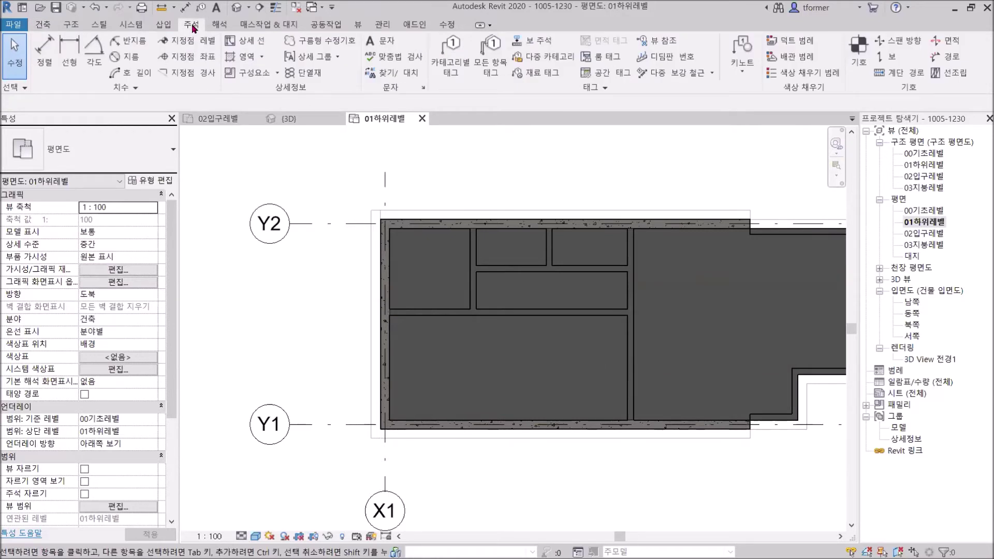
{"action": "left_click", "coordinate": [45, 51]}
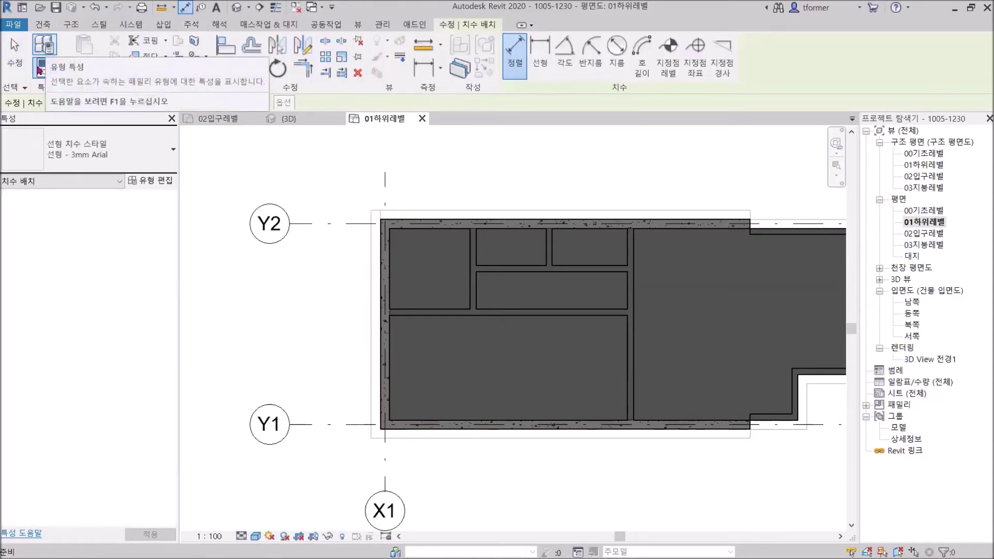
{"action": "left_click", "coordinate": [409, 310]}
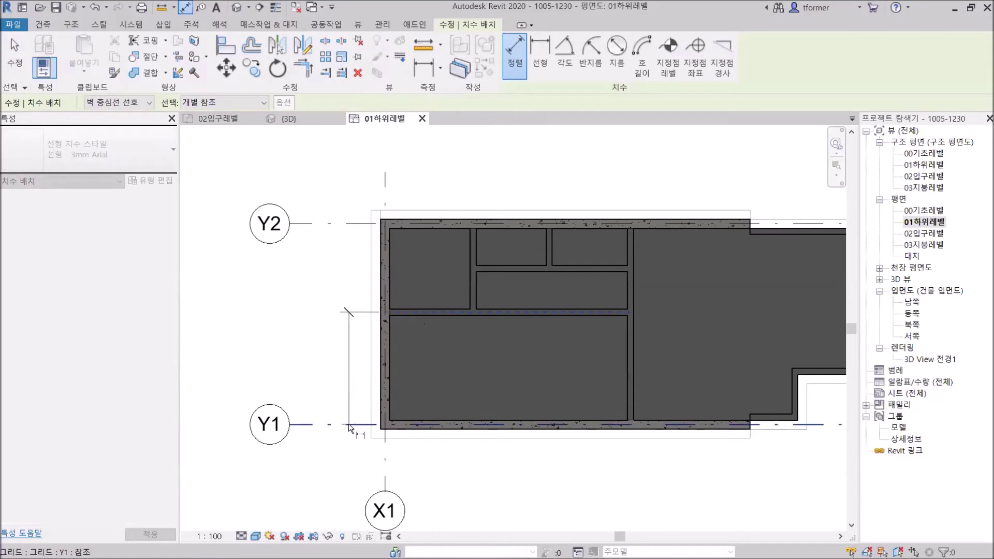
{"action": "left_click", "coordinate": [350, 428]}
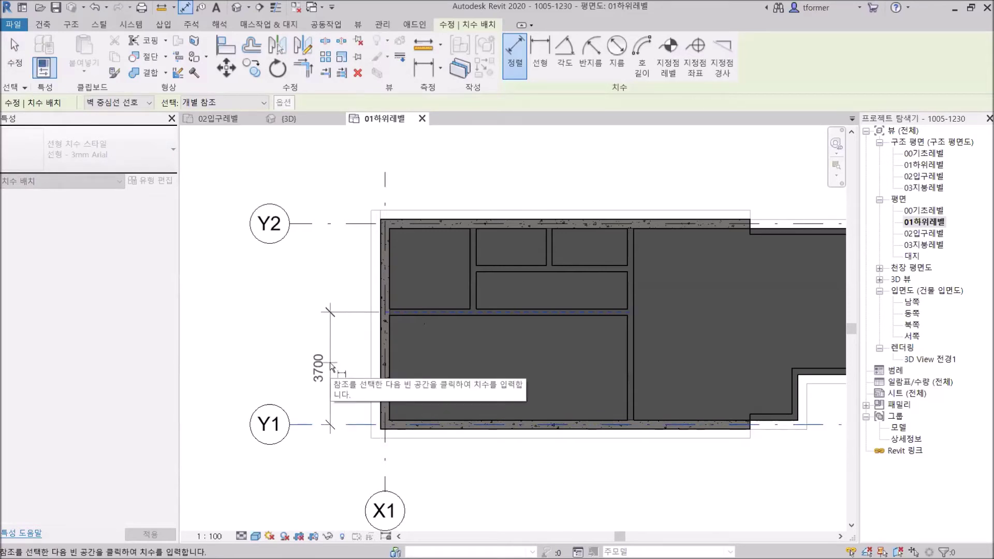
{"action": "left_click", "coordinate": [331, 365]}
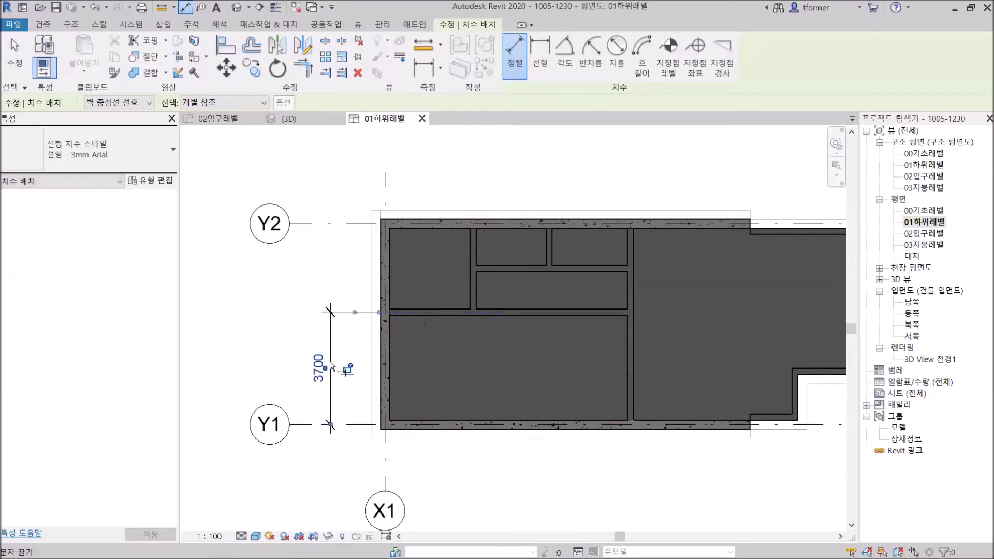
{"action": "left_click", "coordinate": [414, 309]}
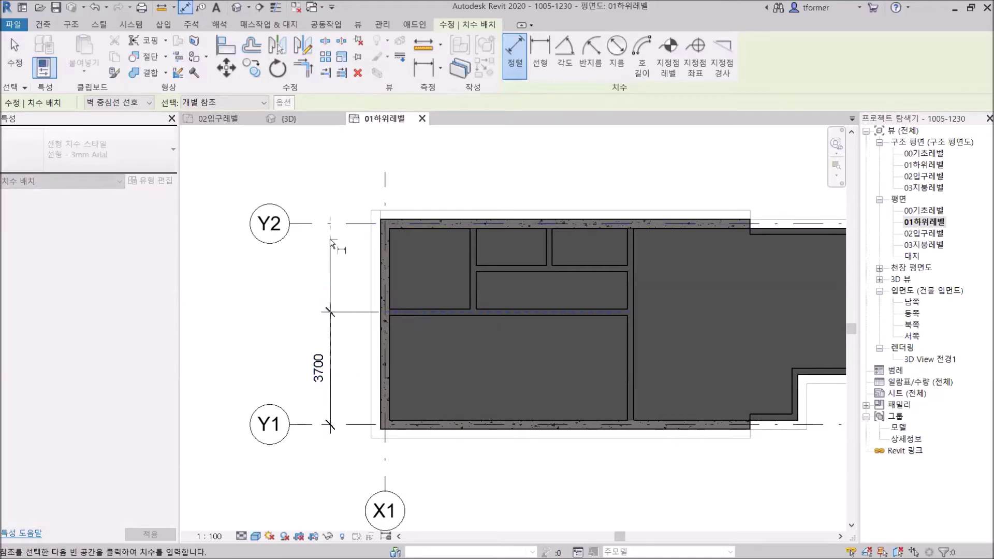
{"action": "left_click", "coordinate": [329, 224]}
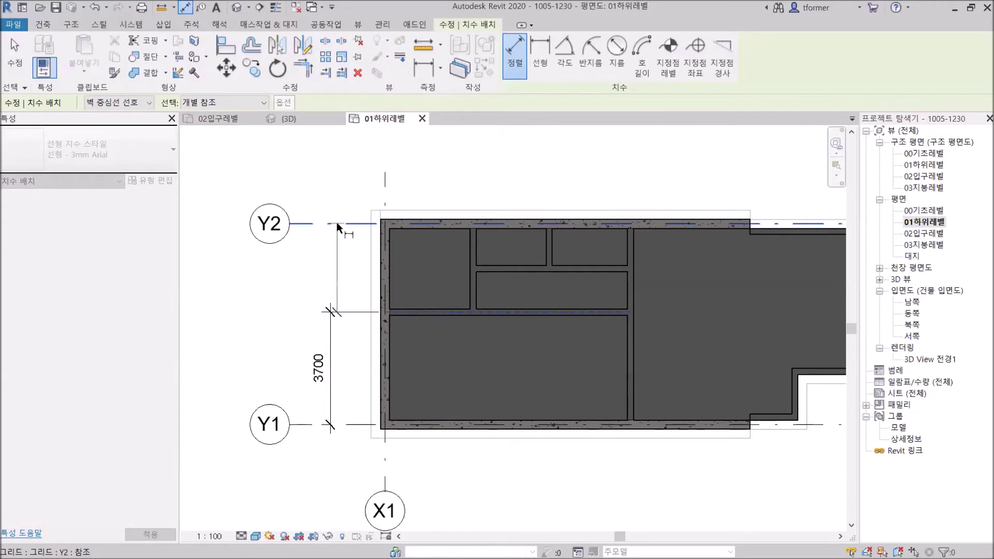
{"action": "left_click", "coordinate": [325, 247]}
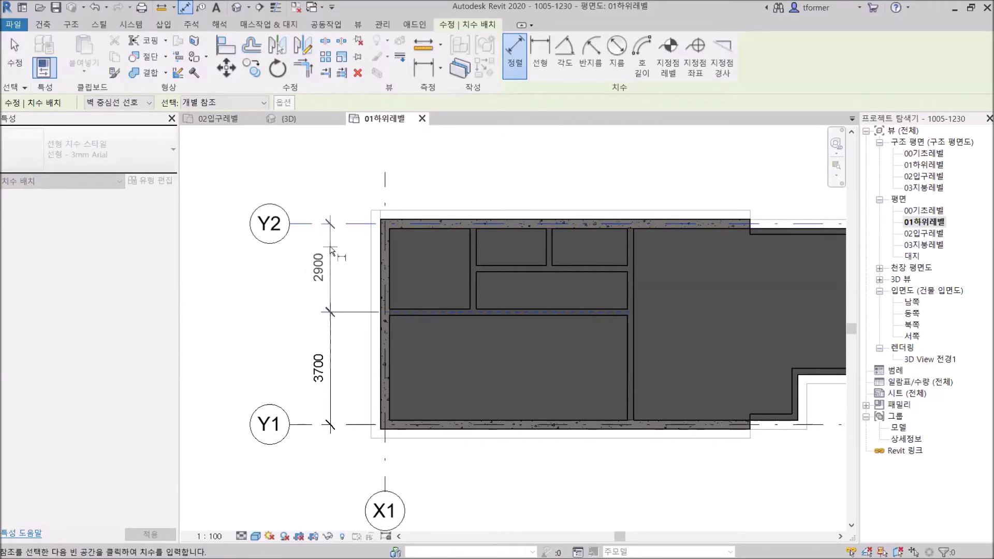
{"action": "left_click", "coordinate": [331, 267]}
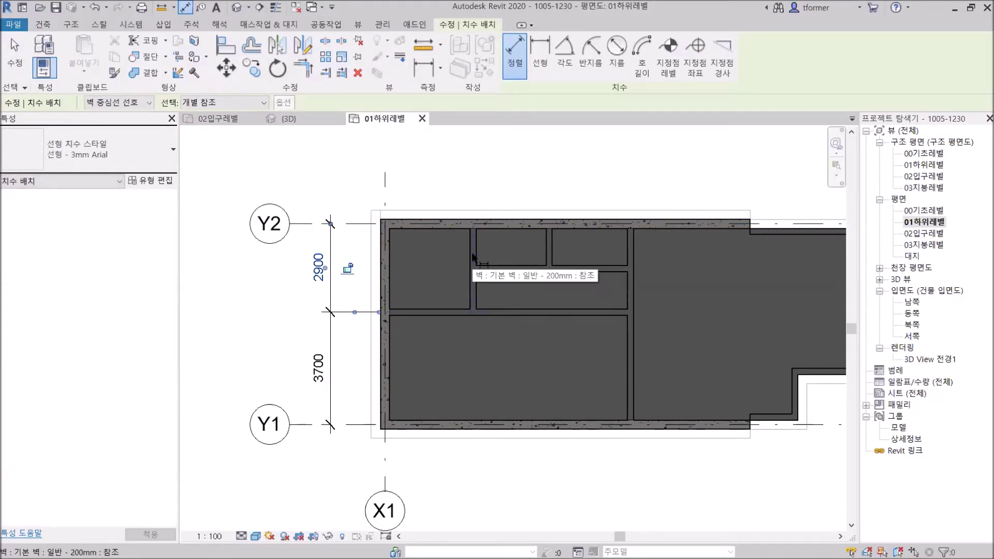
Step: Place three aligned dimensions in a row above the plan, from the west exterior wall across the three vertical partitions
{"action": "left_click", "coordinate": [383, 258]}
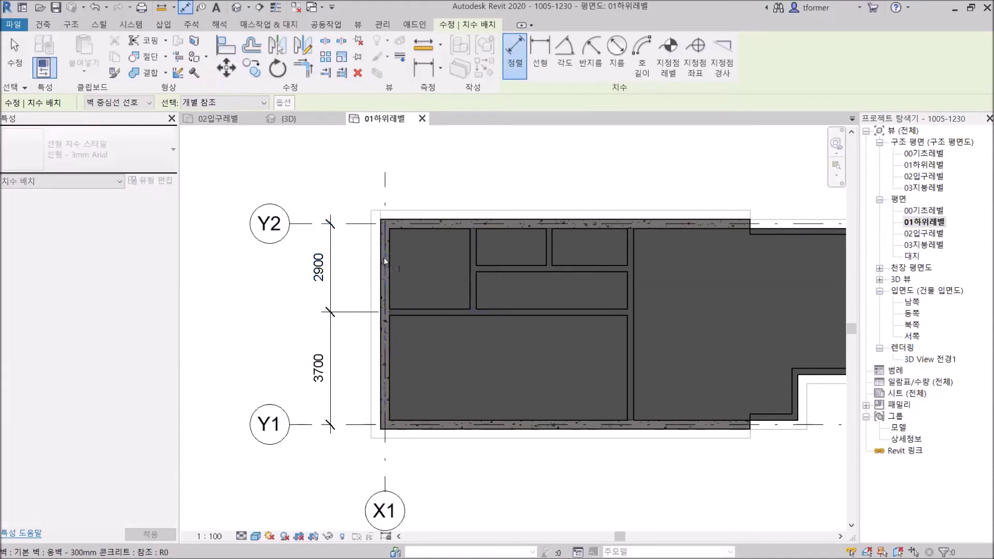
{"action": "left_click", "coordinate": [473, 252]}
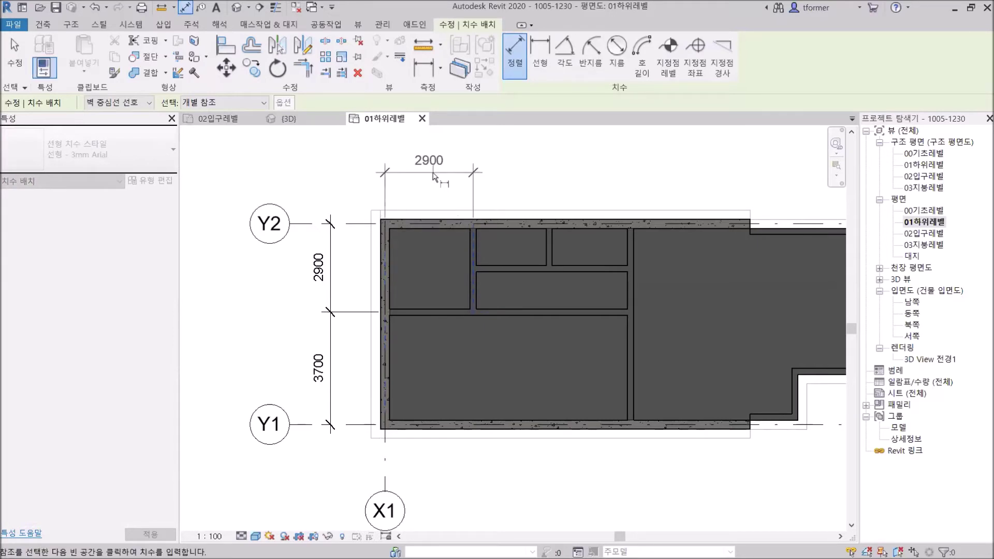
{"action": "left_click", "coordinate": [432, 177]}
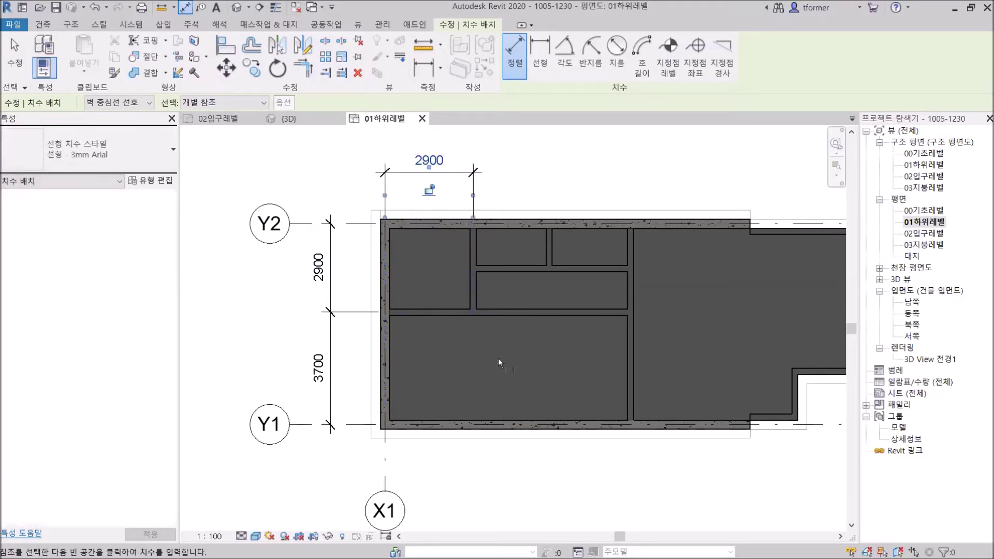
{"action": "left_click", "coordinate": [474, 251]}
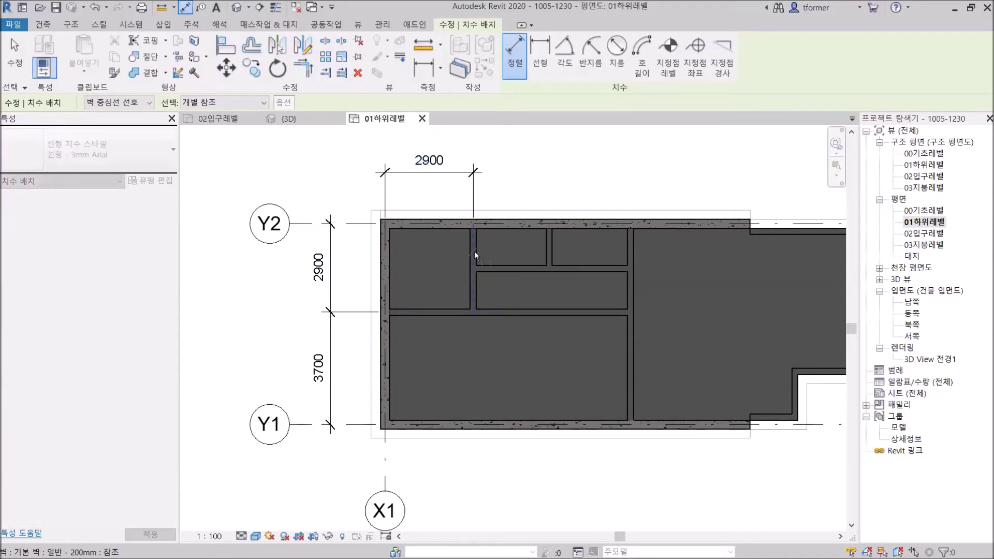
{"action": "left_click", "coordinate": [549, 245]}
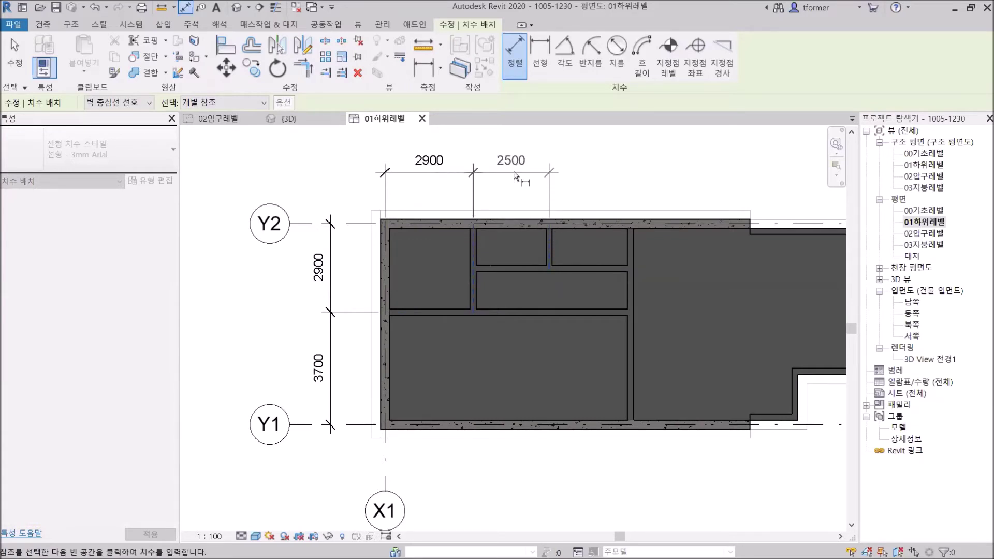
{"action": "left_click", "coordinate": [514, 176]}
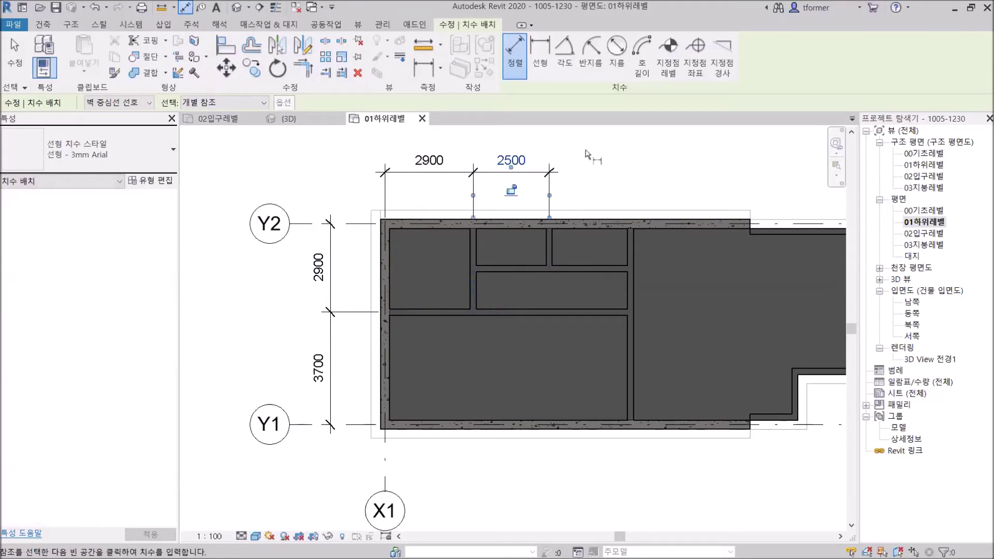
{"action": "left_click", "coordinate": [550, 246]}
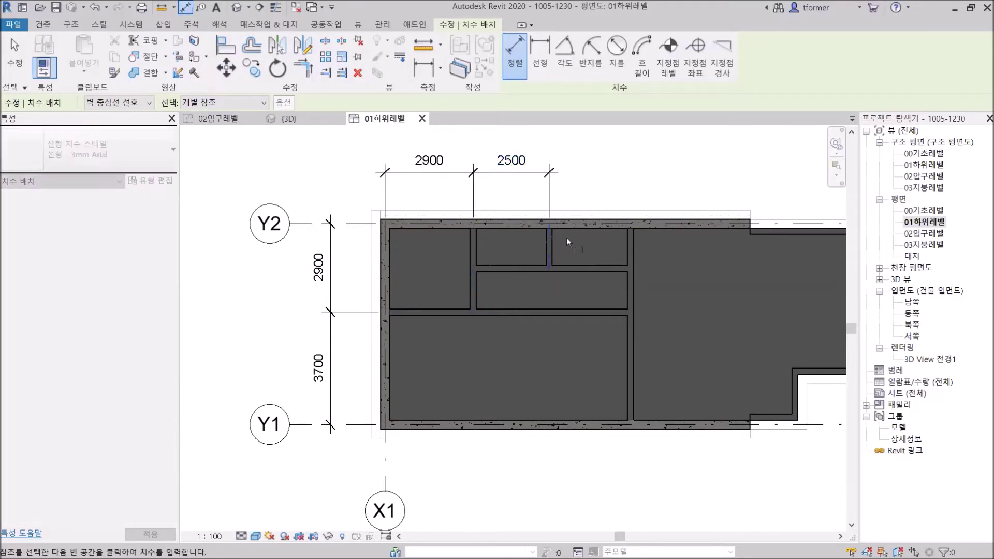
{"action": "left_click", "coordinate": [628, 238]}
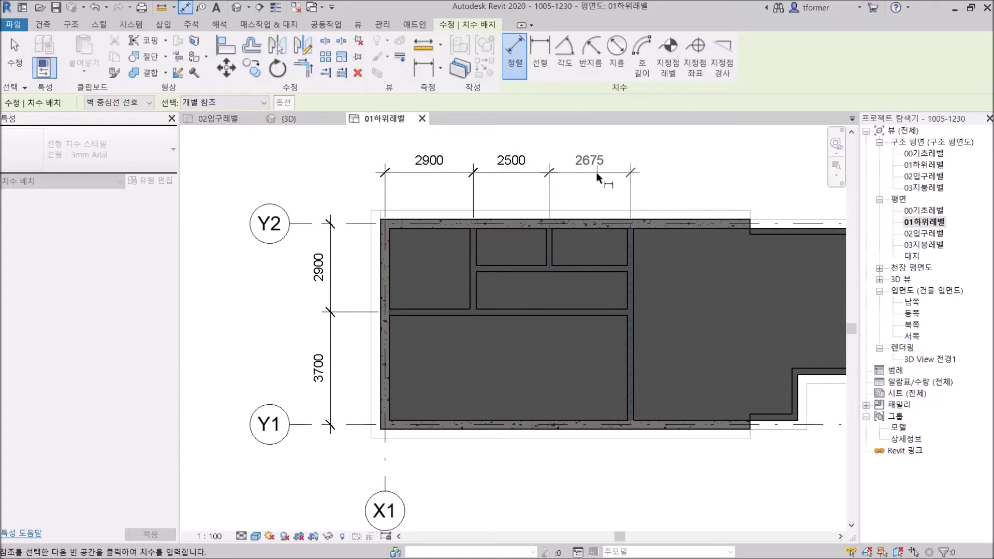
{"action": "left_click", "coordinate": [596, 172]}
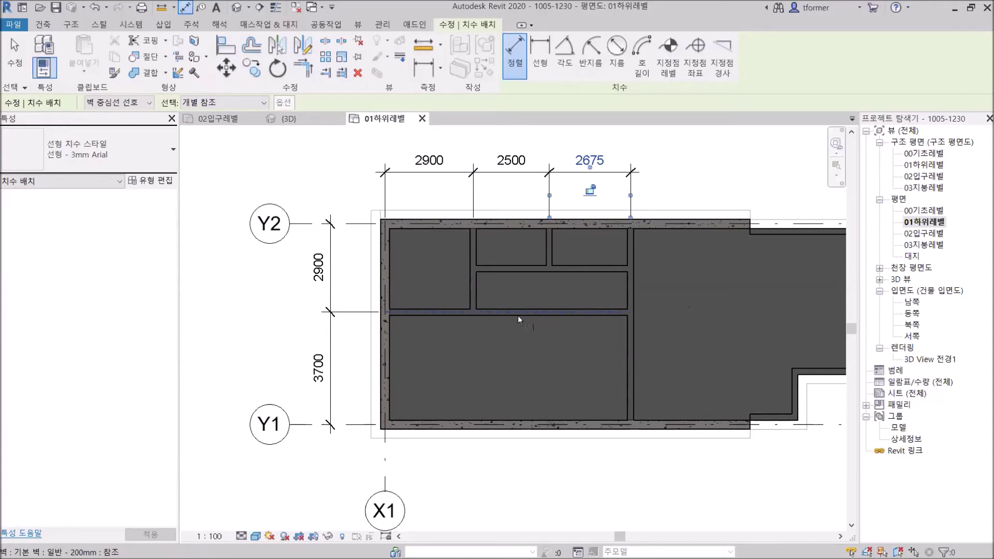
Step: Dimension the spacing between the two horizontal partitions, placing the dimension just outside the west exterior wall
{"action": "left_click", "coordinate": [572, 312]}
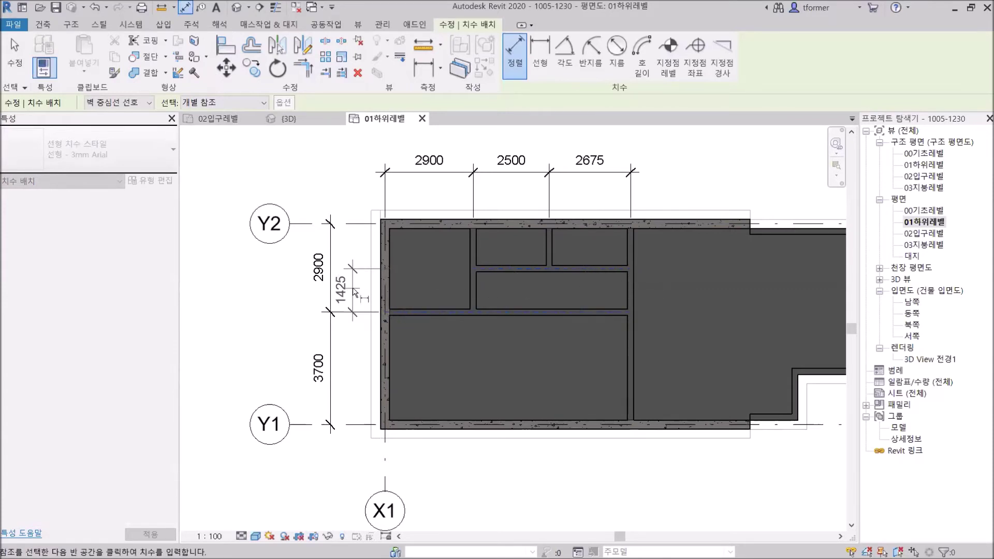
{"action": "left_click", "coordinate": [355, 292]}
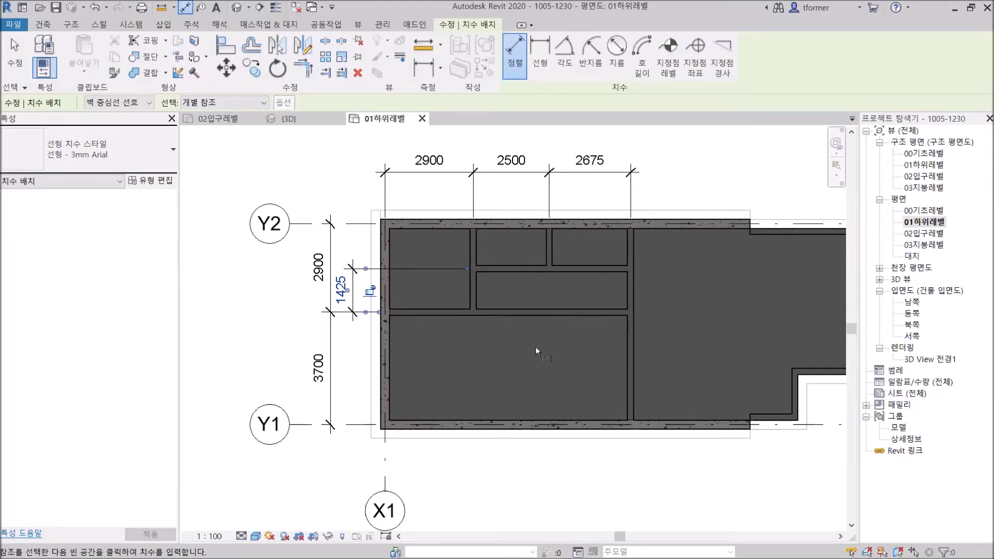
Step: Finish dimensioning and move the long horizontal partition so its distance from grid Y1 is 4300 mm
{"action": "key", "text": "Escape"}
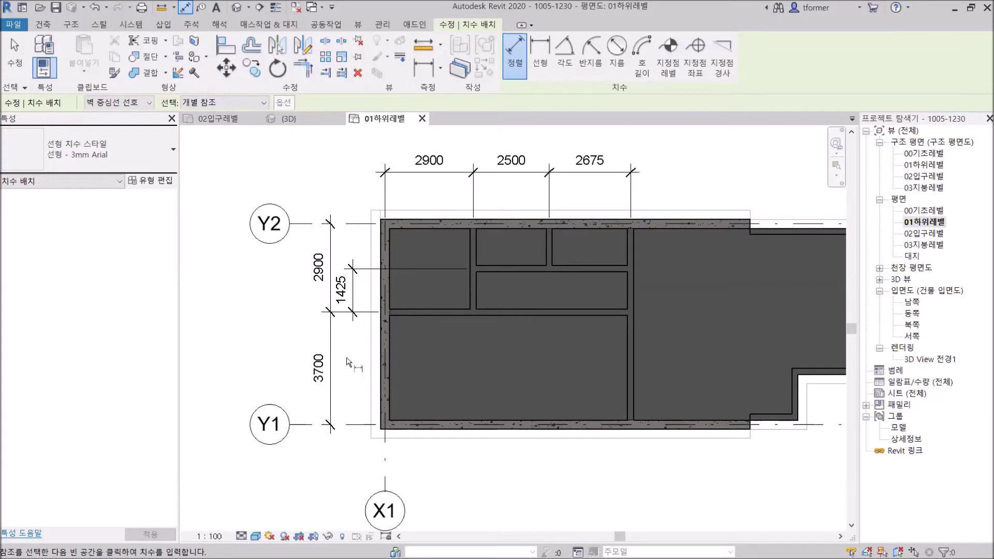
{"action": "right_click", "coordinate": [677, 140]}
{"action": "left_click", "coordinate": [693, 146]}
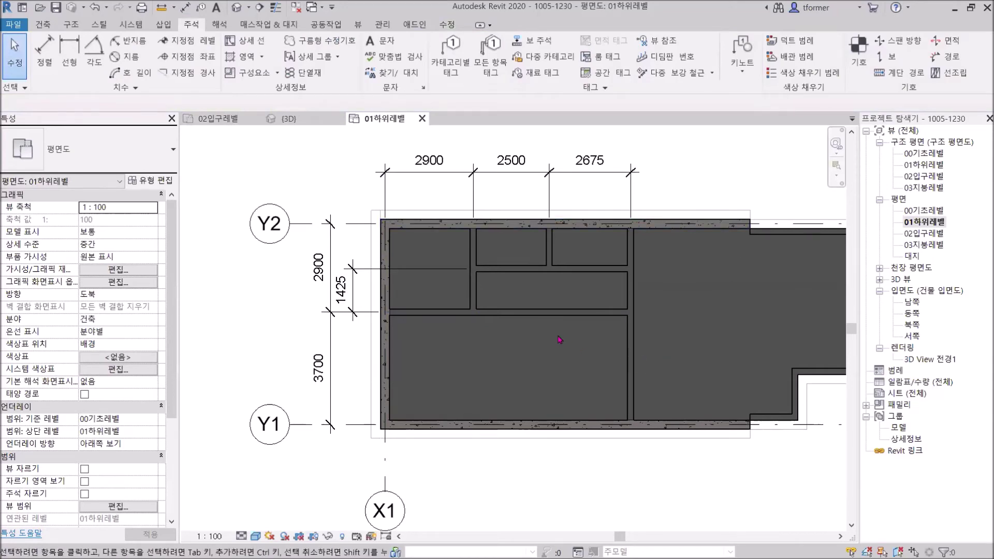
{"action": "left_click", "coordinate": [544, 321]}
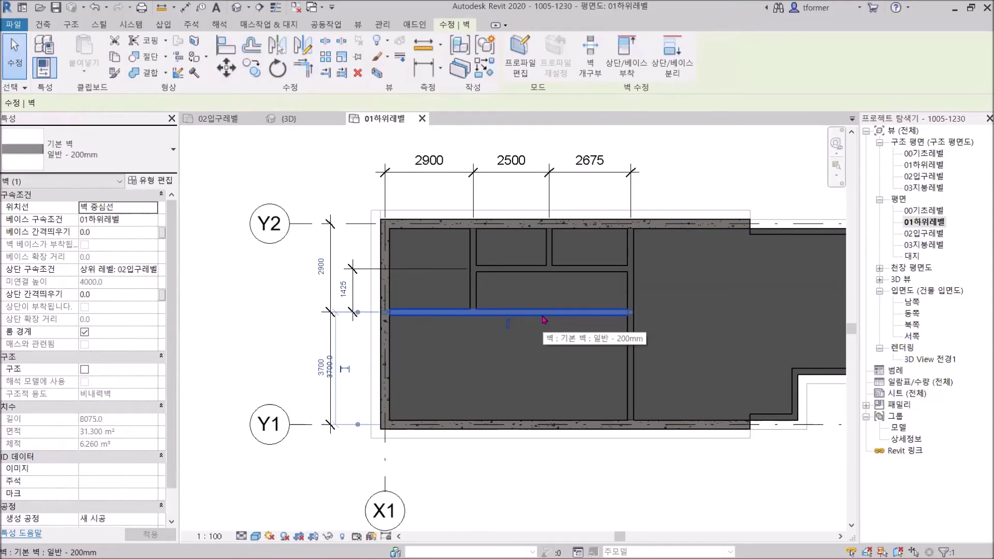
{"action": "left_click", "coordinate": [330, 370]}
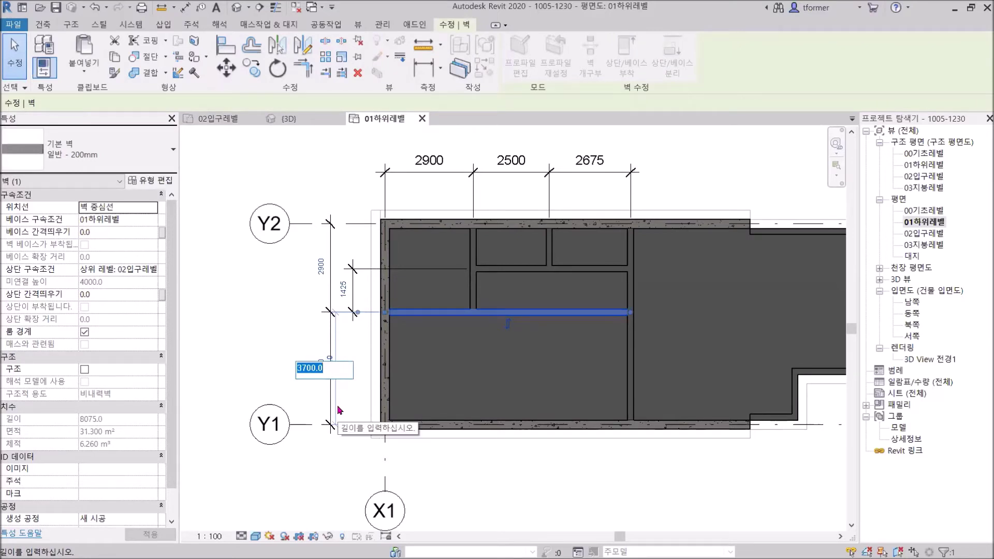
{"action": "type", "text": "43"}
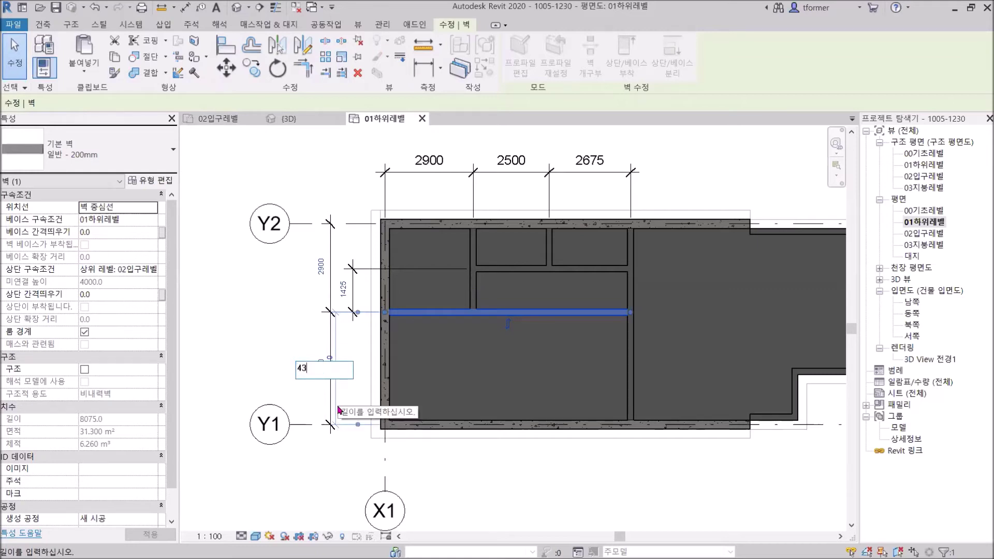
{"action": "type", "text": "00"}
{"action": "key", "text": "Return"}
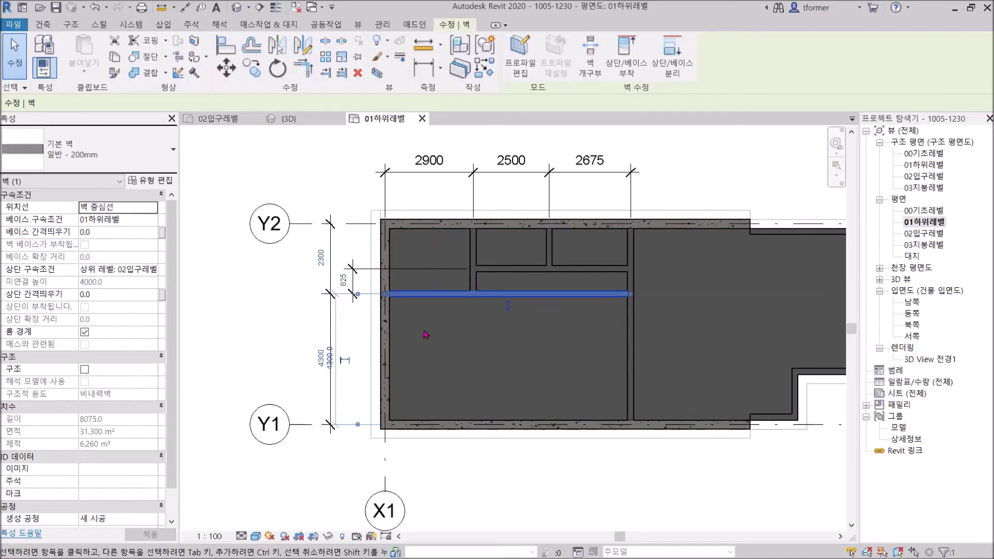
Step: Move the westernmost vertical partition by setting its distance from the west exterior wall to 2300 mm
{"action": "left_click", "coordinate": [474, 254]}
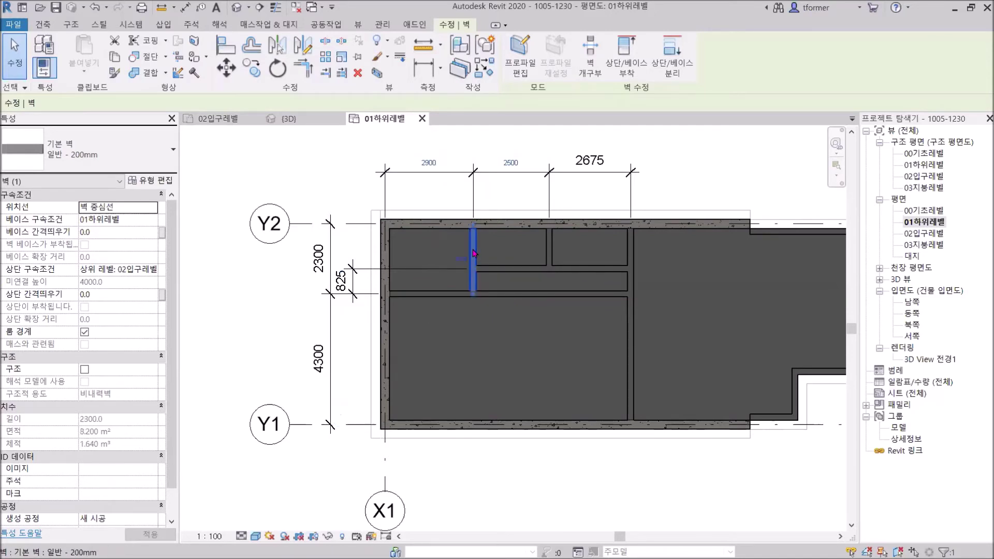
{"action": "left_click", "coordinate": [428, 163]}
{"action": "type", "text": "23"}
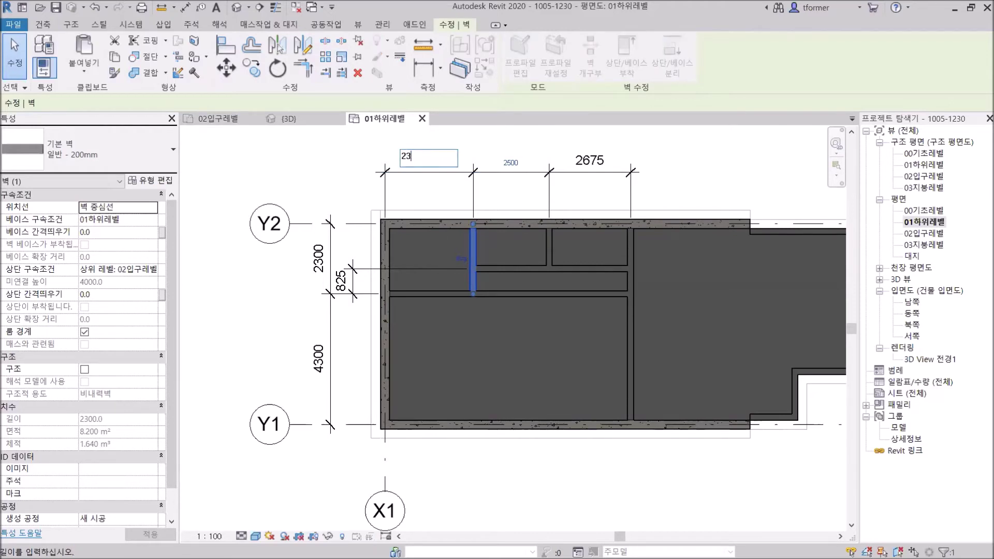
{"action": "type", "text": "00"}
{"action": "key", "text": "Return"}
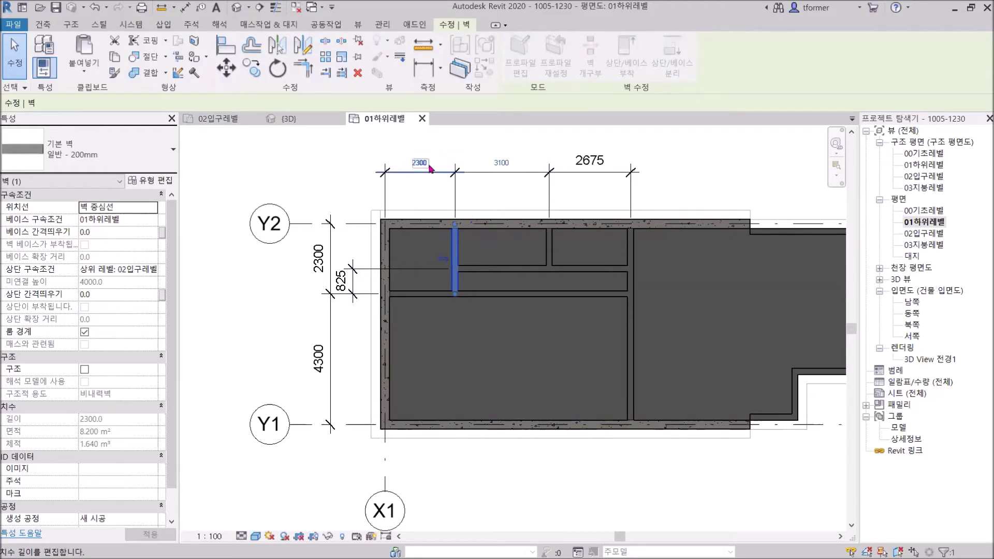
Step: Move the middle vertical partition by setting its spacing from the westernmost vertical partition to 2700 mm
{"action": "left_click", "coordinate": [552, 252]}
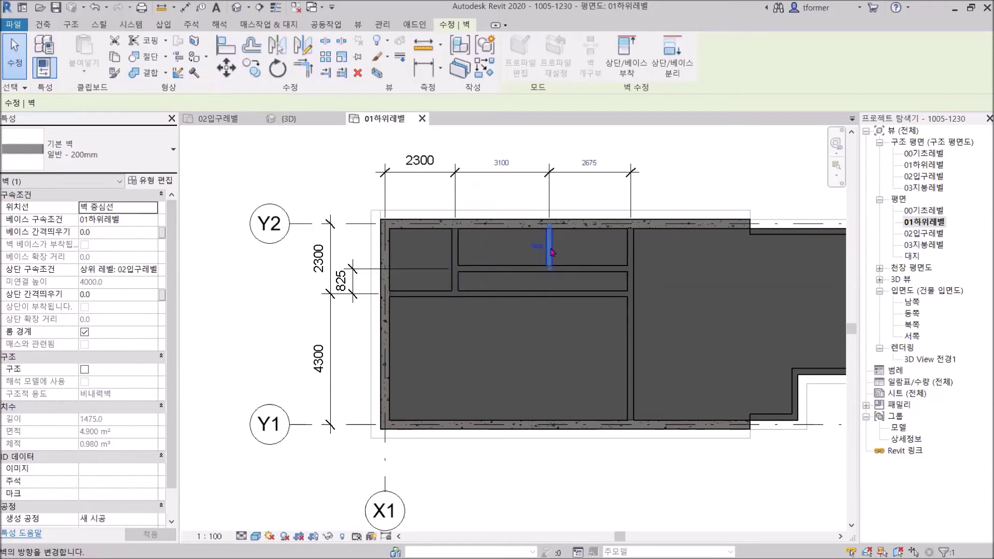
{"action": "left_click", "coordinate": [505, 170]}
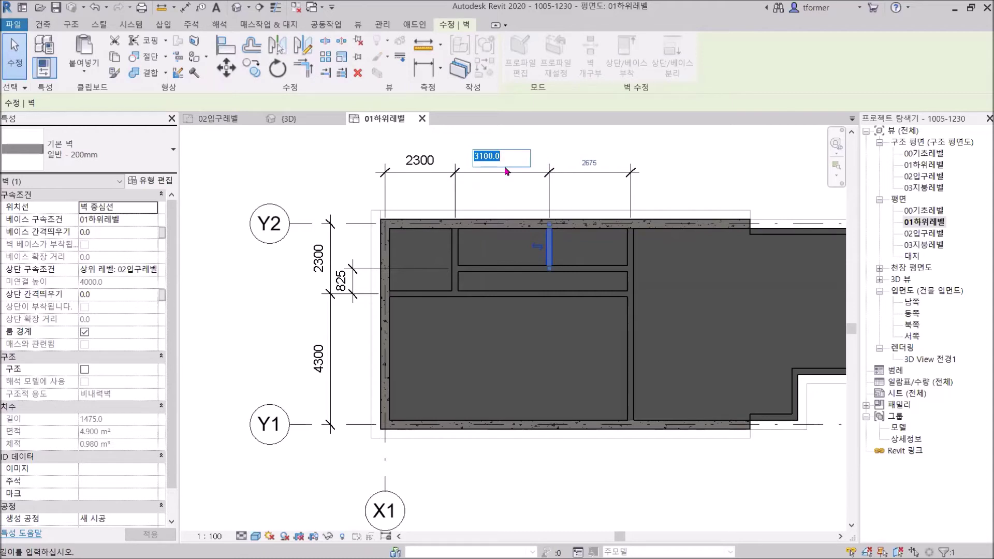
{"action": "type", "text": "2700"}
{"action": "key", "text": "Return"}
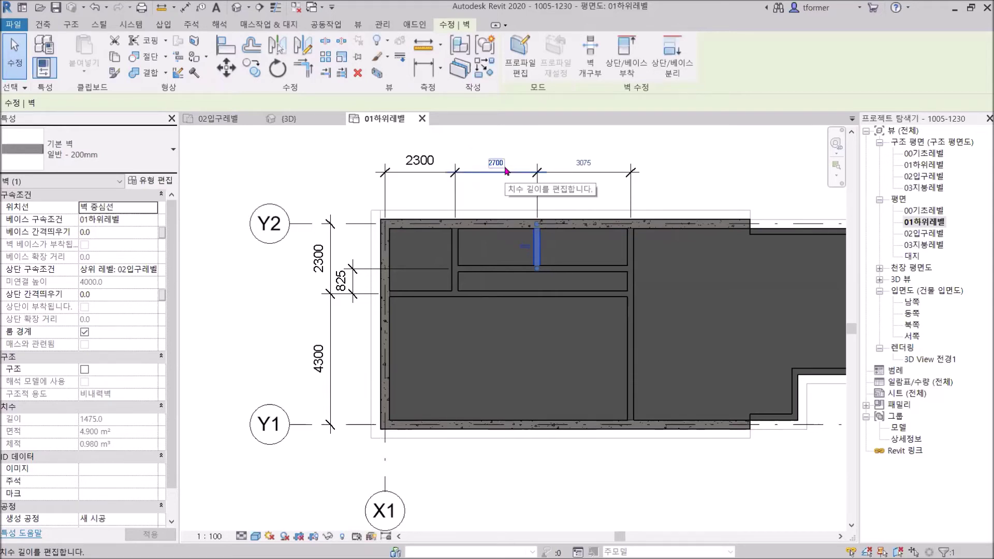
Step: Move the long east vertical partition by setting its spacing from the middle vertical partition to 3000 mm
{"action": "left_click", "coordinate": [632, 260]}
{"action": "left_click", "coordinate": [587, 163]}
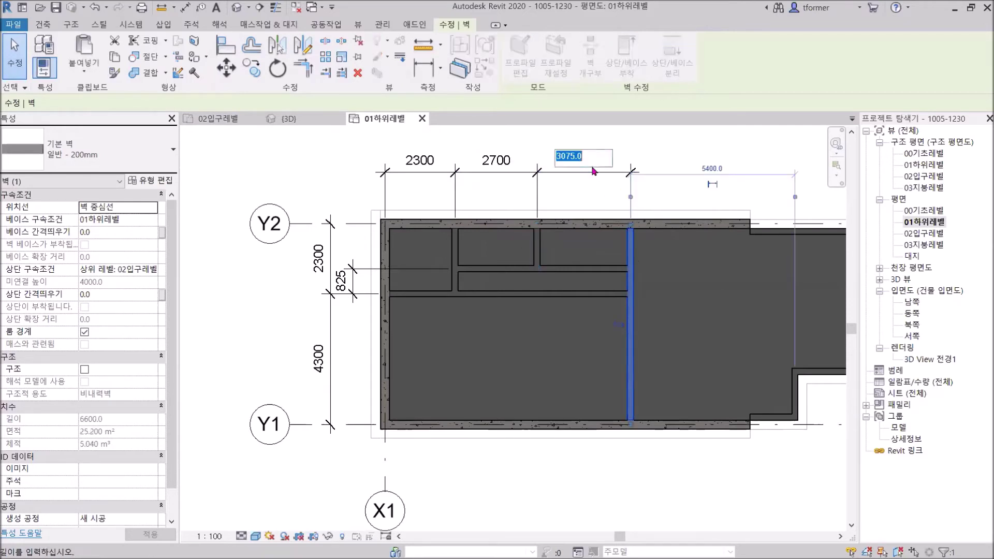
{"action": "type", "text": "3000"}
{"action": "key", "text": "Return"}
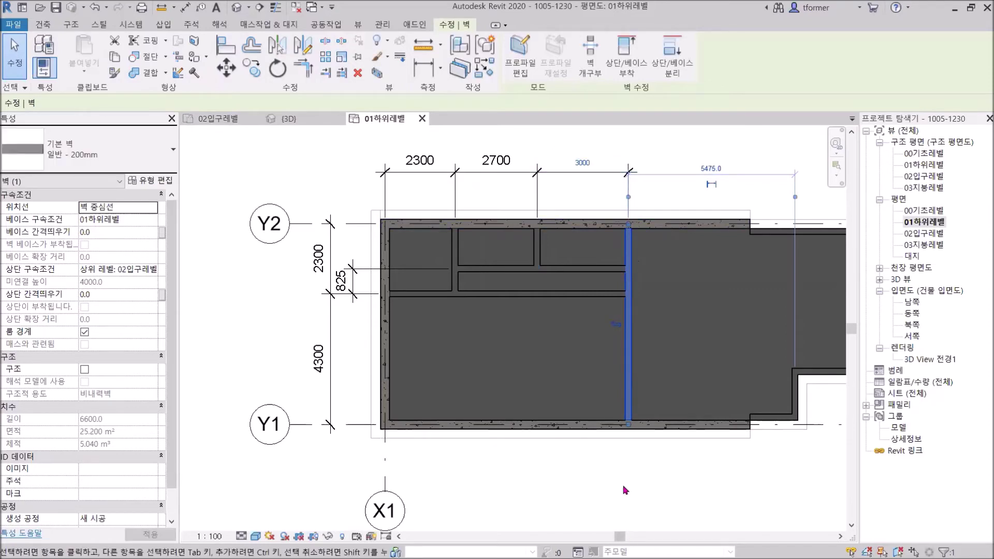
{"action": "left_click", "coordinate": [626, 490]}
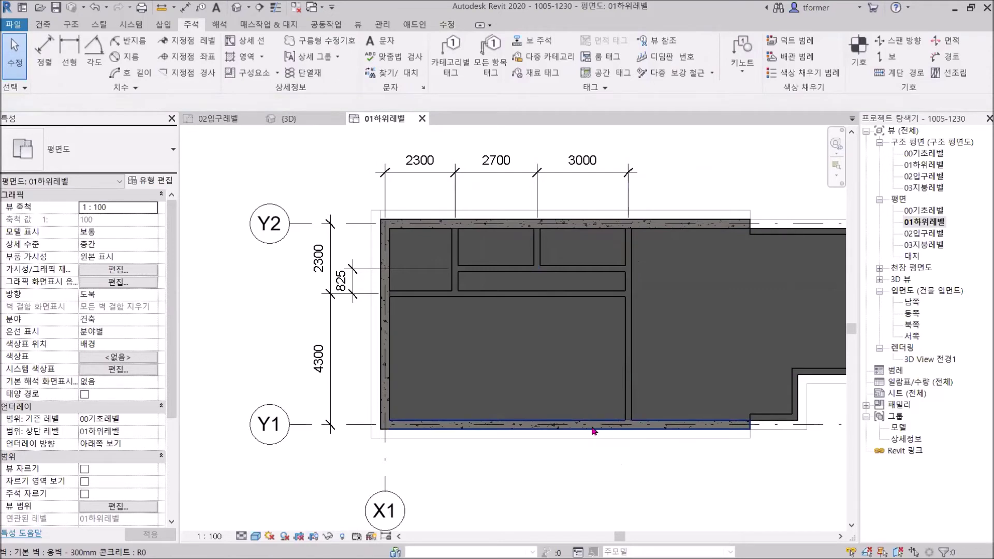
Step: Move the short horizontal partition by setting its spacing from the long horizontal partition to 1150 mm
{"action": "left_click", "coordinate": [344, 280]}
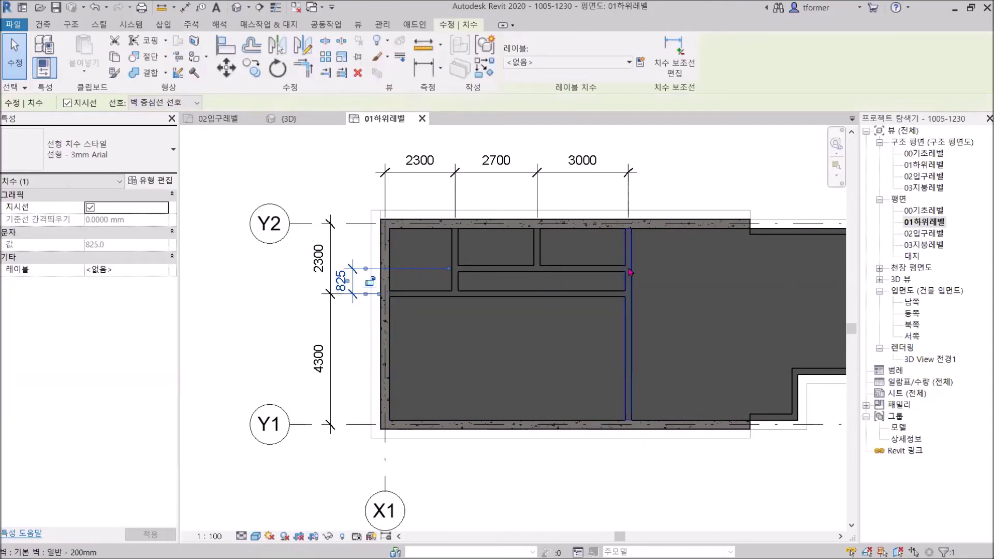
{"action": "left_click", "coordinate": [582, 267]}
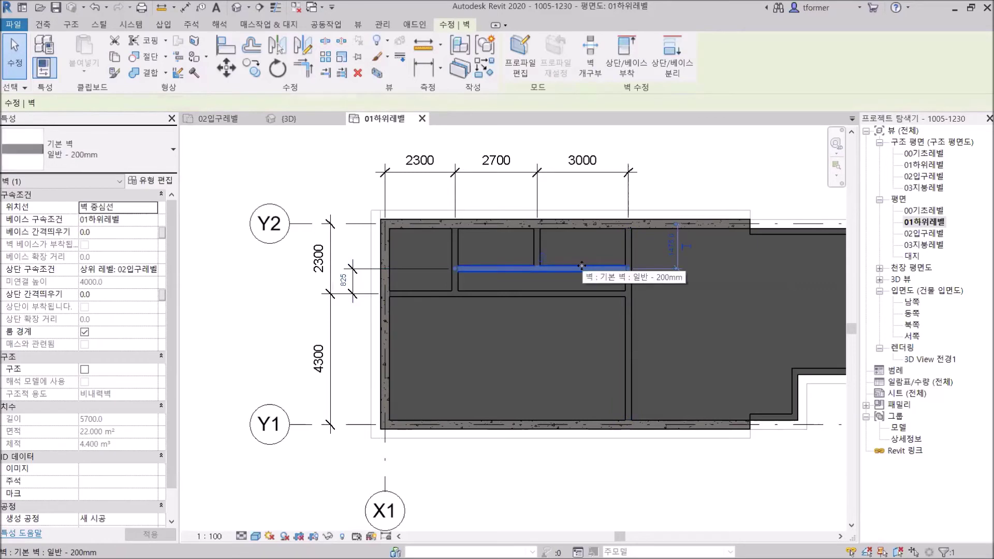
{"action": "left_click", "coordinate": [344, 282]}
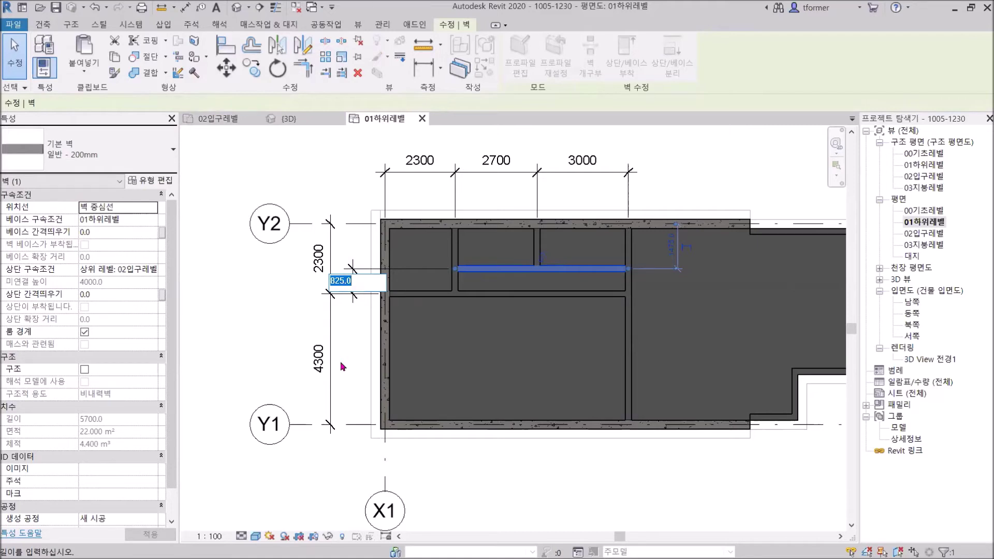
{"action": "type", "text": "1150"}
{"action": "key", "text": "Return"}
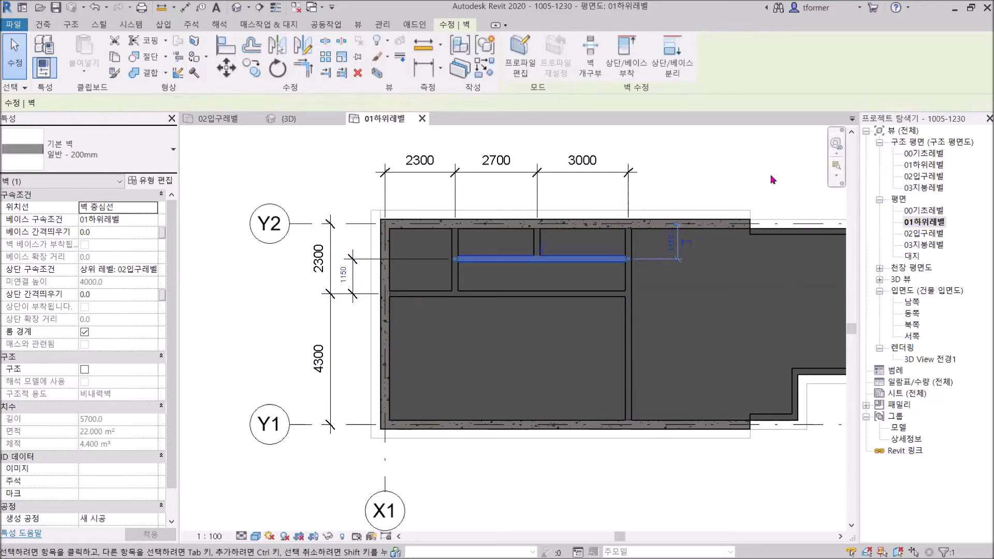
{"action": "key", "text": "Escape"}
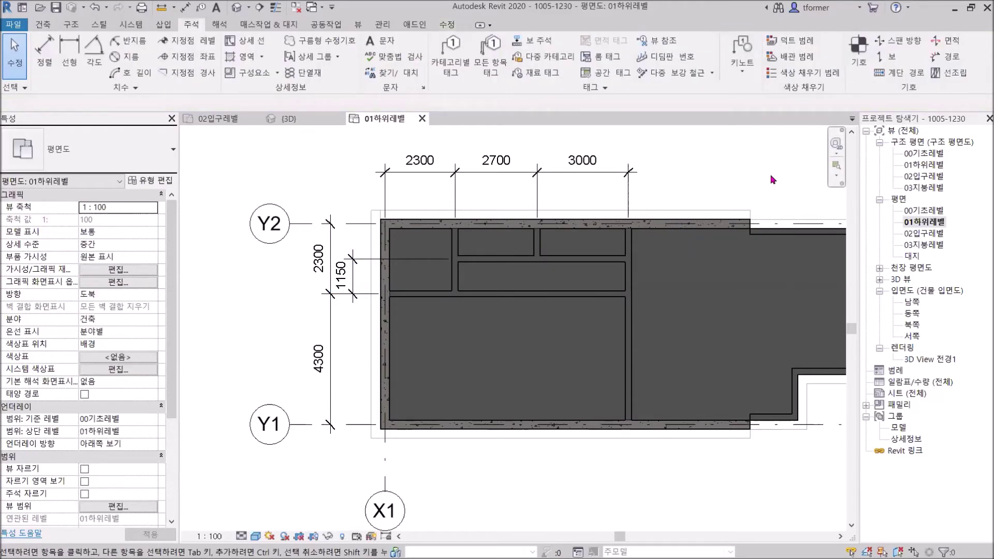
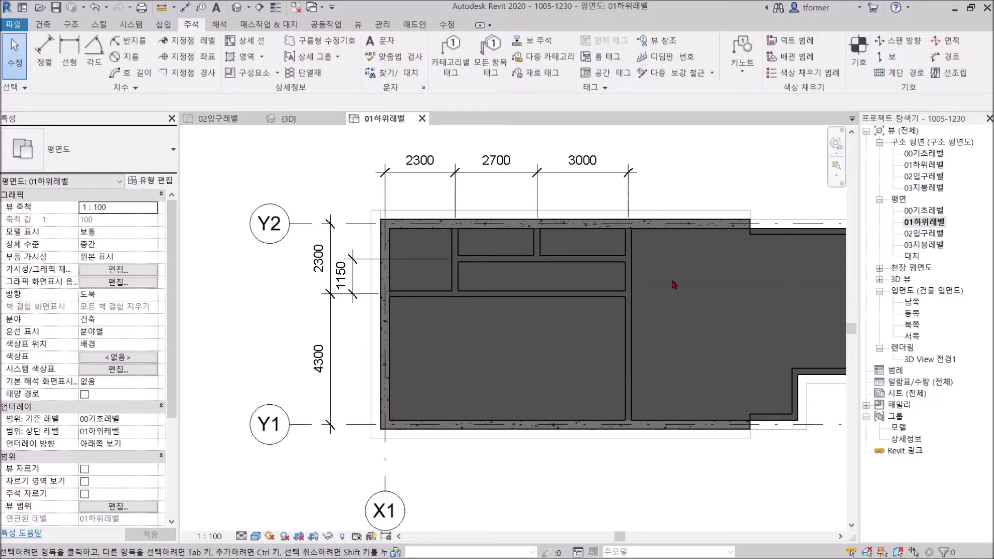
Step: Split the long east vertical partition between the two horizontal partitions, about 1800 mm from its north end
{"action": "scroll", "coordinate": [662, 280], "scroll_direction": "down", "scroll_amount": 1}
{"action": "middle_click_drag", "start_coordinate": [648, 312], "coordinate": [519, 291]}
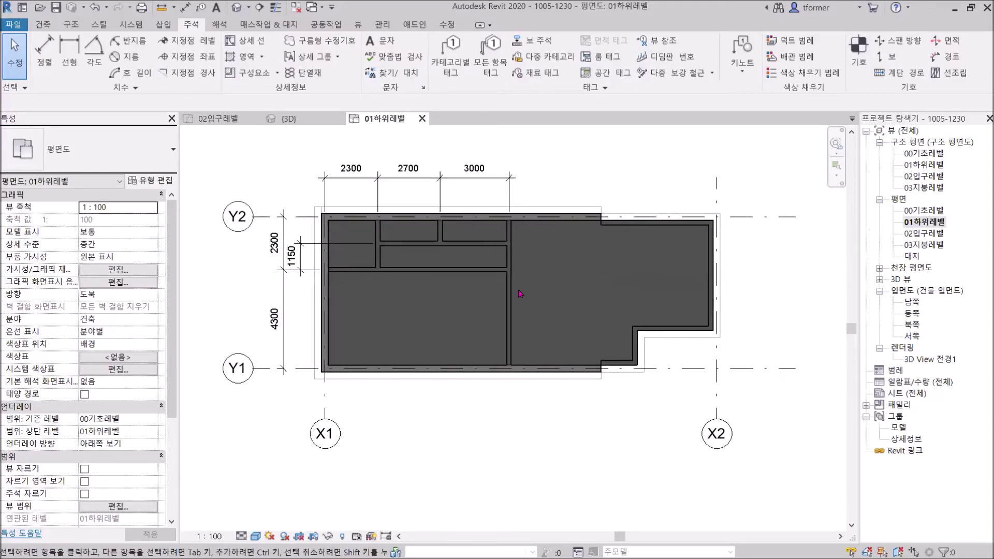
{"action": "scroll", "coordinate": [520, 293], "scroll_direction": "up", "scroll_amount": 2}
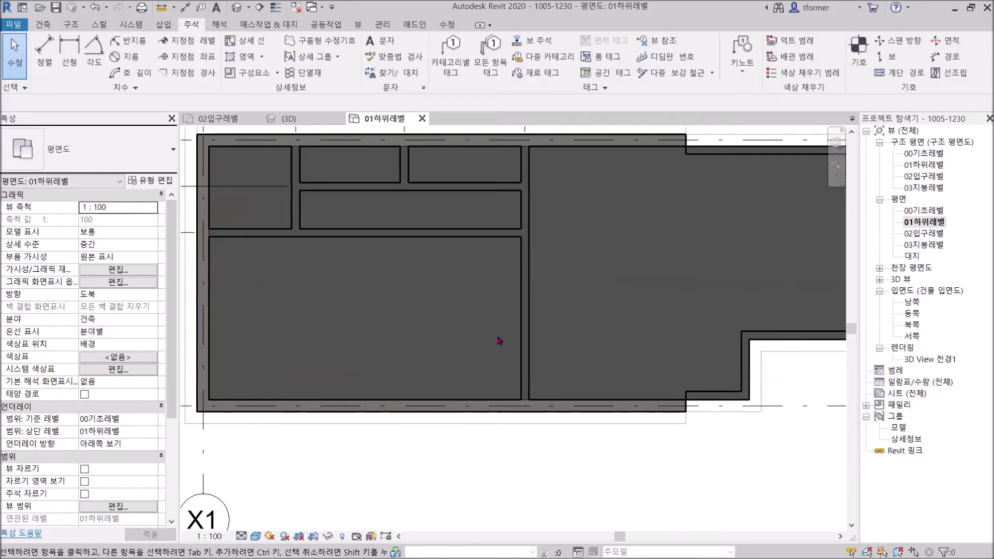
{"action": "left_click", "coordinate": [526, 281]}
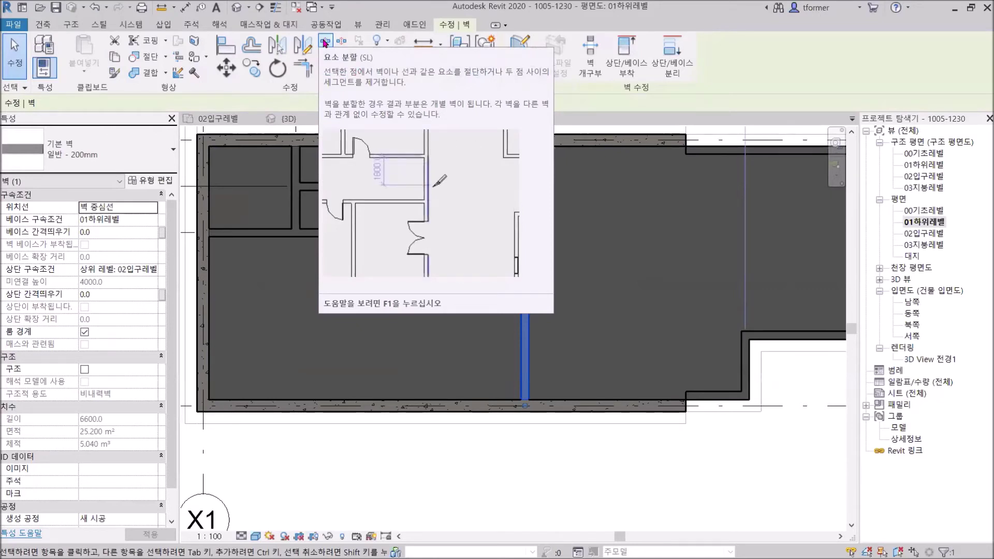
{"action": "left_click", "coordinate": [325, 44]}
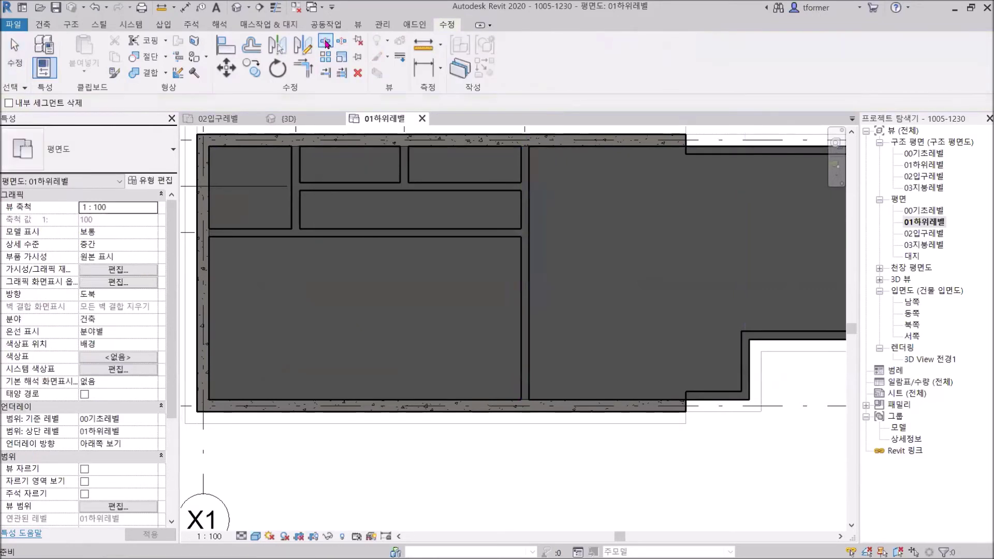
{"action": "left_click", "coordinate": [527, 211]}
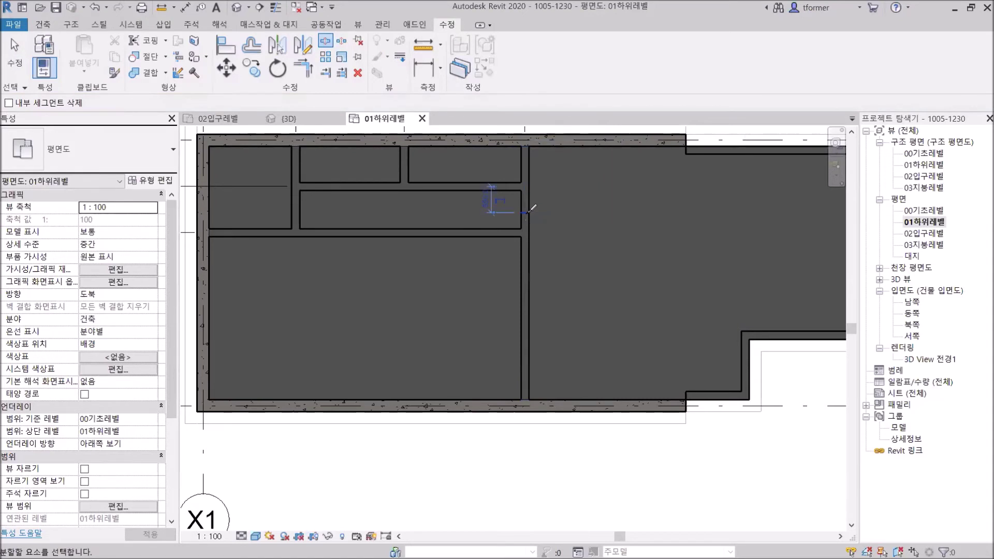
{"action": "middle_click_drag", "start_coordinate": [579, 267], "coordinate": [599, 375]}
{"action": "scroll", "coordinate": [586, 357], "scroll_direction": "up", "scroll_amount": 1}
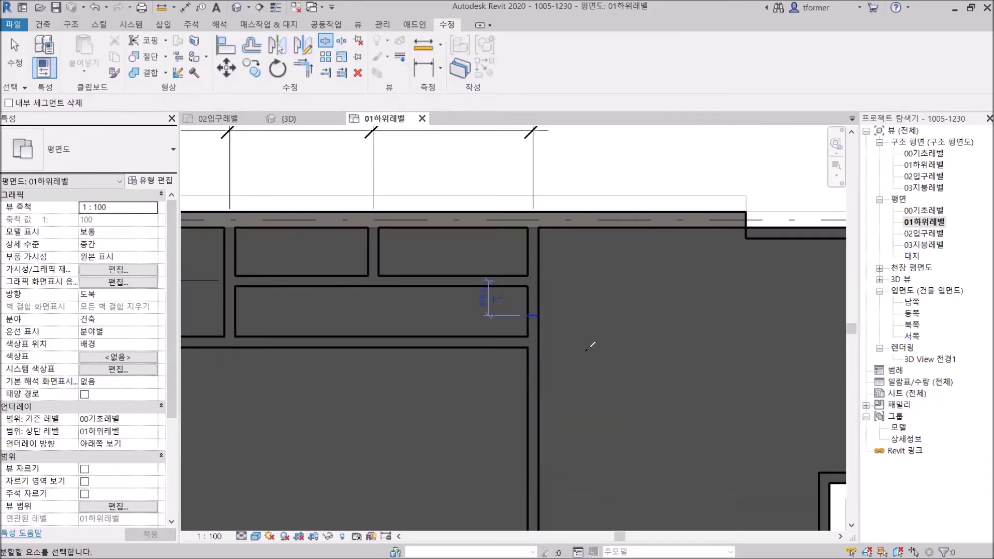
{"action": "right_click", "coordinate": [573, 160]}
{"action": "left_click", "coordinate": [586, 166]}
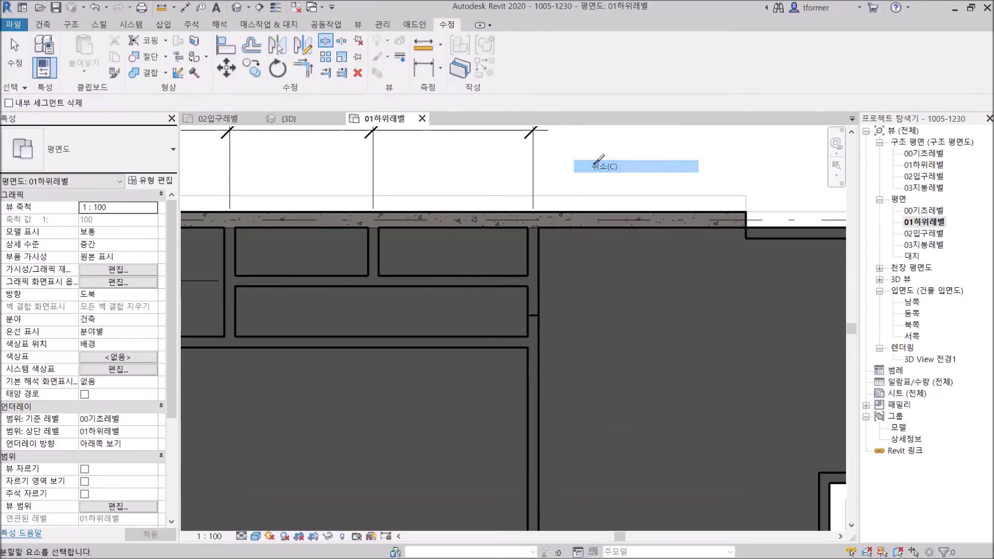
{"action": "right_click", "coordinate": [594, 165]}
{"action": "left_click", "coordinate": [608, 171]}
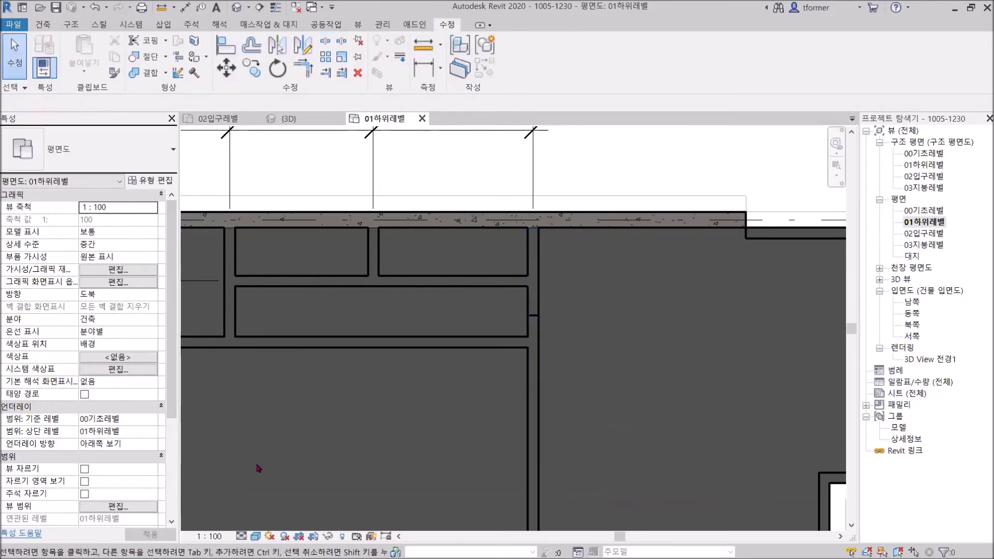
Step: Set the plan's visual style to wireframe and check the north and south segments of the split partition
{"action": "left_click", "coordinate": [255, 536]}
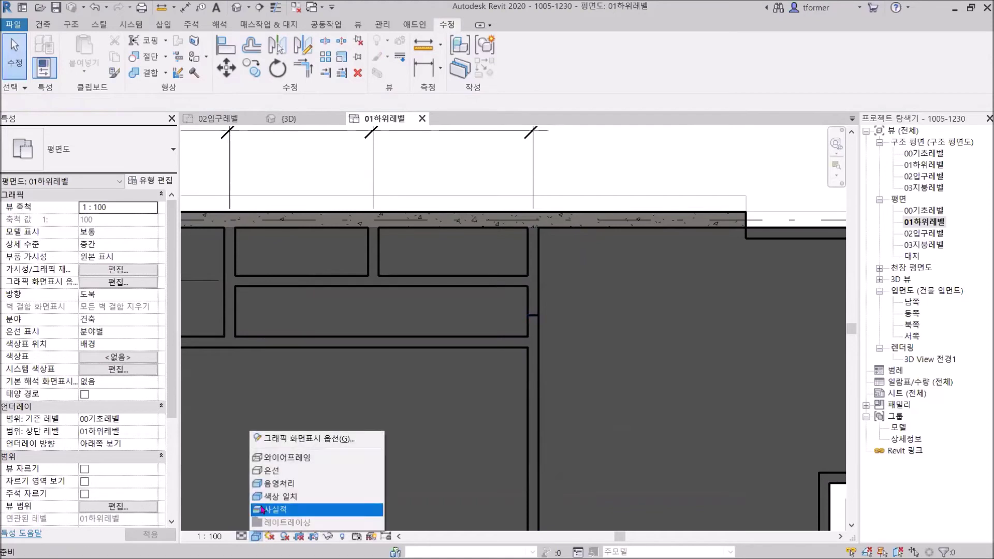
{"action": "left_click", "coordinate": [288, 457]}
{"action": "left_click", "coordinate": [535, 334]}
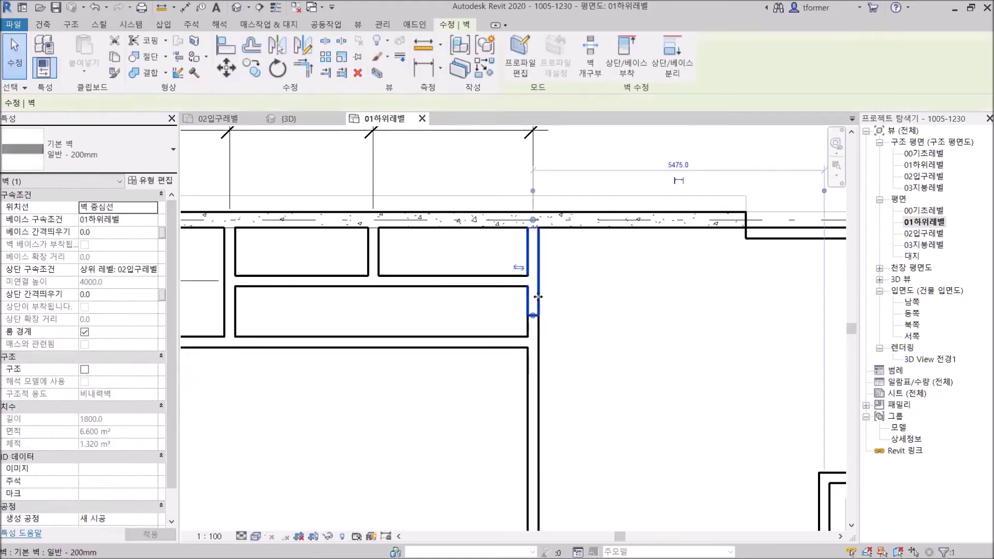
{"action": "left_click", "coordinate": [538, 337]}
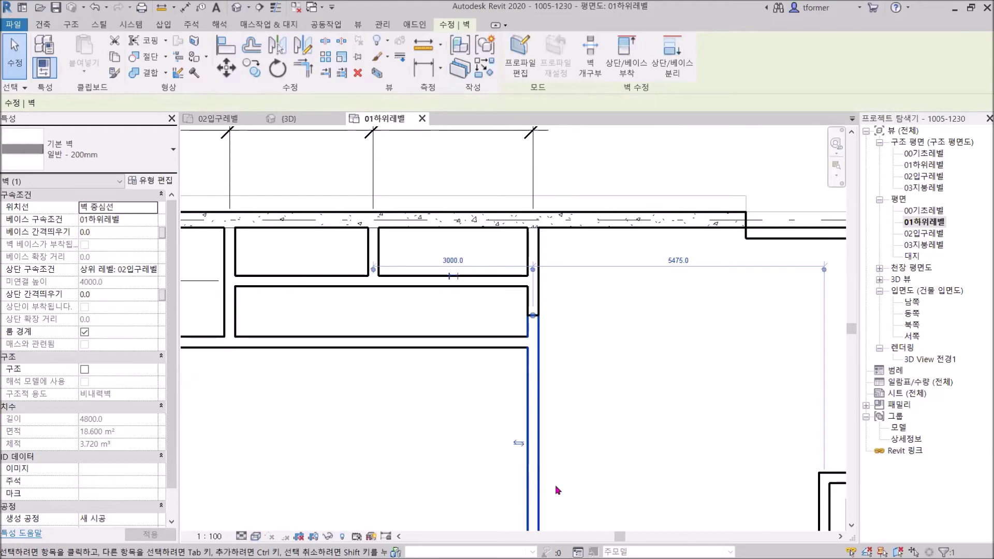
{"action": "left_click", "coordinate": [608, 420]}
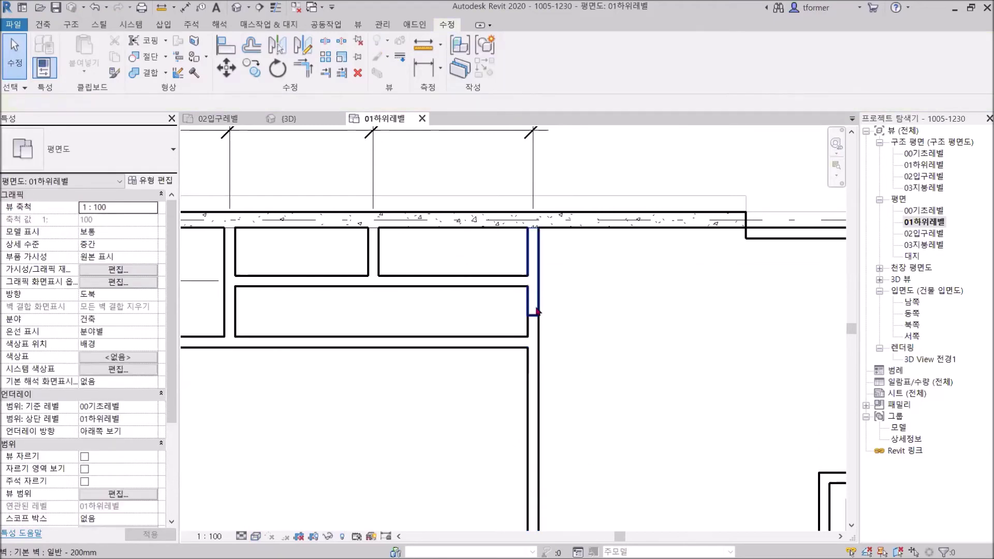
Step: Shorten the split partition's north segment to 1150 mm so it ends at the short horizontal partition
{"action": "left_click", "coordinate": [538, 299]}
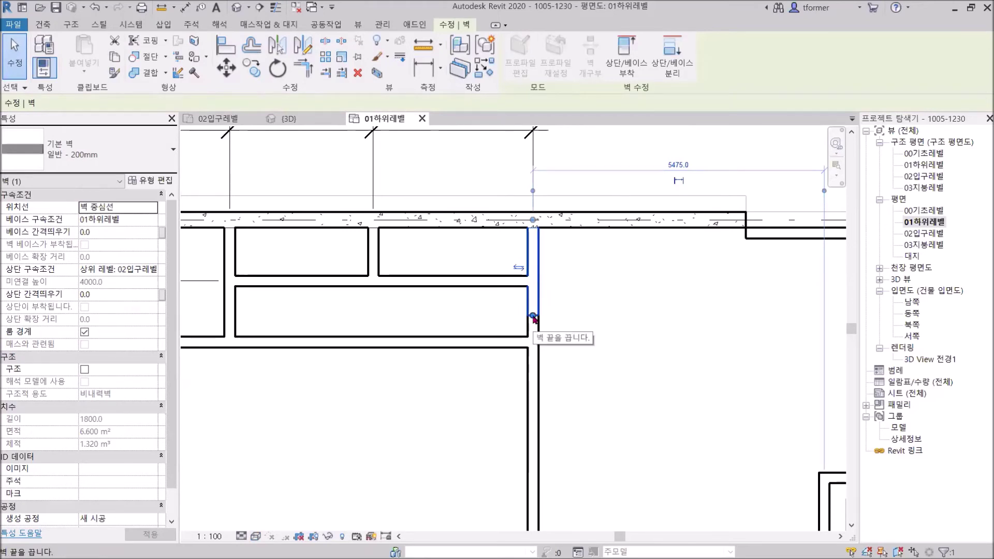
{"action": "left_click_drag", "start_coordinate": [533, 316], "coordinate": [532, 281]}
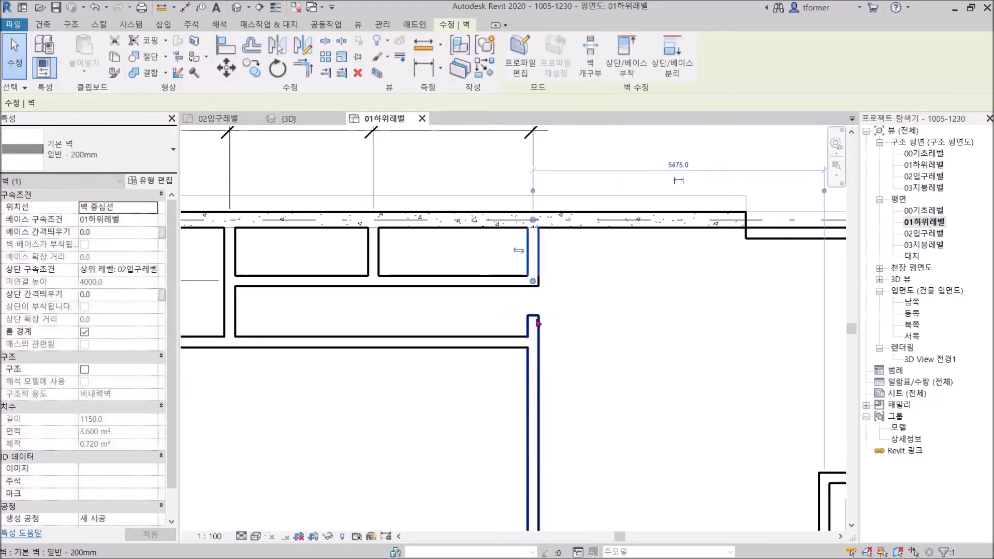
Step: Shorten the split partition's south segment so its north end stops at the long horizontal partition, opening the corridor end
{"action": "left_click", "coordinate": [536, 322]}
{"action": "left_click_drag", "start_coordinate": [533, 315], "coordinate": [533, 342]}
{"action": "left_click", "coordinate": [607, 361]}
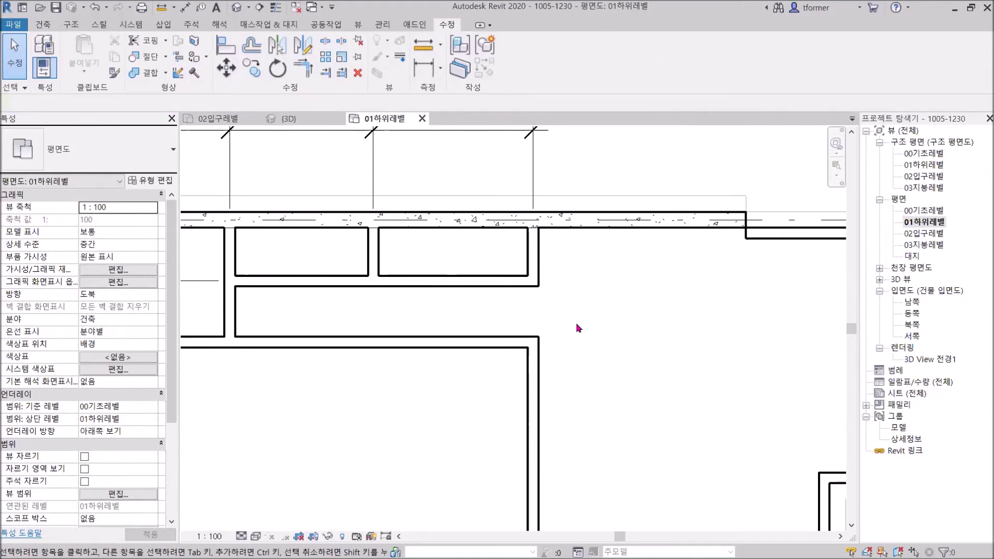
Step: Switch to the 3D view and set its visual style to wireframe
{"action": "scroll", "coordinate": [578, 328], "scroll_direction": "down", "scroll_amount": 5}
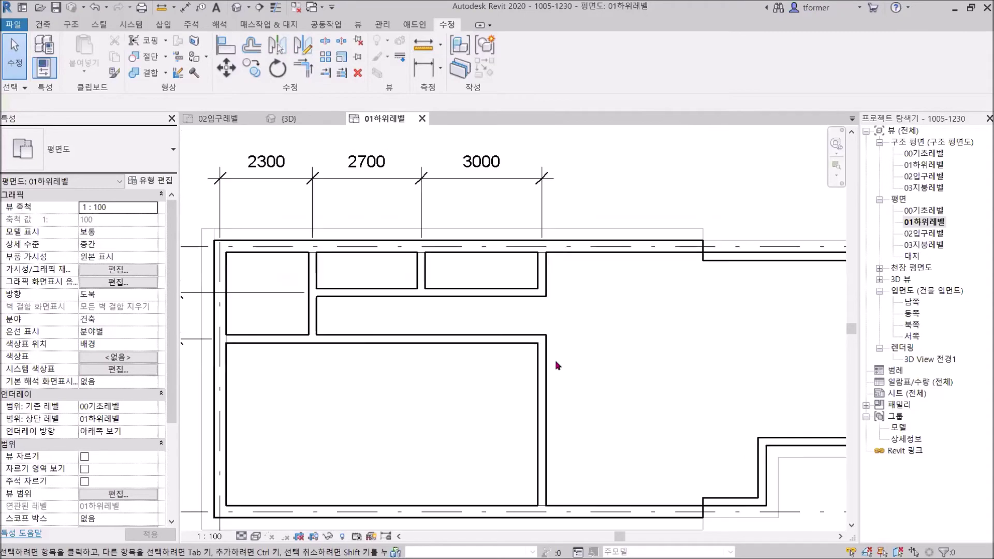
{"action": "left_click", "coordinate": [300, 121]}
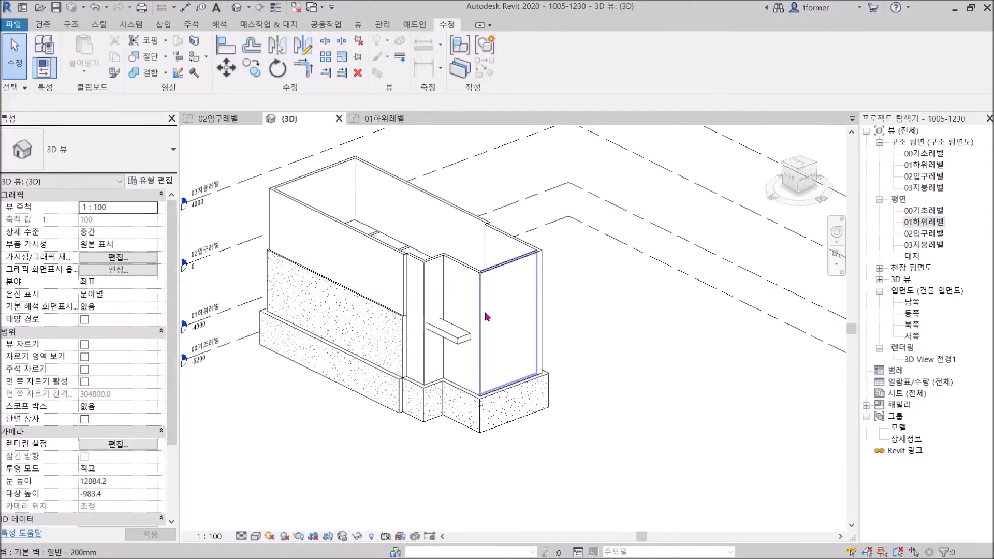
{"action": "middle_click_drag", "start_coordinate": [476, 328], "coordinate": [401, 254], "text": "shift"}
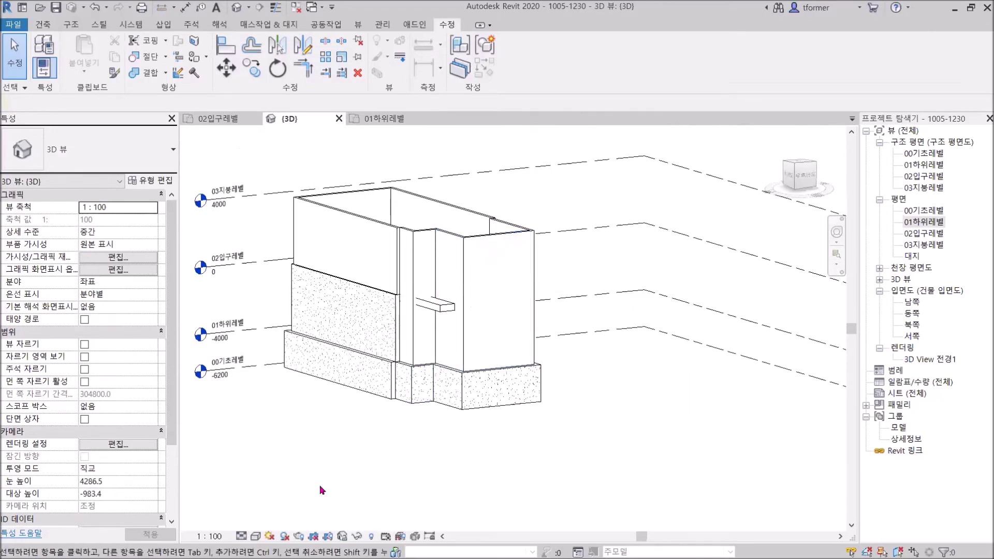
{"action": "left_click", "coordinate": [255, 536]}
{"action": "left_click", "coordinate": [280, 457]}
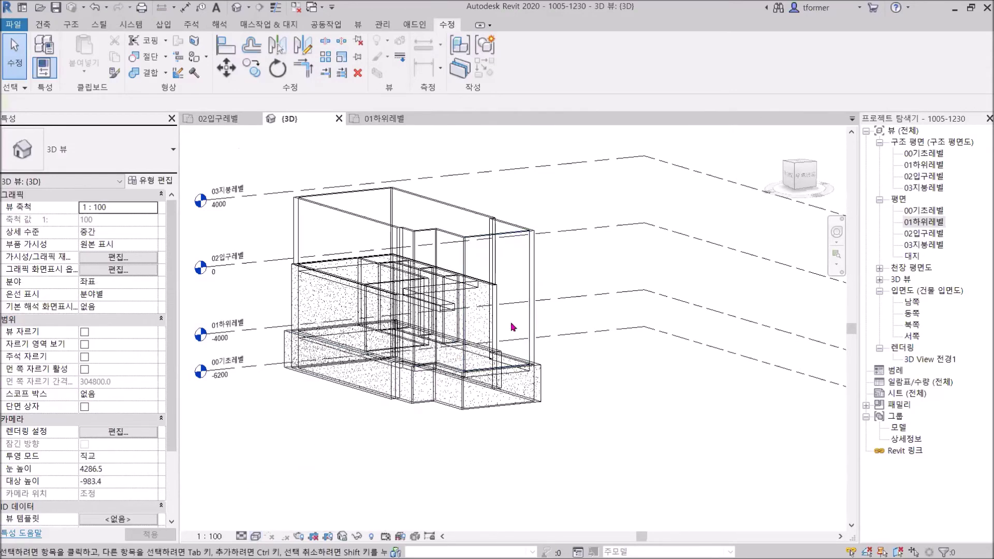
Step: Check the lower-level partitions from several angles in the 3D wireframe and save the project
{"action": "scroll", "coordinate": [553, 314], "scroll_direction": "up", "scroll_amount": 2}
{"action": "mouse_move", "coordinate": [523, 327]}
{"action": "middle_mouse_down", "text": "shift"}
{"action": "mouse_move", "coordinate": [463, 324]}
{"action": "mouse_move", "coordinate": [470, 317]}
{"action": "mouse_move", "coordinate": [531, 340]}
{"action": "mouse_move", "coordinate": [461, 351]}
{"action": "middle_mouse_up", "text": "shift"}
{"action": "scroll", "coordinate": [501, 332], "scroll_direction": "down", "scroll_amount": 3}
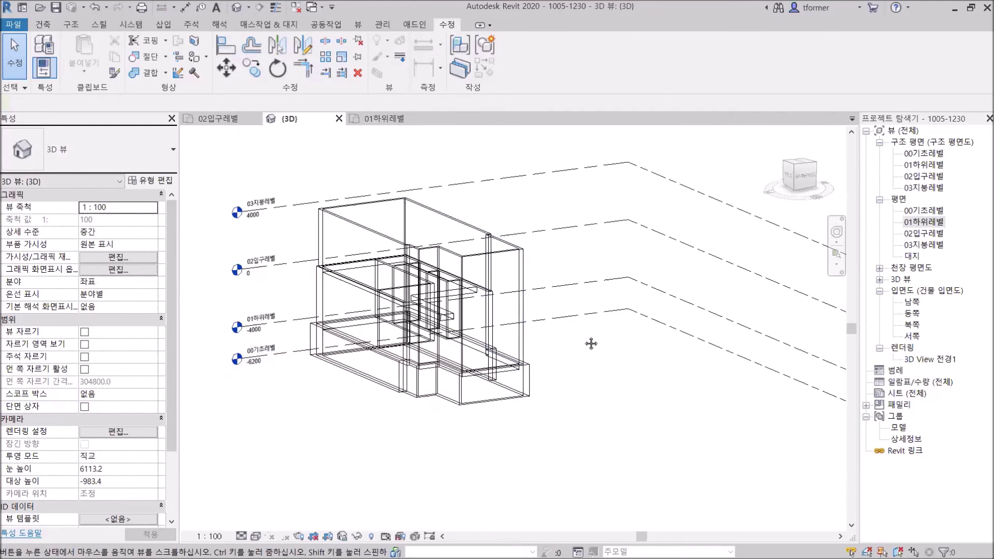
{"action": "middle_click_drag", "start_coordinate": [660, 353], "coordinate": [638, 361], "text": "shift"}
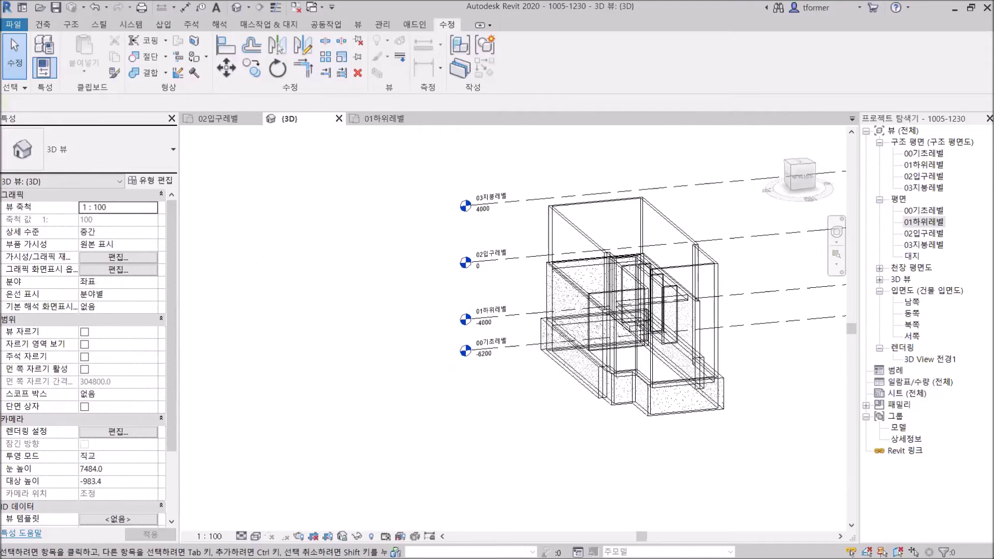
{"action": "scroll", "coordinate": [605, 367], "scroll_direction": "up", "scroll_amount": 3}
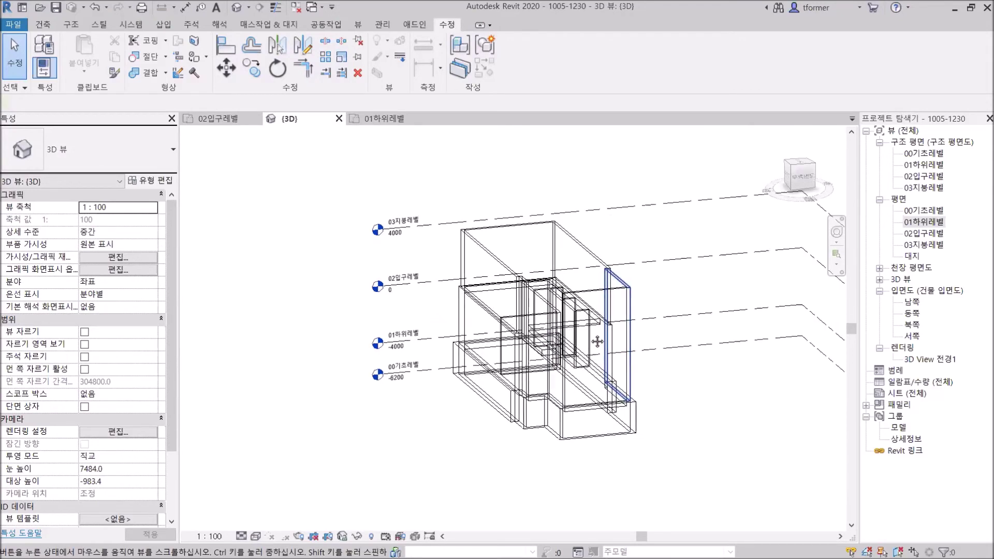
{"action": "middle_click_drag", "start_coordinate": [604, 367], "coordinate": [629, 348], "text": "shift"}
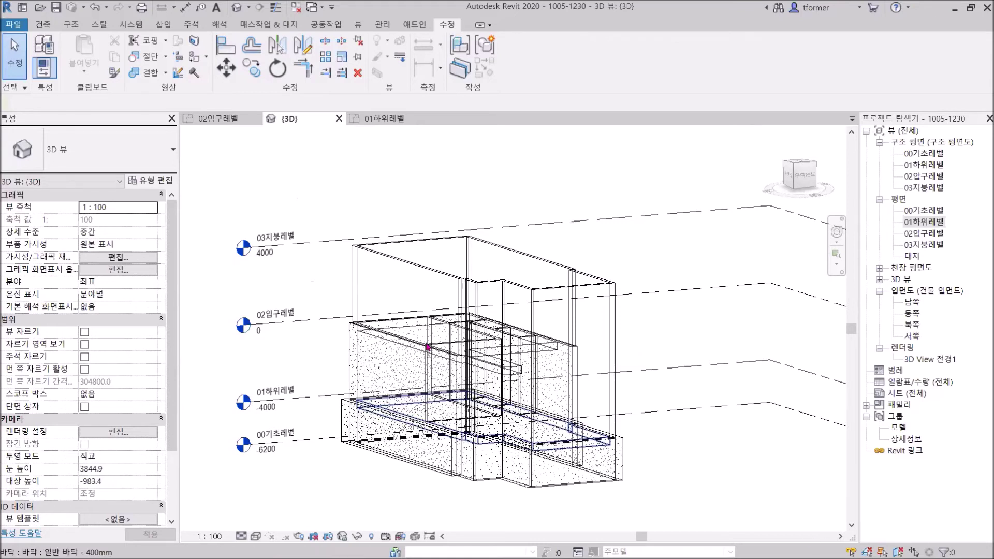
{"action": "left_click", "coordinate": [56, 7]}
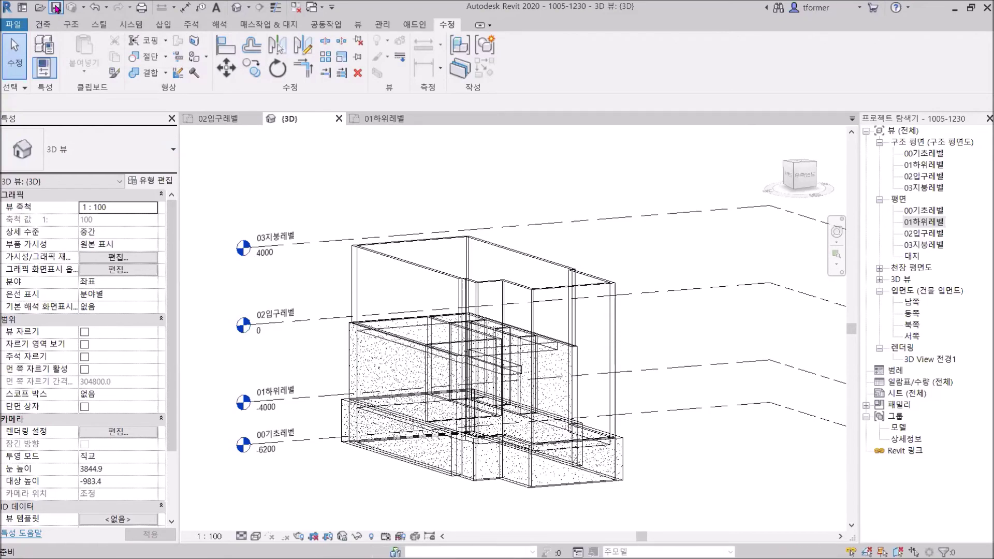
Step: Draw a diagonal 일반 - 200mm wall about 6600 mm long across the open east room of the 01하위레벨 plan
{"action": "key", "text": "w"}
{"action": "key", "text": "a"}
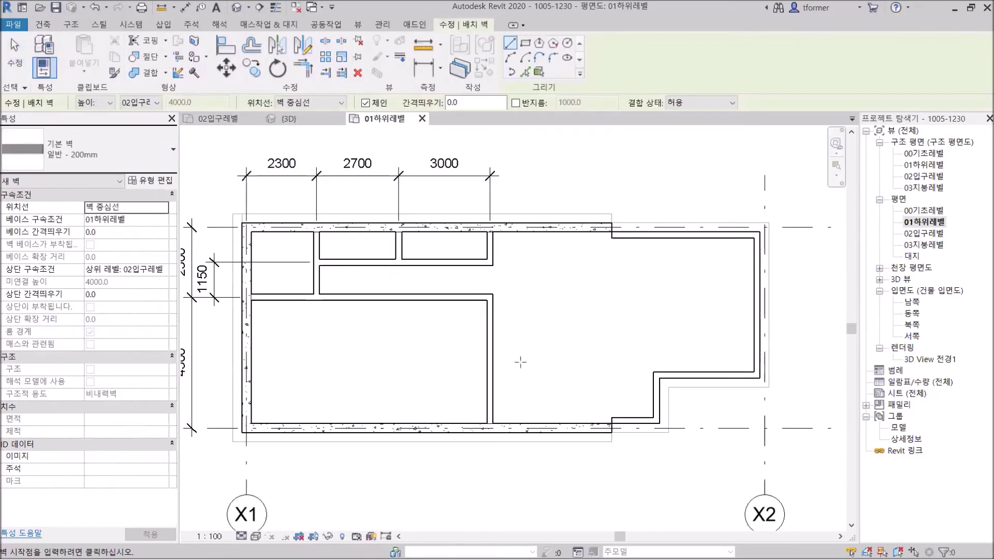
{"action": "left_click", "coordinate": [521, 362]}
{"action": "left_click", "coordinate": [701, 274]}
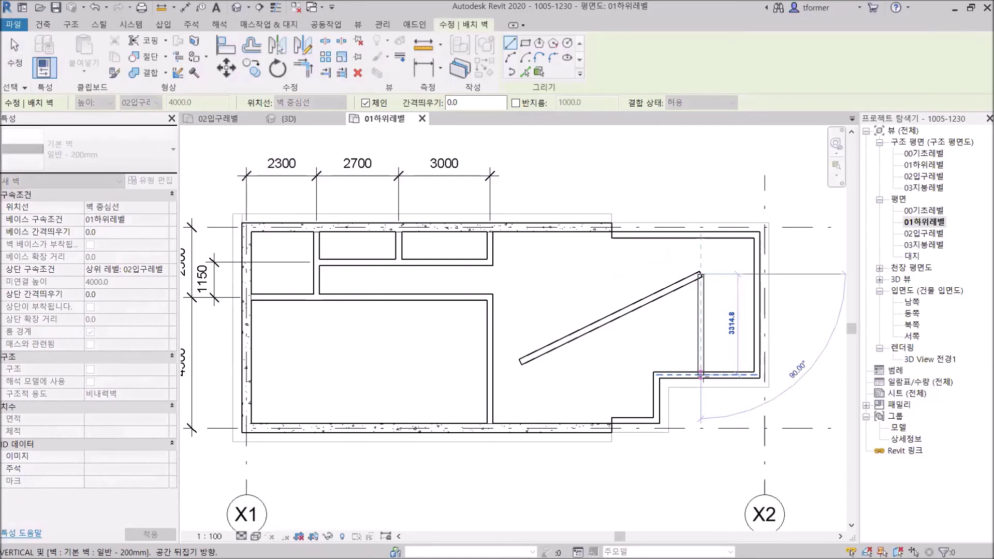
{"action": "right_click", "coordinate": [727, 161]}
{"action": "left_click", "coordinate": [745, 166]}
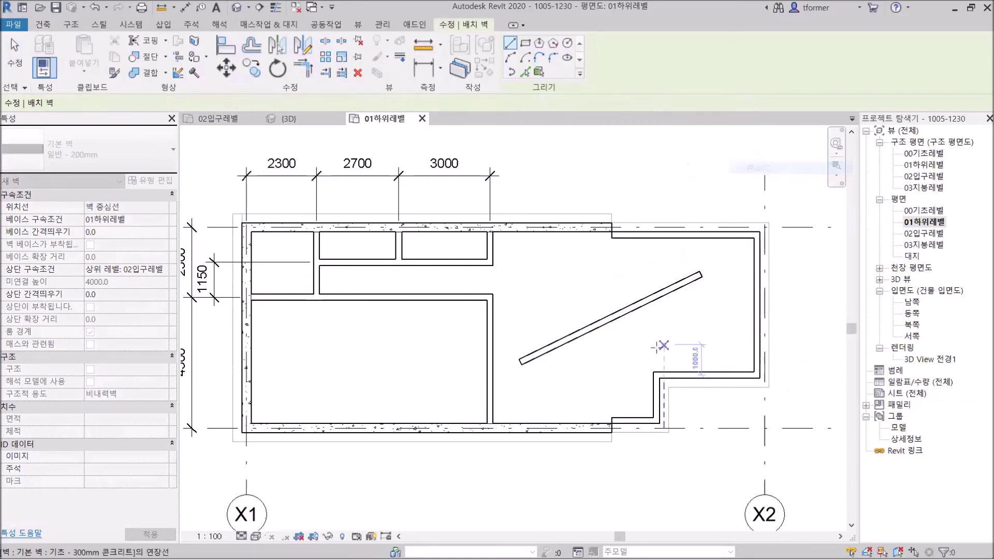
{"action": "scroll", "coordinate": [651, 345], "scroll_direction": "up", "scroll_amount": 2}
{"action": "right_click", "coordinate": [556, 215]}
{"action": "left_click", "coordinate": [590, 218]}
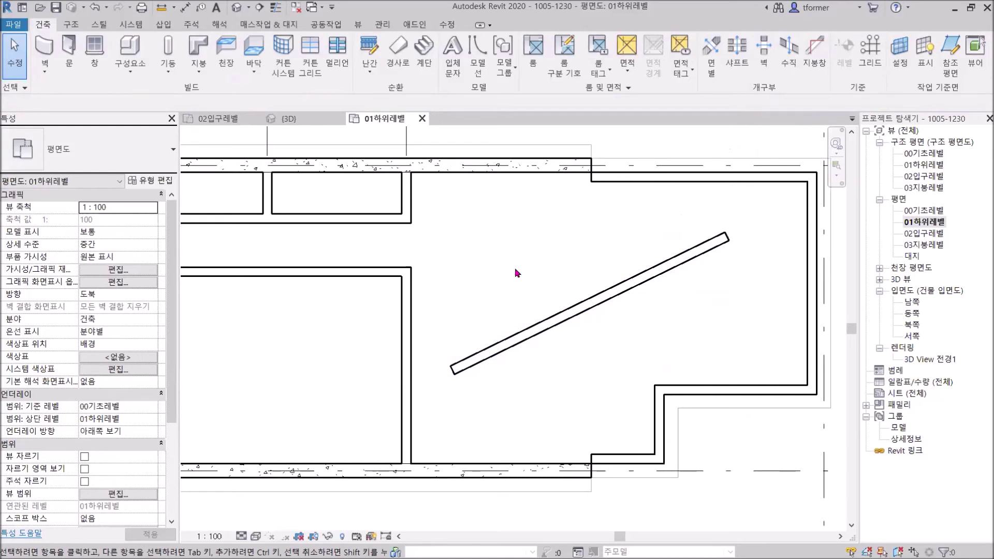
Step: Split the diagonal wall at five points along its length
{"action": "left_click", "coordinate": [448, 25]}
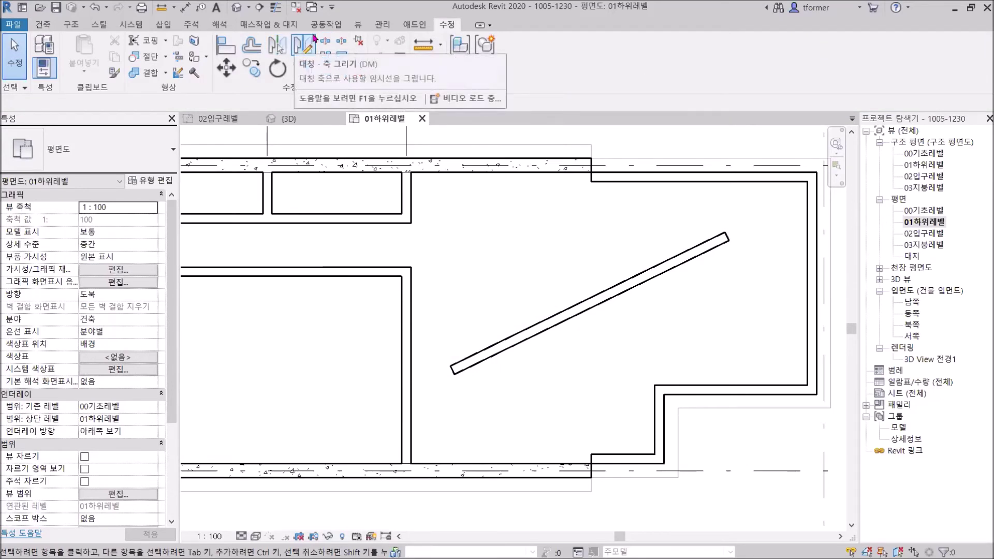
{"action": "left_click", "coordinate": [326, 44]}
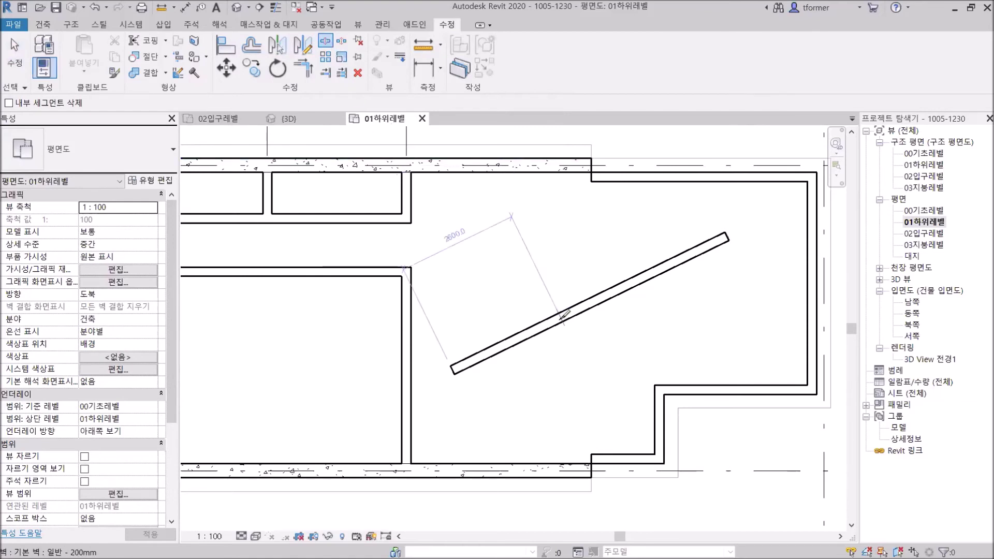
{"action": "left_click", "coordinate": [627, 284]}
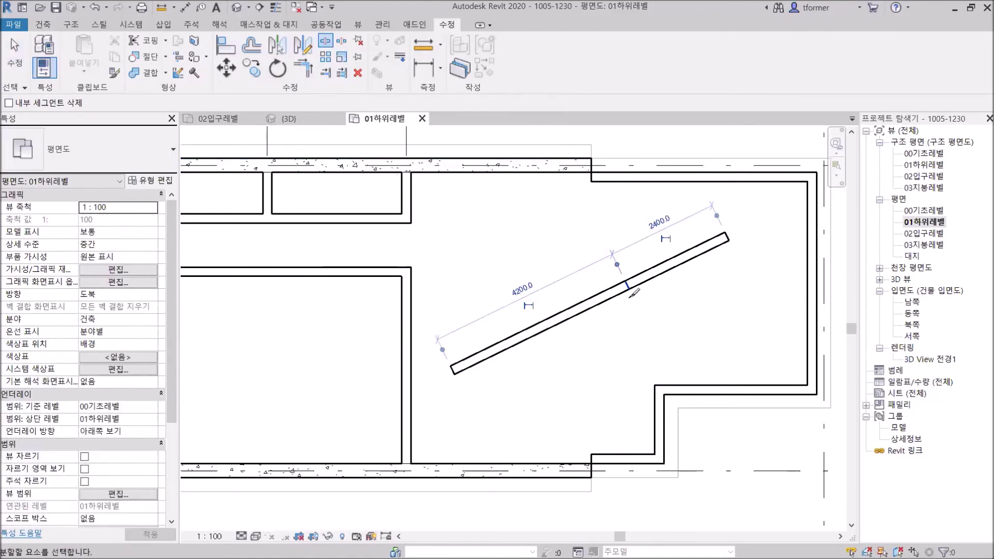
{"action": "left_click", "coordinate": [560, 315]}
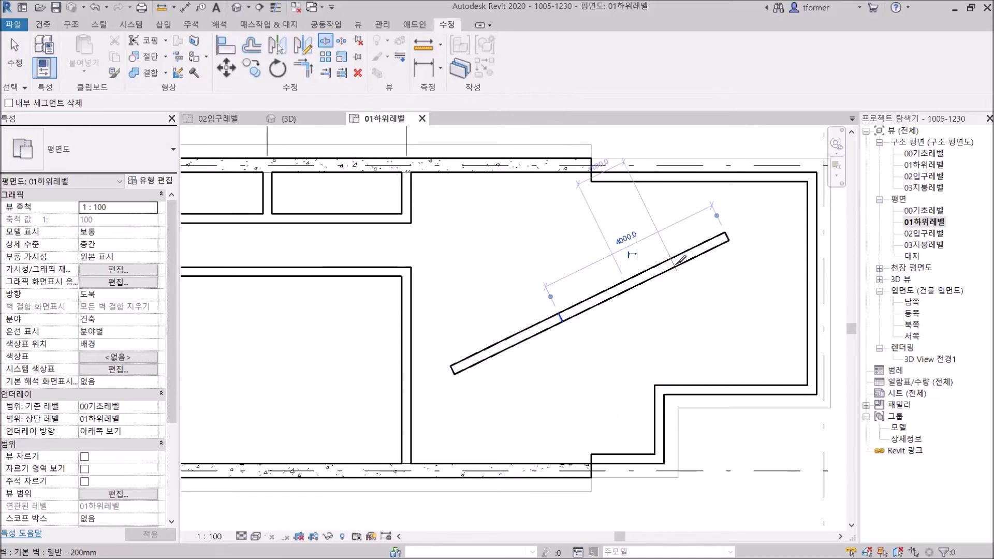
{"action": "left_click", "coordinate": [677, 265]}
{"action": "left_click", "coordinate": [514, 338]}
{"action": "left_click", "coordinate": [596, 303]}
{"action": "key", "text": "Escape"}
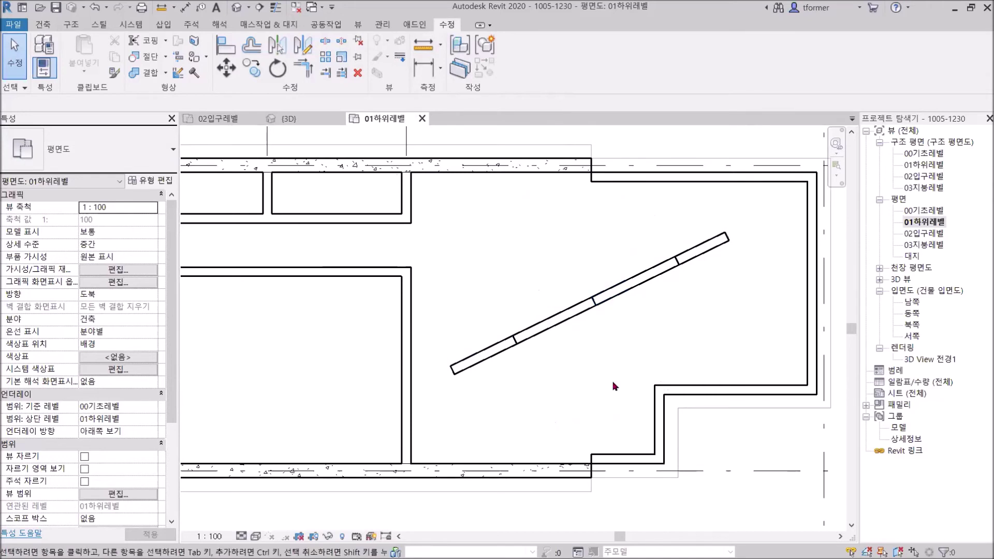
Step: Delete the three southwesternmost segments of the split diagonal wall
{"action": "left_click", "coordinate": [495, 360]}
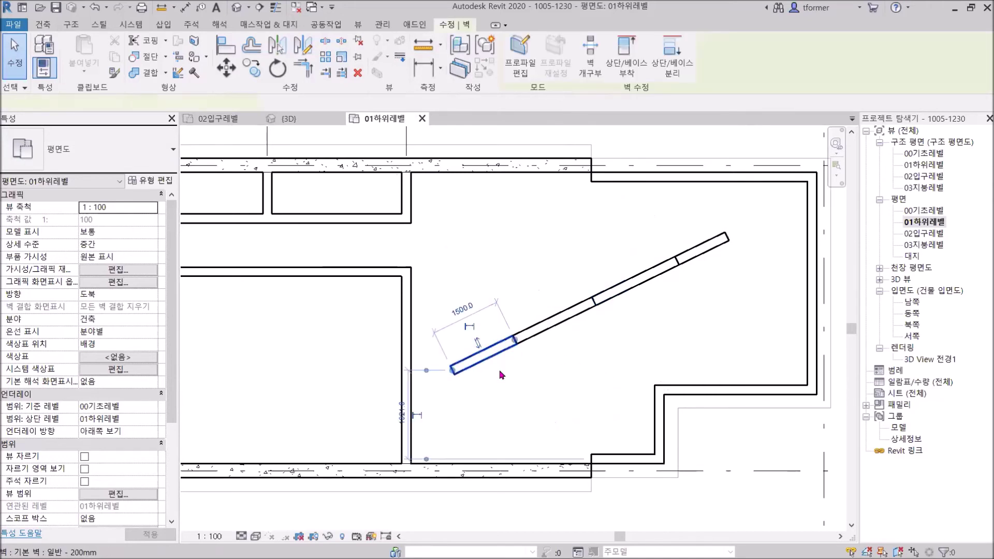
{"action": "key", "text": "Delete"}
{"action": "left_click", "coordinate": [547, 332]}
{"action": "key", "text": "Delete"}
{"action": "left_click", "coordinate": [577, 309]}
{"action": "key", "text": "Delete"}
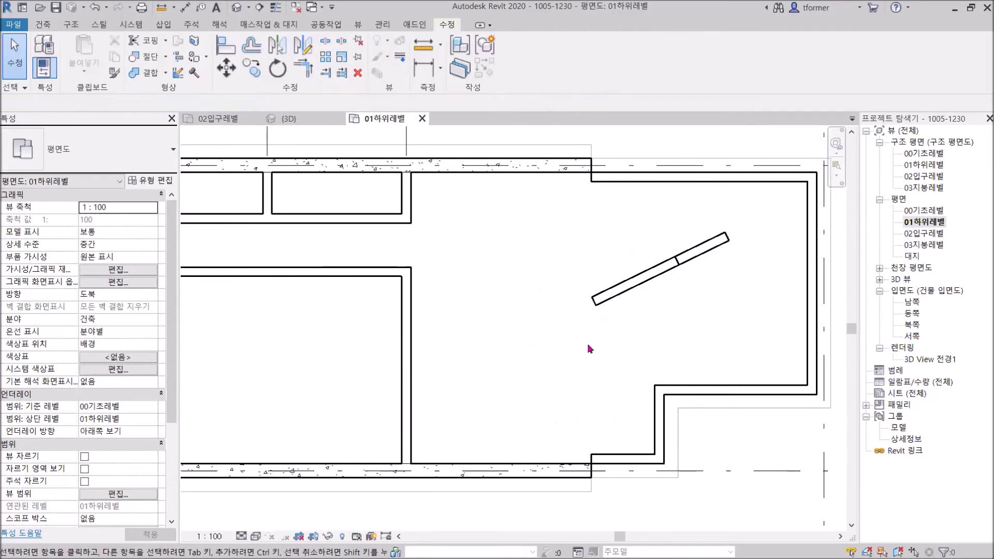
Step: Stretch the diagonal's northeast segment to about 3279 mm and its southwest segment to about 1455 mm so the two overlap
{"action": "left_click", "coordinate": [640, 284]}
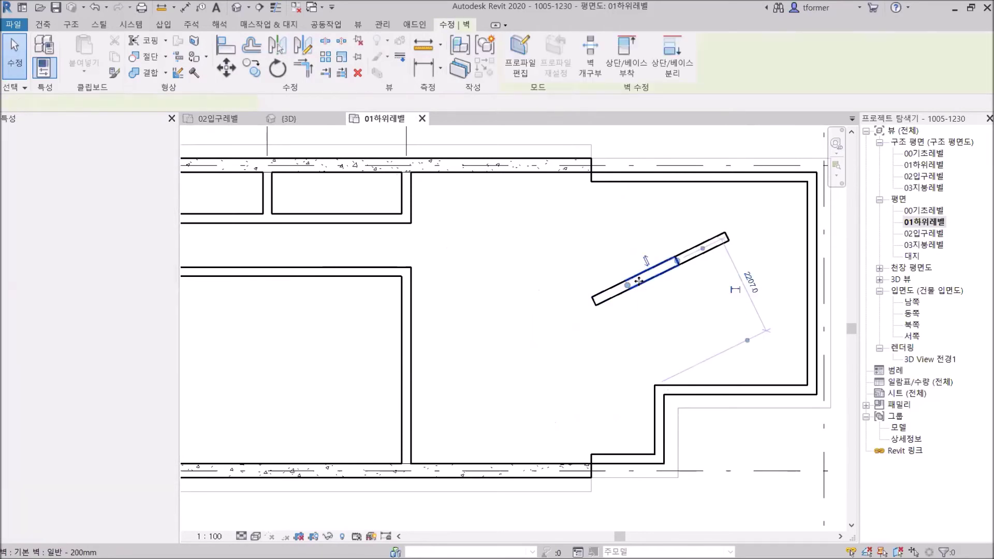
{"action": "left_click", "coordinate": [696, 253]}
{"action": "scroll", "coordinate": [671, 296], "scroll_direction": "up", "scroll_amount": 1}
{"action": "left_click_drag", "start_coordinate": [744, 217], "coordinate": [794, 193]}
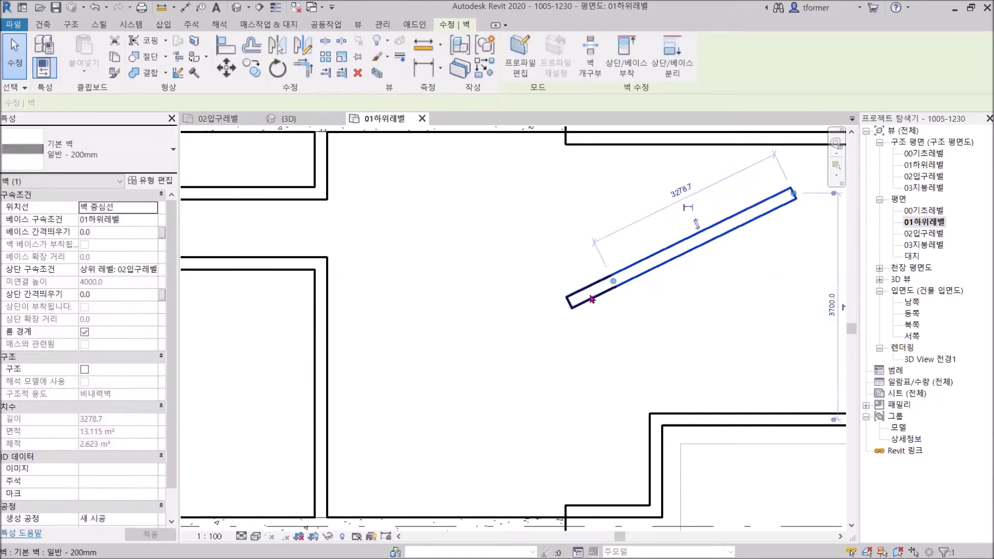
{"action": "left_click", "coordinate": [592, 297]}
{"action": "left_click_drag", "start_coordinate": [613, 281], "coordinate": [648, 264]}
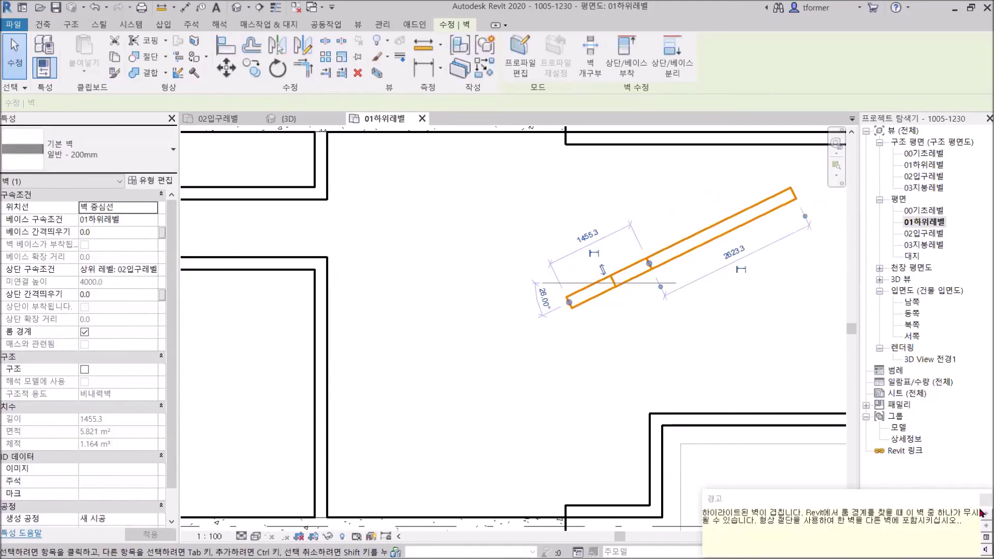
{"action": "left_click", "coordinate": [676, 321]}
Step: Delete both remaining overlapping segments of the diagonal wall
{"action": "left_click", "coordinate": [674, 257]}
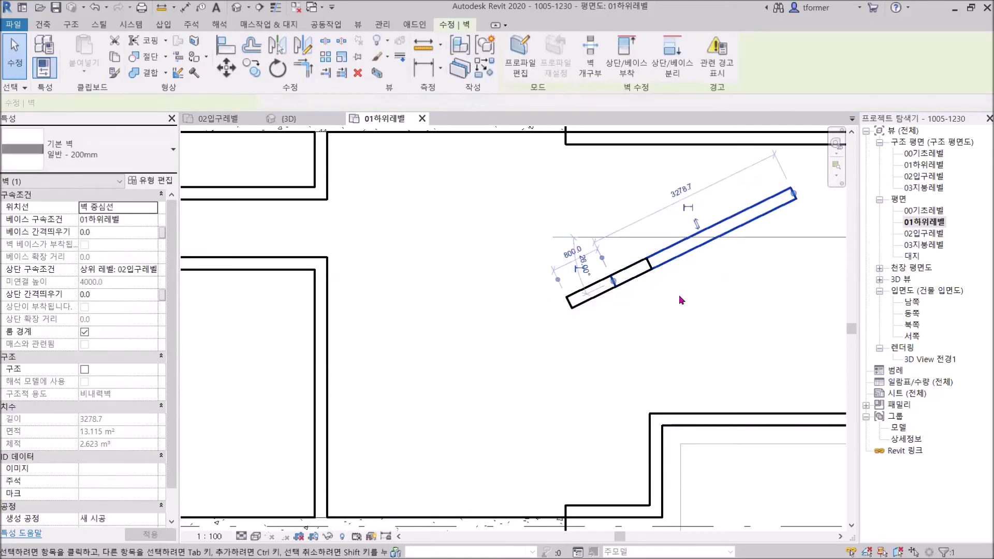
{"action": "key", "text": "Delete"}
{"action": "left_click", "coordinate": [612, 289]}
{"action": "key", "text": "Delete"}
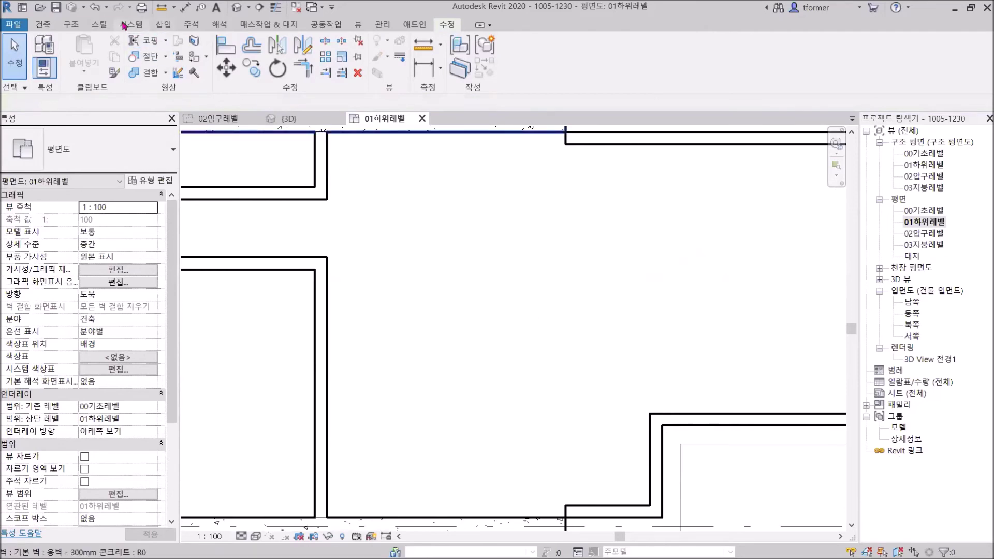
Step: Draw a new diagonal 일반 - 200mm wall at about 25° across the open east room
{"action": "left_click", "coordinate": [43, 25]}
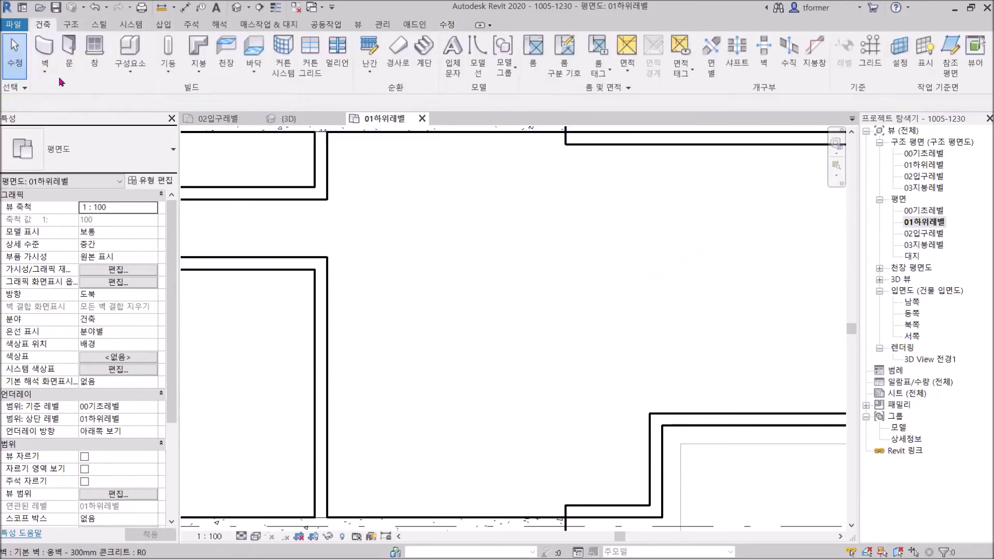
{"action": "left_click", "coordinate": [45, 47]}
{"action": "left_click", "coordinate": [392, 356]}
{"action": "left_click", "coordinate": [685, 220]}
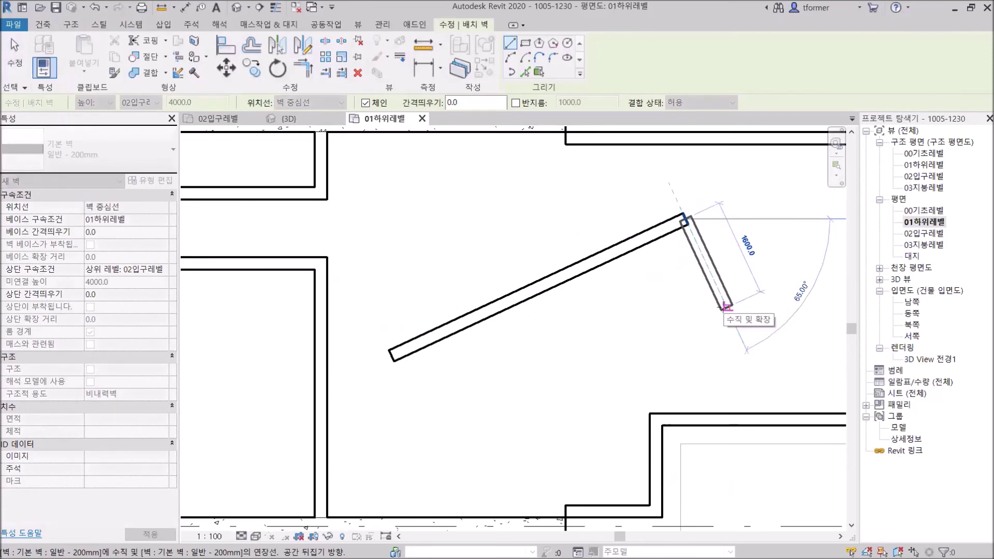
{"action": "key", "text": "Escape"}
{"action": "key", "text": "Escape"}
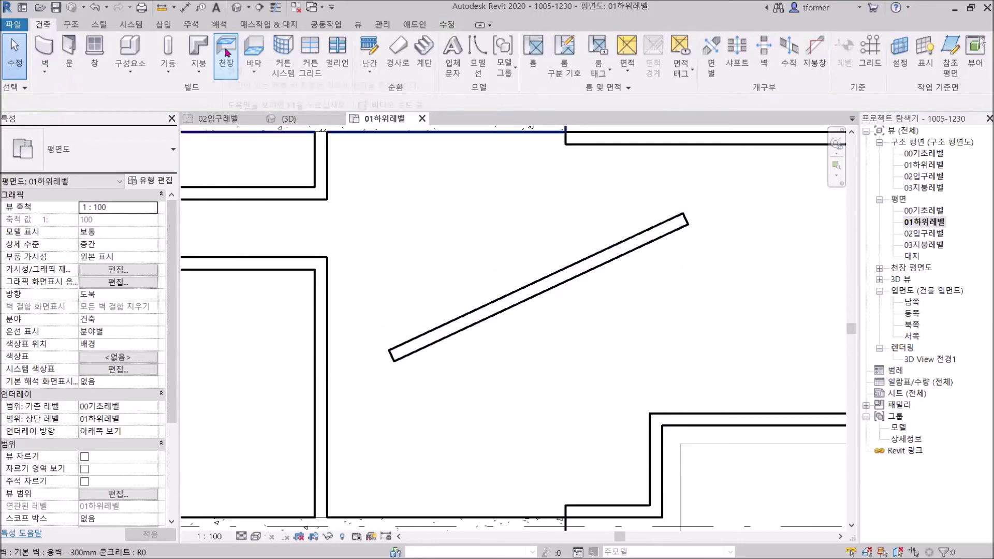
Step: Split the new diagonal wall near its midpoint, about 2600 mm from its northeast end
{"action": "left_click", "coordinate": [446, 25]}
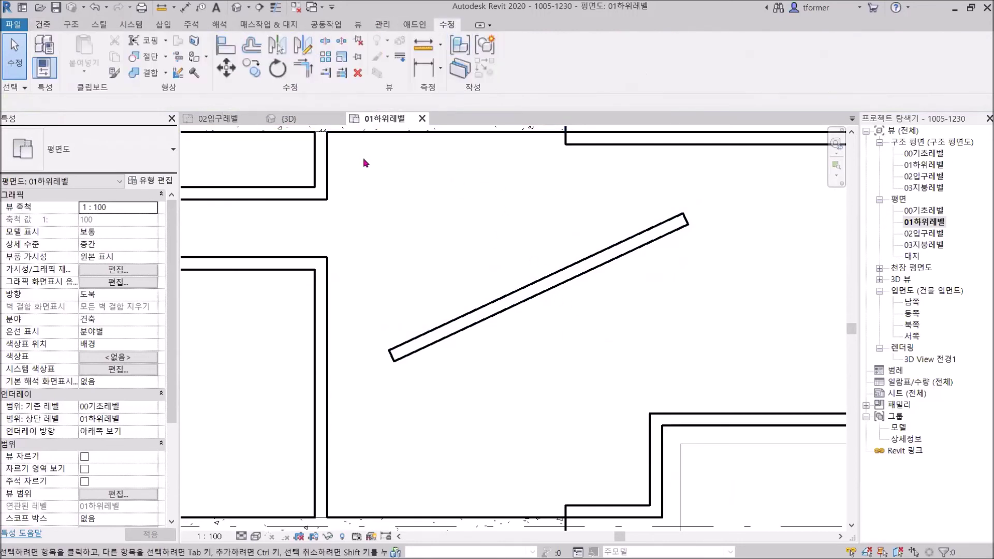
{"action": "left_click", "coordinate": [325, 41]}
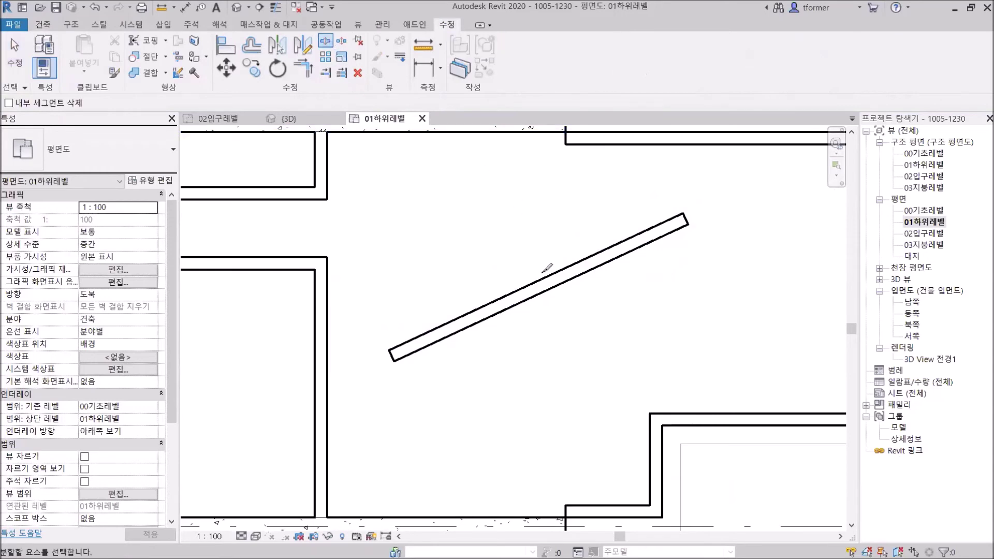
{"action": "left_click", "coordinate": [540, 286]}
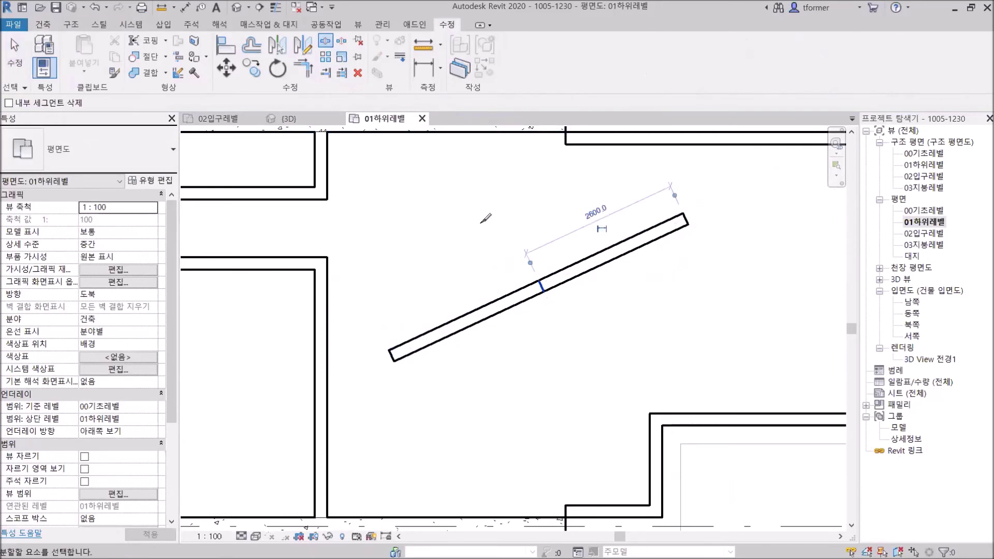
{"action": "key", "text": "Escape"}
{"action": "key", "text": "Escape"}
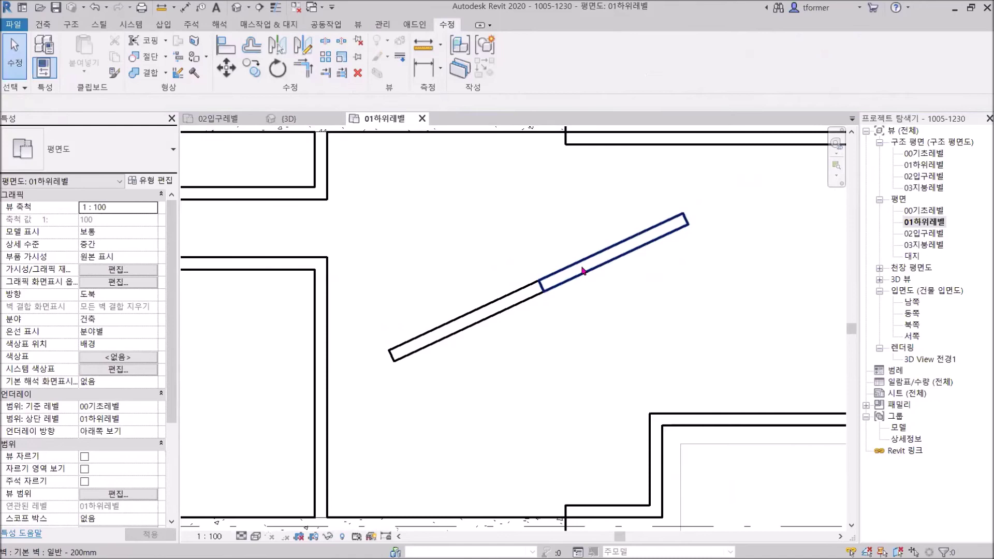
Step: Shorten the diagonal wall segments at the split to leave a 1200 mm gap, with the southwest segment 2000 mm long
{"action": "left_click", "coordinate": [581, 267]}
{"action": "left_click_drag", "start_coordinate": [542, 286], "coordinate": [503, 303]}
{"action": "left_click", "coordinate": [540, 291]}
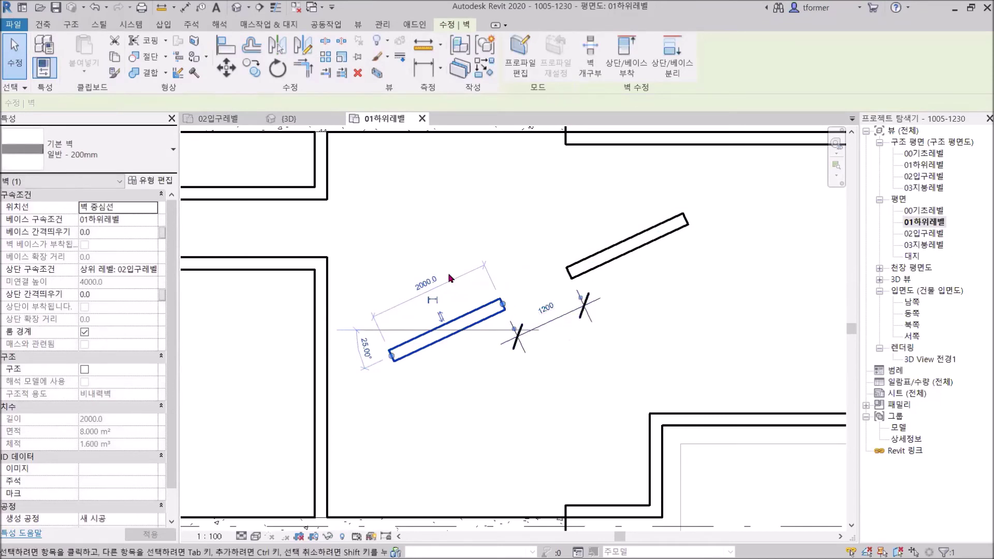
Step: Set the gap dimension between the two diagonal wall segments to 0 by moving the southwest segment
{"action": "left_click", "coordinate": [545, 308]}
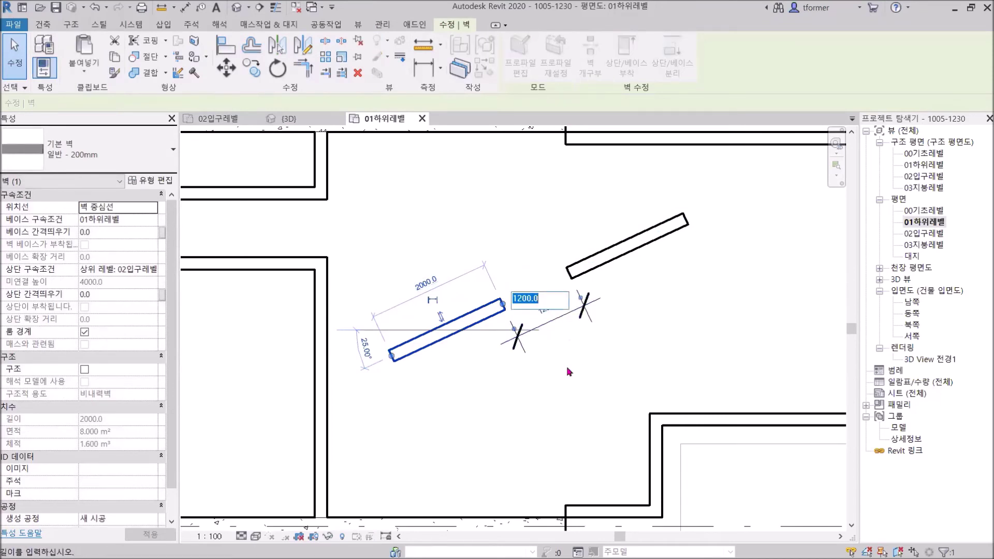
{"action": "type", "text": "0"}
{"action": "key", "text": "Return"}
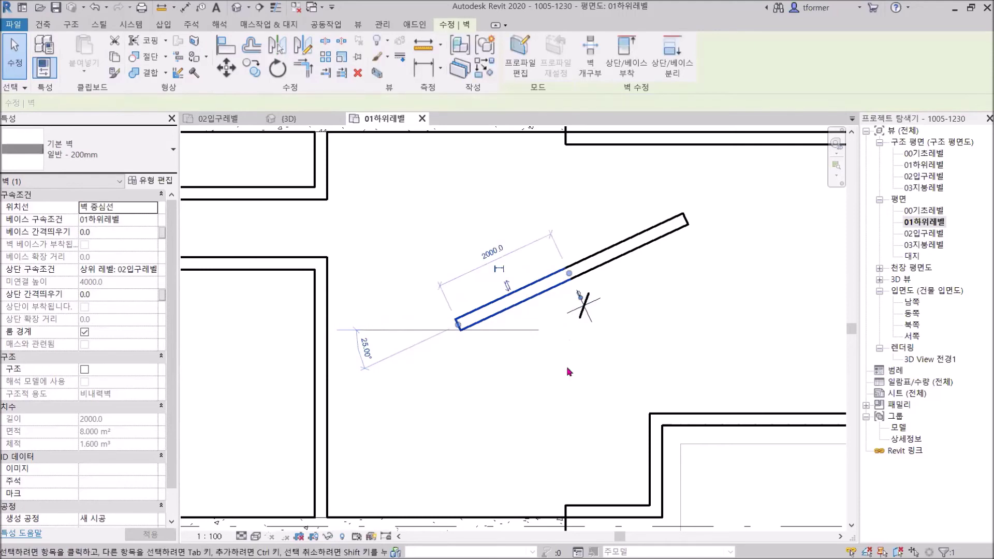
{"action": "left_click", "coordinate": [684, 281]}
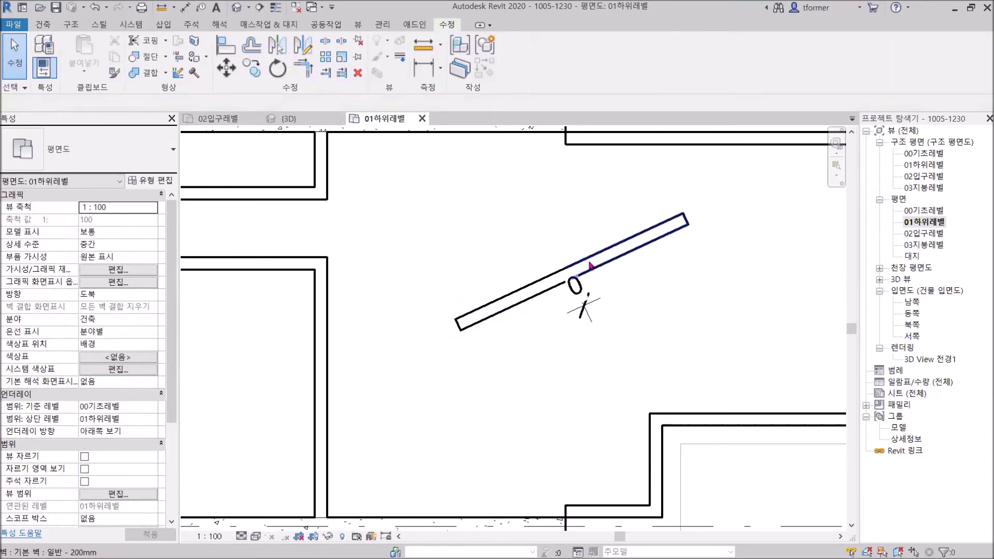
Step: Shorten the northeast segment to about 1730 mm from its inner end and set the gap dimension to 500 mm
{"action": "left_click", "coordinate": [589, 263]}
{"action": "left_click_drag", "start_coordinate": [569, 273], "coordinate": [589, 264]}
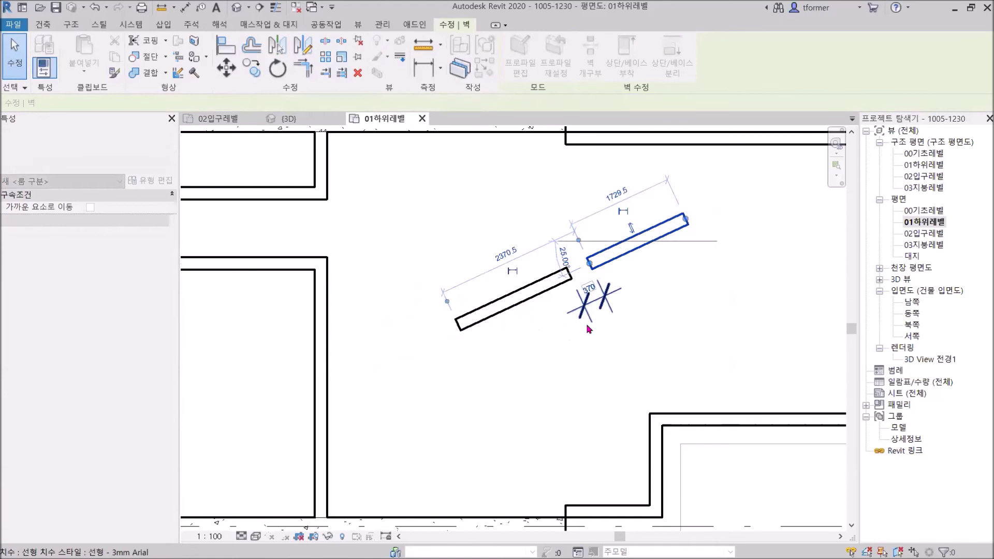
{"action": "left_click", "coordinate": [588, 288]}
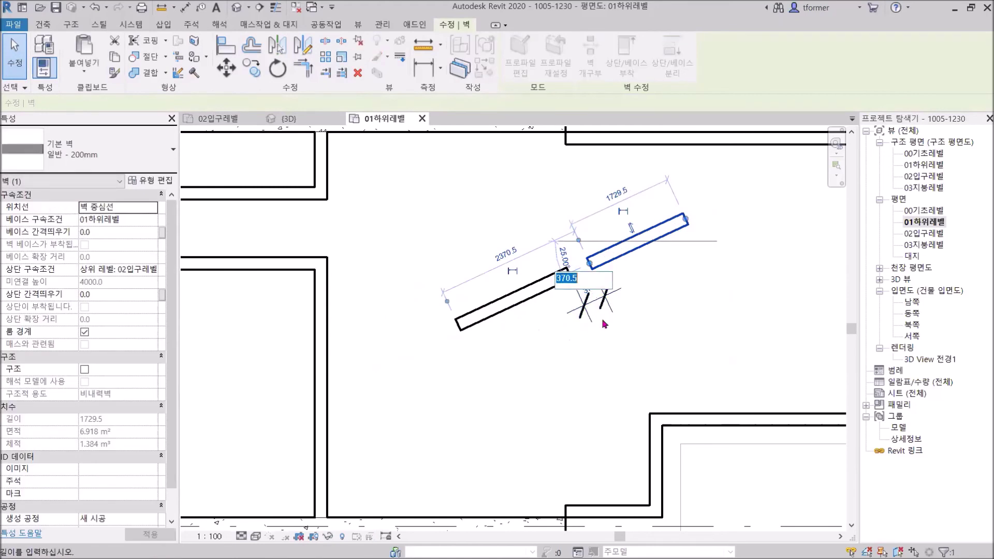
{"action": "type", "text": "5"}
{"action": "key", "text": "Return"}
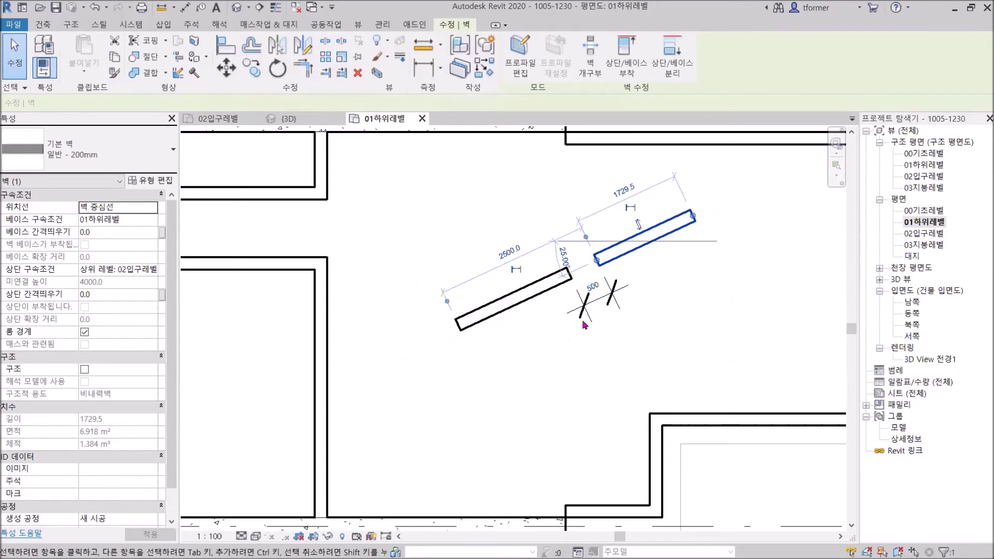
{"action": "left_click", "coordinate": [535, 326]}
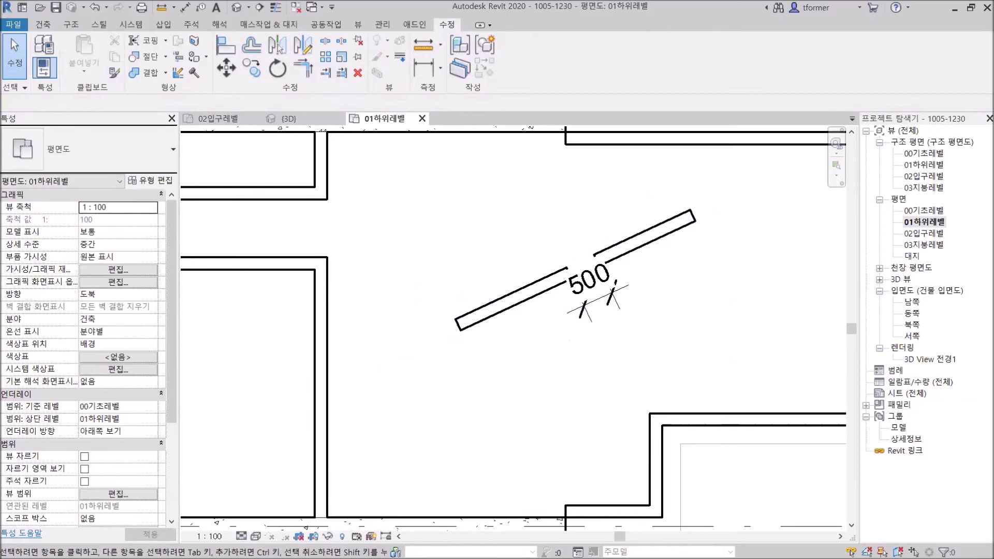
Step: Stretch the northeast segment's inner end to the southwest segment's endpoint, joining both into one diagonal wall
{"action": "left_click", "coordinate": [617, 252]}
{"action": "scroll", "coordinate": [602, 277], "scroll_direction": "up", "scroll_amount": 4}
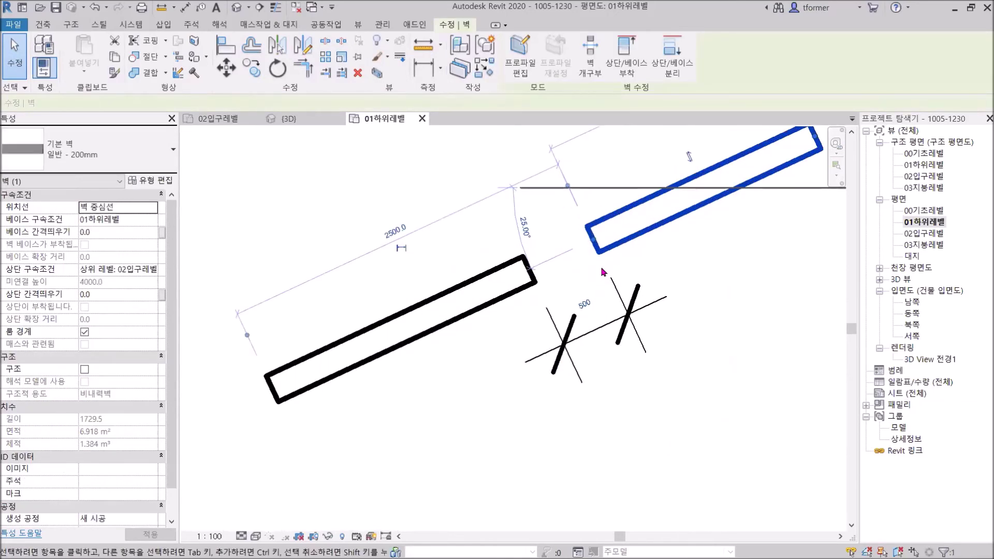
{"action": "left_click", "coordinate": [675, 267]}
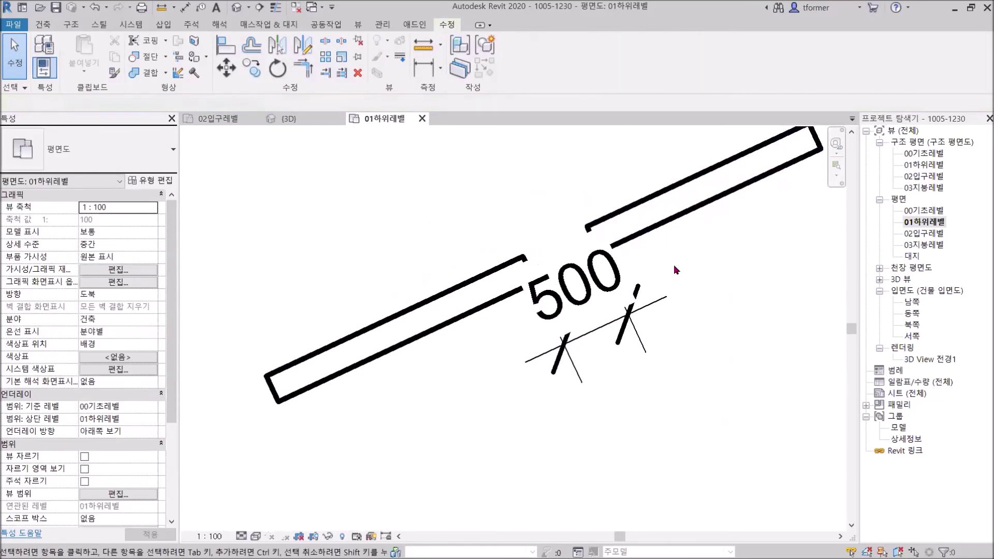
{"action": "left_click", "coordinate": [642, 237]}
{"action": "left_click_drag", "start_coordinate": [594, 241], "coordinate": [528, 269]}
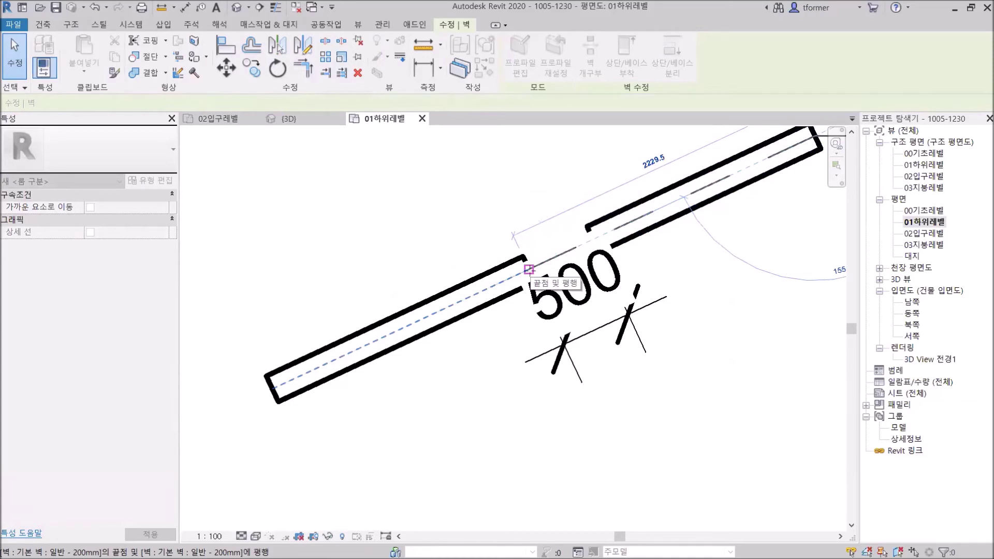
{"action": "left_click_drag", "start_coordinate": [528, 269], "coordinate": [528, 270]}
{"action": "left_click", "coordinate": [627, 428]}
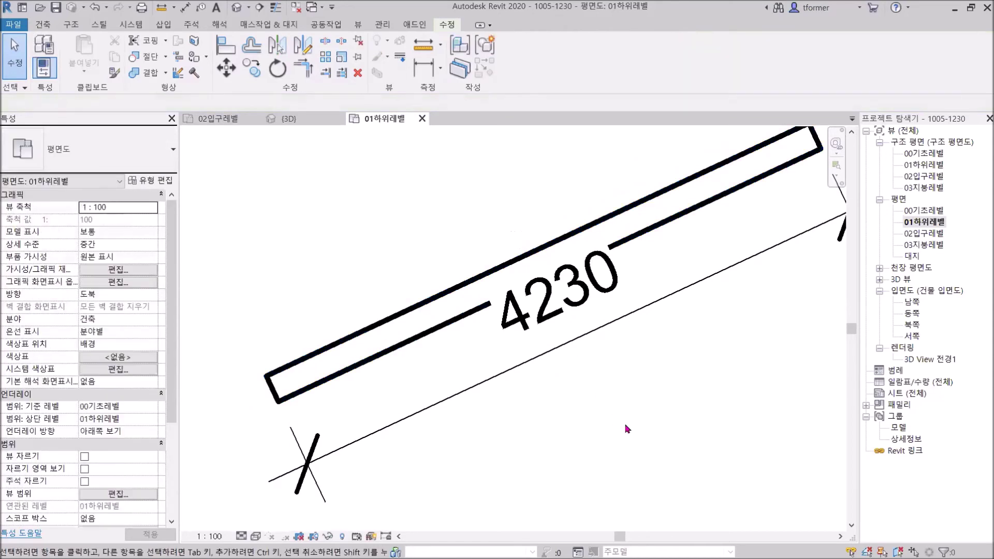
Step: Select the joined diagonal wall to check it, and move its length dimension farther away on the southeast side
{"action": "left_click", "coordinate": [654, 230]}
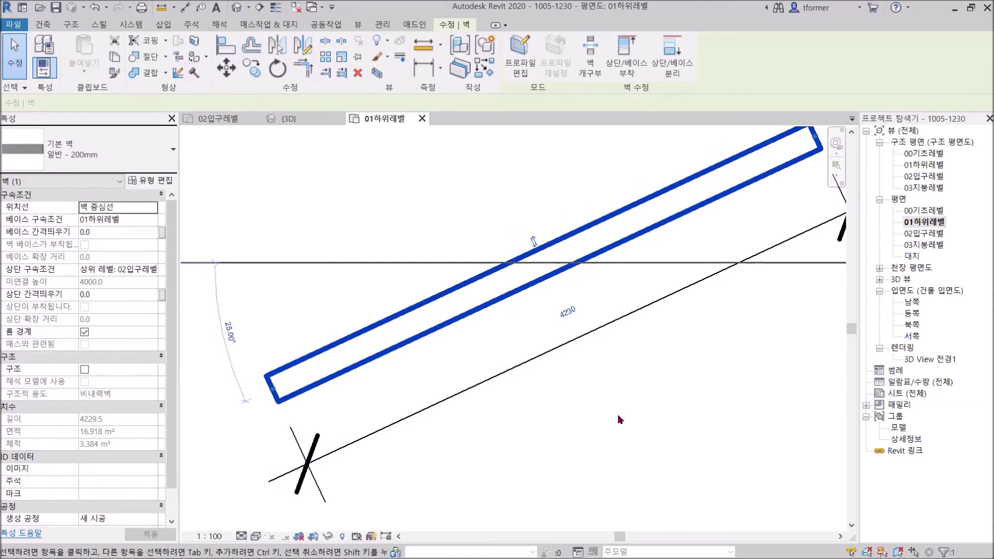
{"action": "scroll", "coordinate": [619, 416], "scroll_direction": "down", "scroll_amount": 3}
{"action": "left_click", "coordinate": [628, 420]}
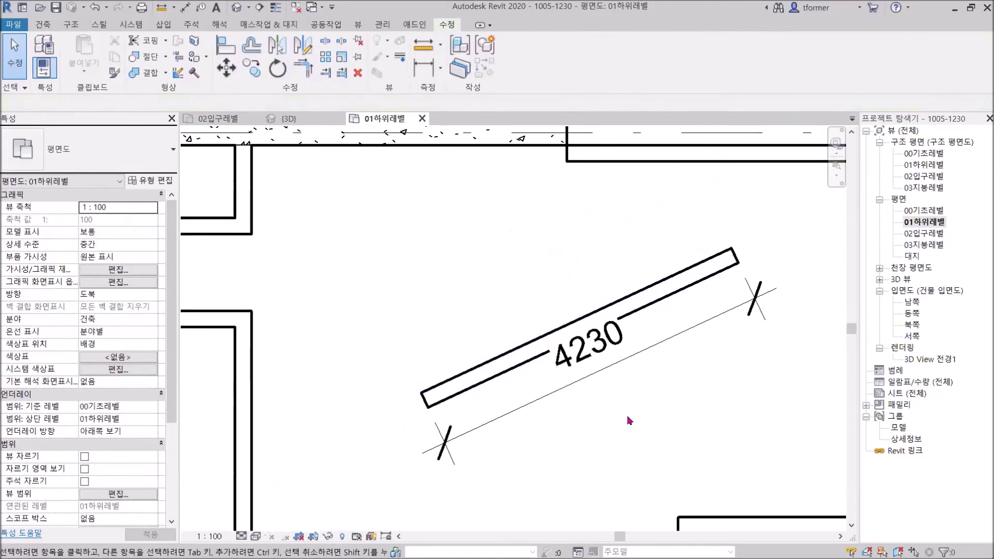
{"action": "left_click", "coordinate": [638, 354]}
{"action": "left_click_drag", "start_coordinate": [638, 354], "coordinate": [663, 421]}
{"action": "left_click", "coordinate": [662, 343]}
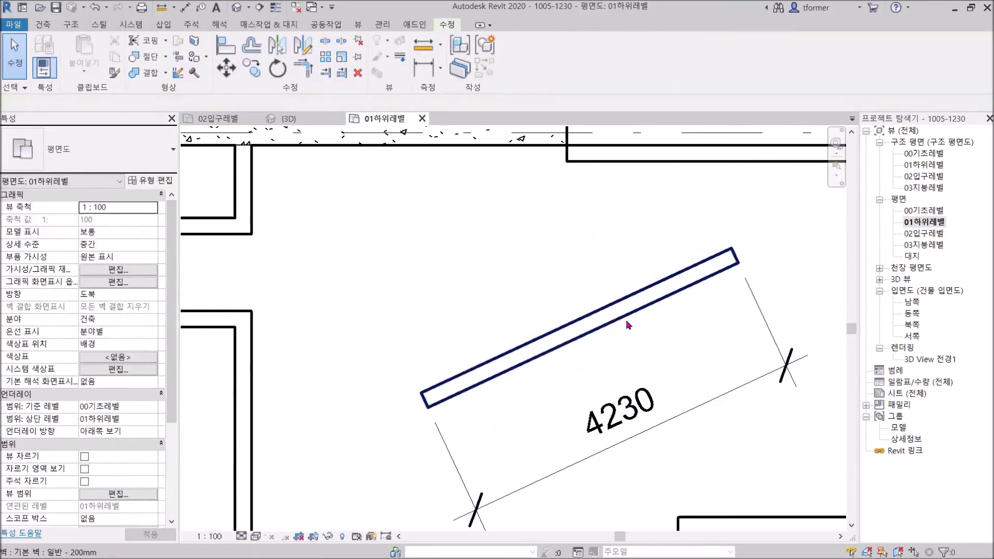
Step: Split the diagonal wall about one third of its length from the southwest end
{"action": "left_click", "coordinate": [326, 42]}
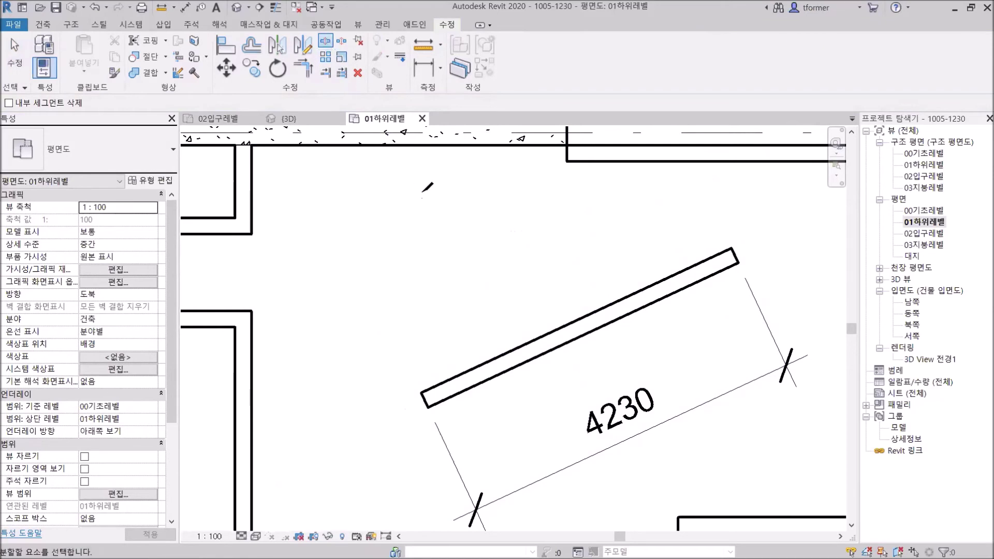
{"action": "left_click", "coordinate": [530, 341]}
{"action": "right_click", "coordinate": [491, 210]}
{"action": "left_click", "coordinate": [517, 222]}
{"action": "right_click", "coordinate": [549, 246]}
{"action": "left_click", "coordinate": [559, 248]}
Step: Shorten the new northeast segment from its inner end to about 2289 mm
{"action": "left_click", "coordinate": [581, 321]}
{"action": "left_click_drag", "start_coordinate": [528, 353], "coordinate": [569, 336]}
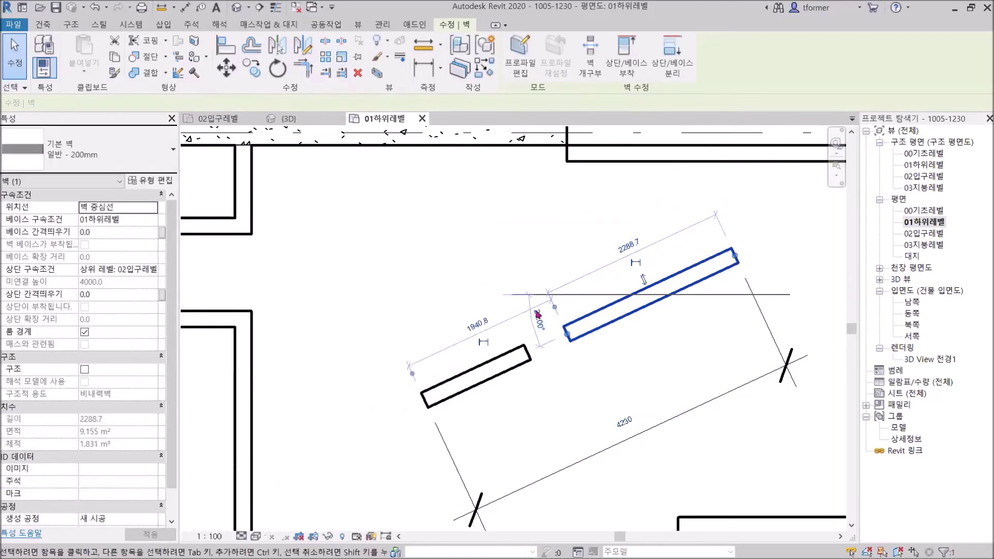
{"action": "left_click", "coordinate": [547, 346]}
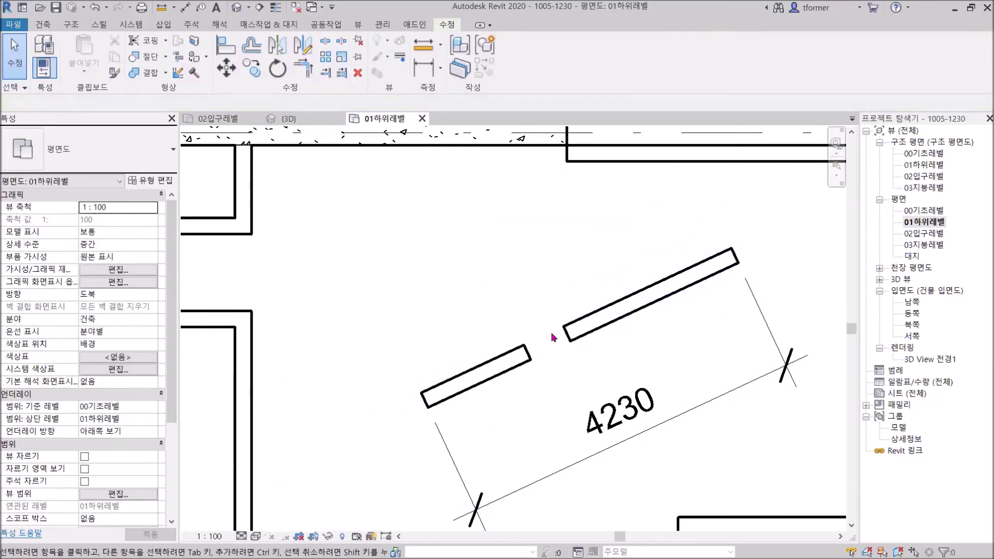
Step: Extend the southwest segment's inner end to the northeast segment's endpoint so they form a single wall again
{"action": "left_click", "coordinate": [522, 362]}
{"action": "scroll", "coordinate": [533, 358], "scroll_direction": "up", "scroll_amount": 3}
{"action": "left_click_drag", "start_coordinate": [536, 348], "coordinate": [603, 313]}
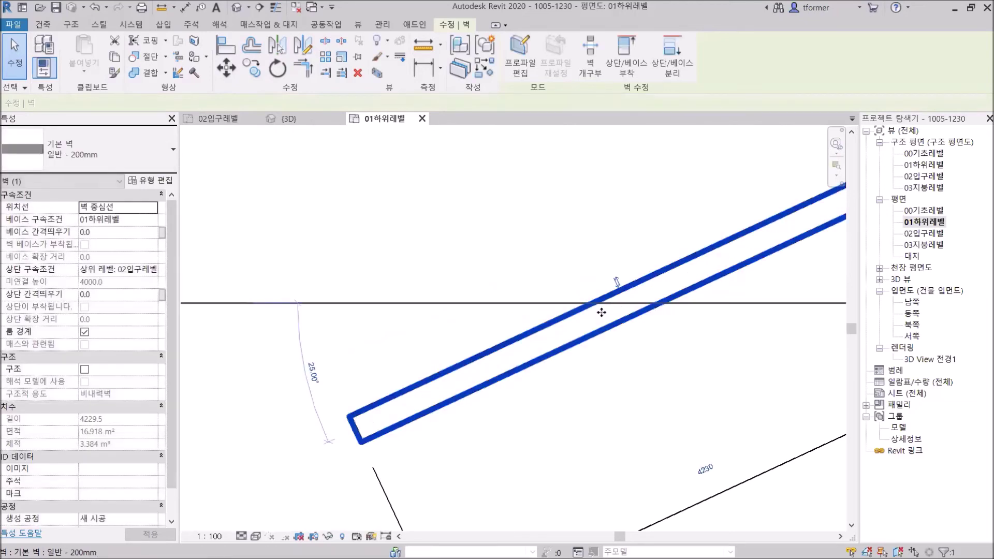
{"action": "left_click", "coordinate": [596, 250]}
{"action": "left_click", "coordinate": [655, 277]}
Step: Delete the diagonal sample wall from the open east room
{"action": "scroll", "coordinate": [653, 337], "scroll_direction": "down", "scroll_amount": 2}
{"action": "scroll", "coordinate": [653, 337], "scroll_direction": "up", "scroll_amount": 4}
{"action": "left_click", "coordinate": [699, 288]}
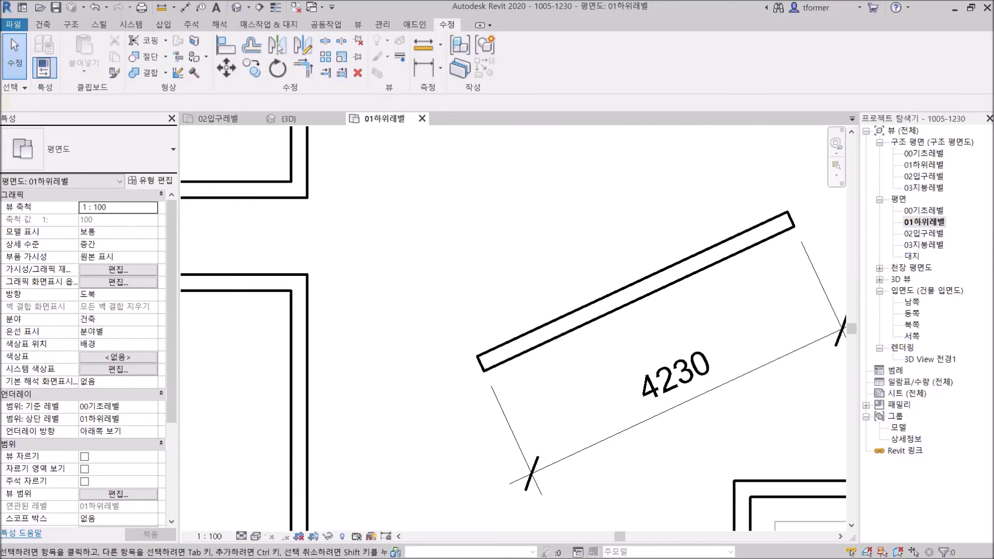
{"action": "scroll", "coordinate": [673, 436], "scroll_direction": "down", "scroll_amount": 2}
{"action": "middle_click_drag", "start_coordinate": [673, 428], "coordinate": [606, 421]}
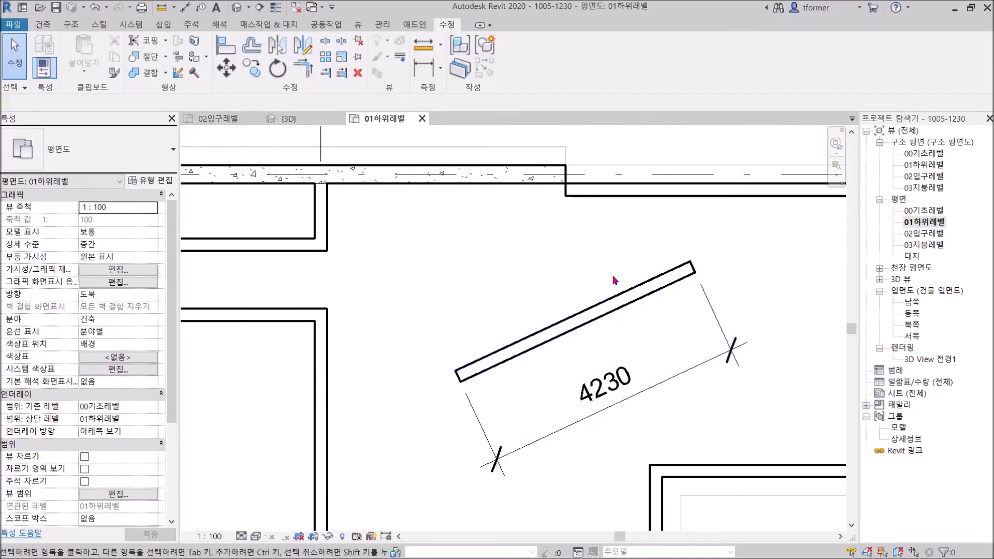
{"action": "left_click", "coordinate": [621, 311]}
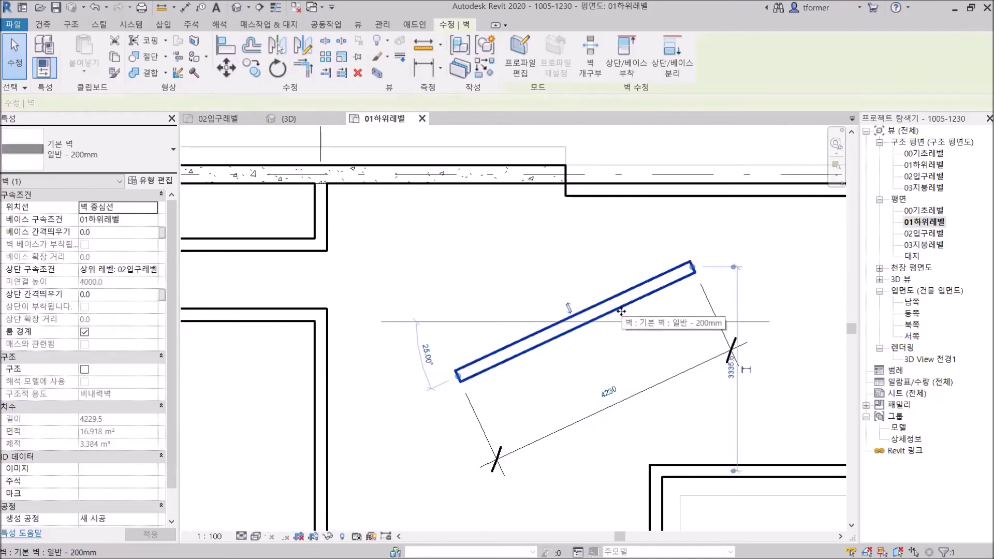
{"action": "key", "text": "Delete"}
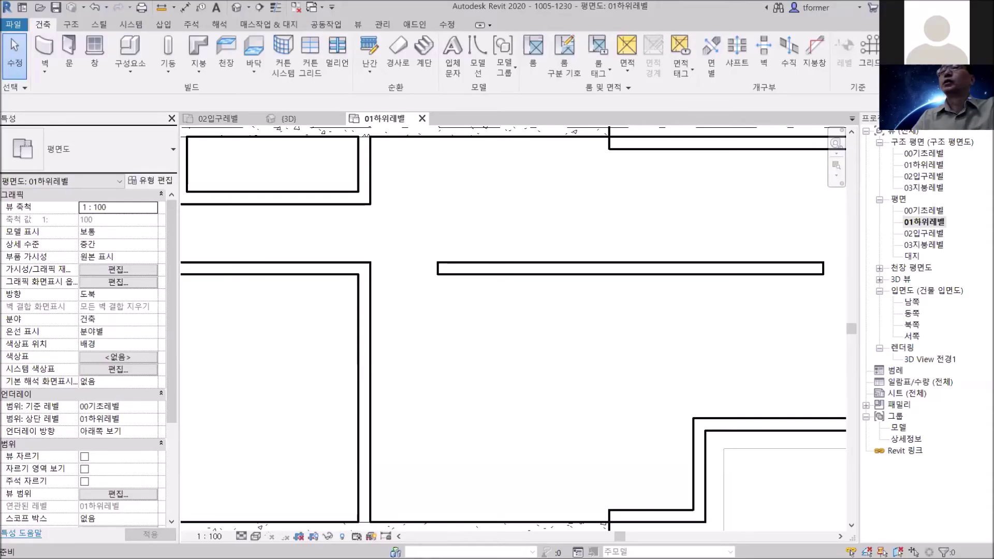
Step: Split the horizontal wall into five panels using Split with Gap at 25.4 mm, with the first cut 1100 mm from the west end
{"action": "middle_click_drag", "start_coordinate": [597, 357], "coordinate": [532, 396]}
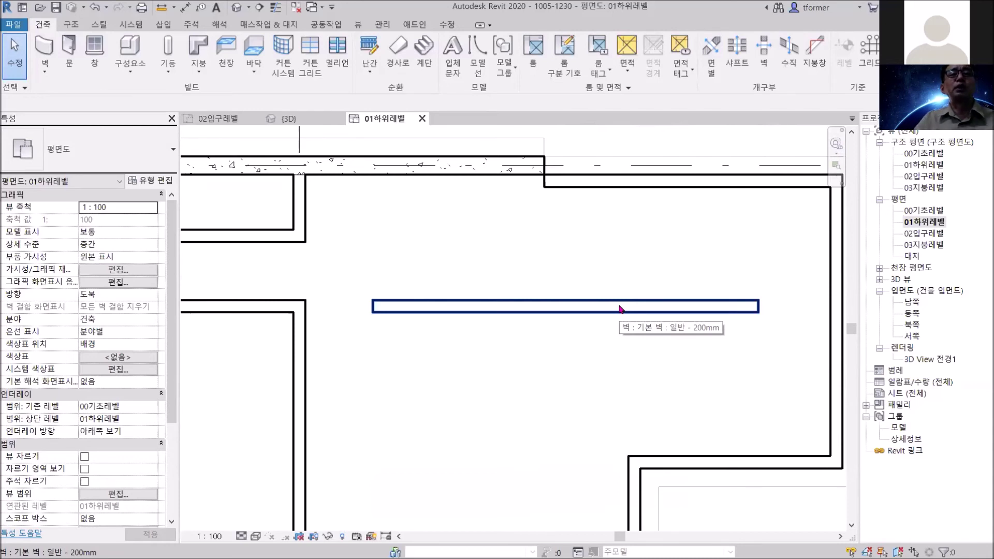
{"action": "left_click", "coordinate": [449, 26]}
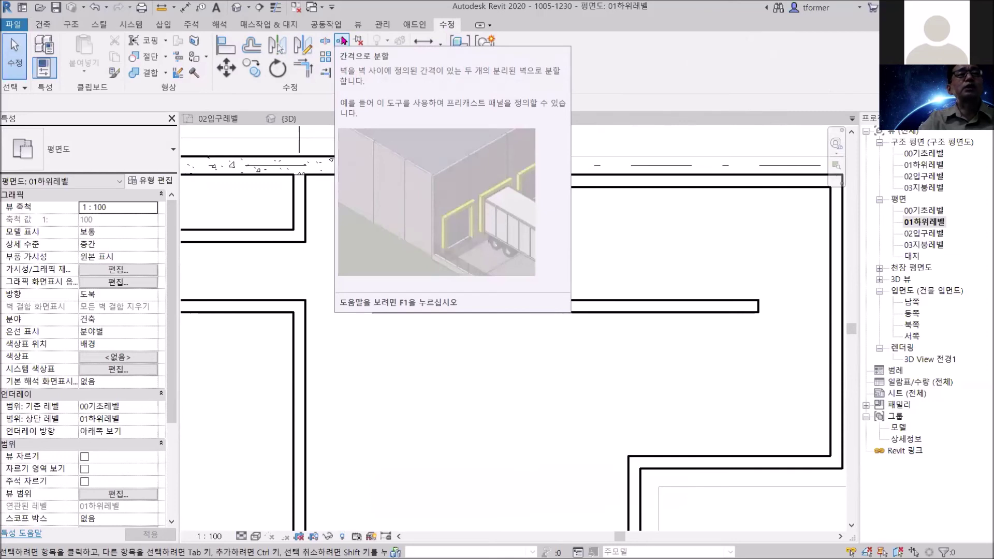
{"action": "left_click", "coordinate": [342, 41]}
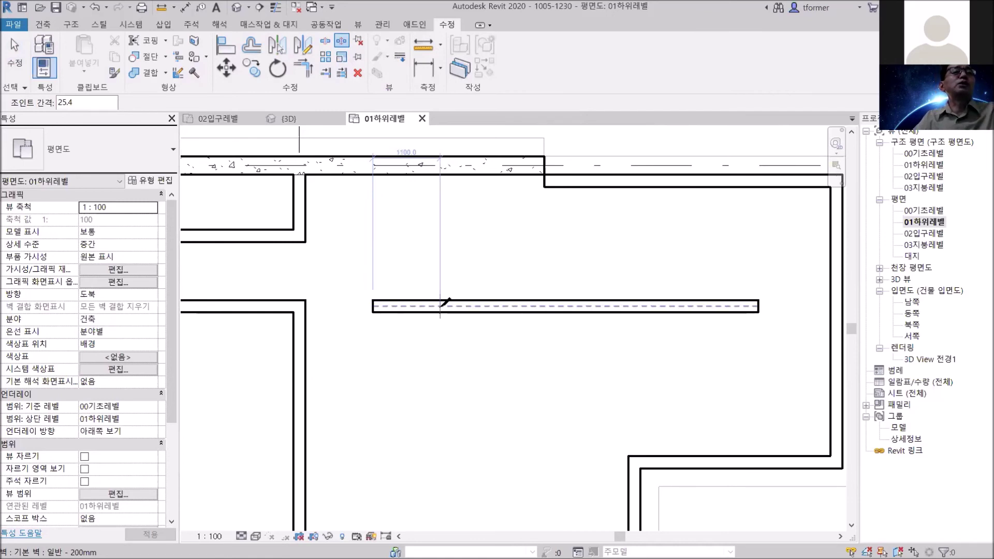
{"action": "left_click", "coordinate": [439, 305]}
{"action": "left_click", "coordinate": [533, 305]}
{"action": "left_click", "coordinate": [625, 304]}
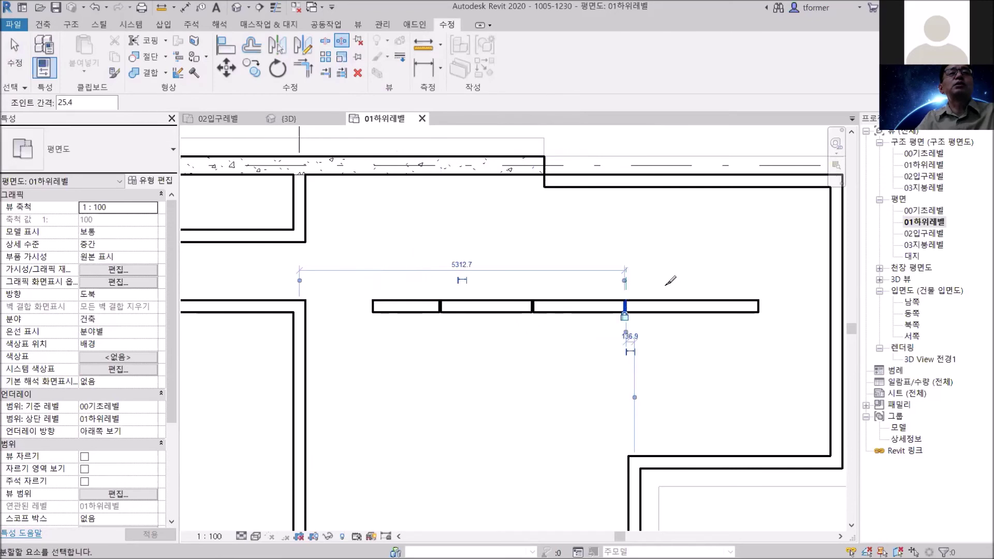
{"action": "left_click", "coordinate": [703, 305]}
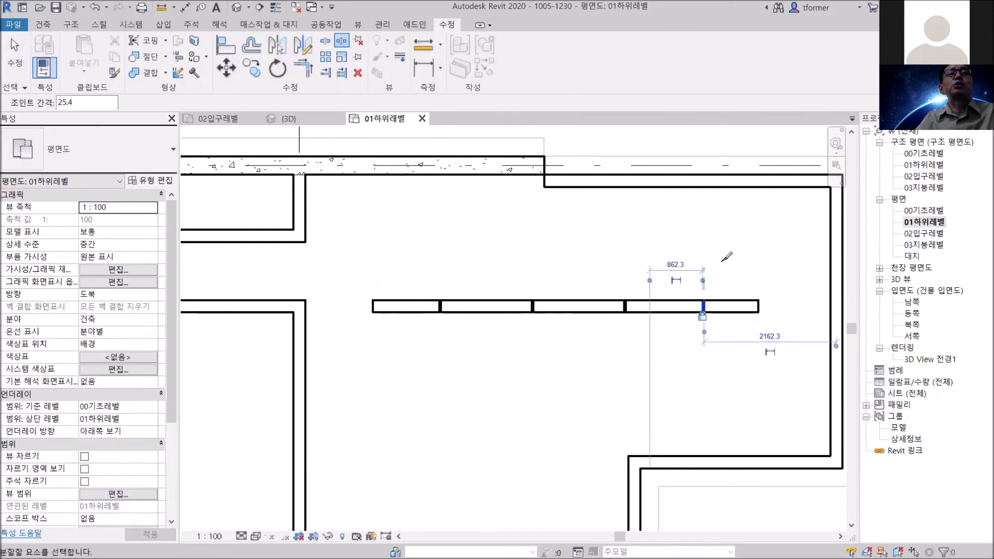
{"action": "right_click", "coordinate": [667, 203]}
{"action": "left_click", "coordinate": [678, 208]}
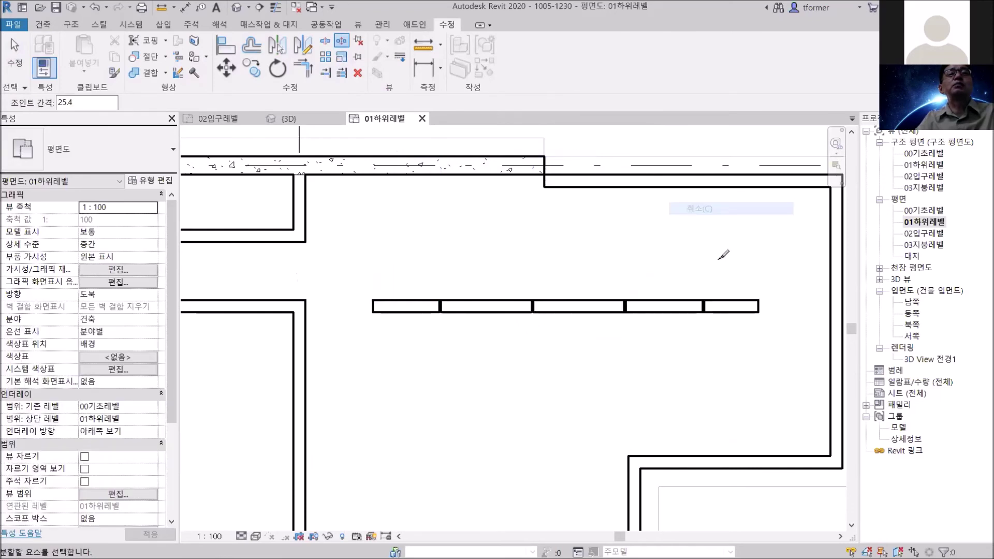
{"action": "right_click", "coordinate": [663, 234]}
{"action": "left_click", "coordinate": [697, 252]}
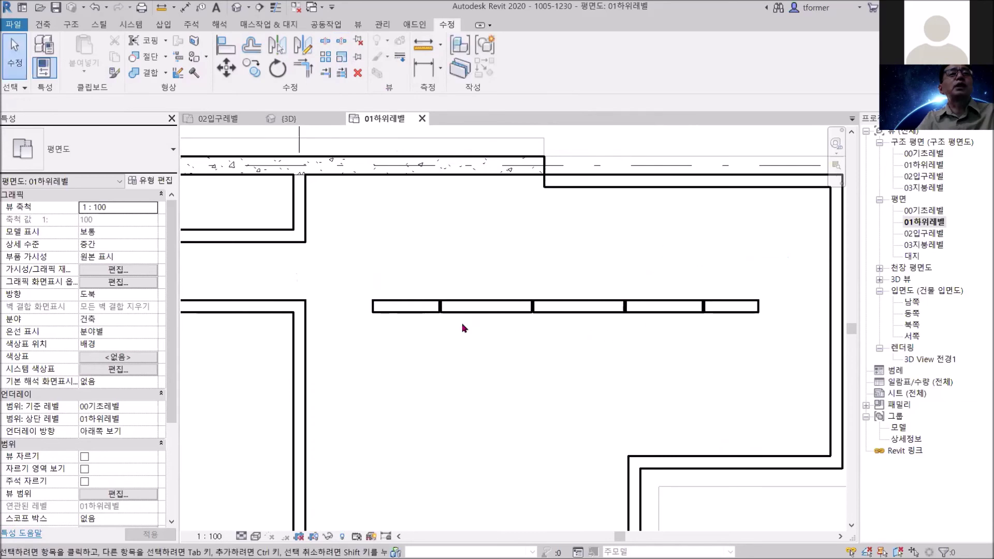
Step: Set the length of the westernmost wall panel to 1000 mm
{"action": "left_click", "coordinate": [413, 313]}
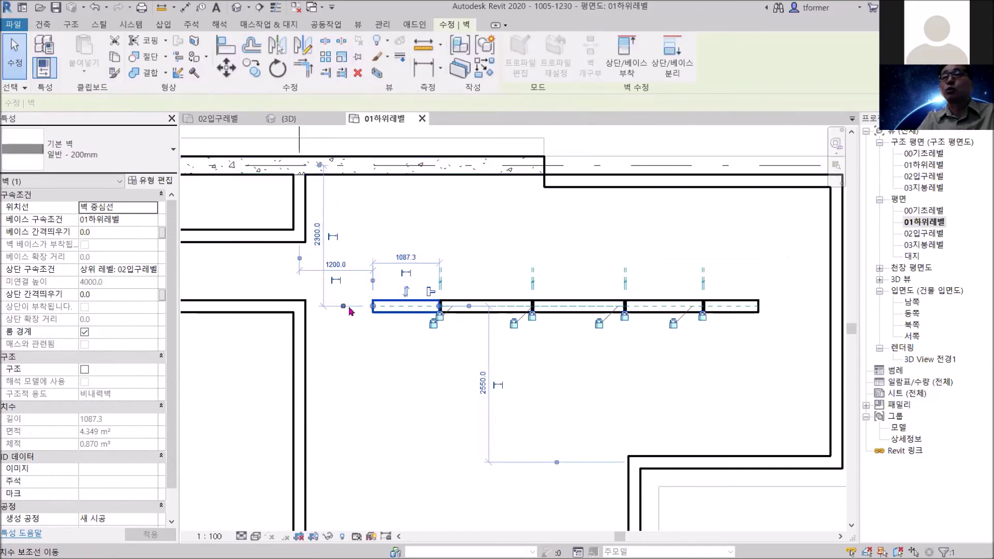
{"action": "left_click", "coordinate": [409, 257]}
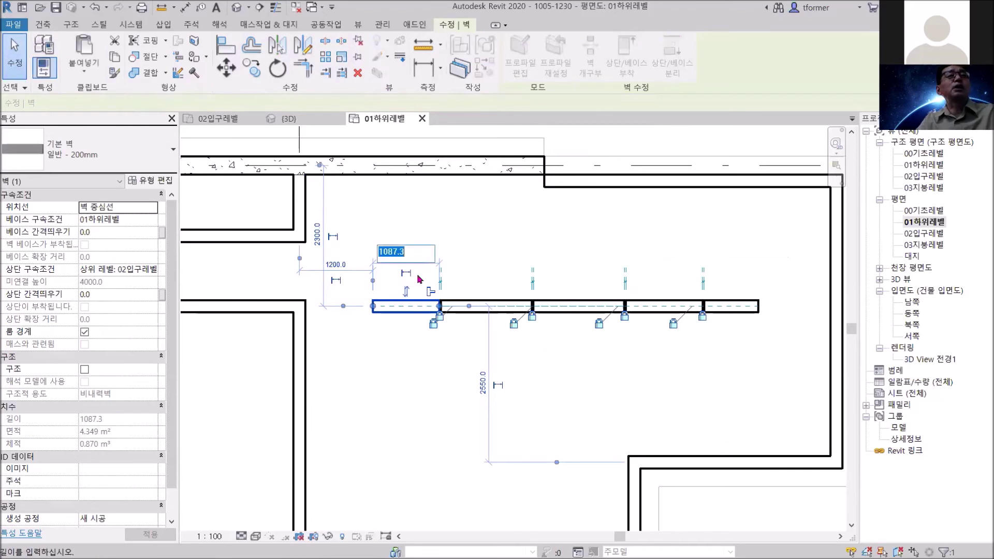
{"action": "type", "text": "10"}
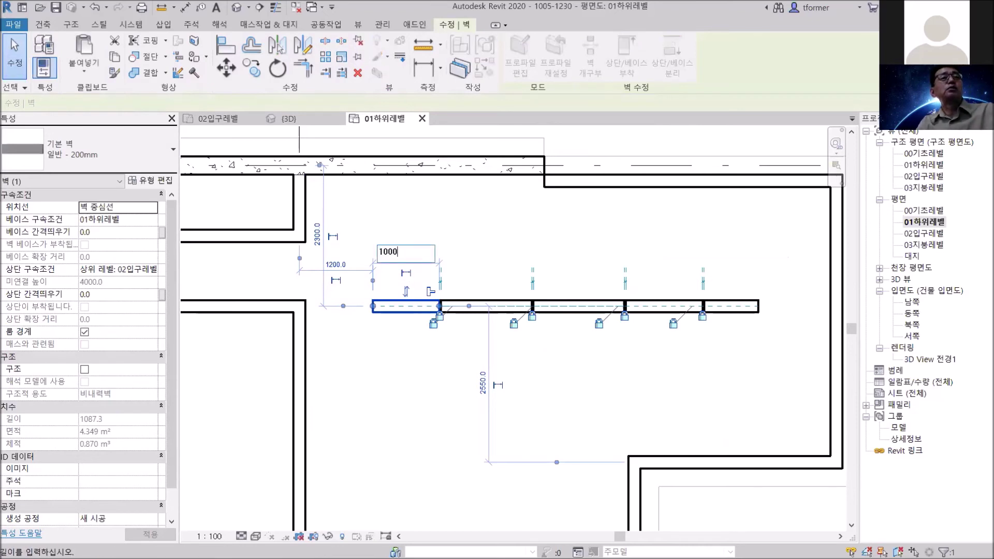
{"action": "type", "text": "00"}
{"action": "key", "text": "Return"}
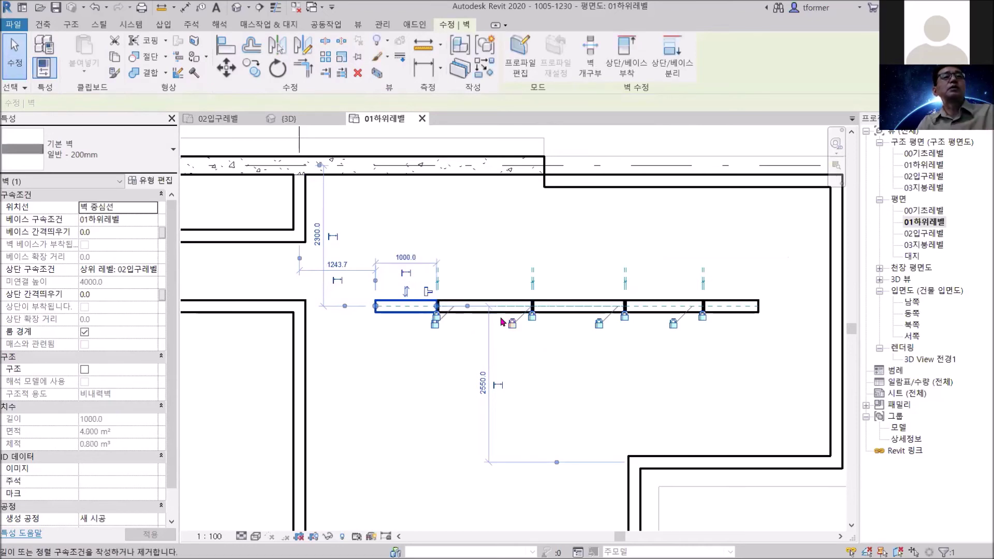
Step: Set the length of the second wall panel from the west to 1500 mm
{"action": "left_click", "coordinate": [500, 302]}
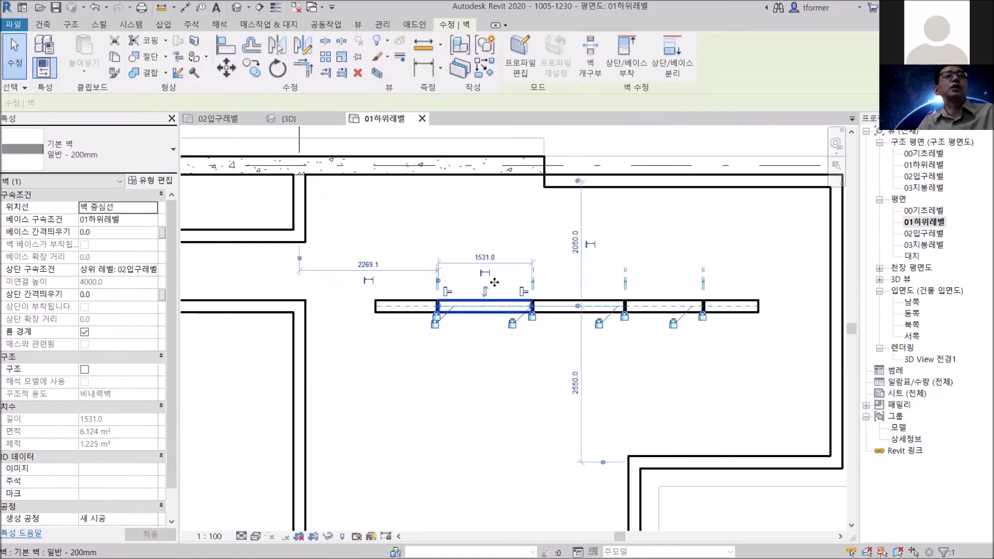
{"action": "left_click", "coordinate": [486, 258]}
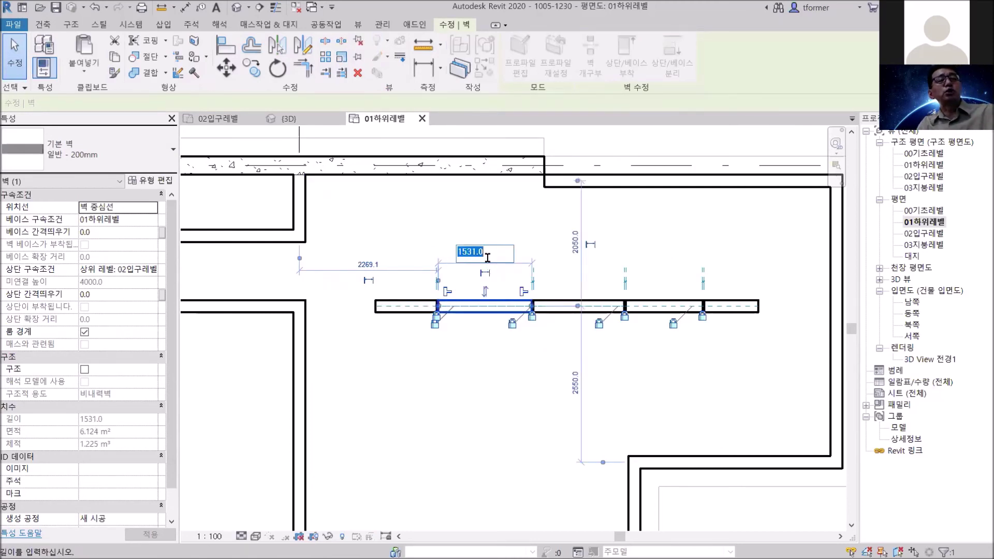
{"action": "type", "text": "1"}
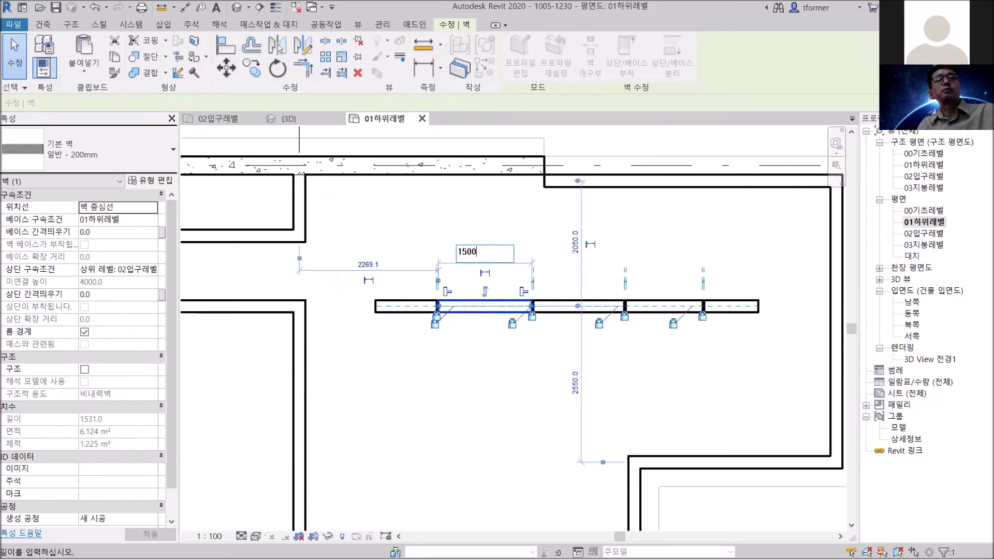
{"action": "type", "text": "500"}
{"action": "key", "text": "Return"}
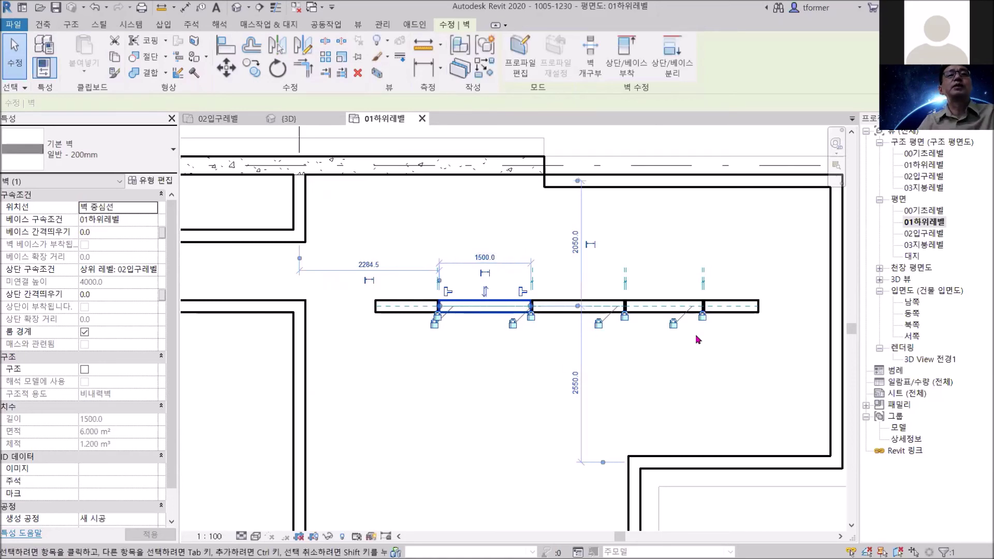
{"action": "key", "text": "Escape"}
{"action": "scroll", "coordinate": [724, 305], "scroll_direction": "up", "scroll_amount": 10}
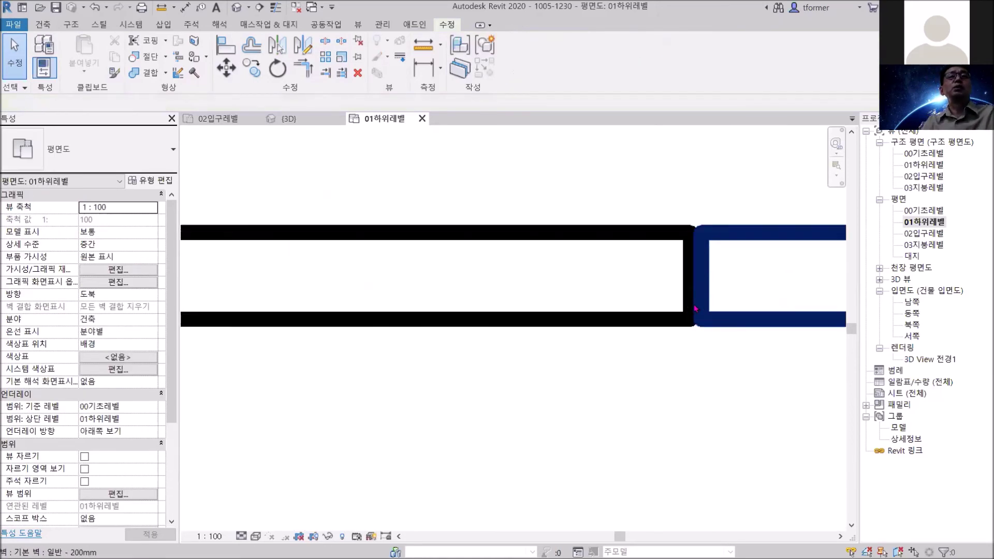
{"action": "scroll", "coordinate": [720, 273], "scroll_direction": "down", "scroll_amount": 8}
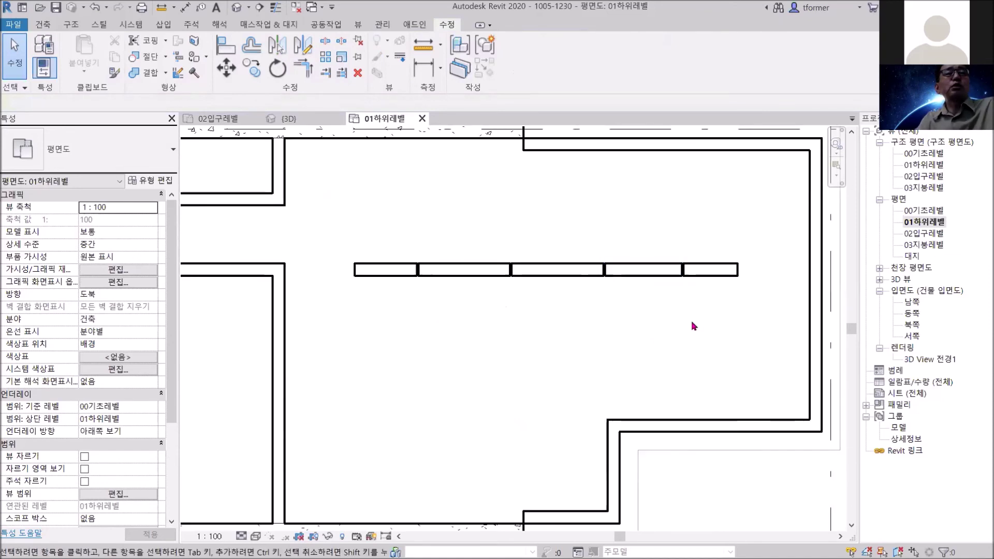
Step: Move the westernmost panel's east end west until the panel is about 620 mm long, with the gap constraint still locked
{"action": "scroll", "coordinate": [418, 301], "scroll_direction": "up", "scroll_amount": 3}
{"action": "left_click", "coordinate": [389, 254]}
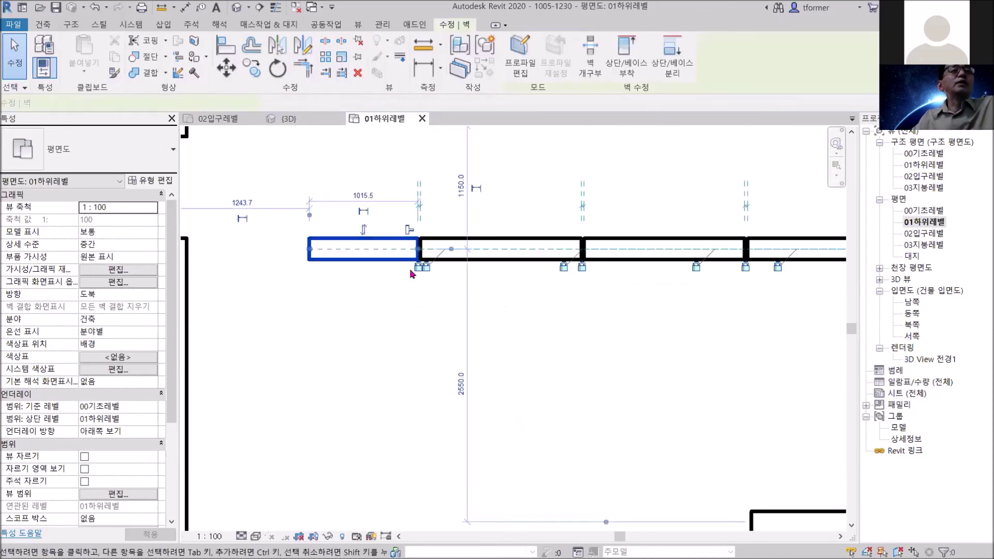
{"action": "scroll", "coordinate": [418, 252], "scroll_direction": "up", "scroll_amount": 2}
{"action": "left_click_drag", "start_coordinate": [417, 247], "coordinate": [386, 279]}
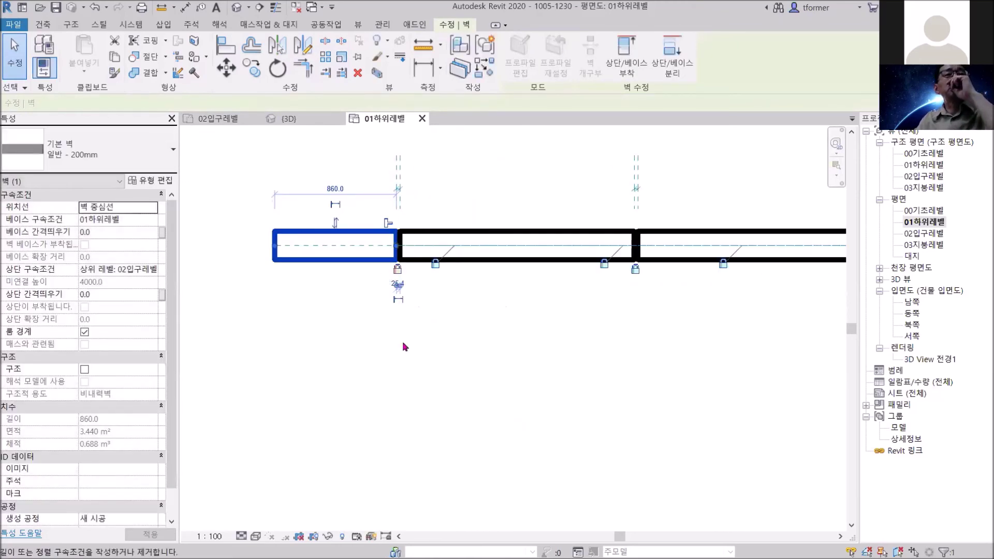
{"action": "left_click", "coordinate": [390, 271]}
{"action": "left_click", "coordinate": [362, 235]}
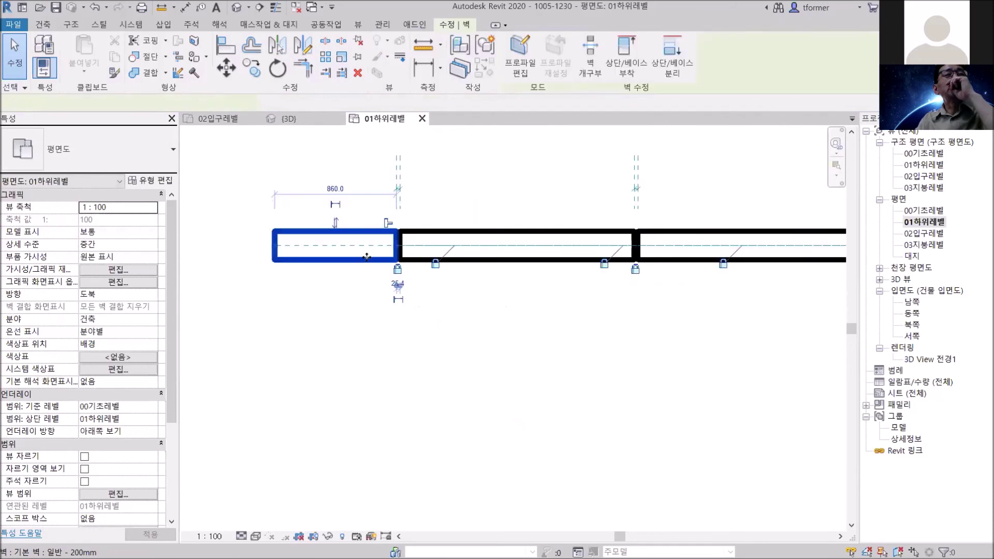
{"action": "left_click_drag", "start_coordinate": [396, 245], "coordinate": [362, 245]}
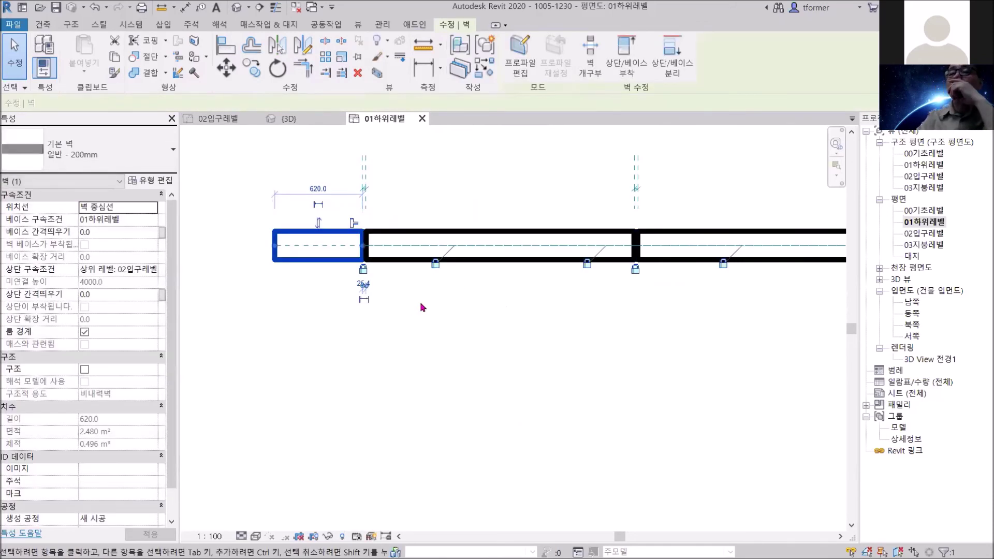
Step: Unlock the gap and alignment constraints on the two westernmost wall panels
{"action": "left_click", "coordinate": [363, 269]}
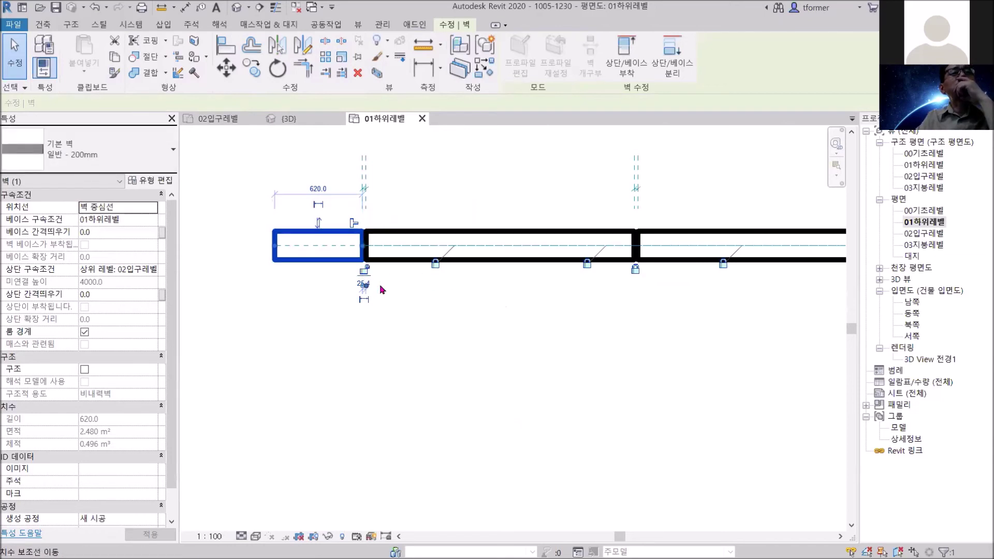
{"action": "left_click", "coordinate": [435, 264]}
{"action": "left_click", "coordinate": [587, 264]}
{"action": "left_click", "coordinate": [705, 298]}
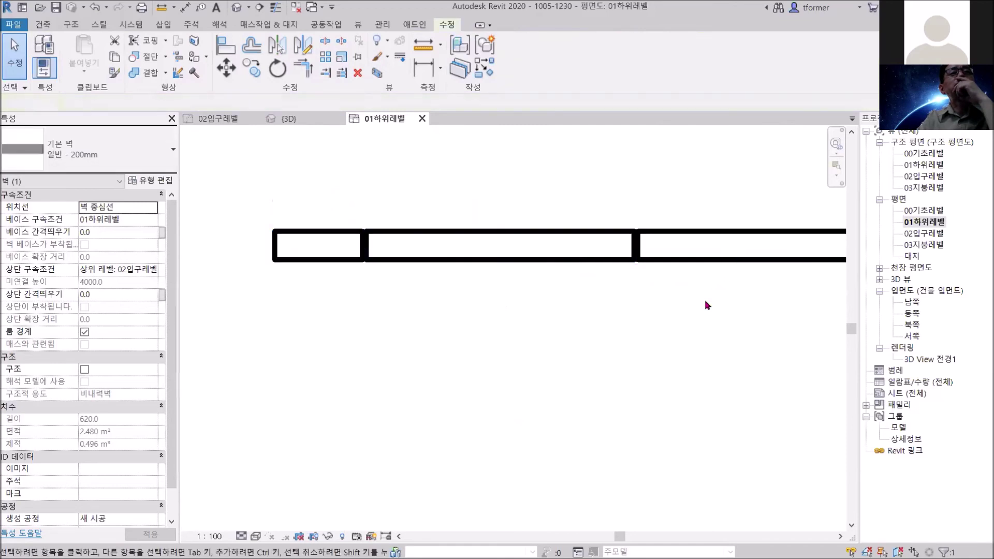
Step: Shorten the westernmost panel to about 460 mm and extend its east end back to meet the second panel
{"action": "left_click", "coordinate": [343, 241]}
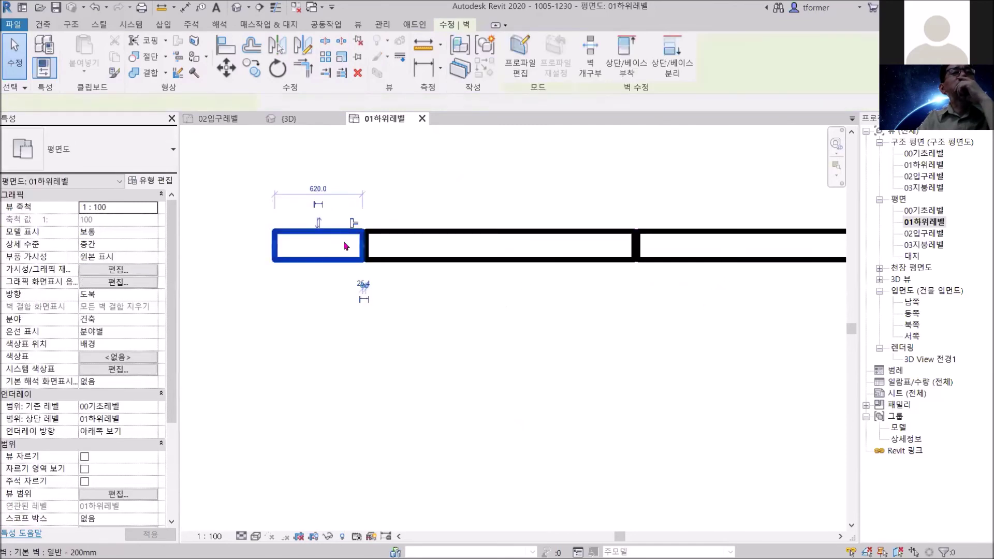
{"action": "left_click_drag", "start_coordinate": [363, 245], "coordinate": [340, 245]}
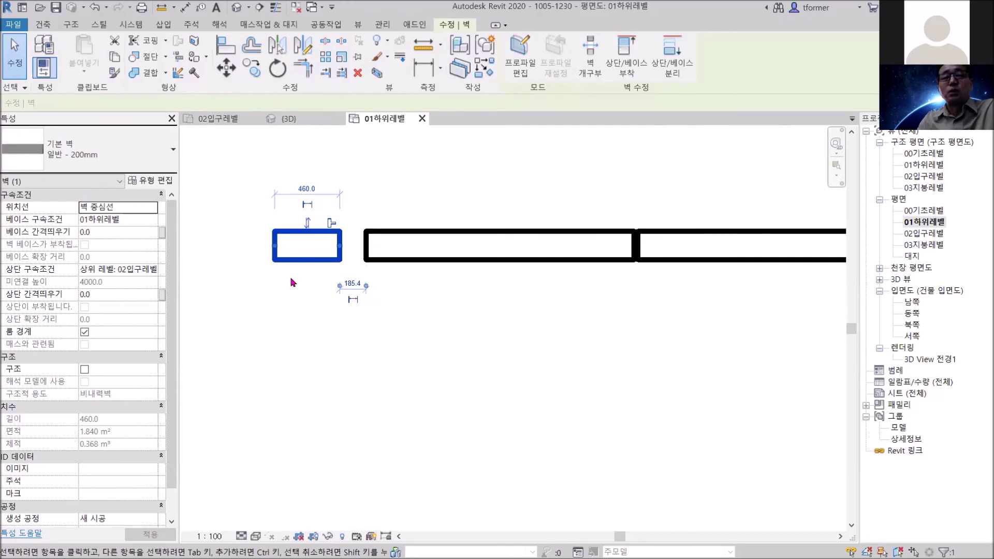
{"action": "left_click_drag", "start_coordinate": [339, 246], "coordinate": [365, 246]}
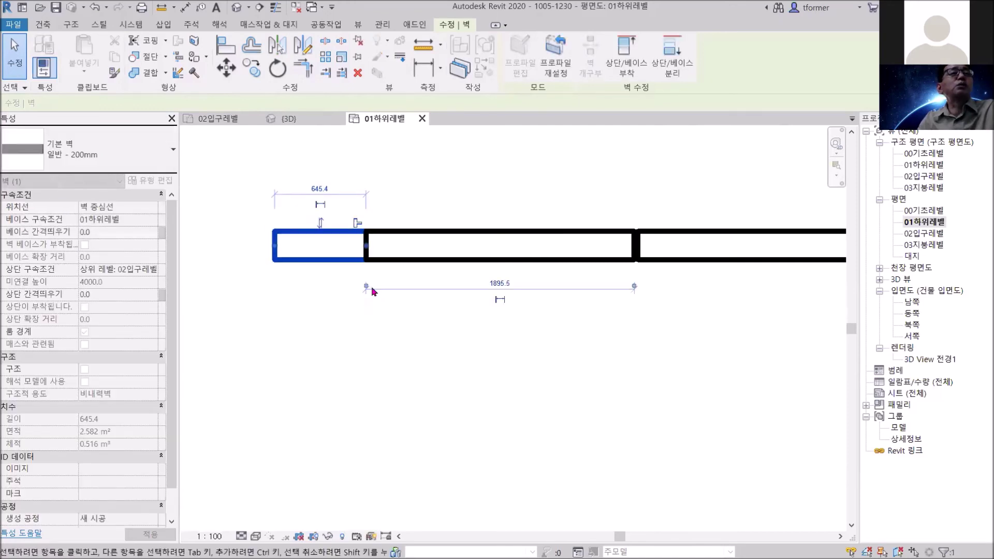
Step: Shorten the second panel at both ends and pull in the third panel's west end to a length of about 1280 mm
{"action": "left_click", "coordinate": [399, 260]}
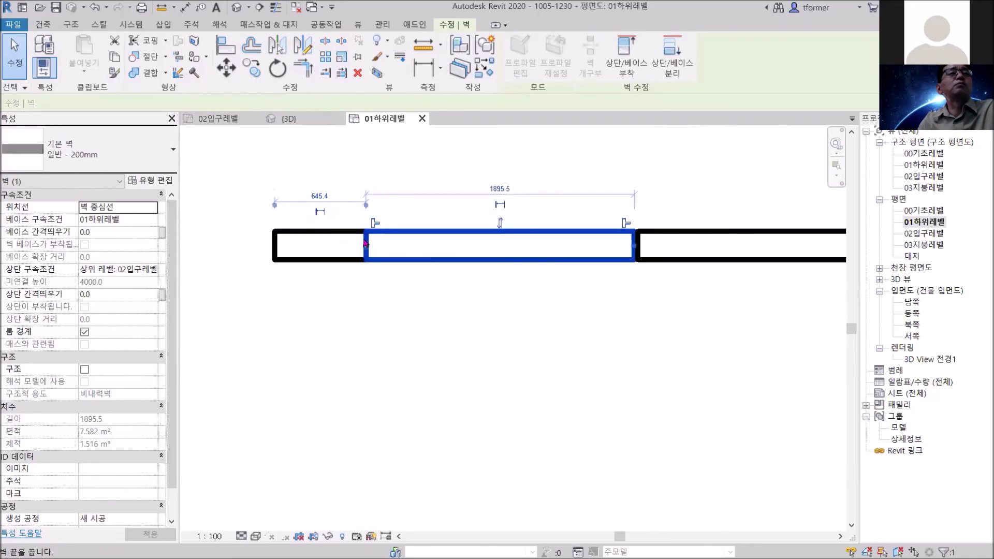
{"action": "mouse_move", "coordinate": [390, 256]}
{"action": "left_mouse_down"}
{"action": "mouse_move", "coordinate": [392, 281]}
{"action": "mouse_move", "coordinate": [386, 248]}
{"action": "mouse_move", "coordinate": [412, 251]}
{"action": "mouse_move", "coordinate": [403, 249]}
{"action": "left_mouse_up"}
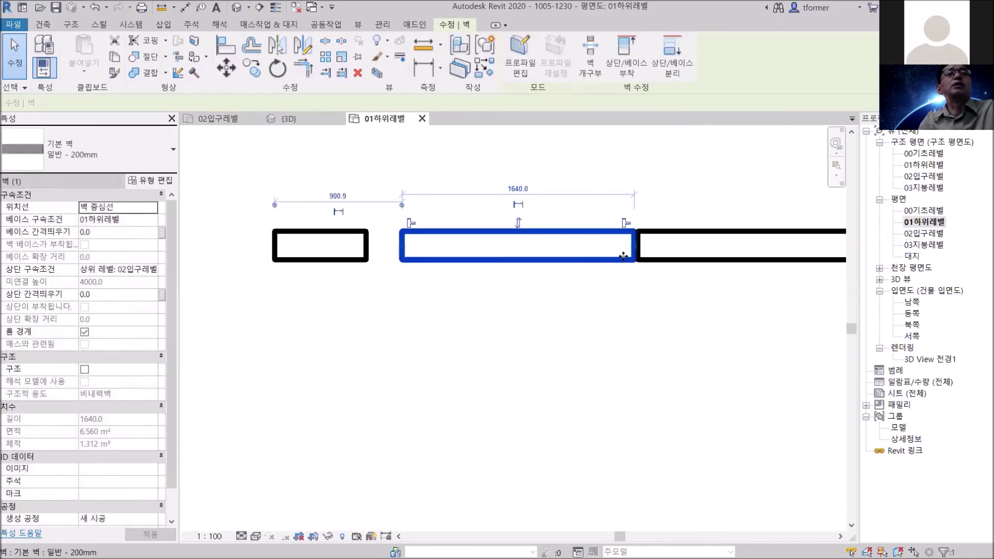
{"action": "left_click_drag", "start_coordinate": [635, 247], "coordinate": [675, 295]}
{"action": "left_click", "coordinate": [639, 251]}
{"action": "scroll", "coordinate": [704, 317], "scroll_direction": "down", "scroll_amount": 2}
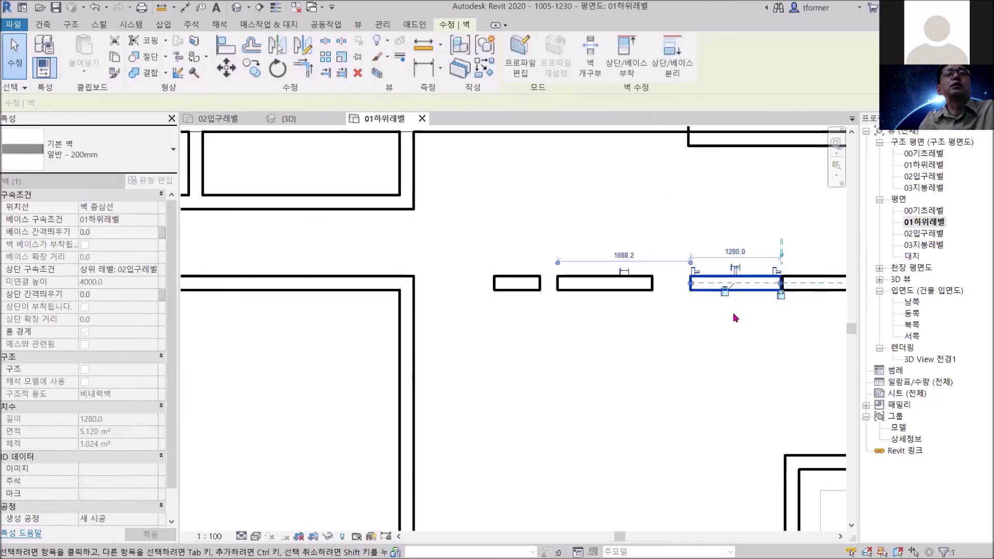
Step: Shorten the third panel to 1000 mm by moving its east end west
{"action": "middle_click_drag", "start_coordinate": [734, 315], "coordinate": [520, 315]}
{"action": "scroll", "coordinate": [595, 296], "scroll_direction": "up", "scroll_amount": 1}
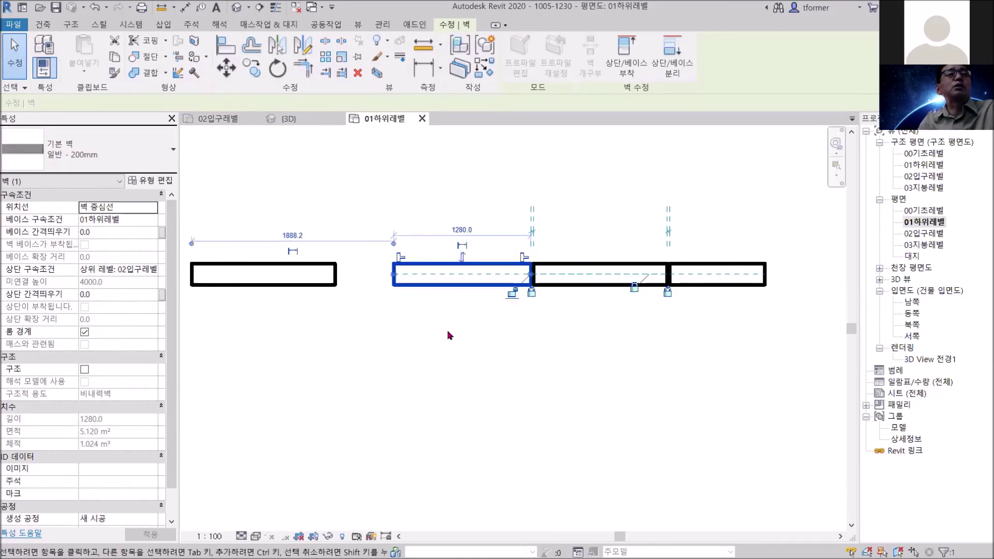
{"action": "left_click_drag", "start_coordinate": [529, 276], "coordinate": [501, 275]}
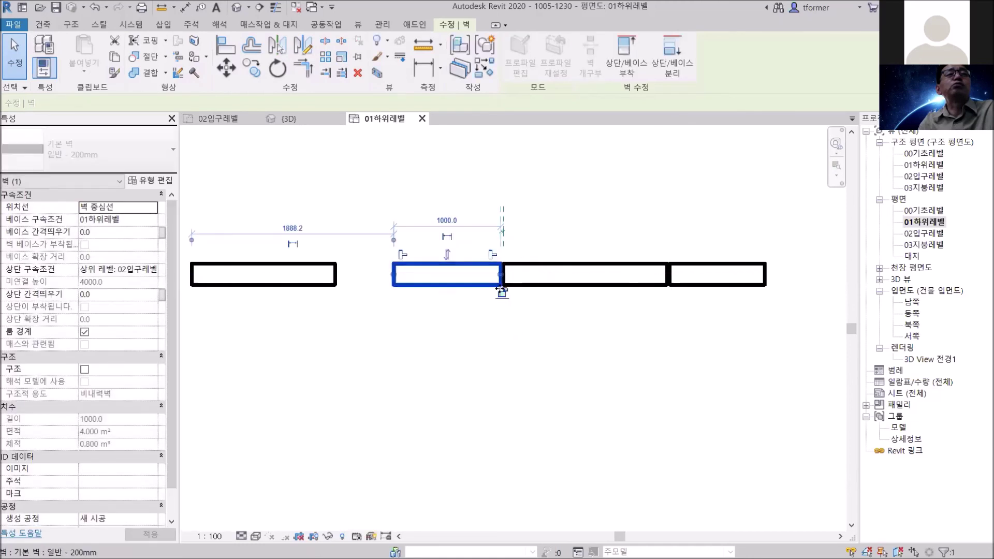
Step: Extend the third panel's east end into the fourth panel and pull it back west to leave an open gap between them
{"action": "left_click_drag", "start_coordinate": [501, 275], "coordinate": [544, 272]}
{"action": "left_click", "coordinate": [531, 331]}
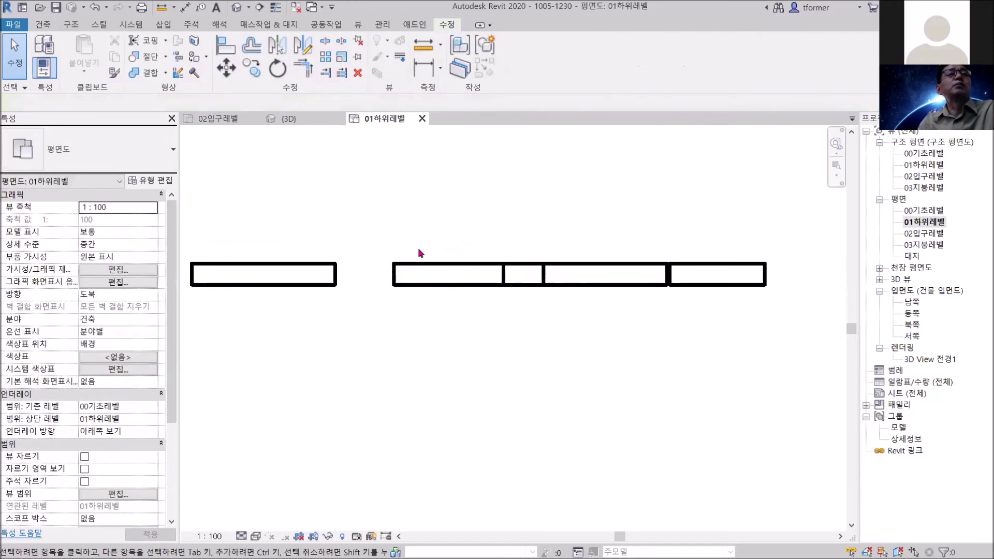
{"action": "left_click", "coordinate": [450, 285]}
{"action": "left_click_drag", "start_coordinate": [543, 274], "coordinate": [481, 275]}
{"action": "left_click", "coordinate": [480, 350]}
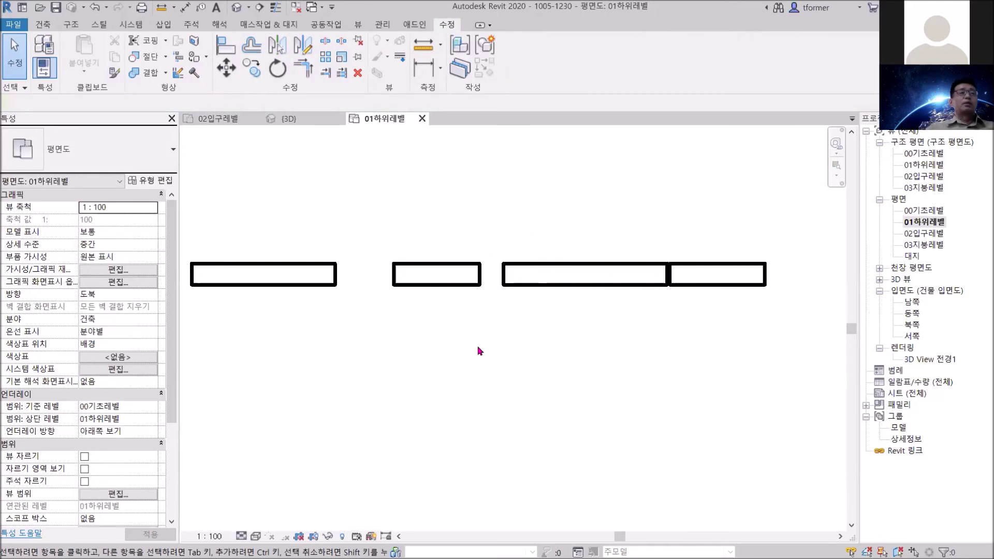
Step: Delete all five practice wall panels from the open east room
{"action": "scroll", "coordinate": [480, 348], "scroll_direction": "down", "scroll_amount": 2}
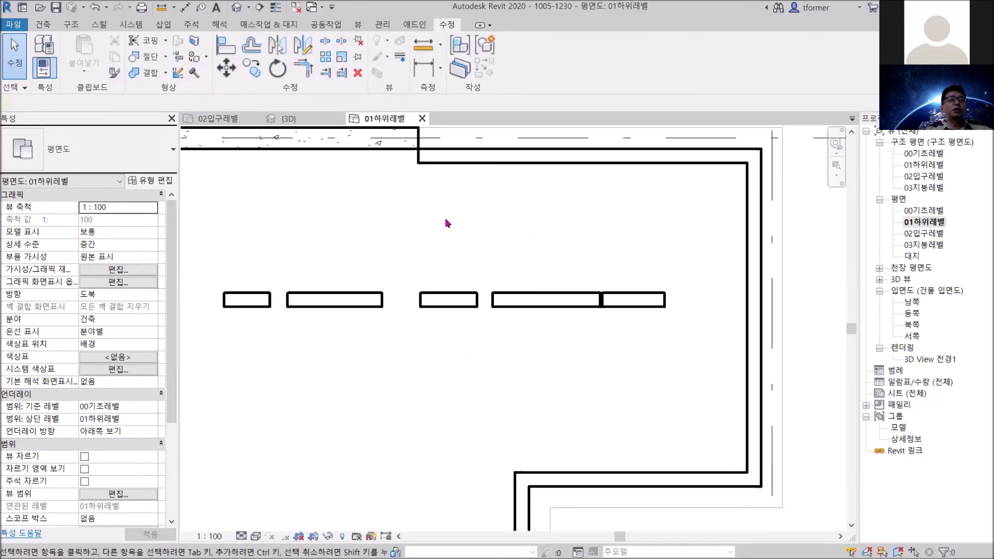
{"action": "left_click_drag", "start_coordinate": [202, 288], "coordinate": [692, 374]}
{"action": "key", "text": "Delete"}
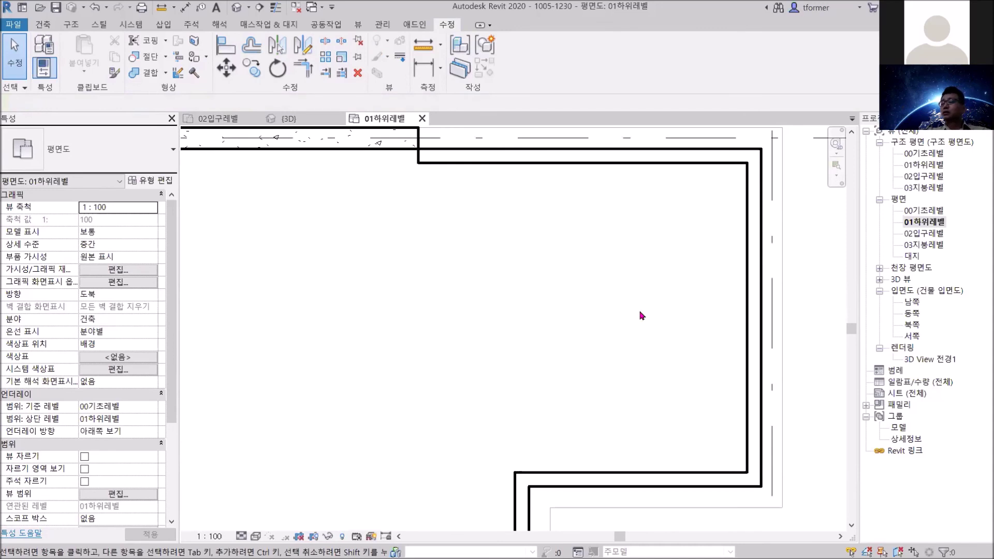
{"action": "scroll", "coordinate": [513, 270], "scroll_direction": "down", "scroll_amount": 2}
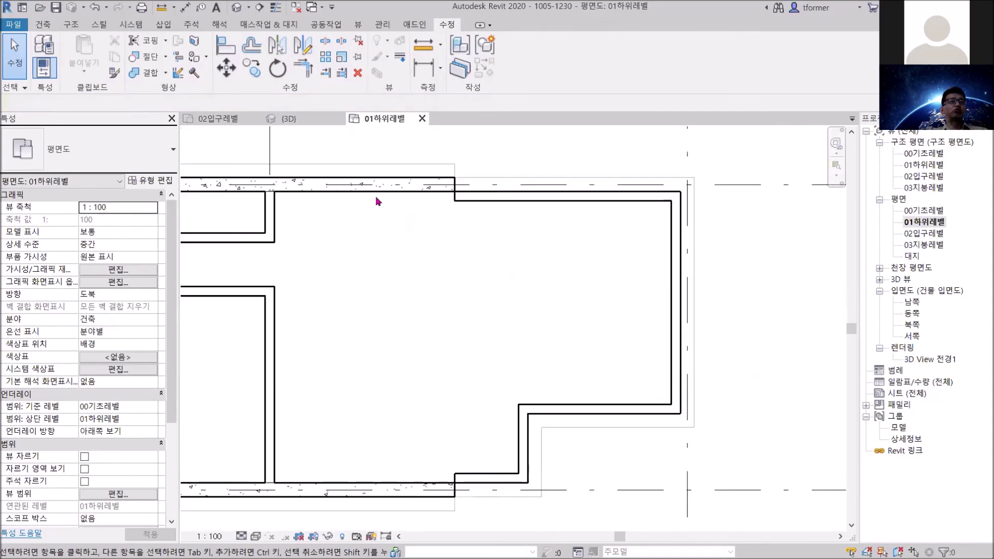
Step: Show the 02입구레벨 floor plan with the whole building outline between grids X1 and X2 in view
{"action": "left_click", "coordinate": [220, 119]}
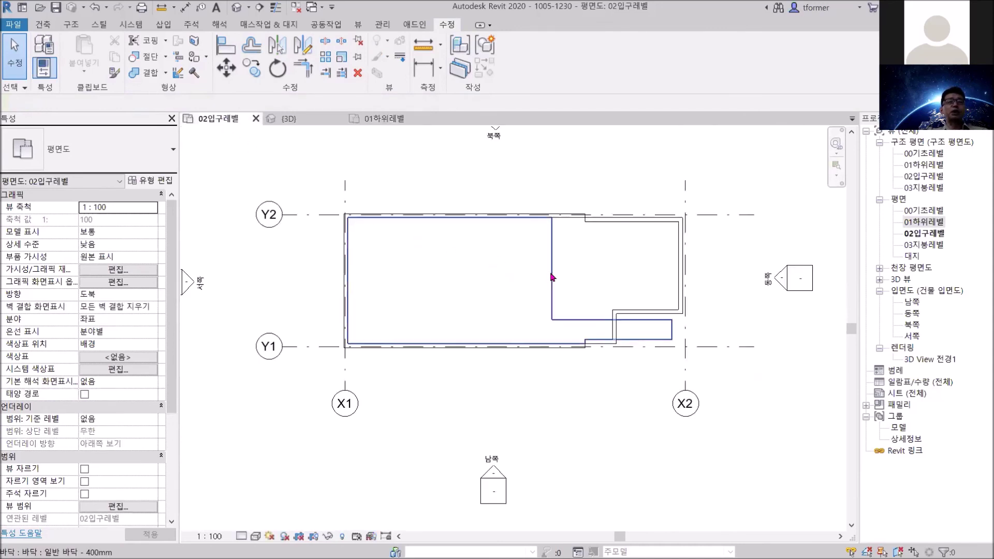
{"action": "middle_click_drag", "start_coordinate": [552, 282], "coordinate": [504, 281]}
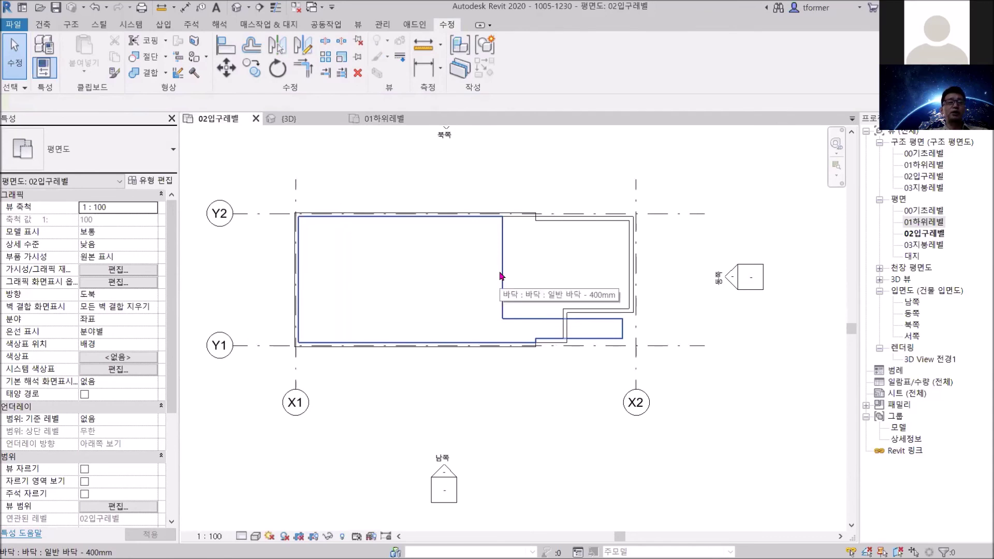
{"action": "middle_click_drag", "start_coordinate": [357, 238], "coordinate": [359, 266]}
{"action": "scroll", "coordinate": [359, 266], "scroll_direction": "up", "scroll_amount": 2}
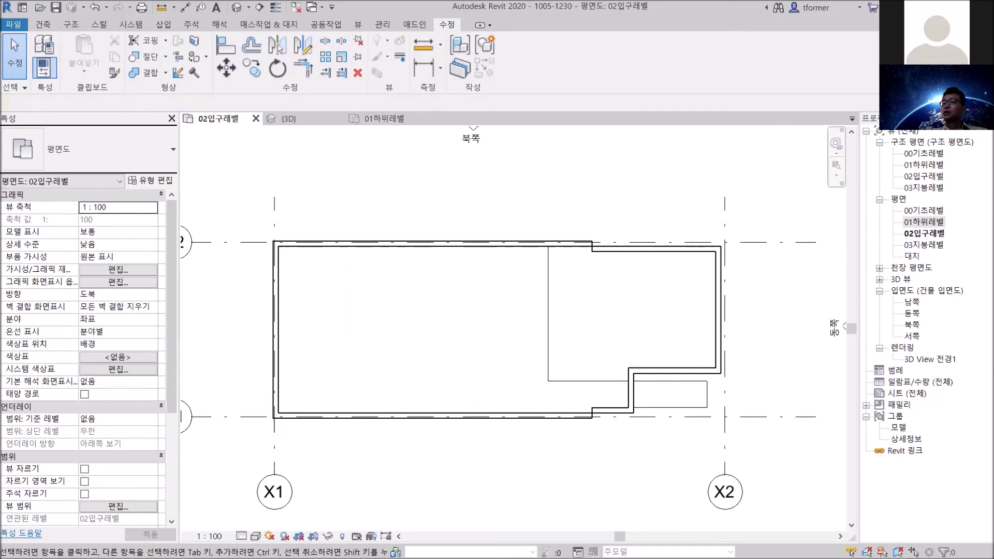
Step: Switch to the PowerPoint slides, review the Step 15 slide on interior walls for 02입구레벨, and return to Revit
{"action": "key", "text": "alt+Tab"}
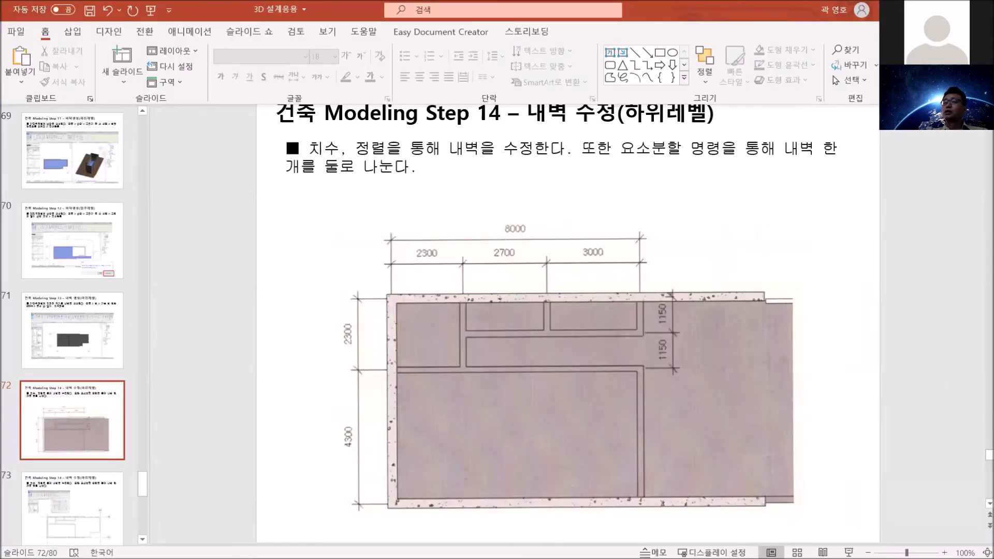
{"action": "scroll", "coordinate": [935, 358], "scroll_direction": "down", "scroll_amount": 1}
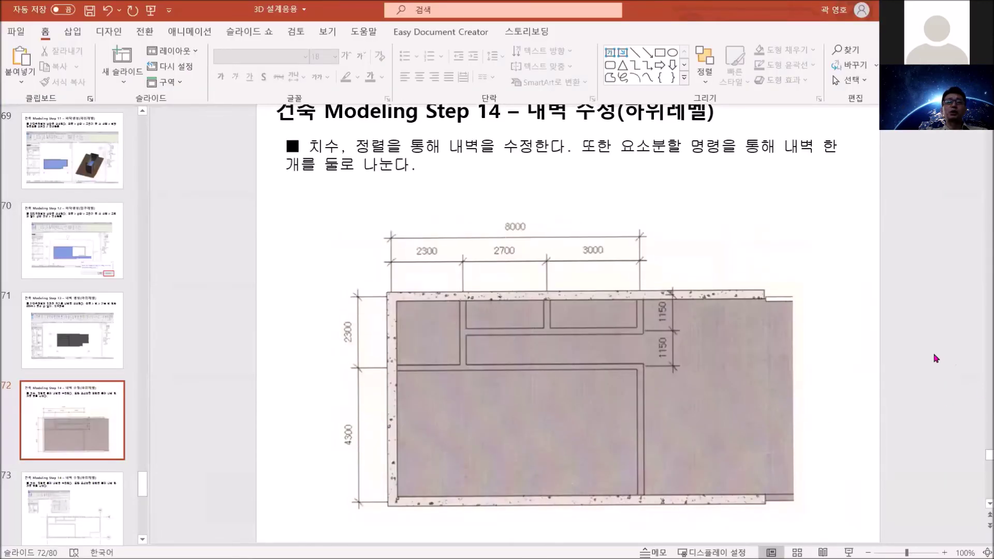
{"action": "scroll", "coordinate": [936, 358], "scroll_direction": "down", "scroll_amount": 2}
{"action": "scroll", "coordinate": [936, 358], "scroll_direction": "down", "scroll_amount": 3}
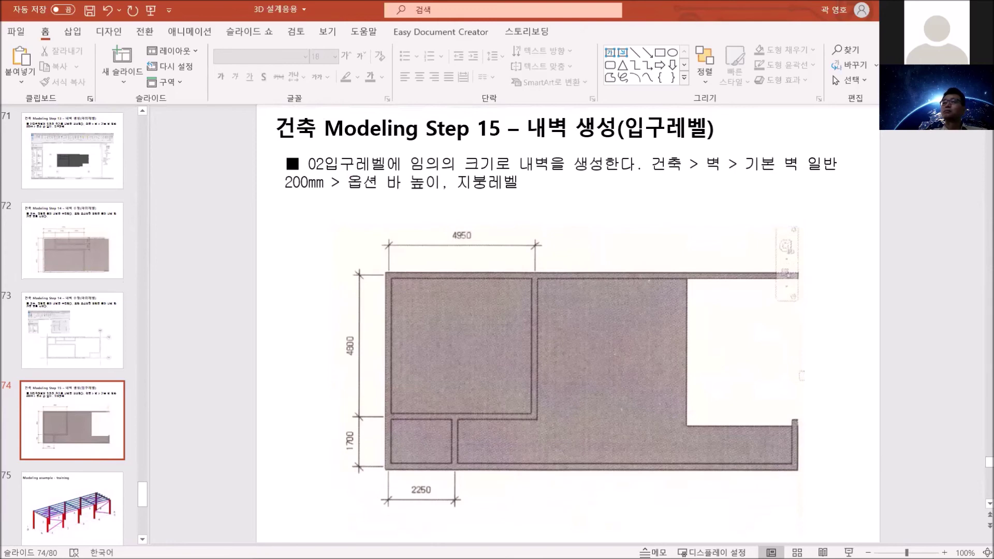
{"action": "key", "text": "alt+Tab"}
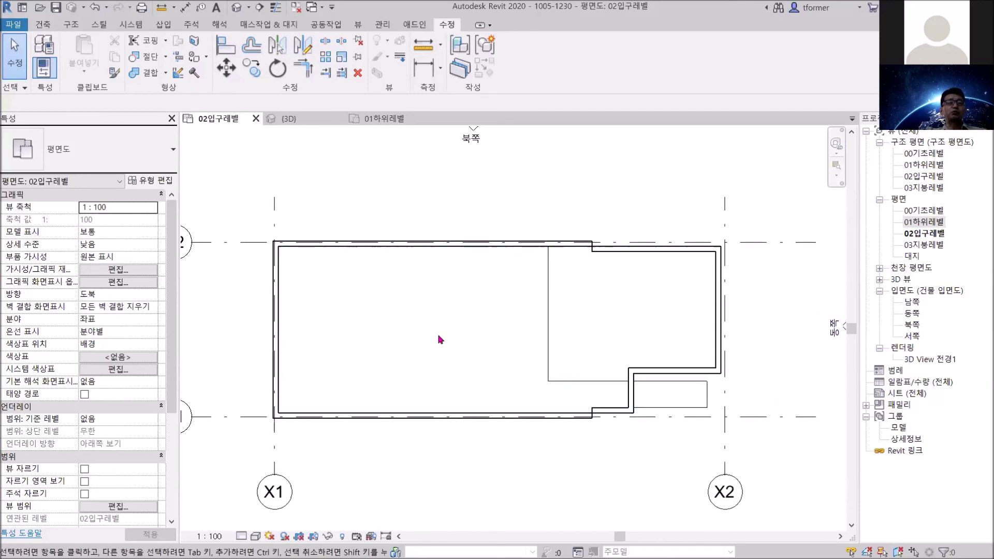
Step: Draw 200 mm walls up to 03지붕레벨 enclosing the northwest room, about 5800 mm wide and 4000 mm deep
{"action": "left_click", "coordinate": [44, 25]}
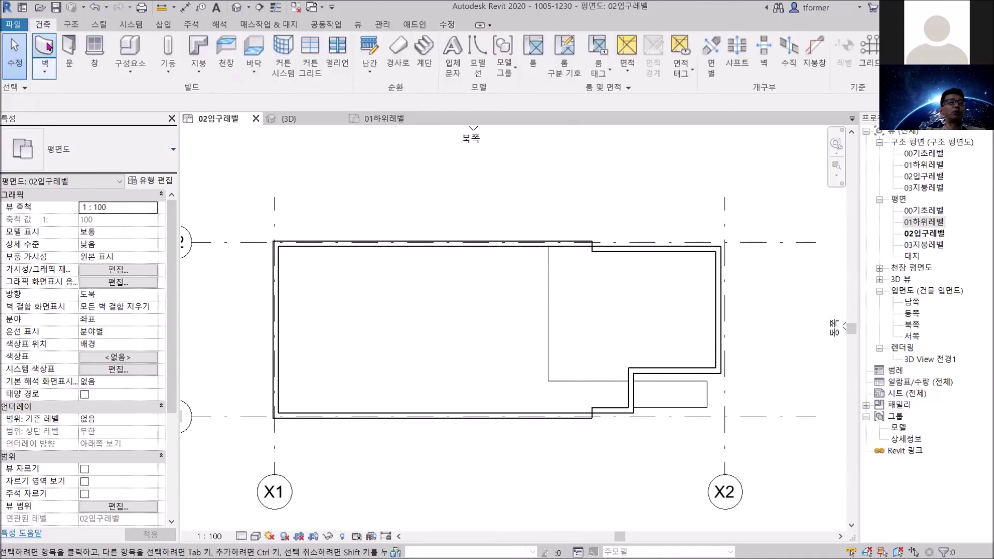
{"action": "left_click", "coordinate": [47, 45]}
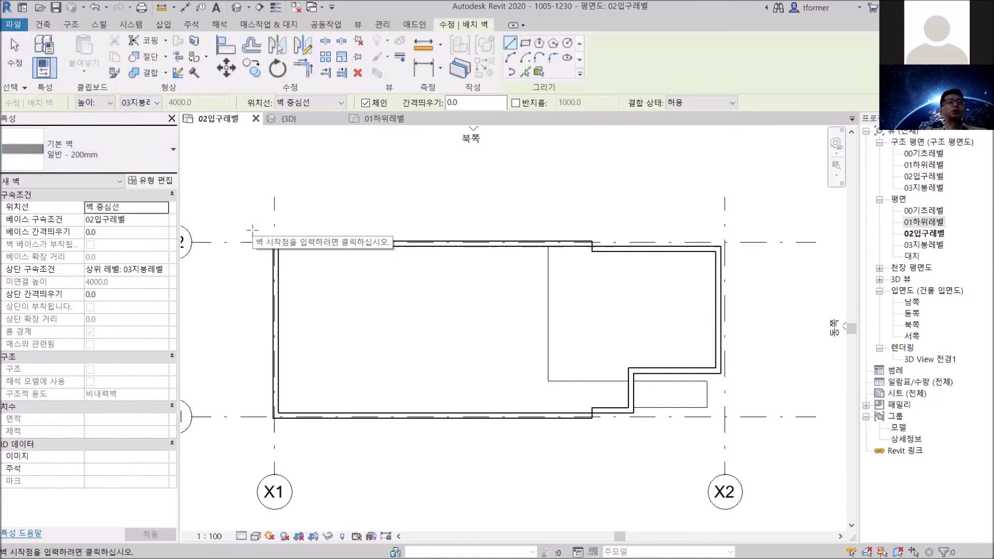
{"action": "left_click", "coordinate": [157, 103]}
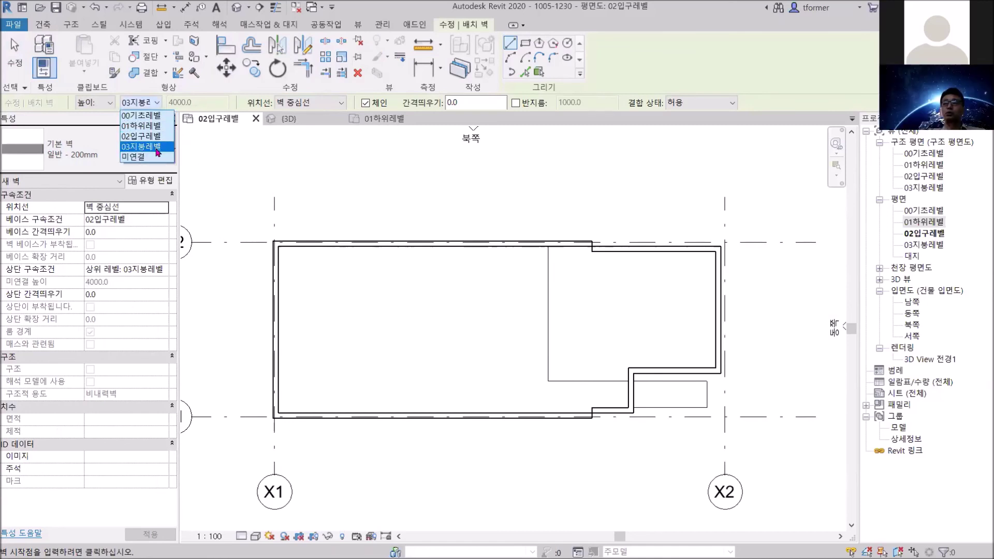
{"action": "left_click", "coordinate": [156, 147]}
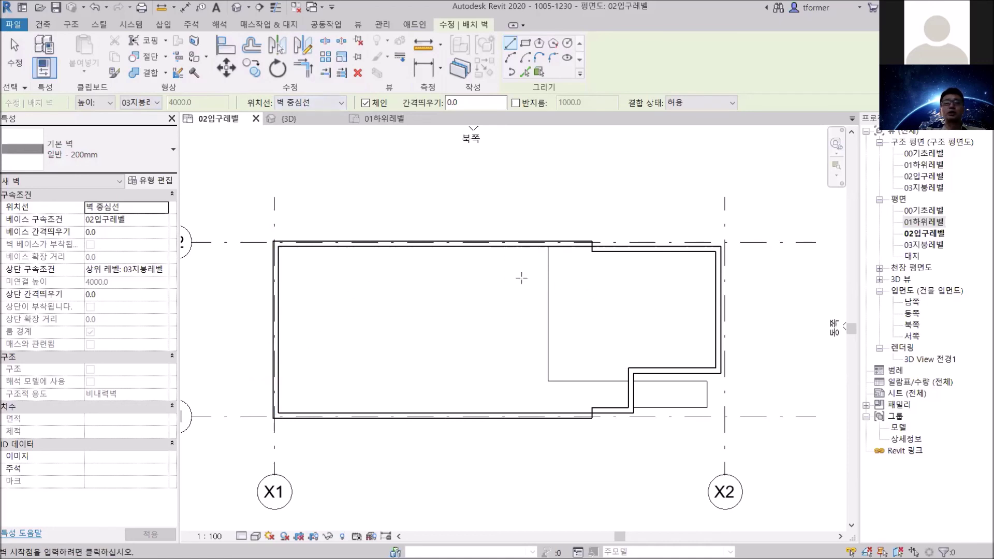
{"action": "scroll", "coordinate": [426, 247], "scroll_direction": "up", "scroll_amount": 2}
{"action": "left_click", "coordinate": [430, 245]}
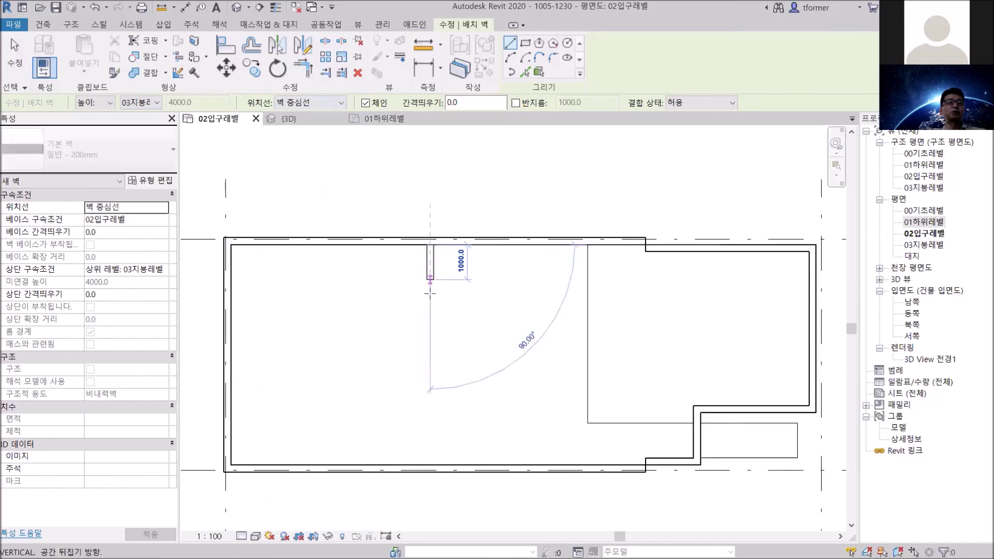
{"action": "left_click", "coordinate": [429, 380]}
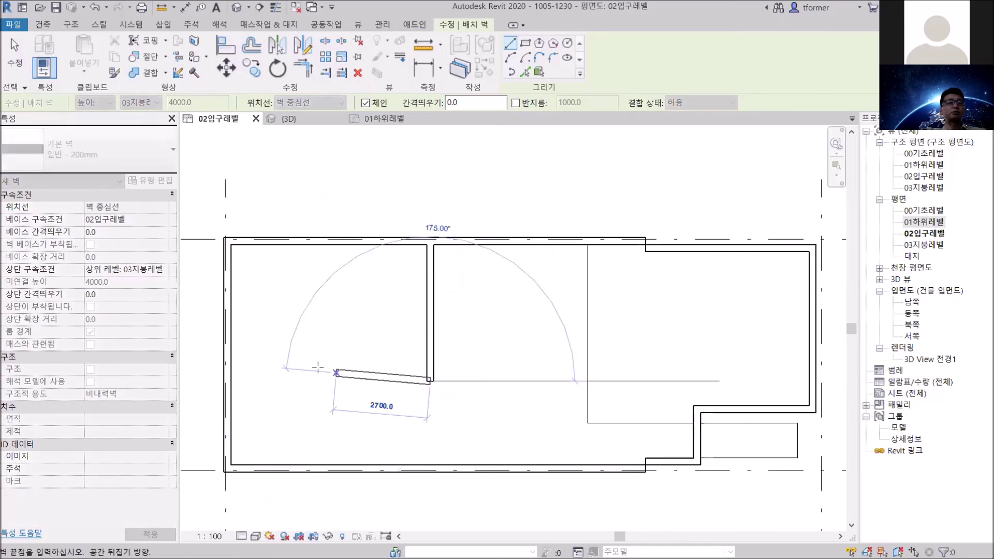
{"action": "left_click", "coordinate": [232, 382]}
{"action": "right_click", "coordinate": [490, 296]}
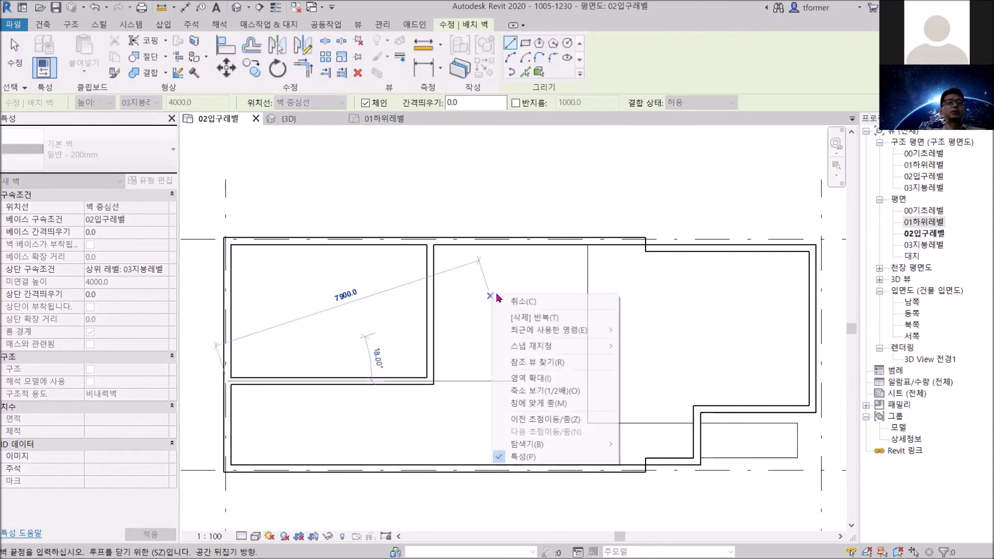
{"action": "left_click", "coordinate": [522, 302]}
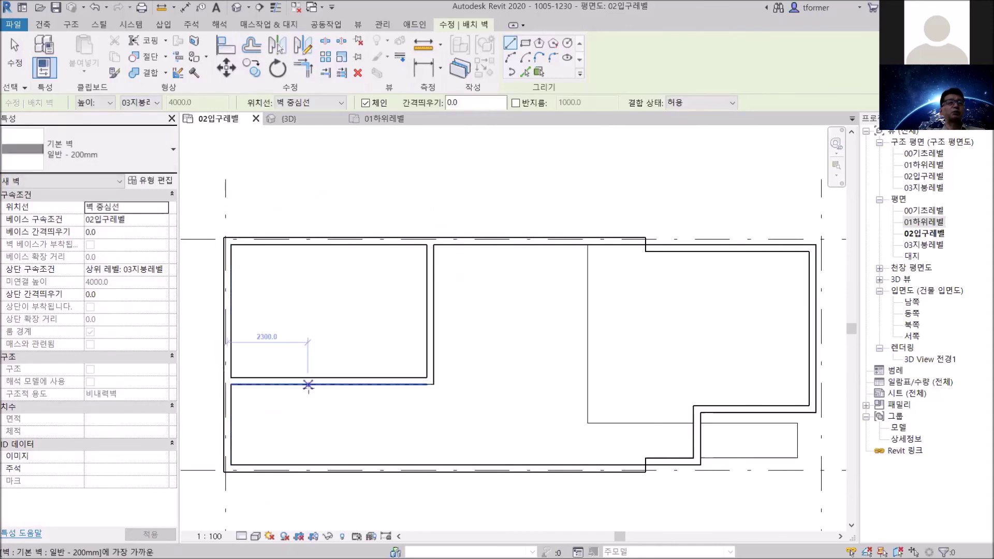
Step: Draw a partition from the northwest room's south wall to the south exterior wall, about 2300 mm from the west wall, and end wall placement
{"action": "left_click", "coordinate": [308, 384]}
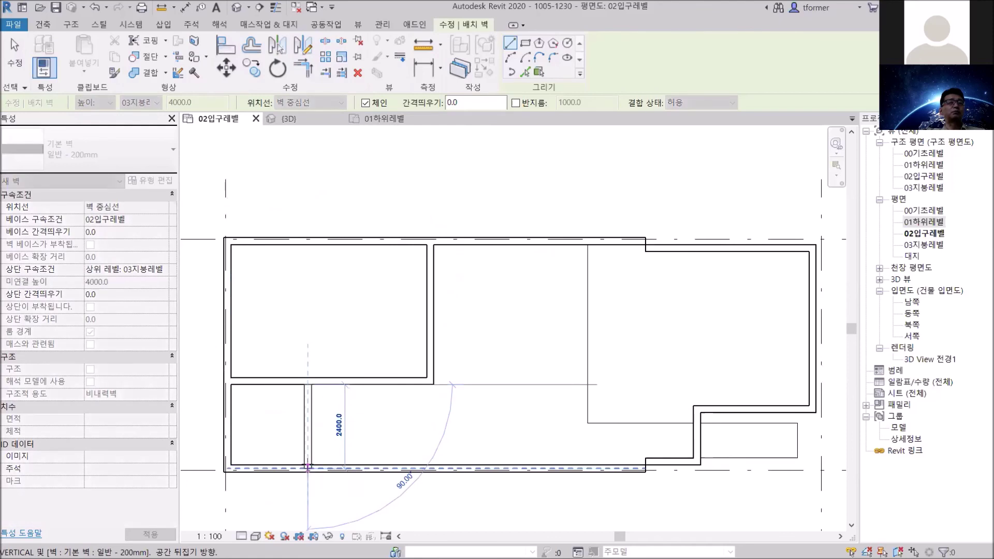
{"action": "left_click", "coordinate": [308, 467]}
{"action": "right_click", "coordinate": [484, 320]}
{"action": "left_click", "coordinate": [509, 325]}
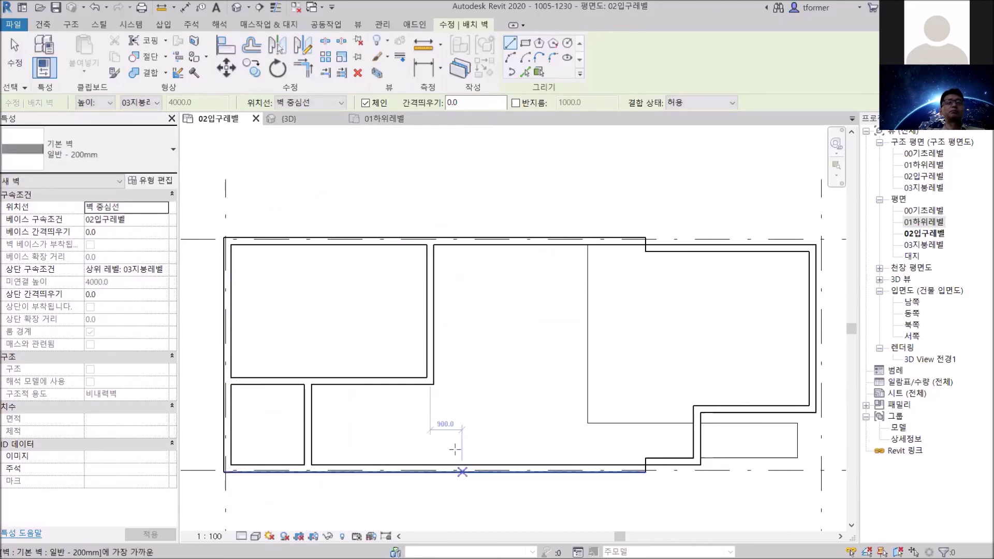
{"action": "scroll", "coordinate": [483, 328], "scroll_direction": "down", "scroll_amount": 3}
{"action": "right_click", "coordinate": [468, 206]}
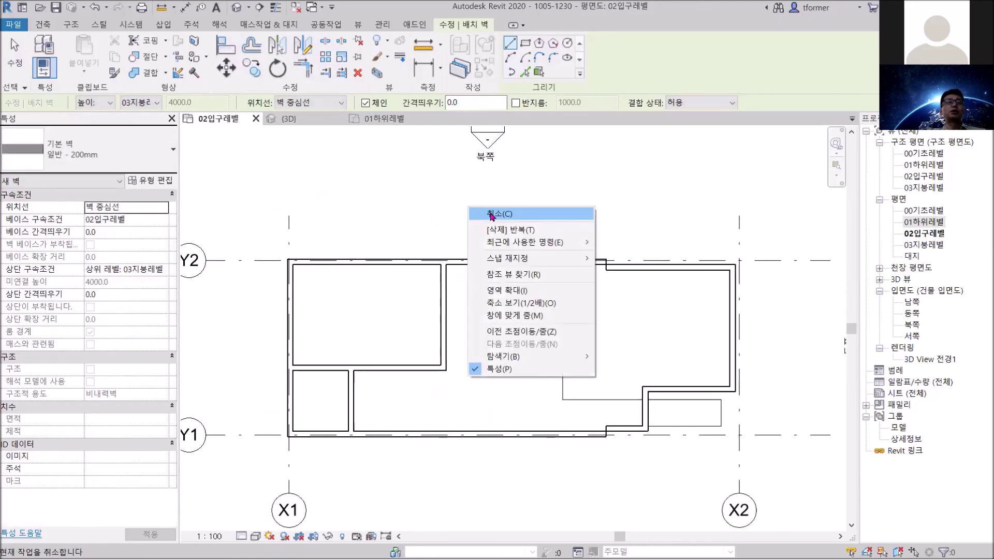
{"action": "left_click", "coordinate": [492, 214]}
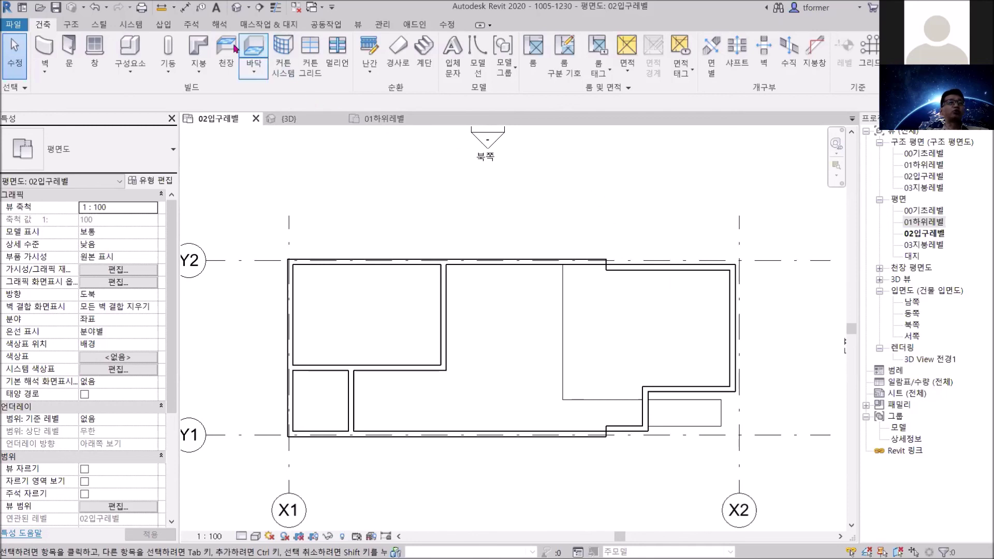
Step: Add an aligned dimension between the centrelines of the north exterior wall and the northwest room's south wall, placed west of the building
{"action": "left_click", "coordinate": [192, 25]}
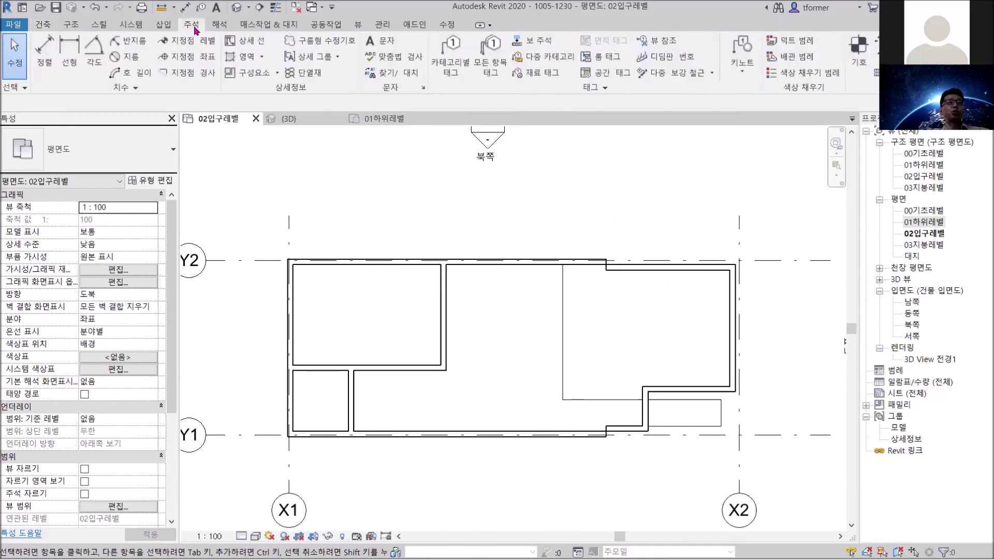
{"action": "left_click", "coordinate": [45, 52]}
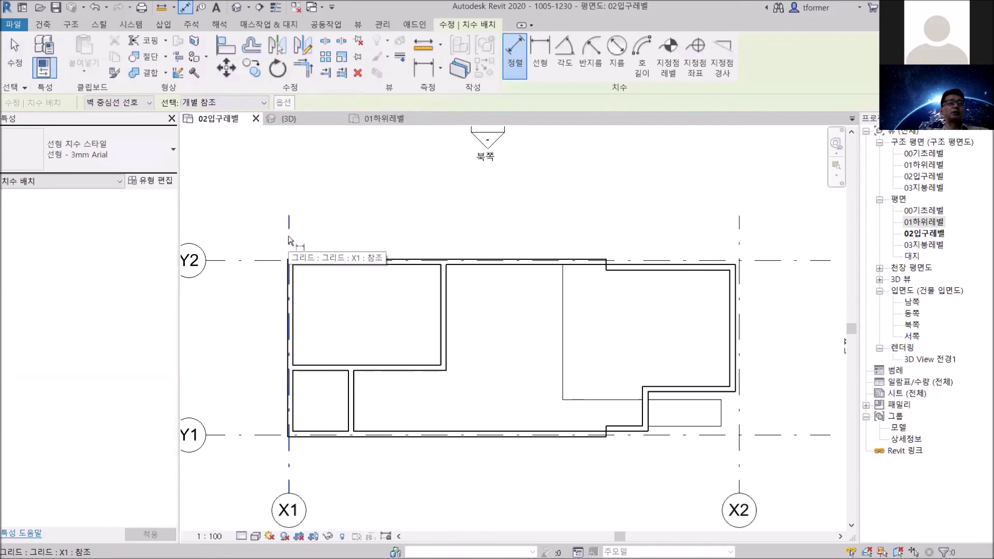
{"action": "scroll", "coordinate": [282, 436], "scroll_direction": "up", "scroll_amount": 2}
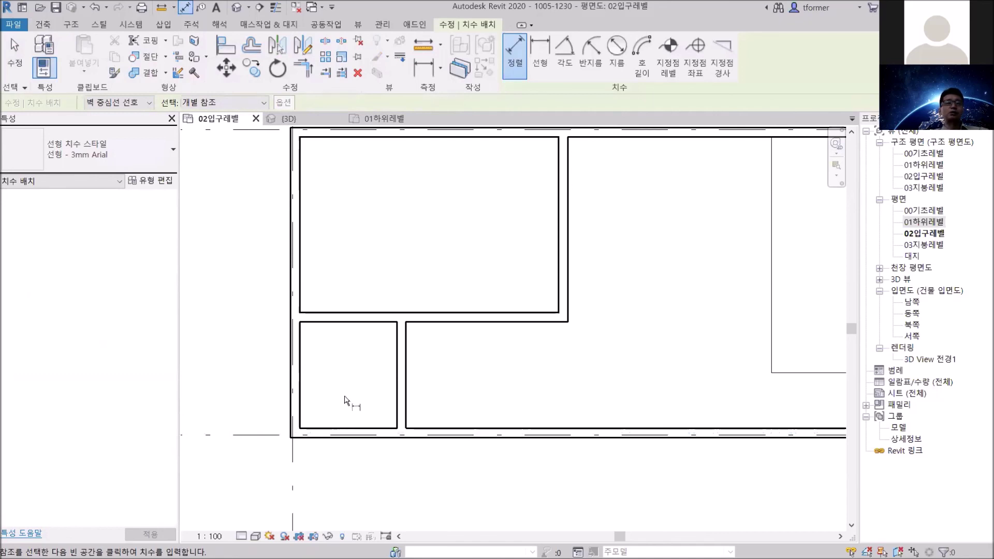
{"action": "scroll", "coordinate": [322, 345], "scroll_direction": "down", "scroll_amount": 2}
{"action": "middle_click_drag", "start_coordinate": [332, 311], "coordinate": [318, 455]}
{"action": "scroll", "coordinate": [295, 306], "scroll_direction": "up", "scroll_amount": 3}
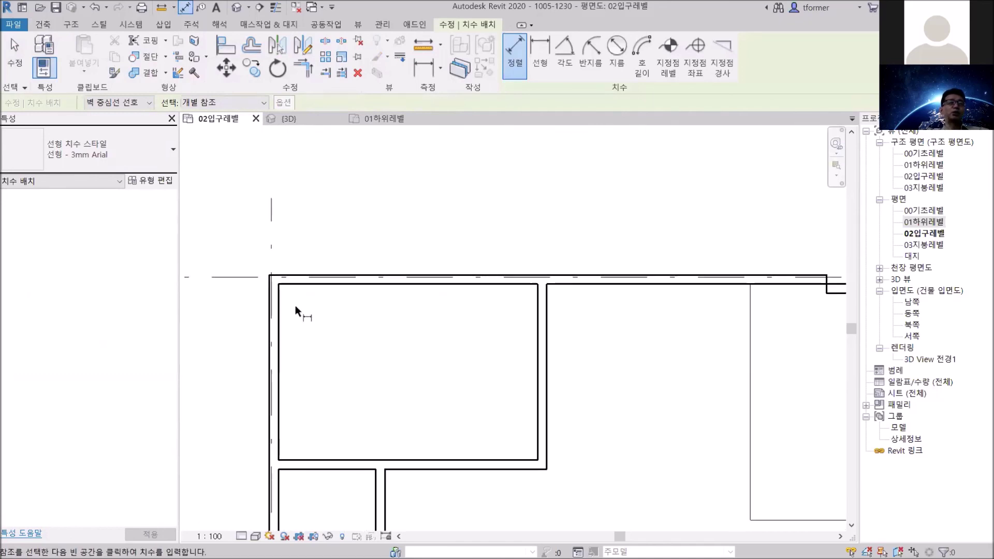
{"action": "left_click", "coordinate": [271, 270]}
{"action": "scroll", "coordinate": [244, 400], "scroll_direction": "down", "scroll_amount": 2}
{"action": "middle_click_drag", "start_coordinate": [235, 406], "coordinate": [358, 230]}
{"action": "left_click", "coordinate": [391, 301]}
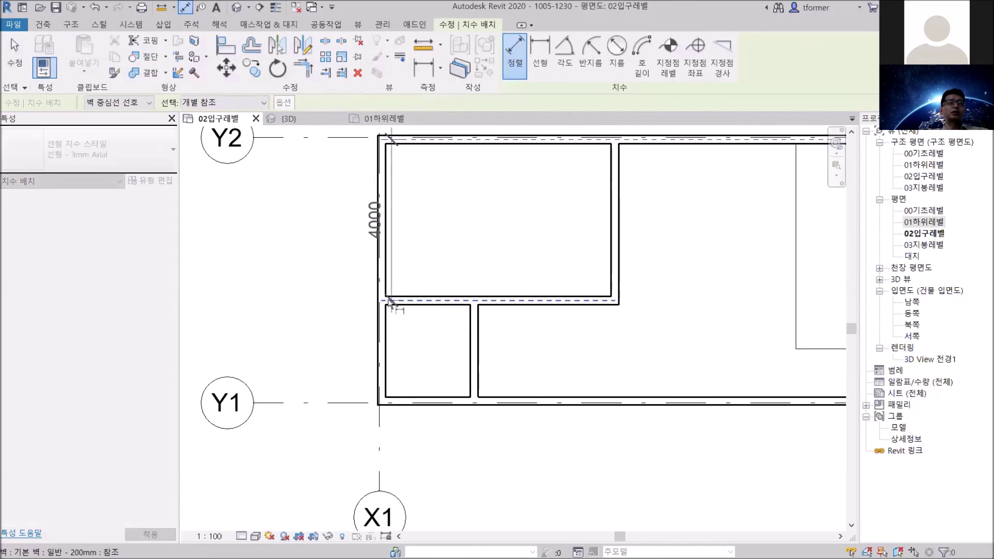
{"action": "left_click", "coordinate": [309, 237]}
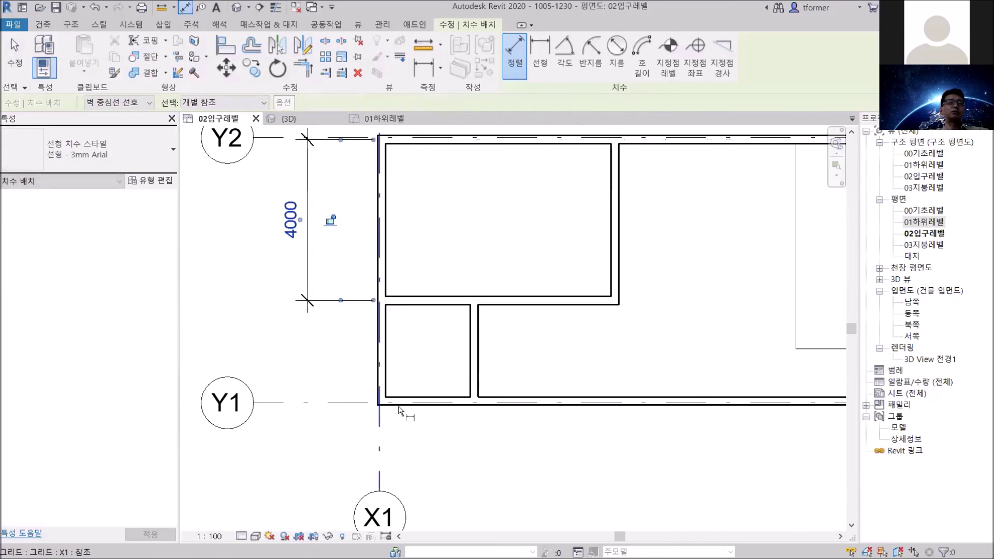
Step: Dimension from the south exterior wall to the northwest room's south wall, in line with the first dimension west of the building
{"action": "left_click", "coordinate": [425, 397]}
{"action": "left_click", "coordinate": [430, 302]}
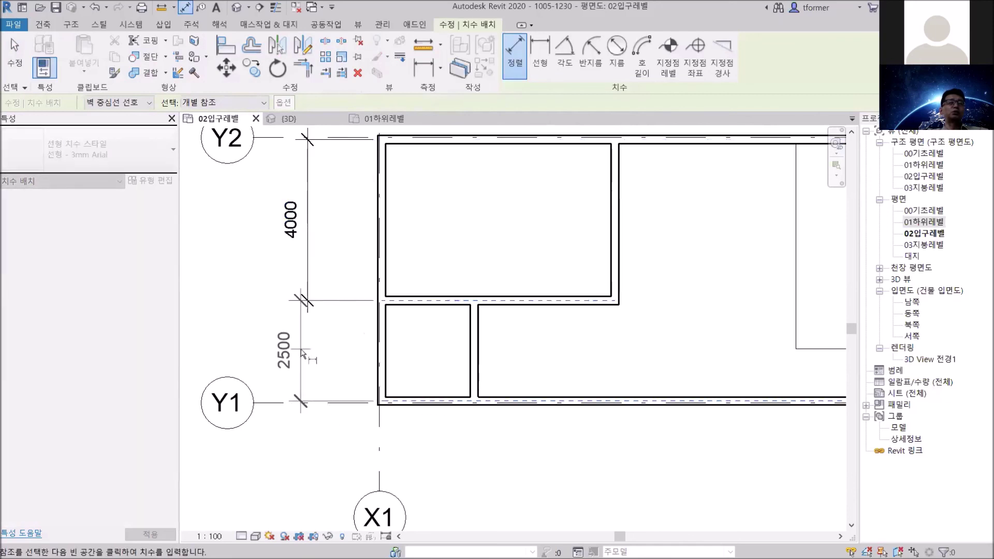
{"action": "left_click", "coordinate": [309, 354]}
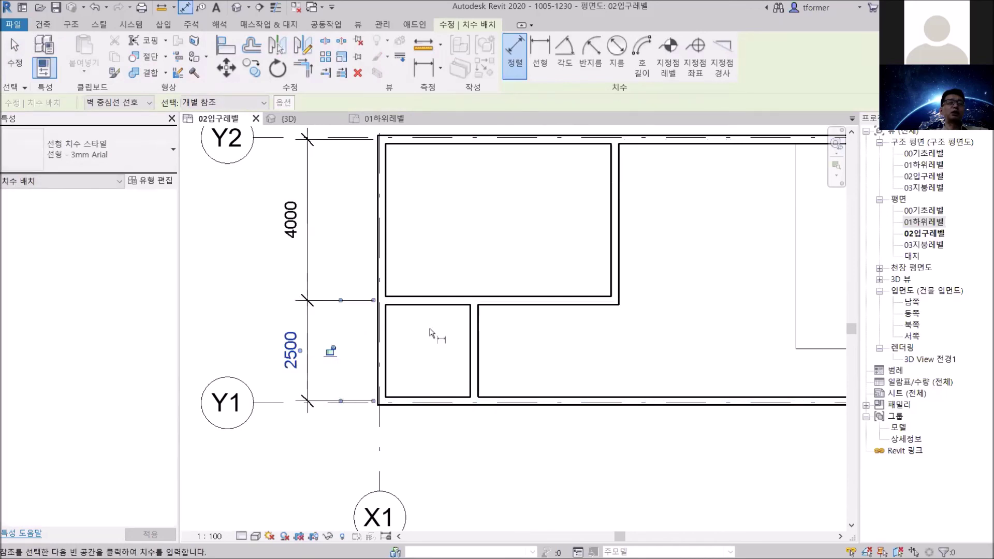
Step: Dimension between the centrelines of the west exterior wall and the short southern partition, placed below the south wall
{"action": "scroll", "coordinate": [513, 231], "scroll_direction": "down", "scroll_amount": 2}
{"action": "middle_click_drag", "start_coordinate": [514, 295], "coordinate": [493, 436]}
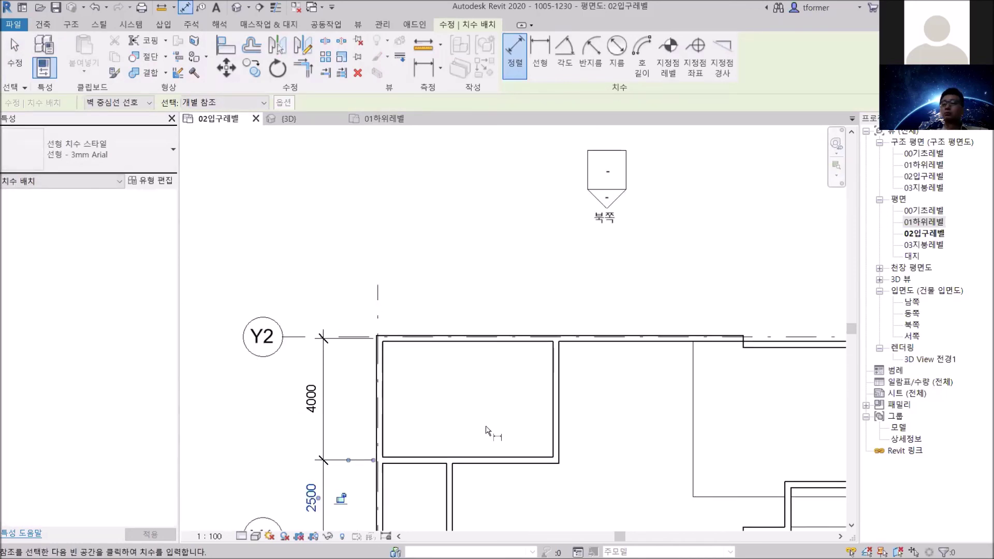
{"action": "scroll", "coordinate": [493, 414], "scroll_direction": "down", "scroll_amount": 2}
{"action": "middle_click_drag", "start_coordinate": [493, 407], "coordinate": [493, 283]}
{"action": "scroll", "coordinate": [444, 417], "scroll_direction": "up", "scroll_amount": 5}
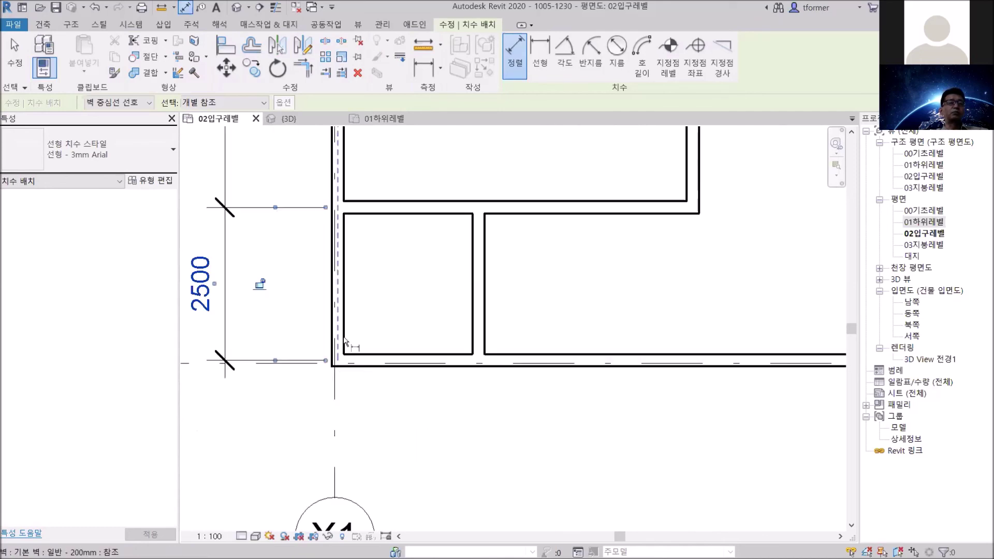
{"action": "left_click", "coordinate": [337, 334]}
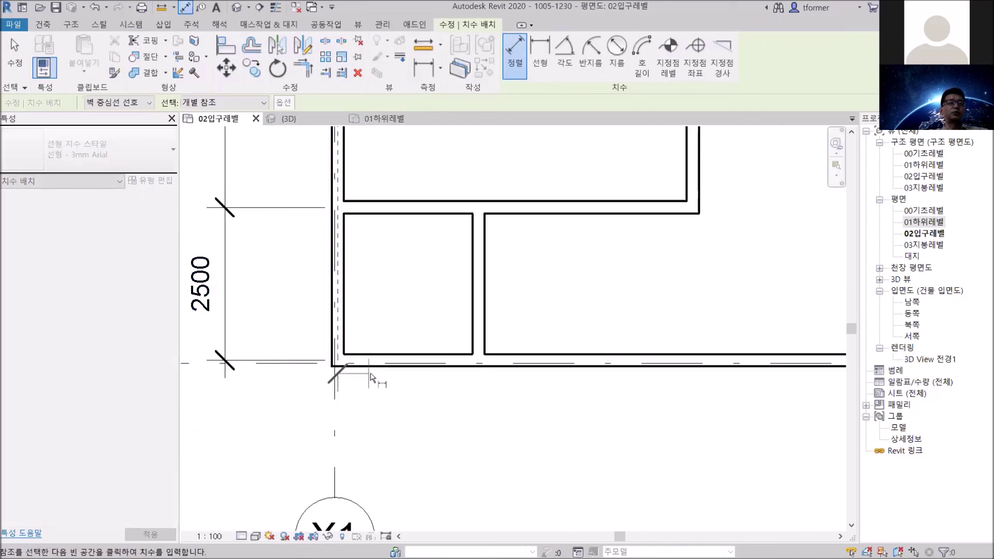
{"action": "left_click", "coordinate": [478, 336]}
{"action": "left_click", "coordinate": [408, 416]}
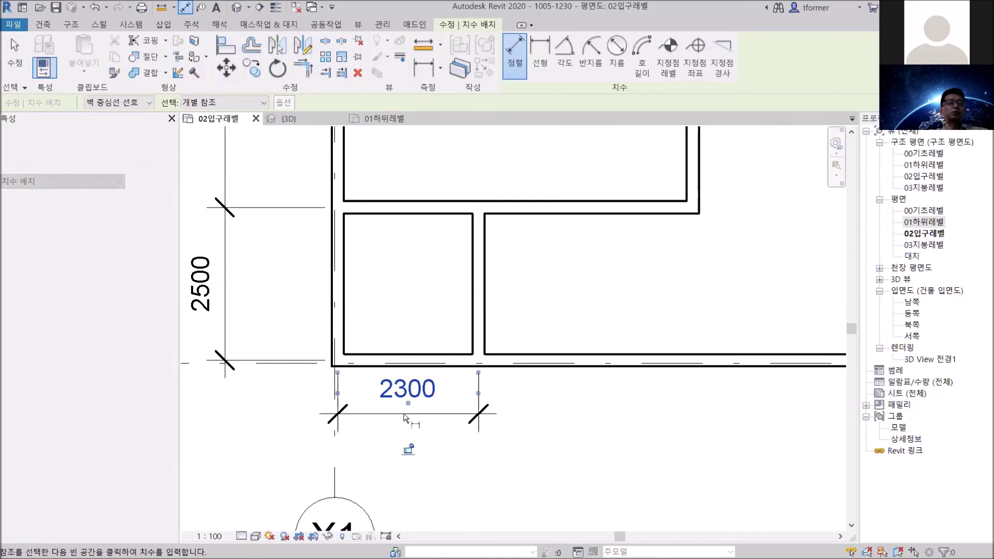
Step: Dimension from the west exterior wall to the northwest room's east wall, placed above the north wall, and end dimensioning
{"action": "scroll", "coordinate": [550, 397], "scroll_direction": "down", "scroll_amount": 2}
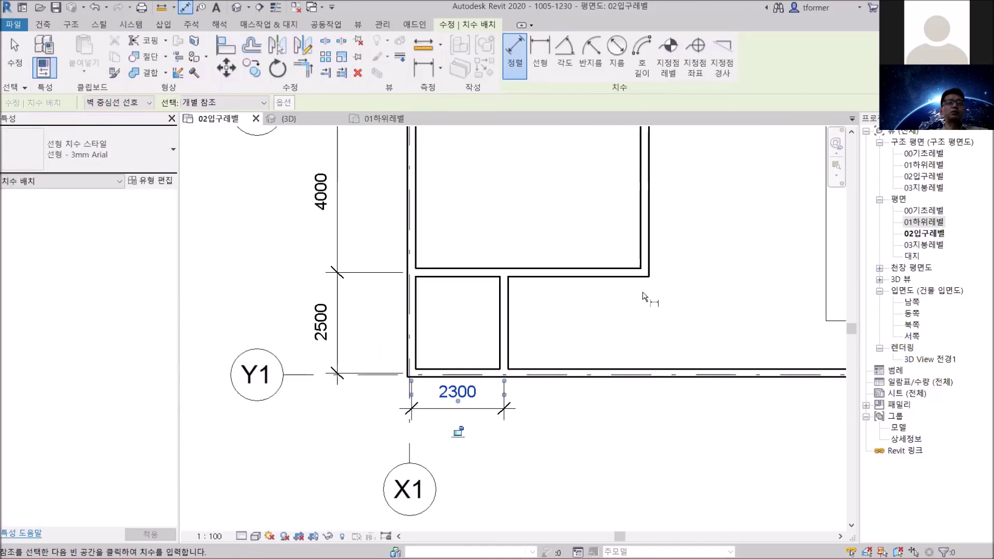
{"action": "middle_click_drag", "start_coordinate": [641, 282], "coordinate": [623, 541]}
{"action": "scroll", "coordinate": [449, 375], "scroll_direction": "up", "scroll_amount": 2}
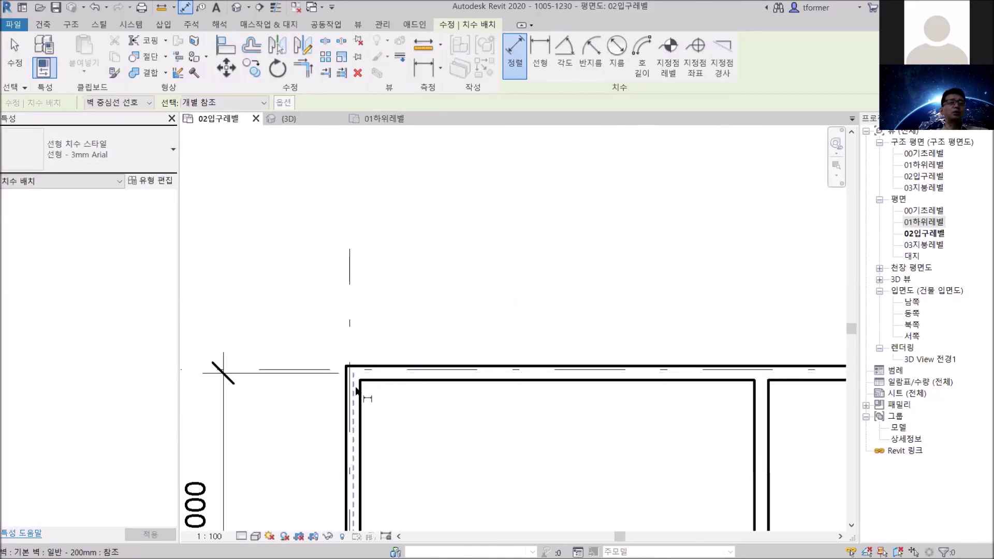
{"action": "left_click", "coordinate": [357, 391]}
{"action": "left_click", "coordinate": [764, 418]}
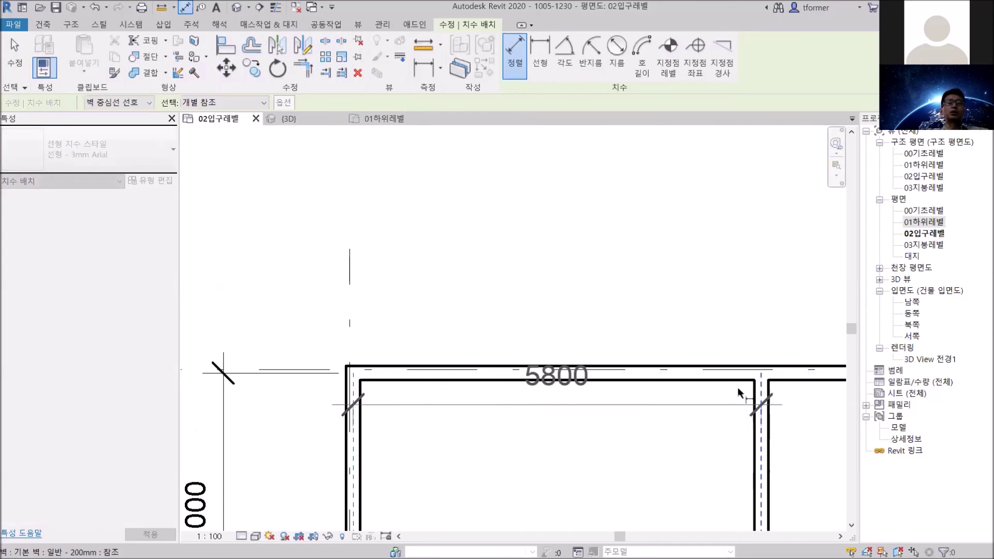
{"action": "left_click", "coordinate": [608, 289]}
{"action": "right_click", "coordinate": [530, 177]}
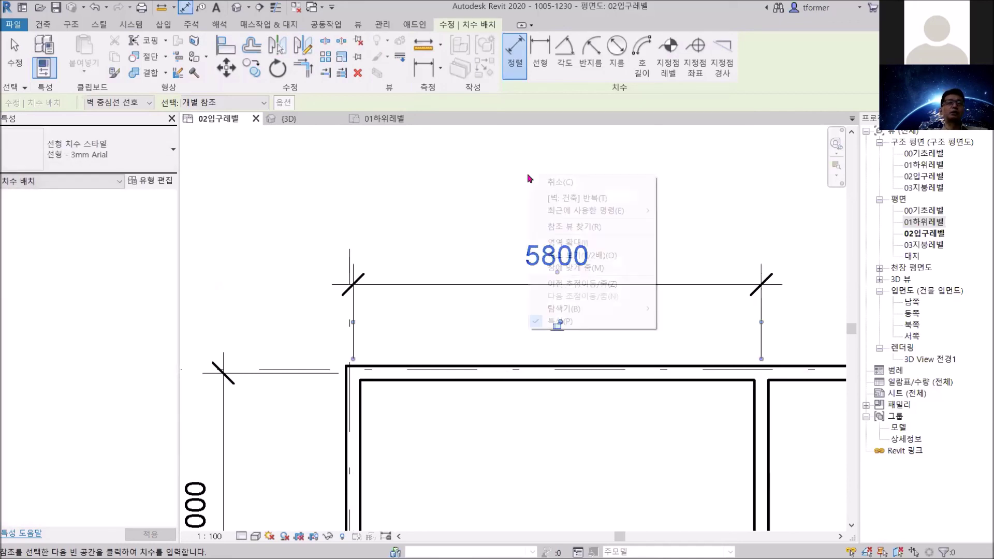
{"action": "left_click", "coordinate": [574, 182]}
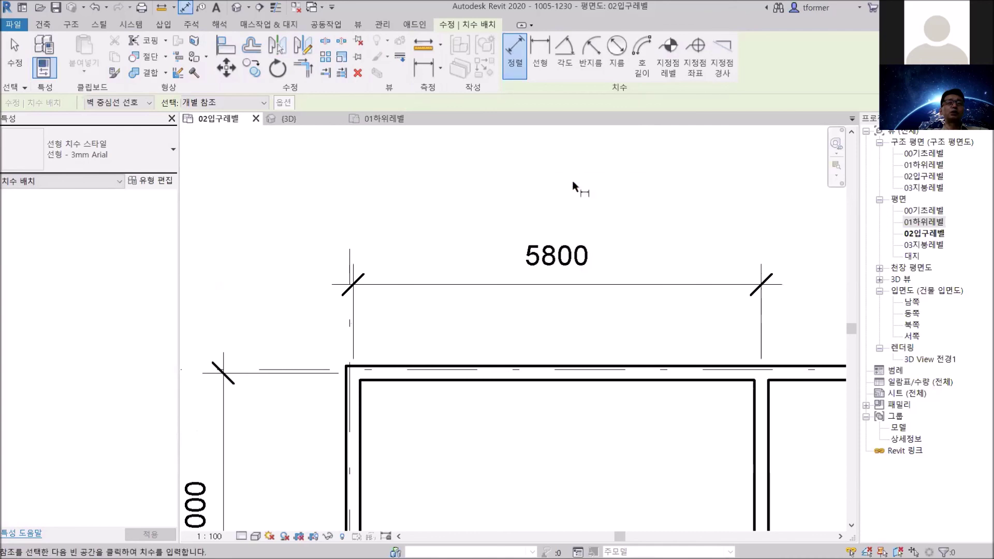
{"action": "right_click", "coordinate": [582, 196]}
{"action": "left_click", "coordinate": [590, 201]}
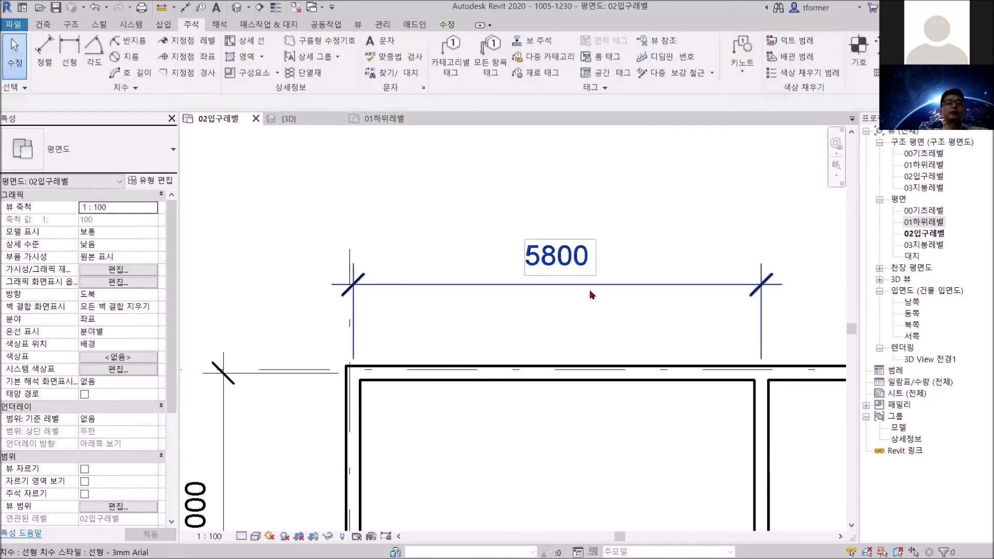
Step: Move the northwest room's east wall by setting its dimension from the west exterior wall to 4950 mm
{"action": "scroll", "coordinate": [572, 311], "scroll_direction": "down", "scroll_amount": 2}
{"action": "scroll", "coordinate": [690, 498], "scroll_direction": "down", "scroll_amount": 2}
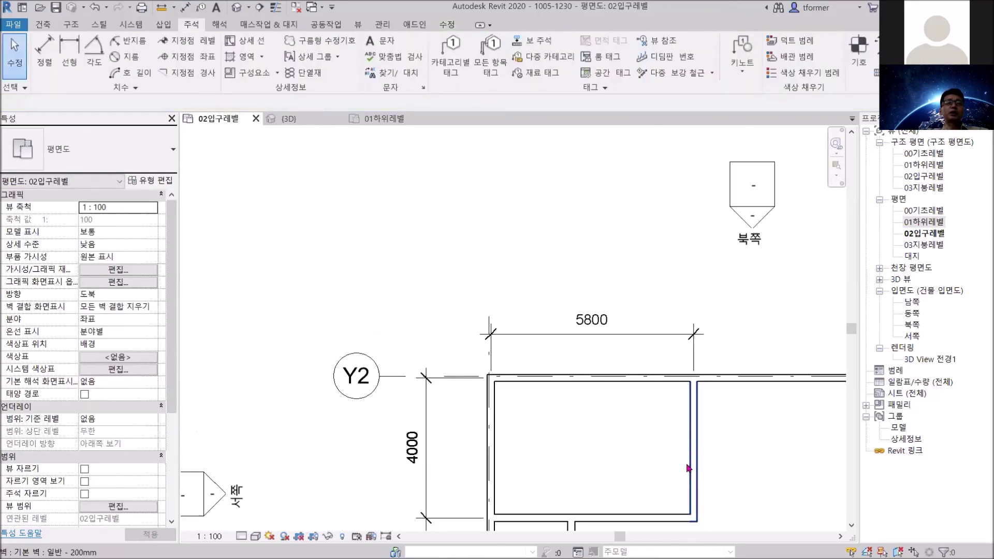
{"action": "left_click", "coordinate": [693, 453]}
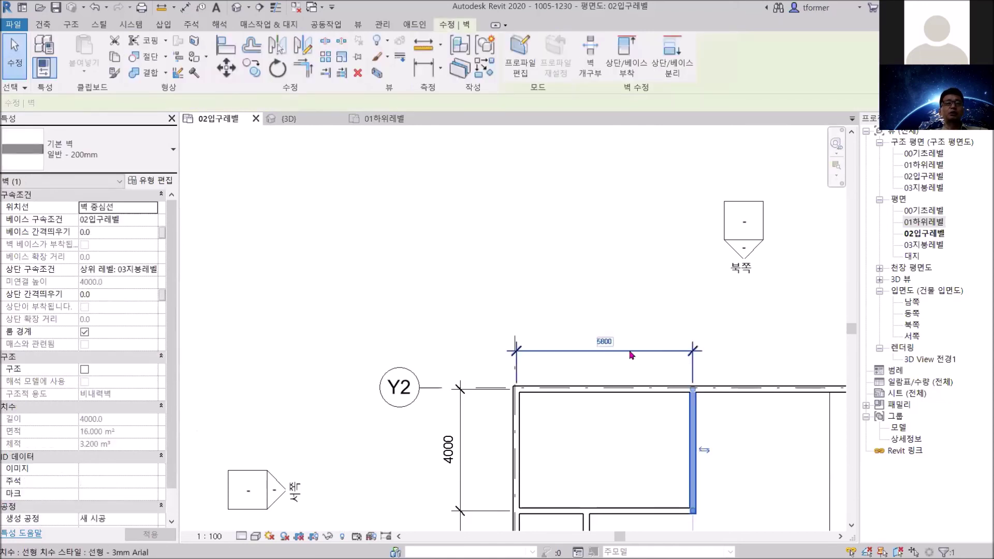
{"action": "left_click", "coordinate": [605, 342]}
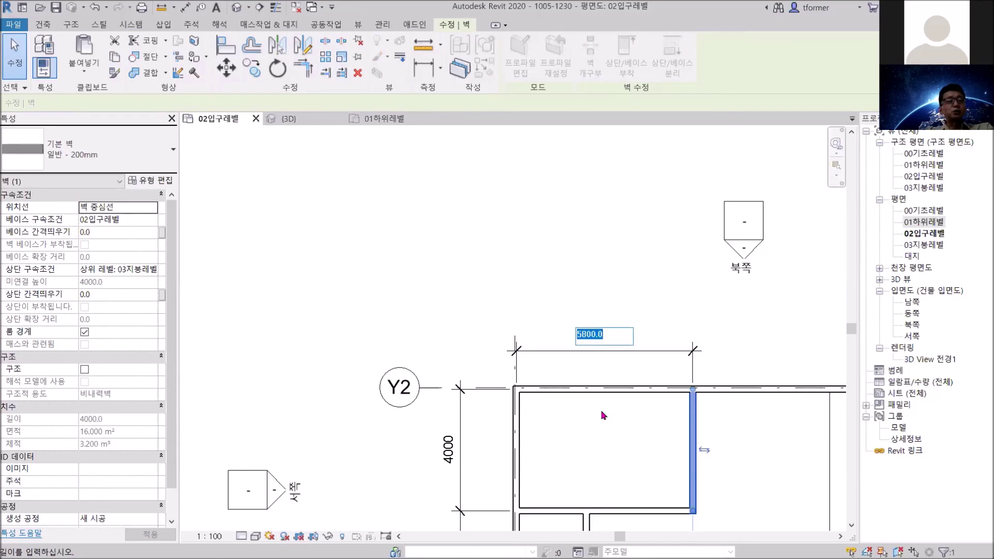
{"action": "type", "text": "4950"}
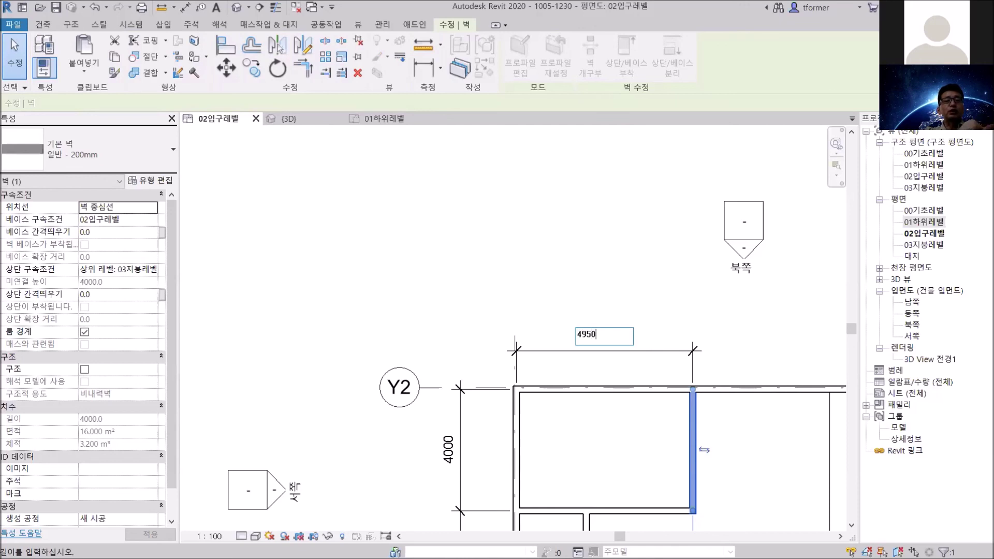
{"action": "key", "text": "Return"}
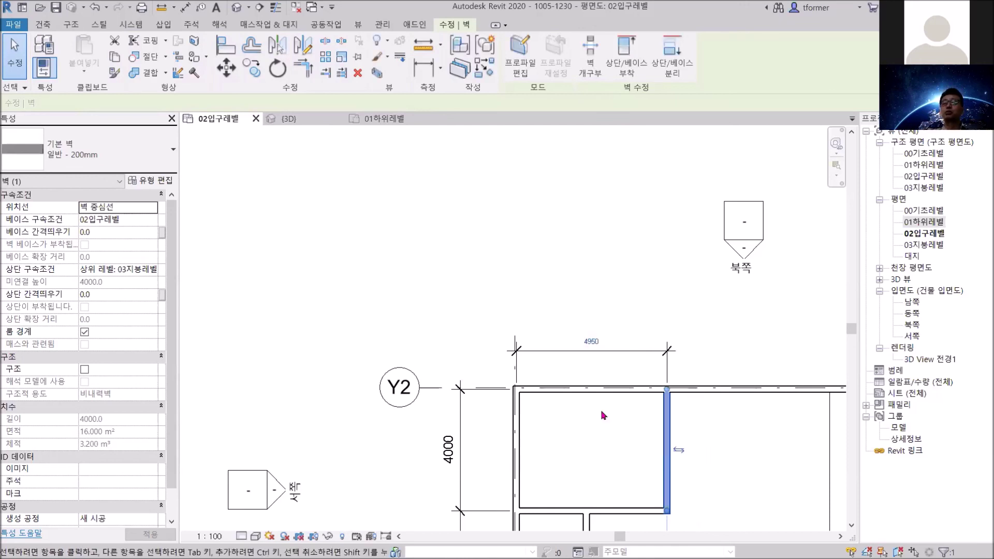
Step: Move the northwest room's south wall by setting its dimension from the north exterior wall to 4800 mm
{"action": "scroll", "coordinate": [642, 460], "scroll_direction": "down", "scroll_amount": 2}
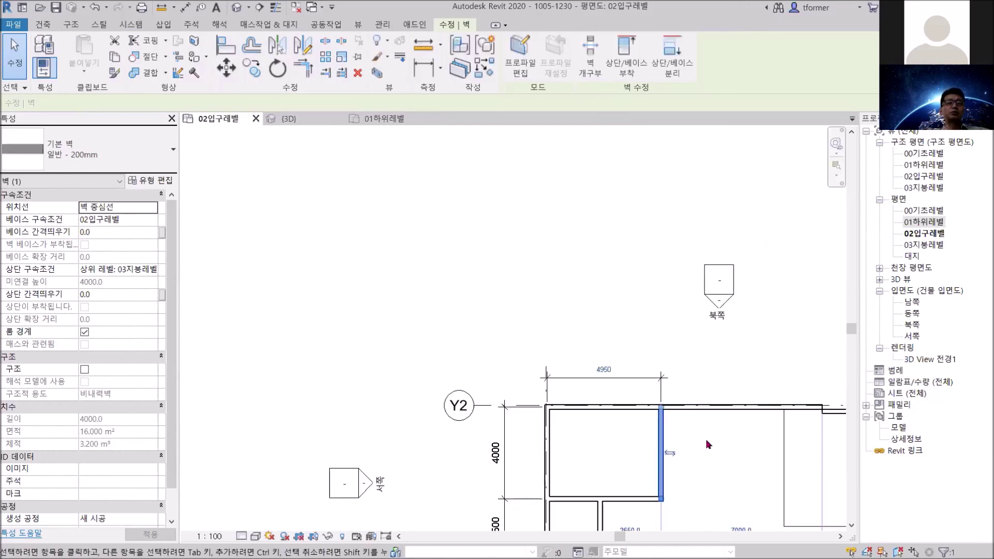
{"action": "left_click", "coordinate": [717, 298]}
{"action": "scroll", "coordinate": [636, 413], "scroll_direction": "down", "scroll_amount": 2}
{"action": "scroll", "coordinate": [633, 487], "scroll_direction": "up", "scroll_amount": 2}
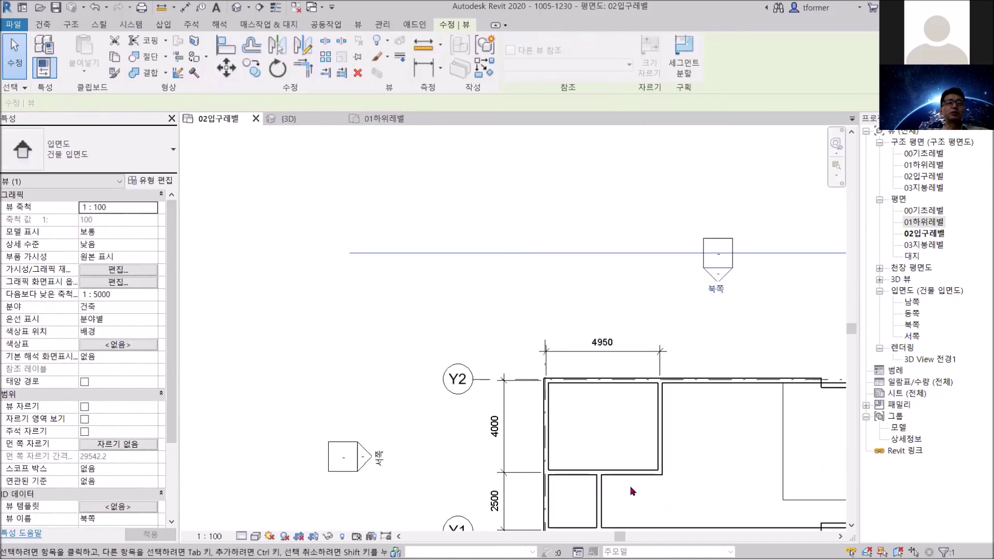
{"action": "left_click", "coordinate": [628, 473]}
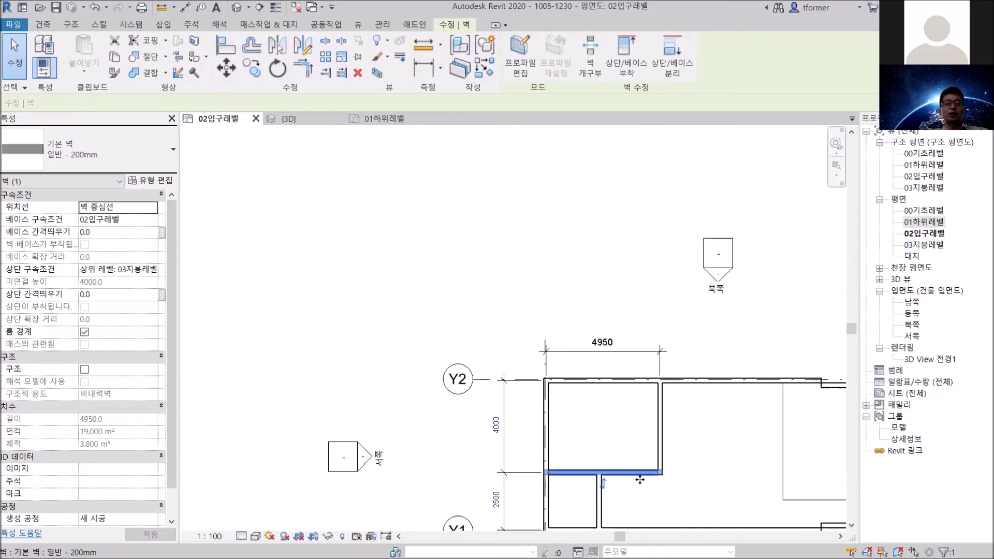
{"action": "middle_click_drag", "start_coordinate": [640, 467], "coordinate": [611, 343]}
{"action": "scroll", "coordinate": [612, 343], "scroll_direction": "up", "scroll_amount": 1}
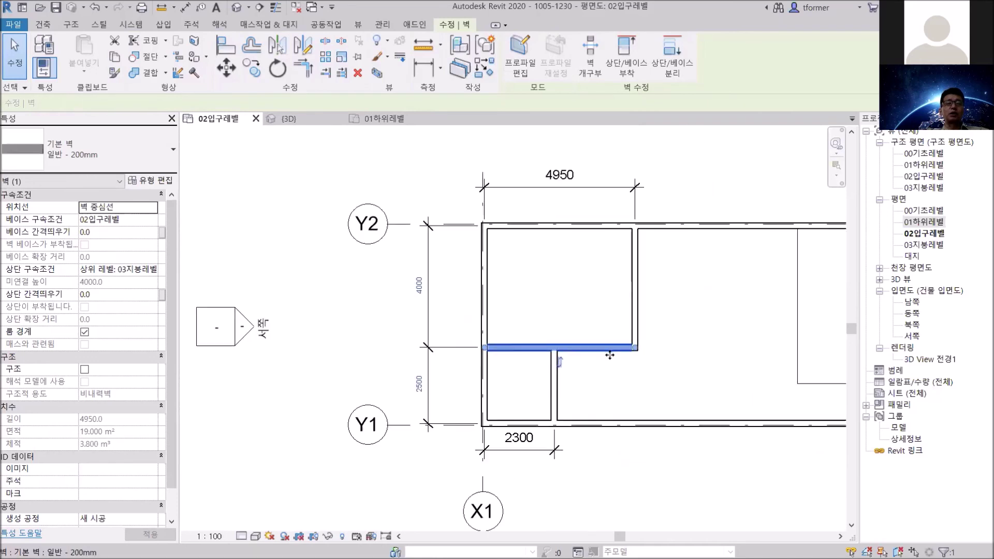
{"action": "left_click", "coordinate": [419, 285]}
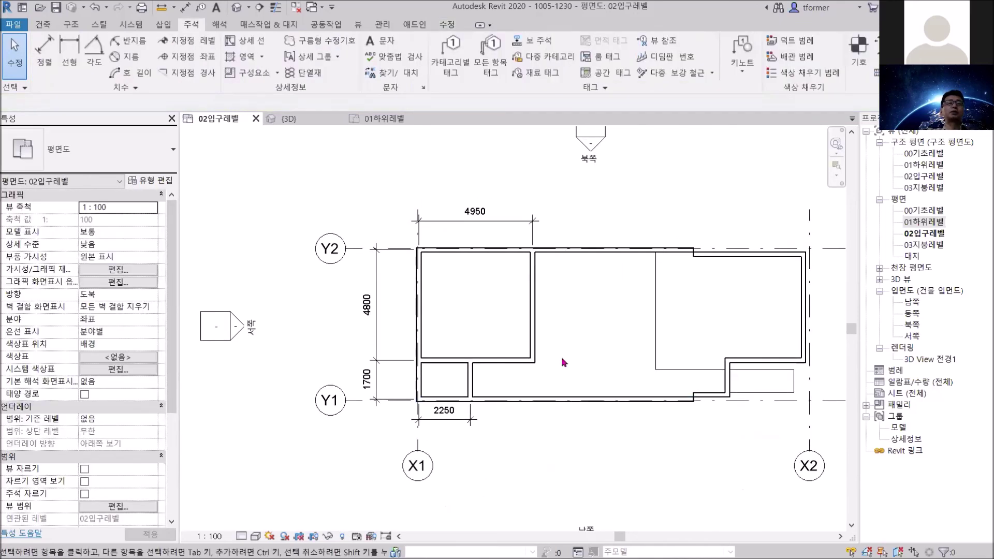
Step: Examine the interior walls and the 400 mm floor on 02입구레벨 in the 3D view, and clear the selection
{"action": "left_click", "coordinate": [289, 119]}
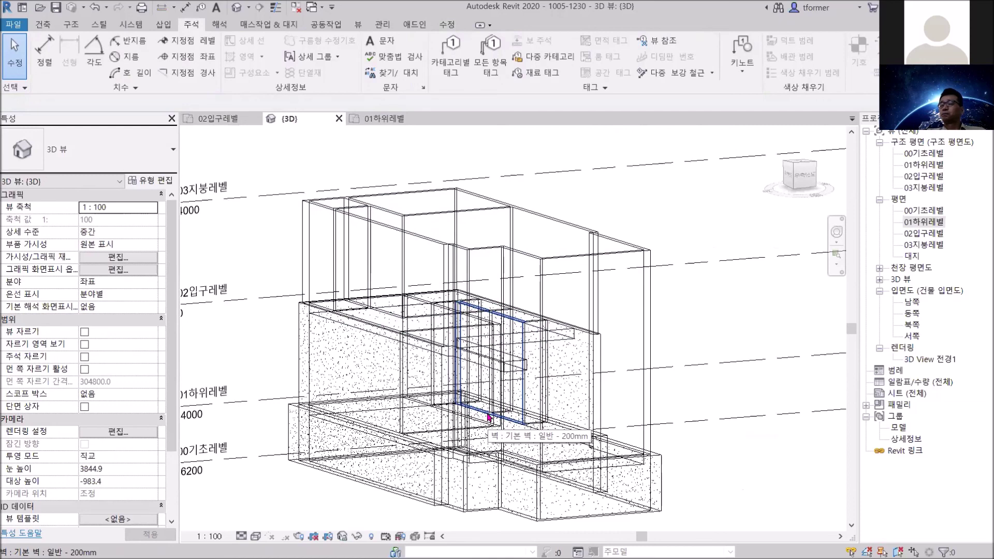
{"action": "scroll", "coordinate": [488, 416], "scroll_direction": "up", "scroll_amount": 4}
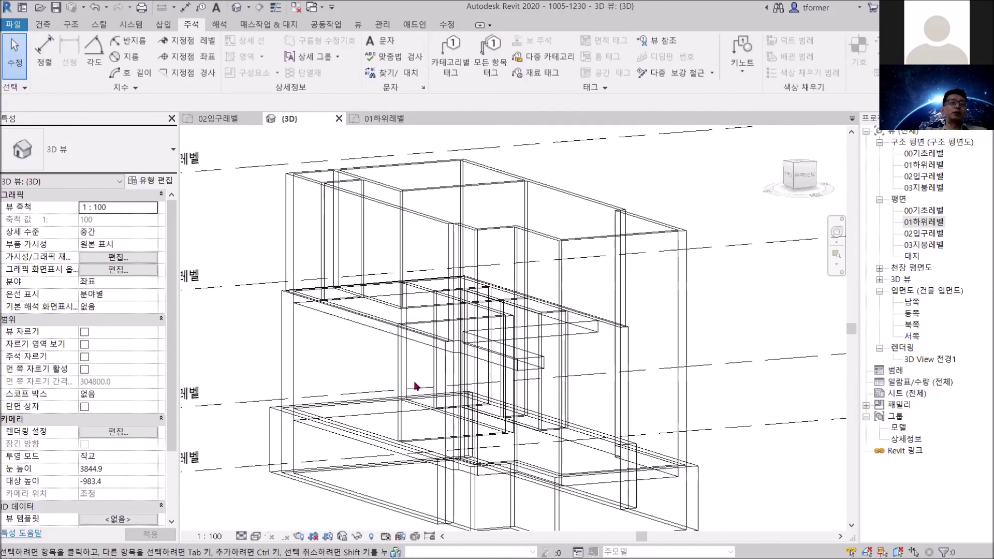
{"action": "left_click", "coordinate": [644, 318]}
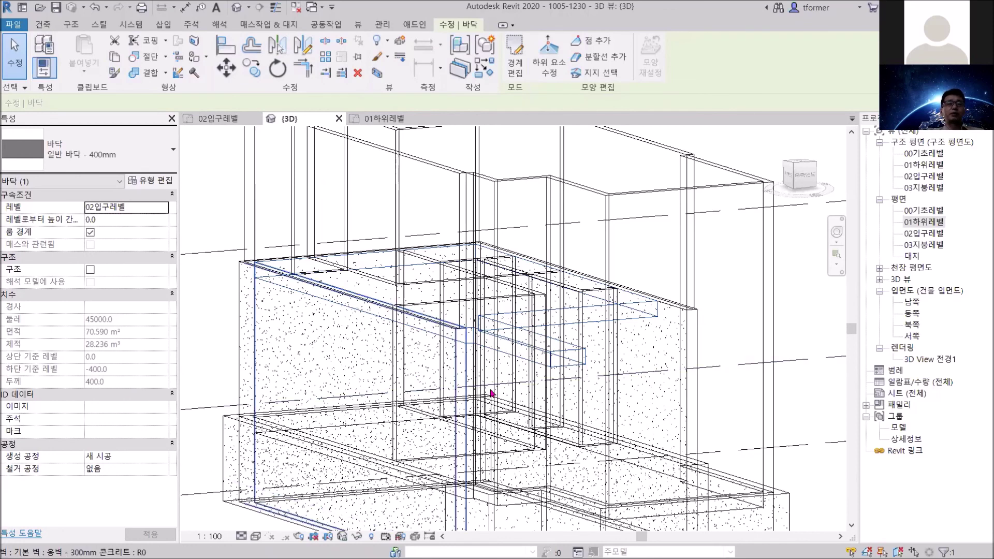
{"action": "scroll", "coordinate": [471, 401], "scroll_direction": "down", "scroll_amount": 4}
{"action": "left_click", "coordinate": [664, 264]}
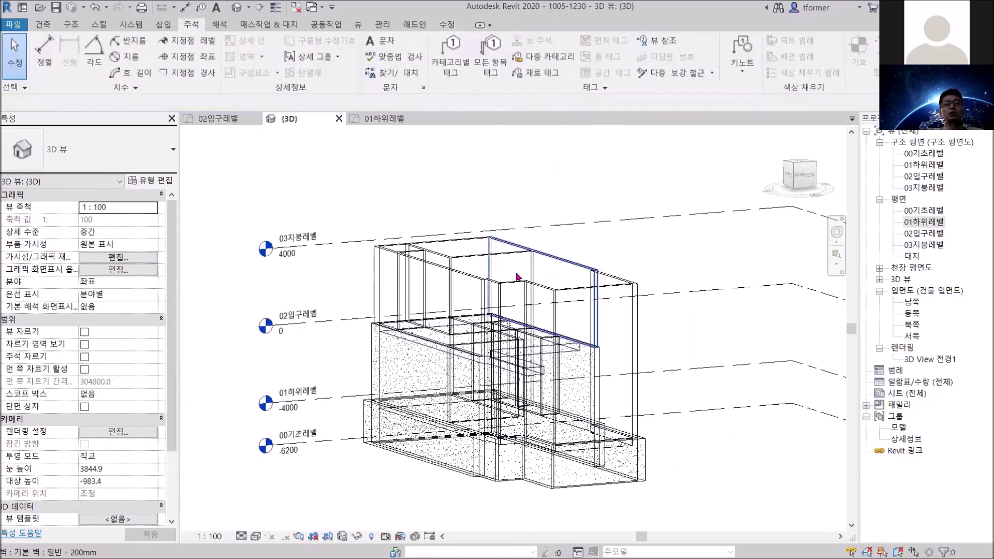